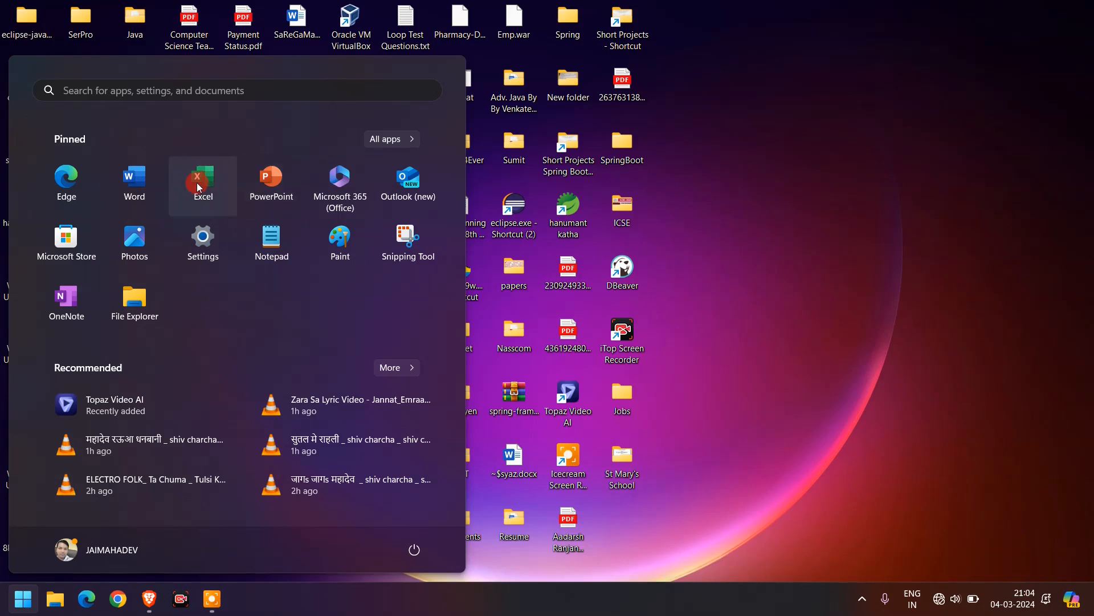
Step: Switch to Excel and create a blank workbook
click(199, 188)
click(459, 244)
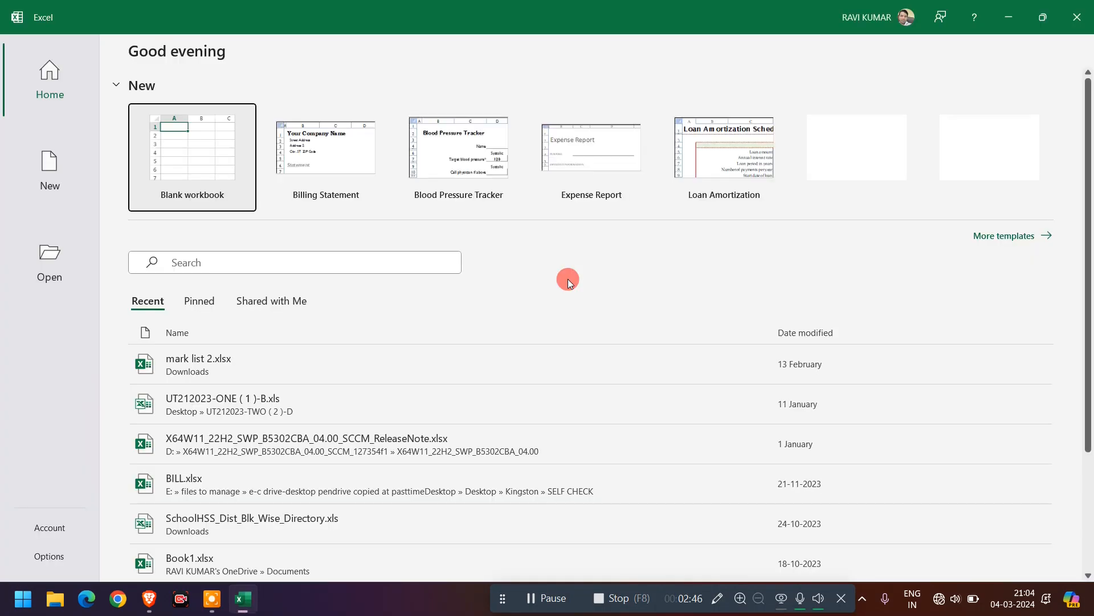
click(199, 170)
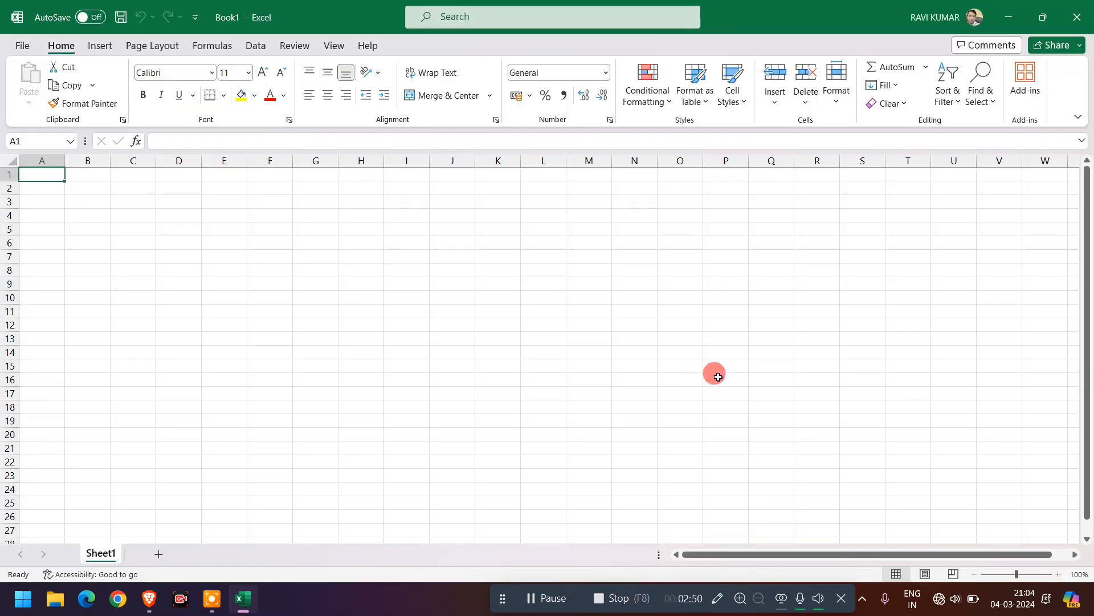
Step: Enter the headings SN in A1 and PRODUCT NAME in B1
click(1037, 575)
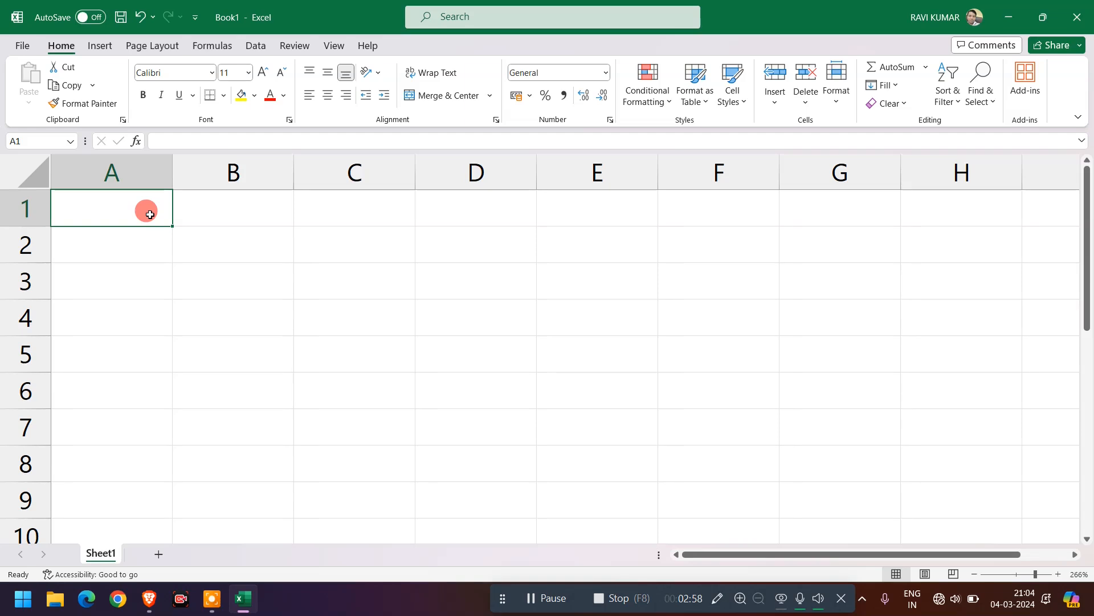
text(s)
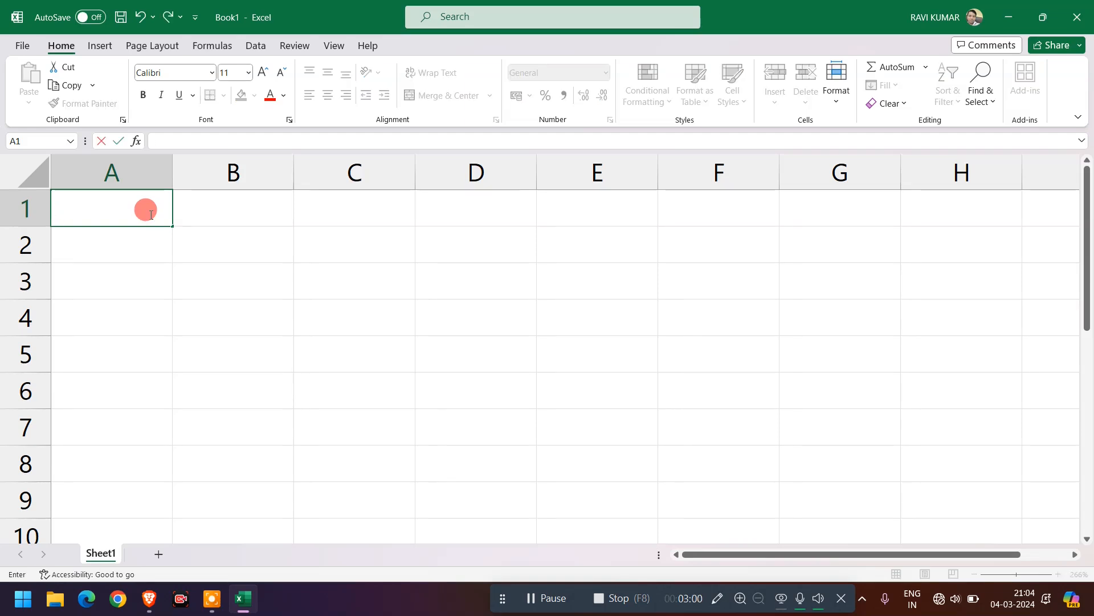
key(Tab)
text(N)
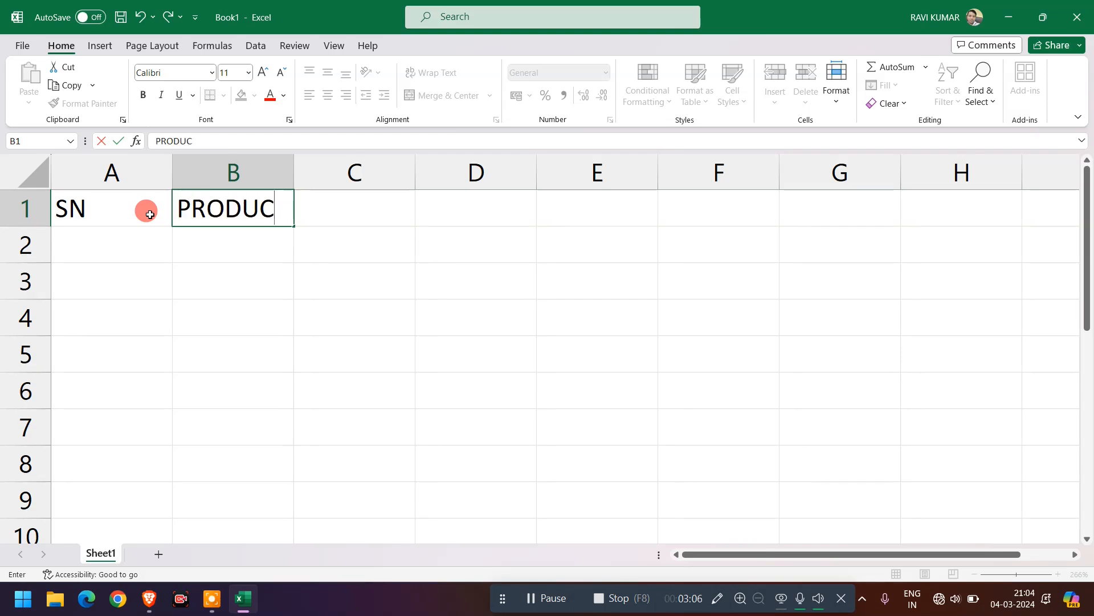
key(Tab)
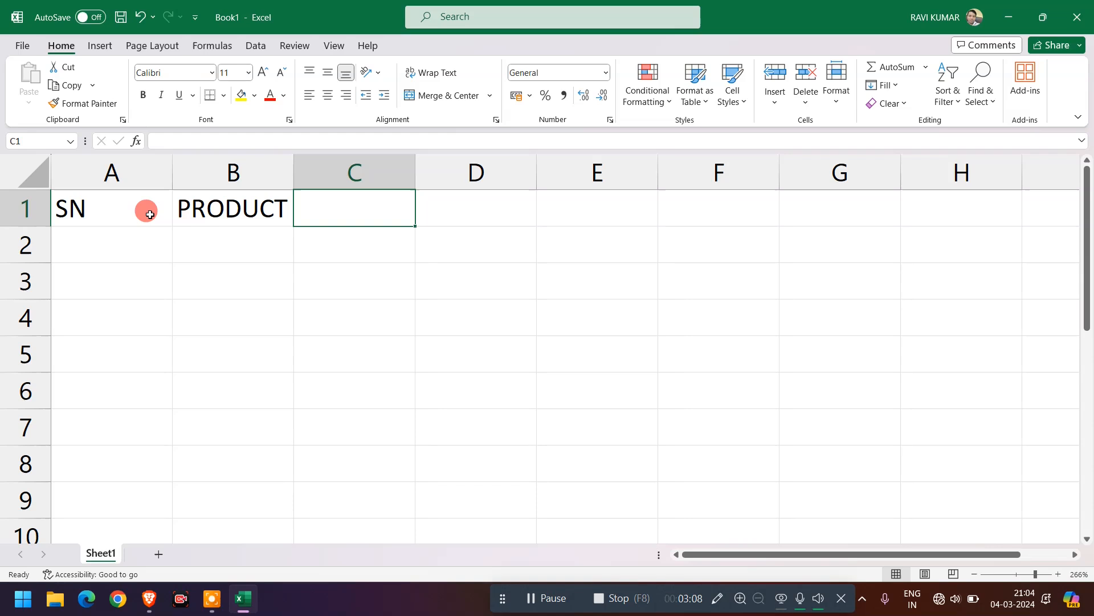
key(Left)
text(PRO)
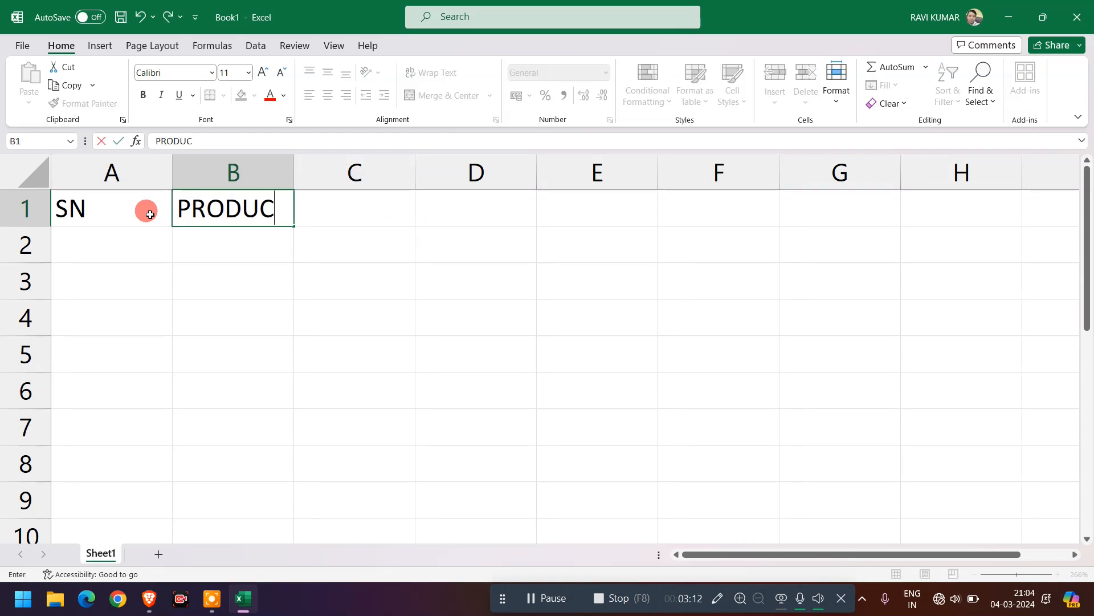
key(Tab)
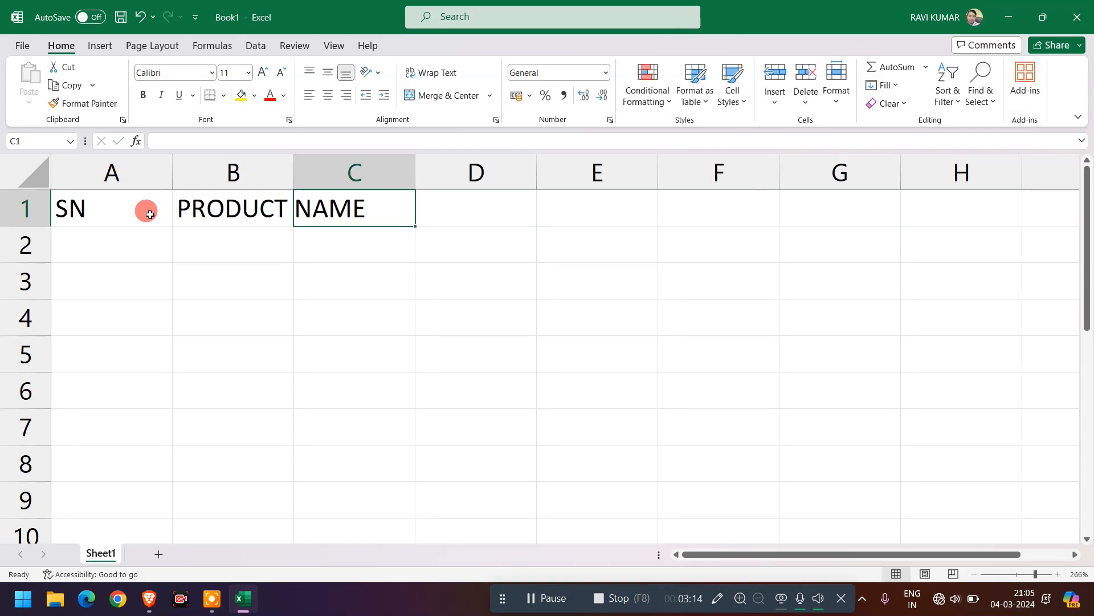
Step: Enter the headings PRICE, DISCOUNT and AMOUNT in cells C1 to E1
text(PRICE)
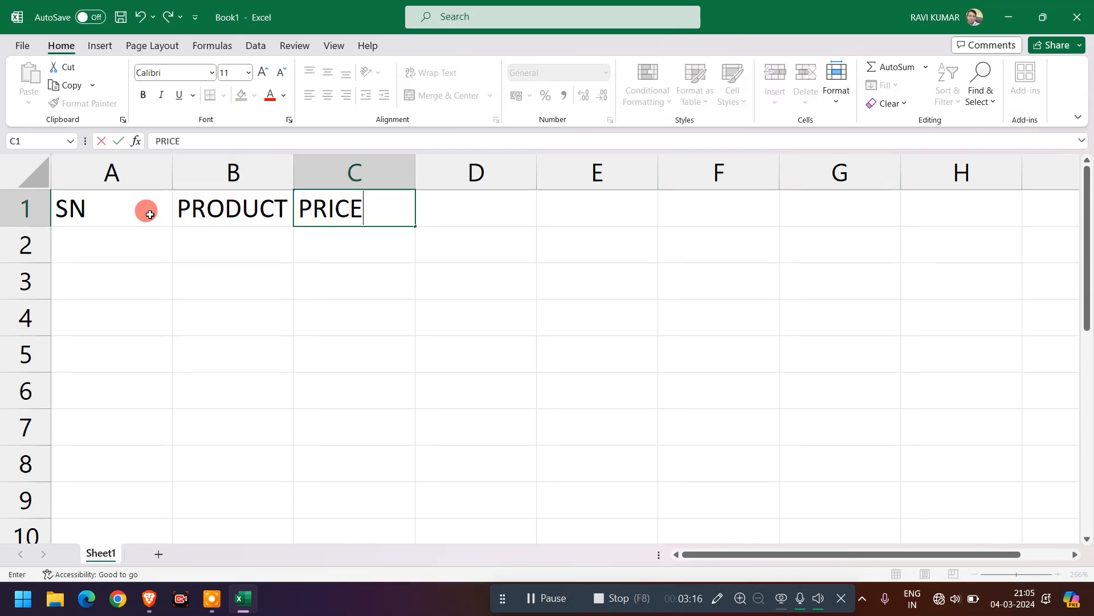
key(Tab)
text(DI)
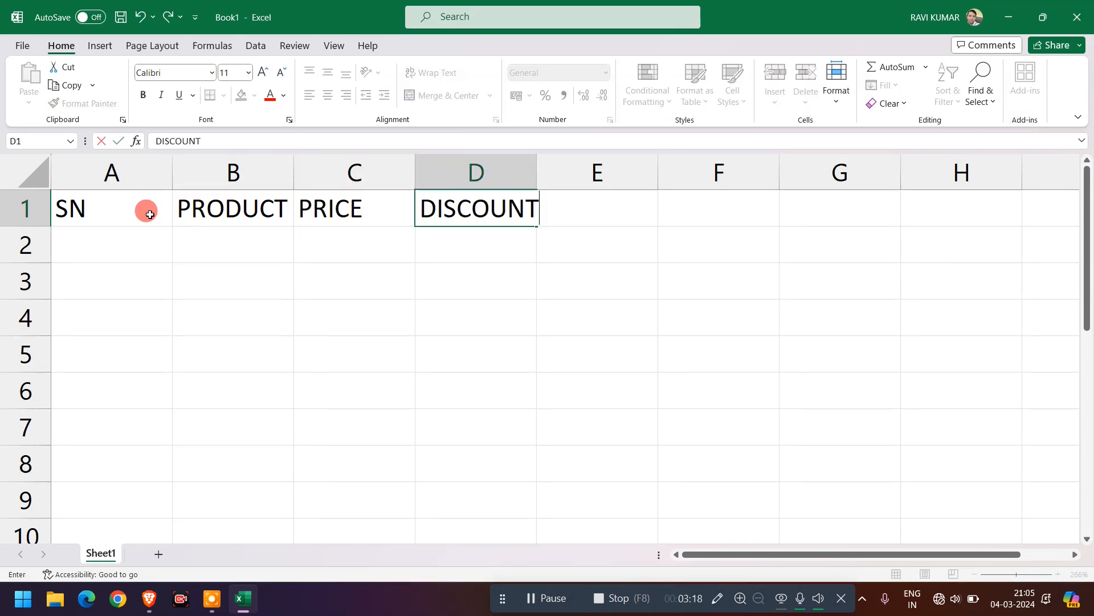
key(Tab)
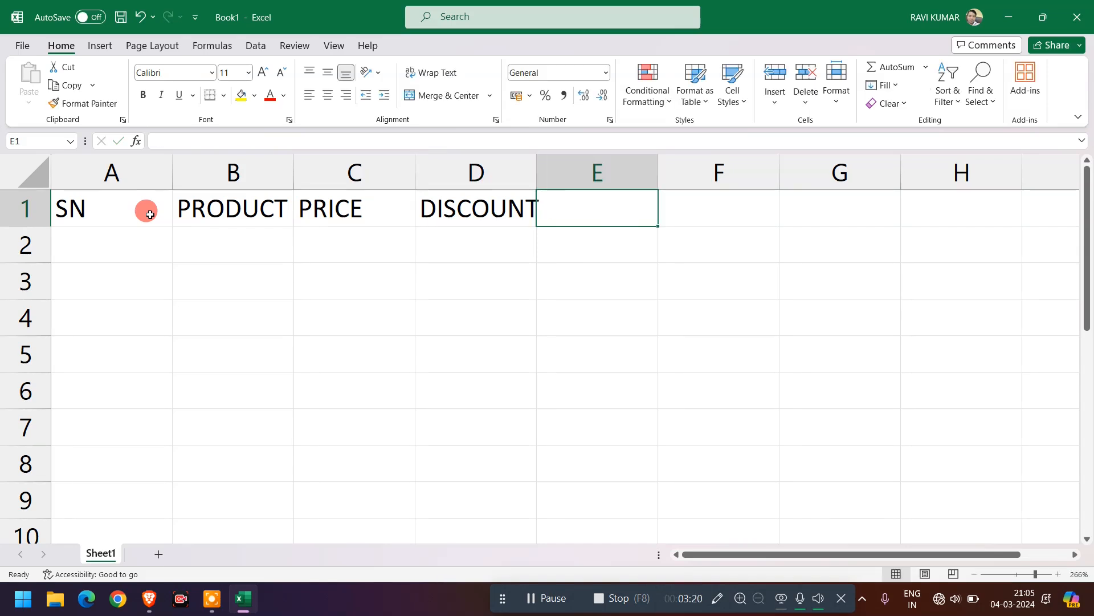
text(VA)
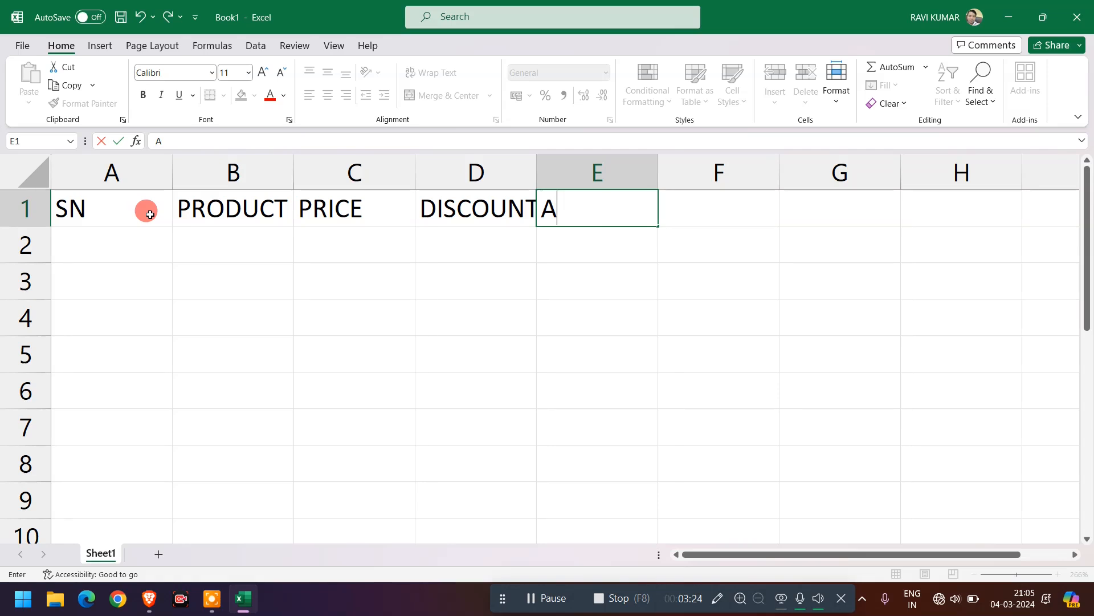
key(Return)
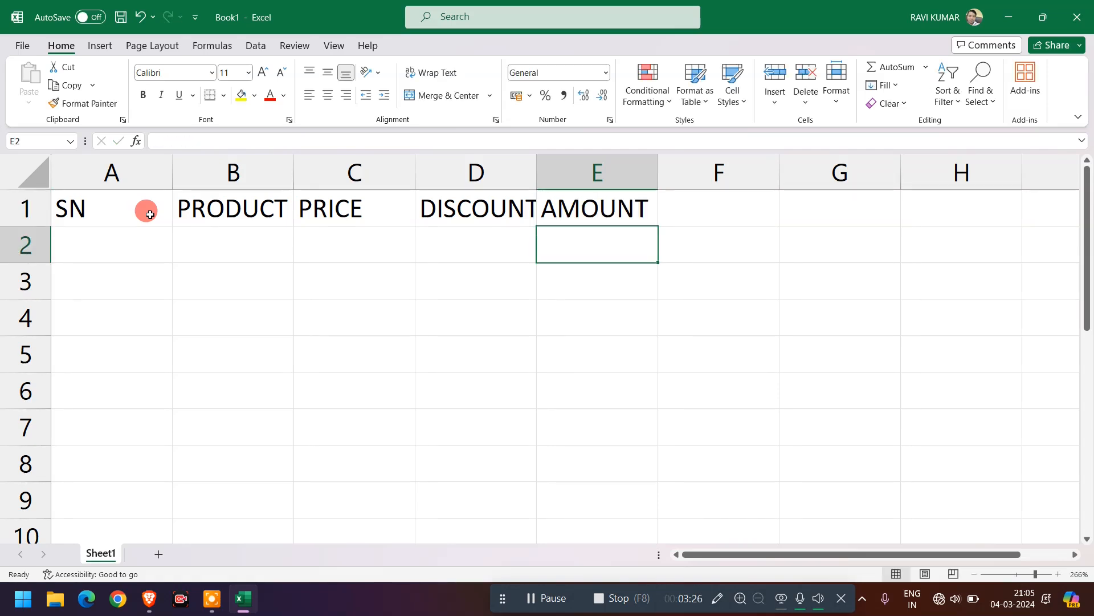
Step: Fill the SN column with the serial numbers 1 to 5 in cells A2 to A6
key(Left)
key(Left)
key(Left)
key(Left)
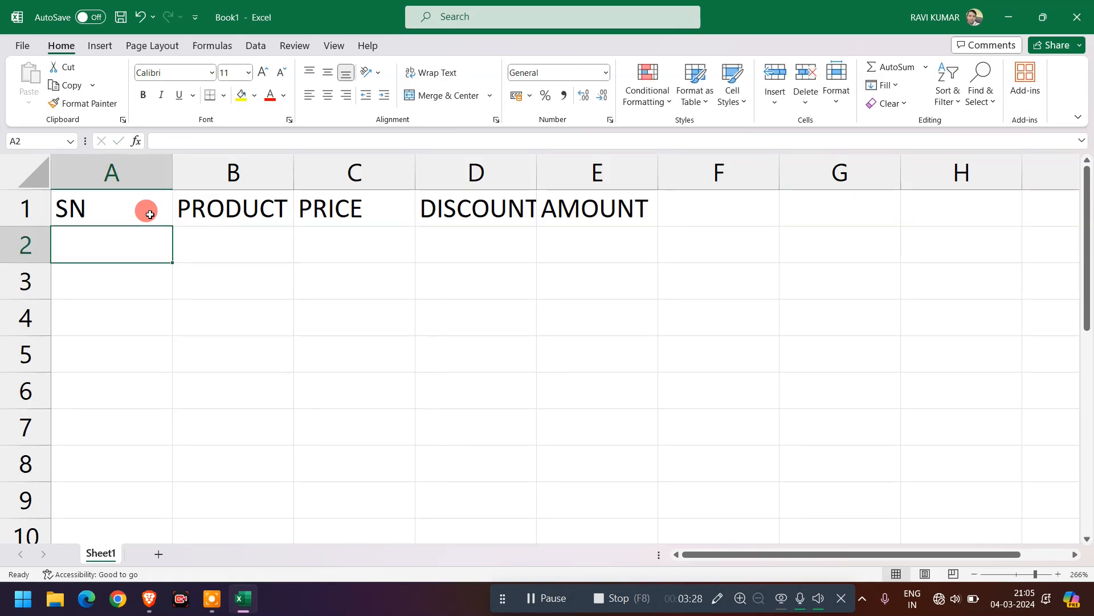
text(1)
key(Return)
text(2)
key(Return)
text(3)
key(Return)
text(4)
key(Return)
text(5)
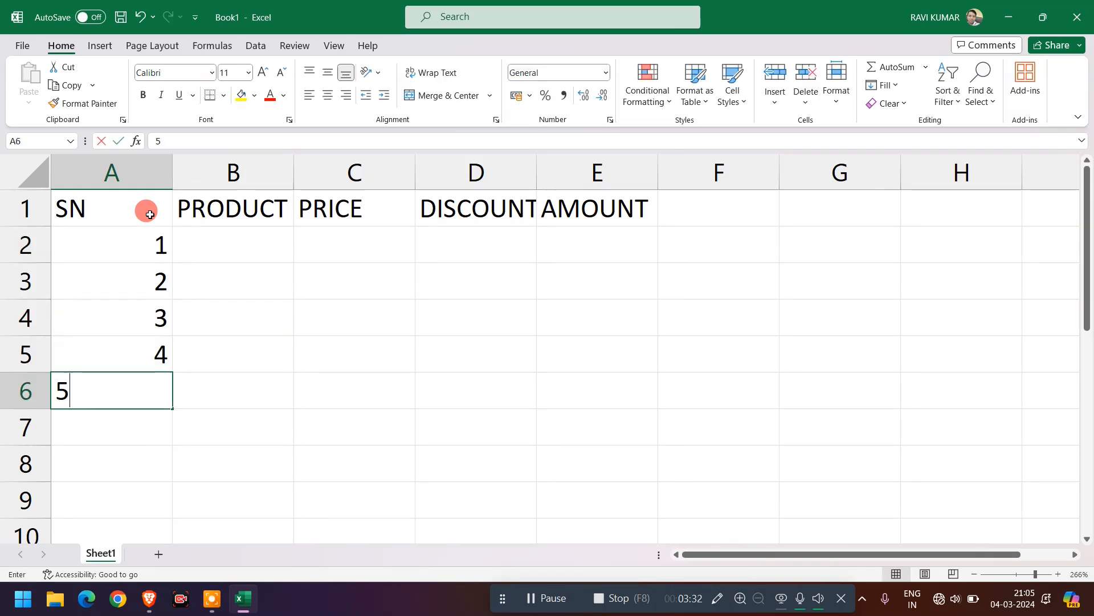
key(Return)
Step: Enter MOUSE as the first product name in B2, correcting any misspelling
key(Up)
key(Up)
key(Up)
key(Up)
key(Up)
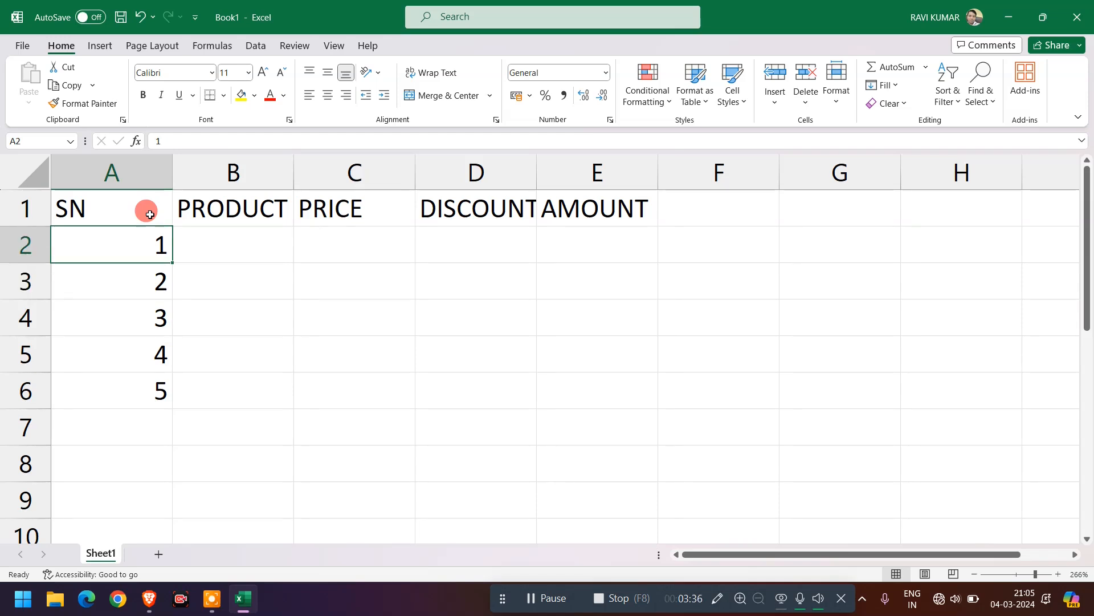
key(Right)
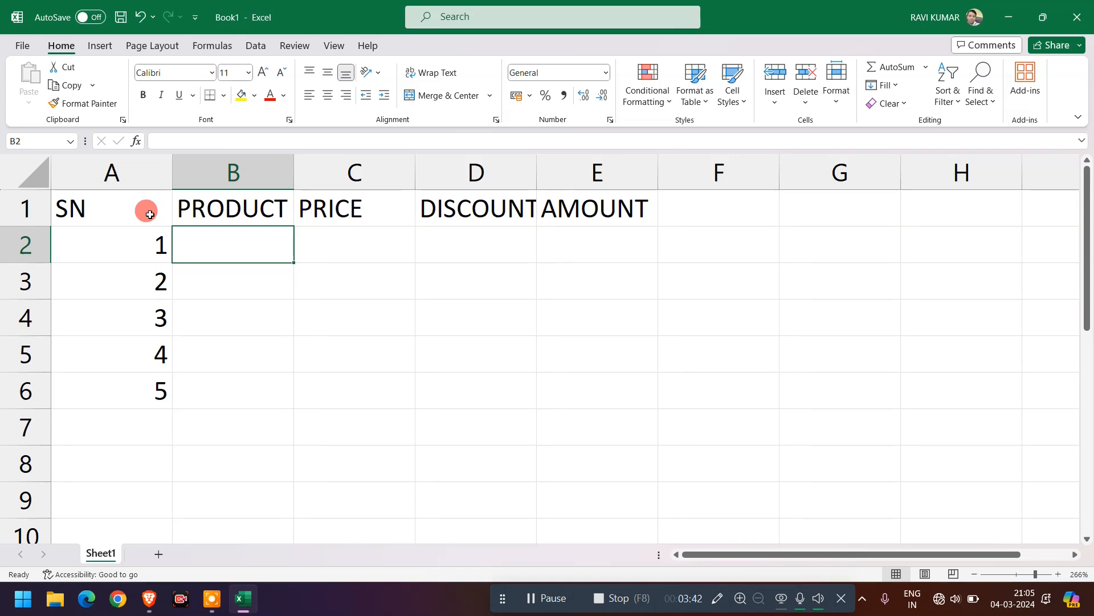
text(MOUES)
key(Return)
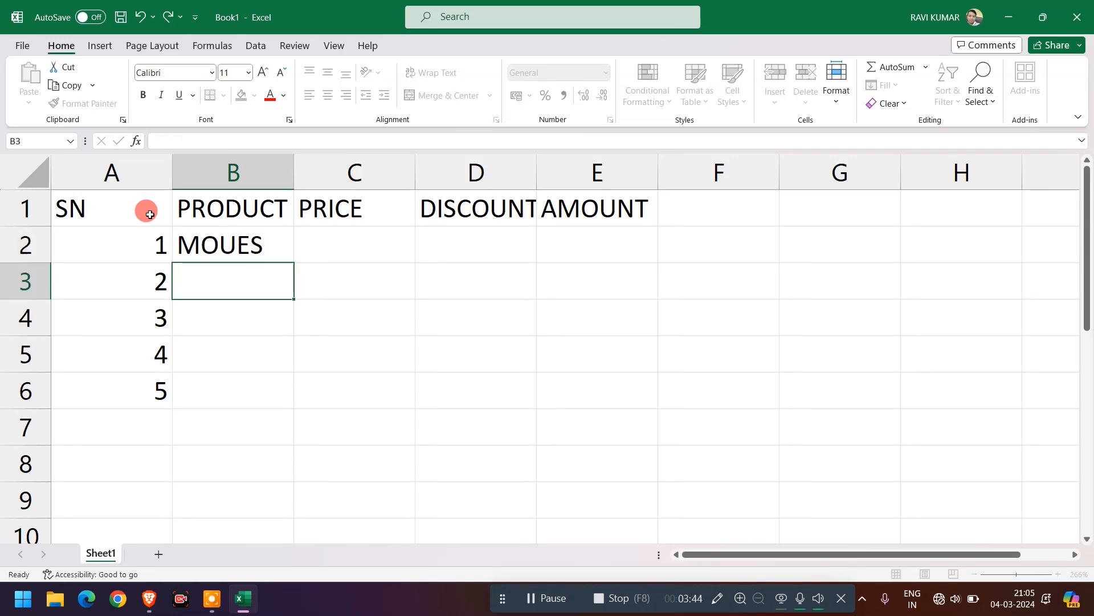
key(Up)
text(M)
key(Return)
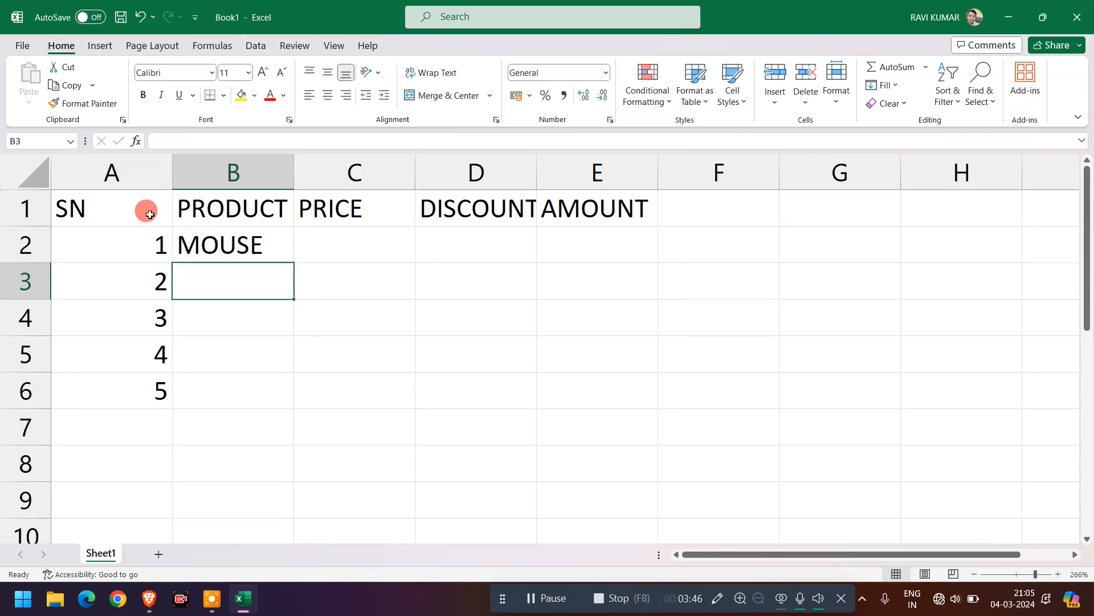
Step: Enter the product names COMPUTER, LAPTOP, SPEAKER and KEYBOARD in cells B3 to B6
text(COMPUTER)
key(Return)
text(LAPTOP)
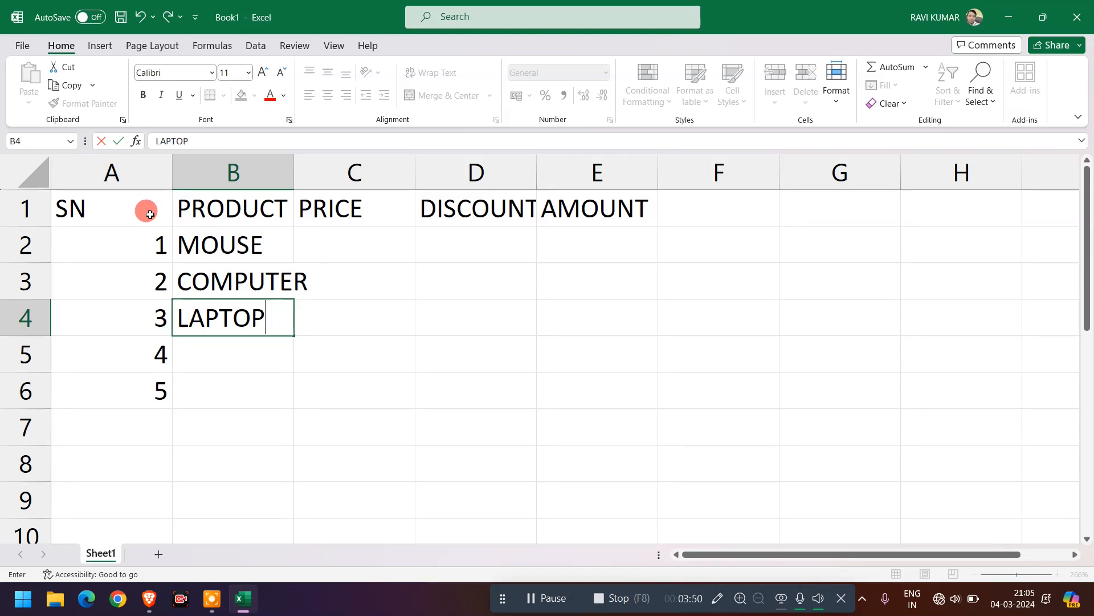
key(Return)
text(SPEAKER)
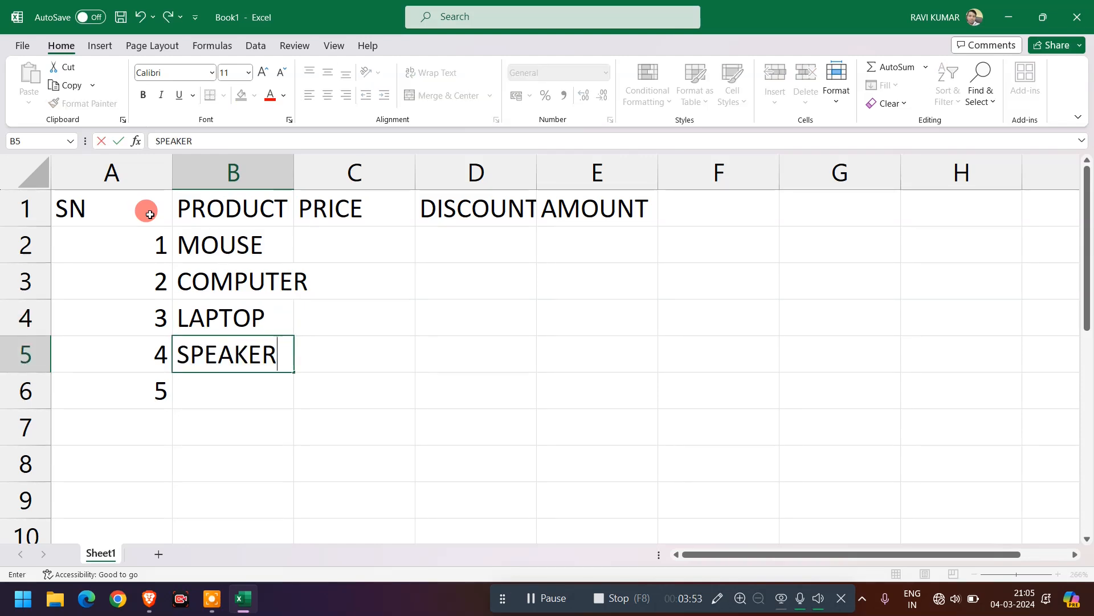
key(Return)
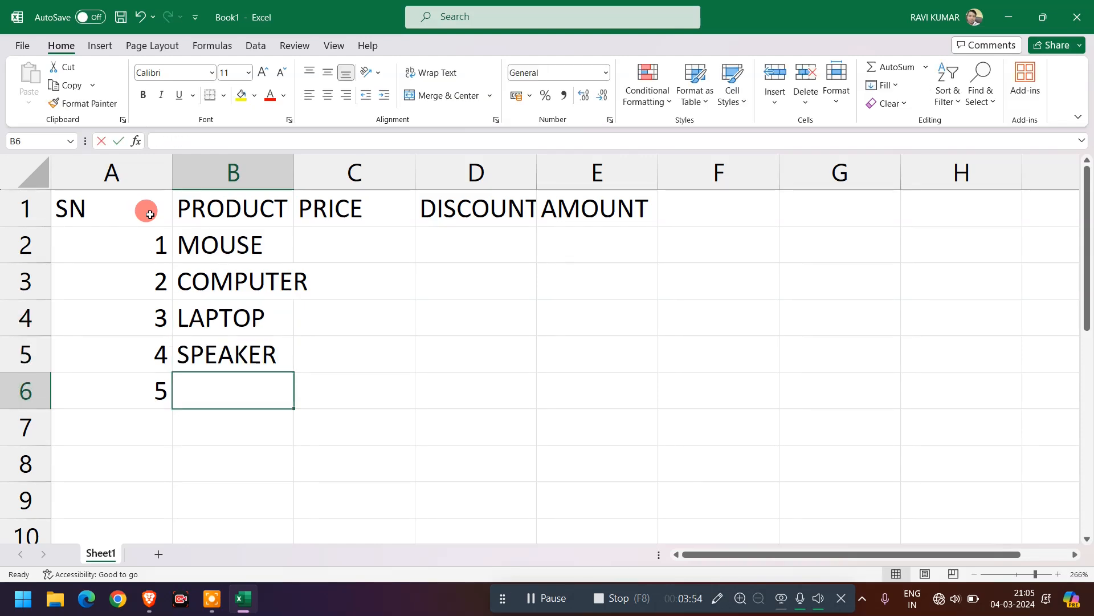
text(HEAD)
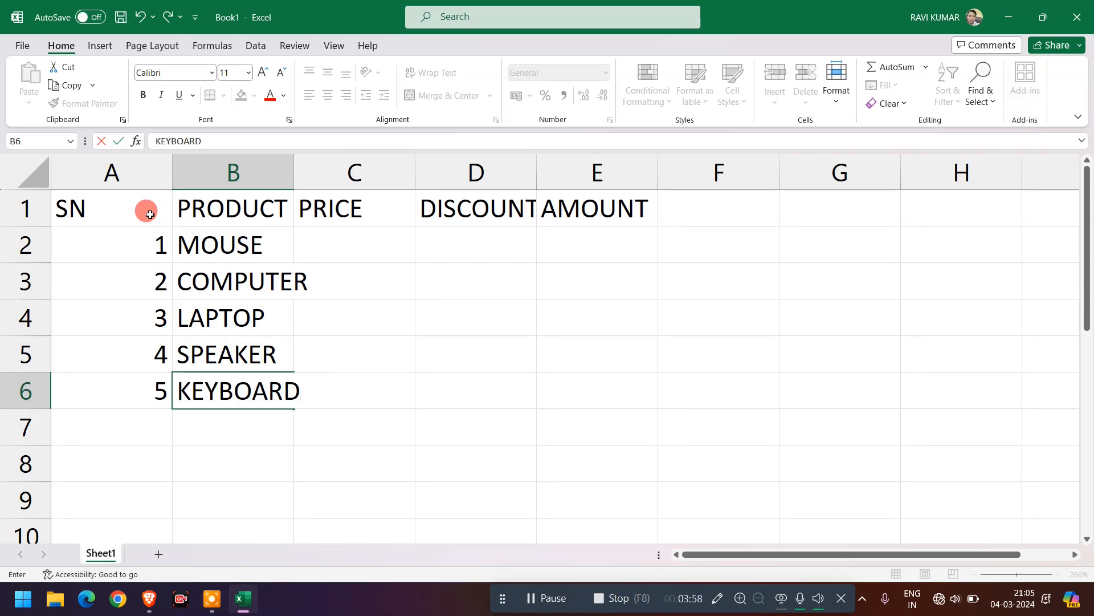
key(Return)
Step: Auto-fit the widths of all the sheet's columns to their contents
key(Up)
key(Up)
key(Up)
key(Up)
key(Up)
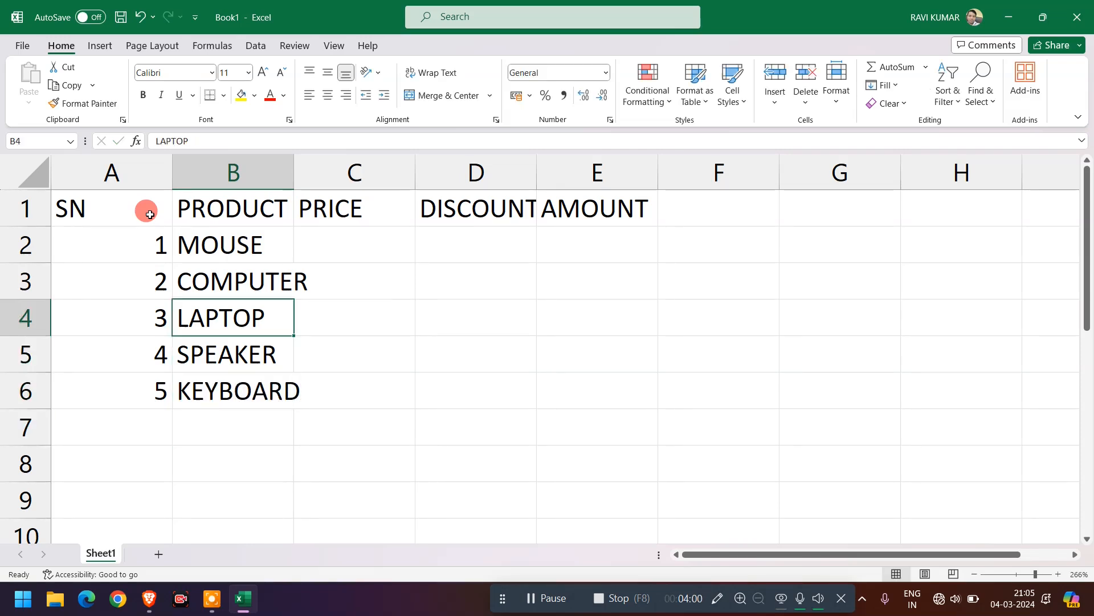
key(Right)
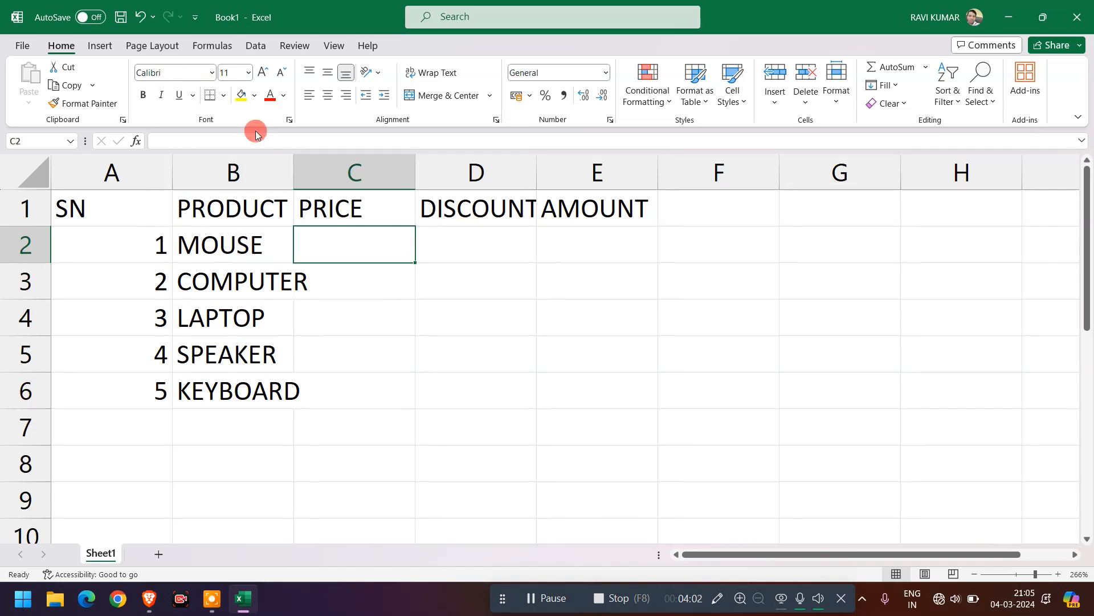
double_click(294, 169)
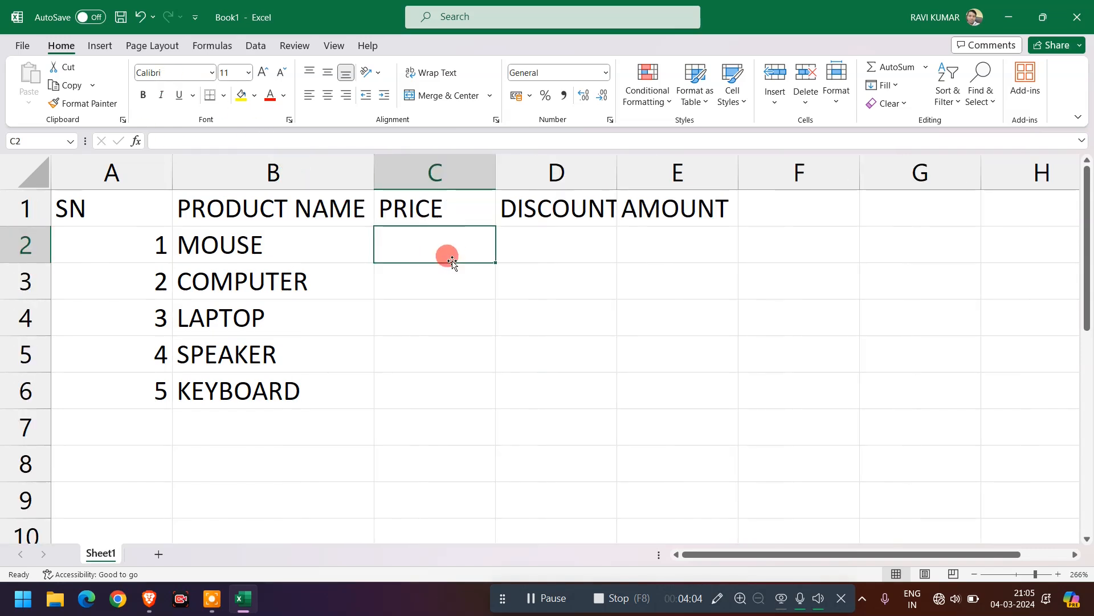
click(40, 171)
double_click(171, 170)
click(173, 217)
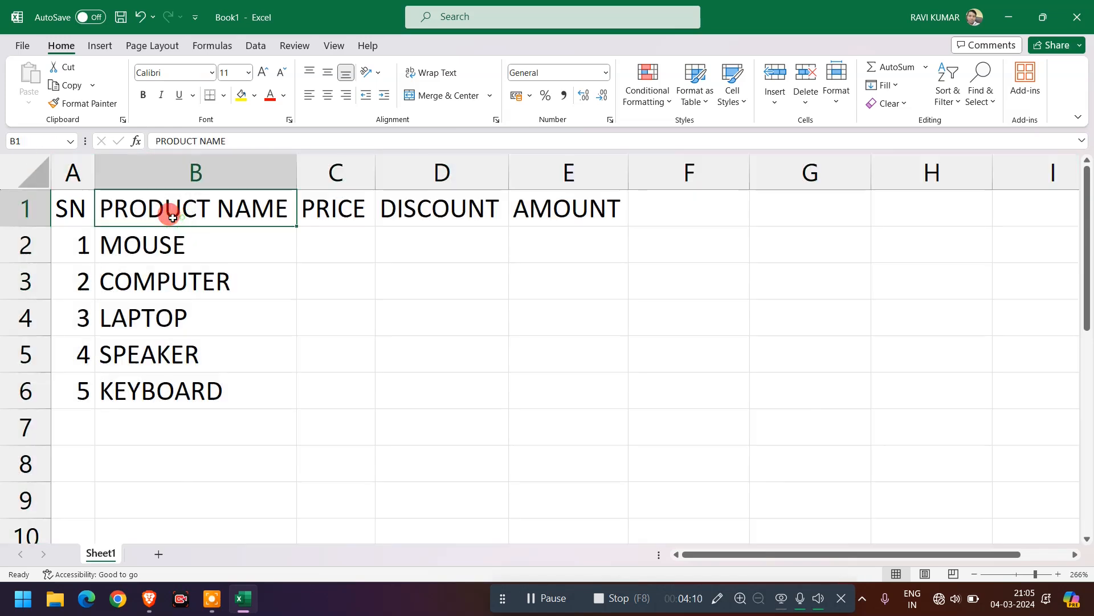
Step: Apply All Borders to the table range A1:E7
drag(60, 208, 532, 415)
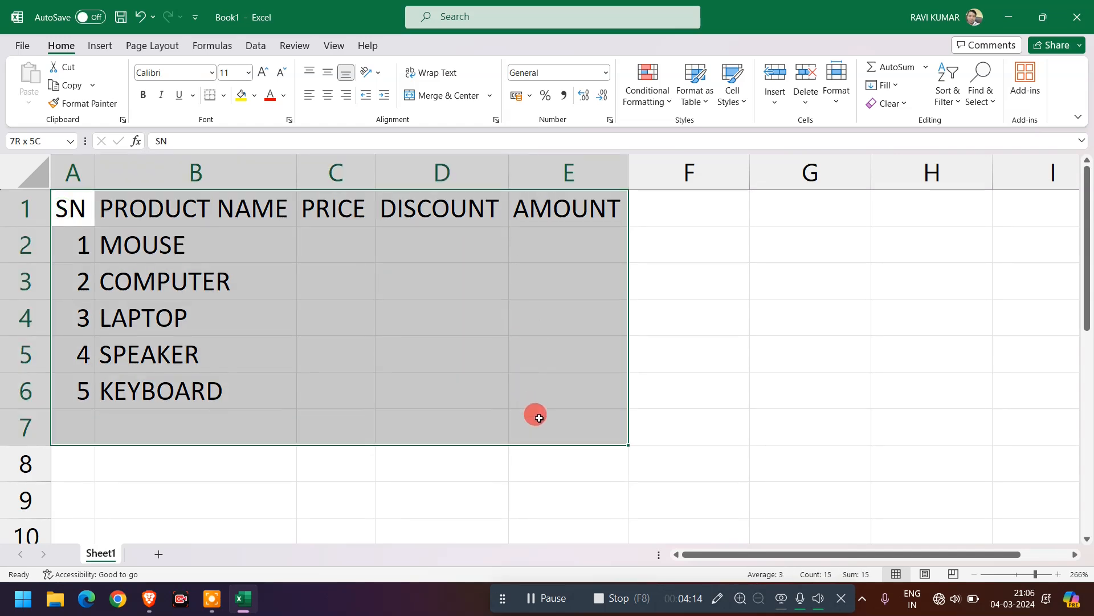
click(223, 96)
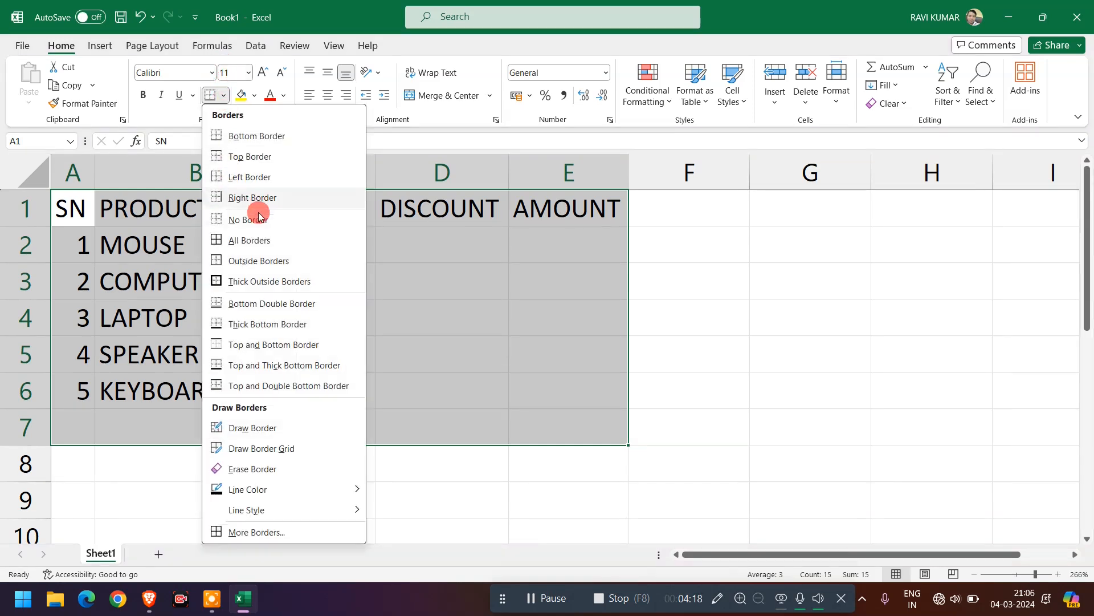
click(262, 240)
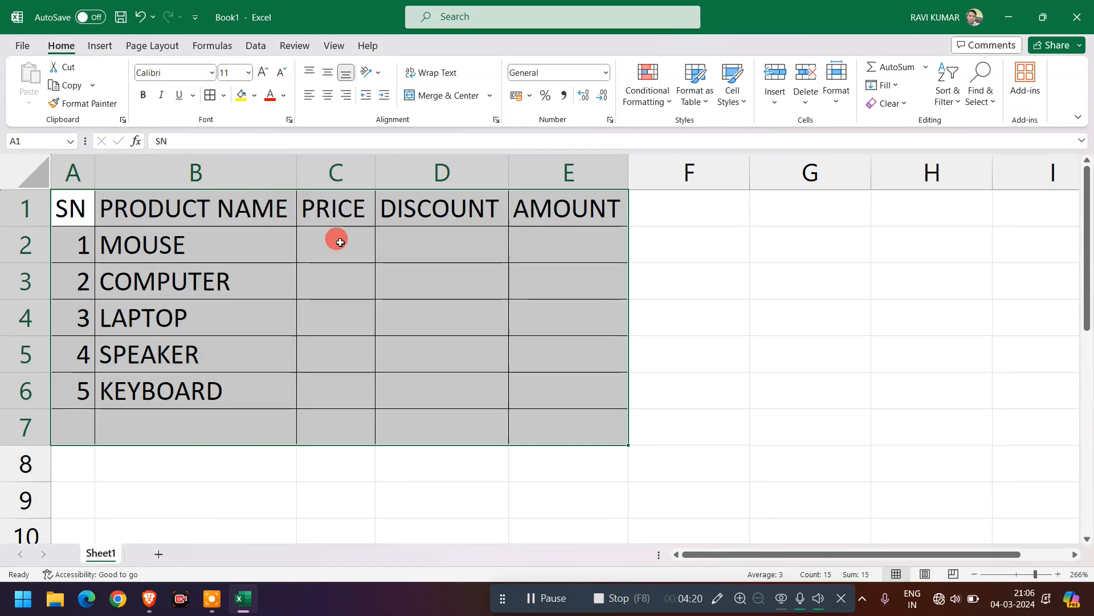
Step: Enter the prices 2100, 24000, 25000, 3500 and 3000 for the five products in cells C2 to C6
click(339, 240)
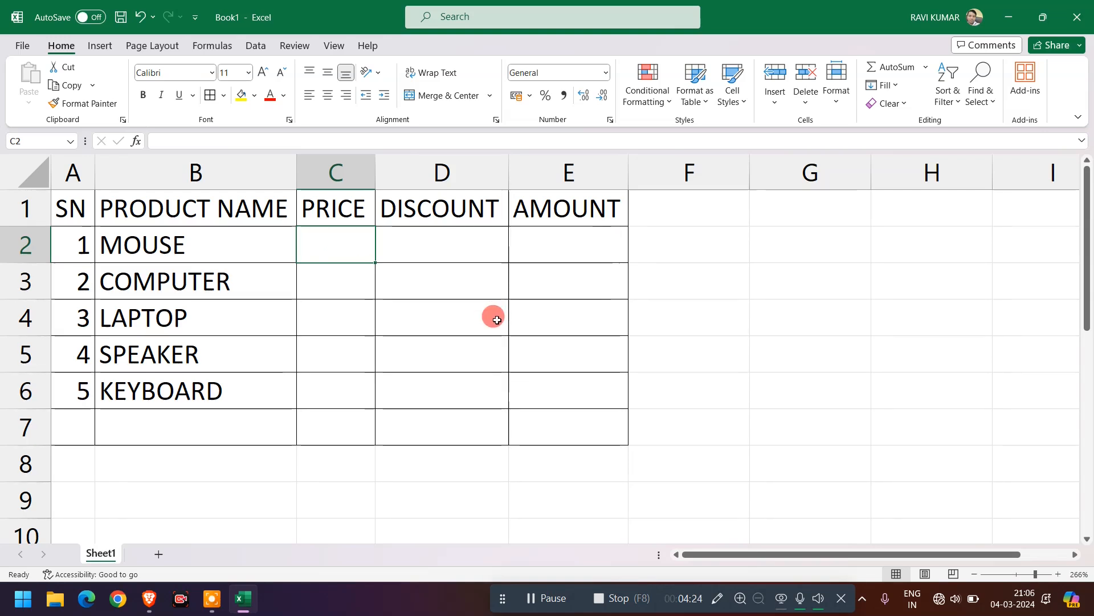
text(2100)
key(Return)
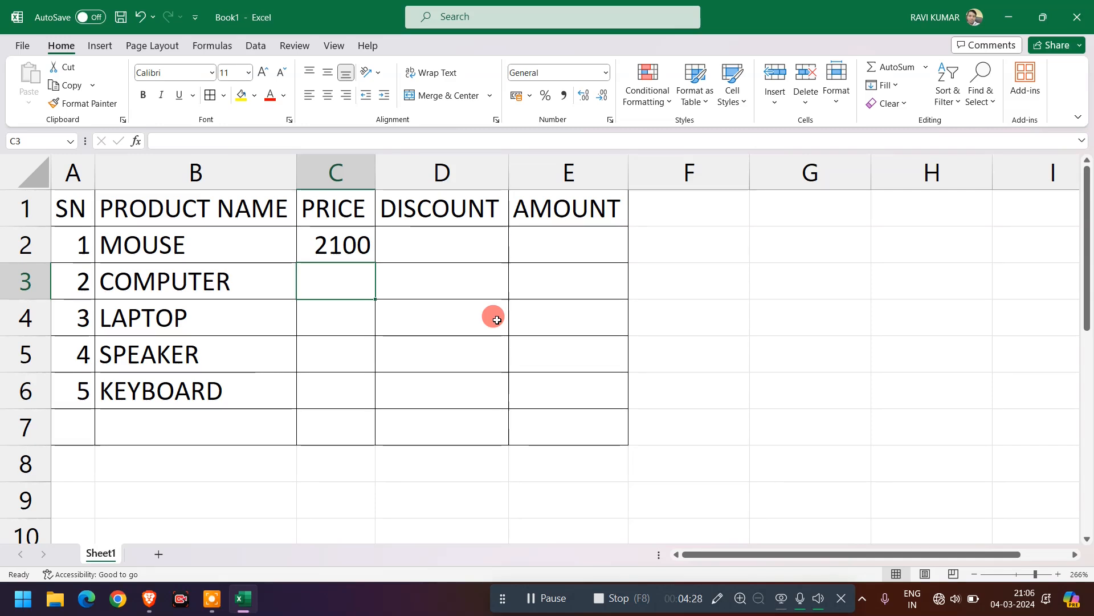
text(24000)
key(Return)
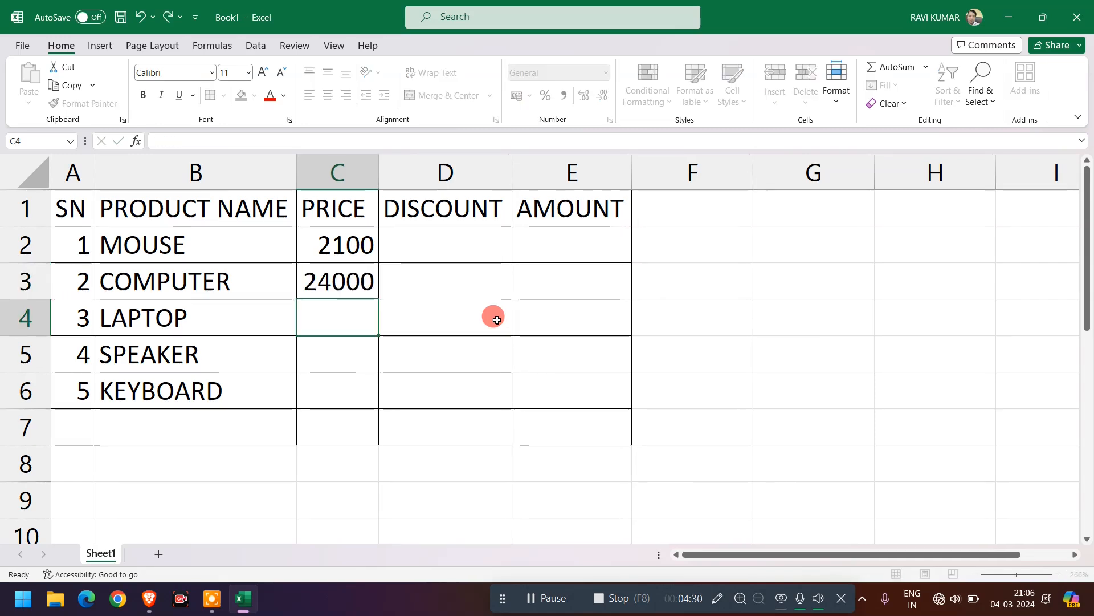
text(25000)
key(Return)
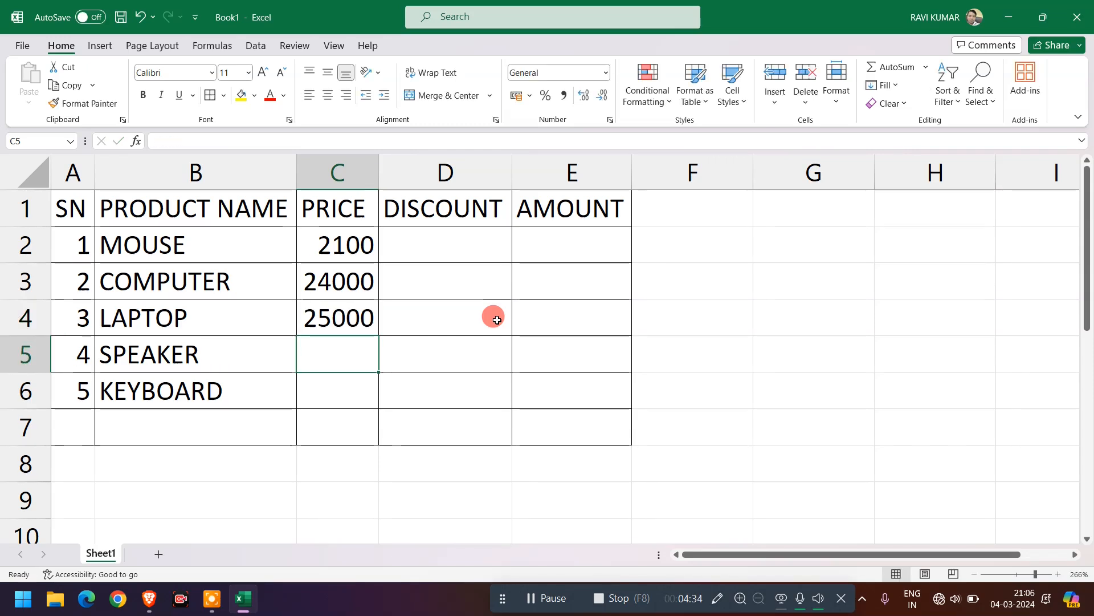
text(3500)
key(Return)
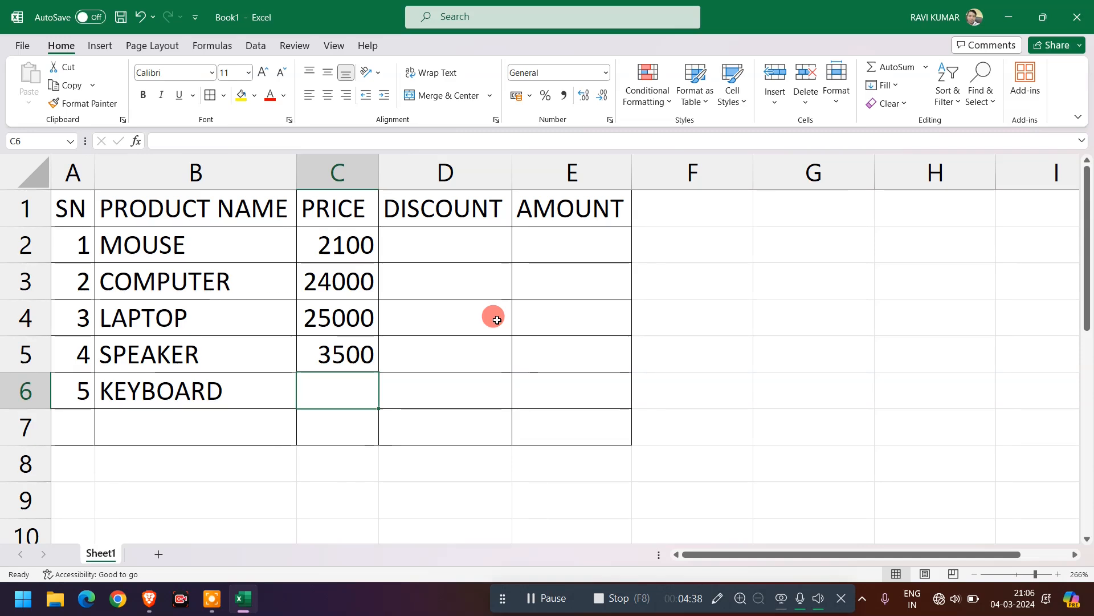
text(3000)
key(Return)
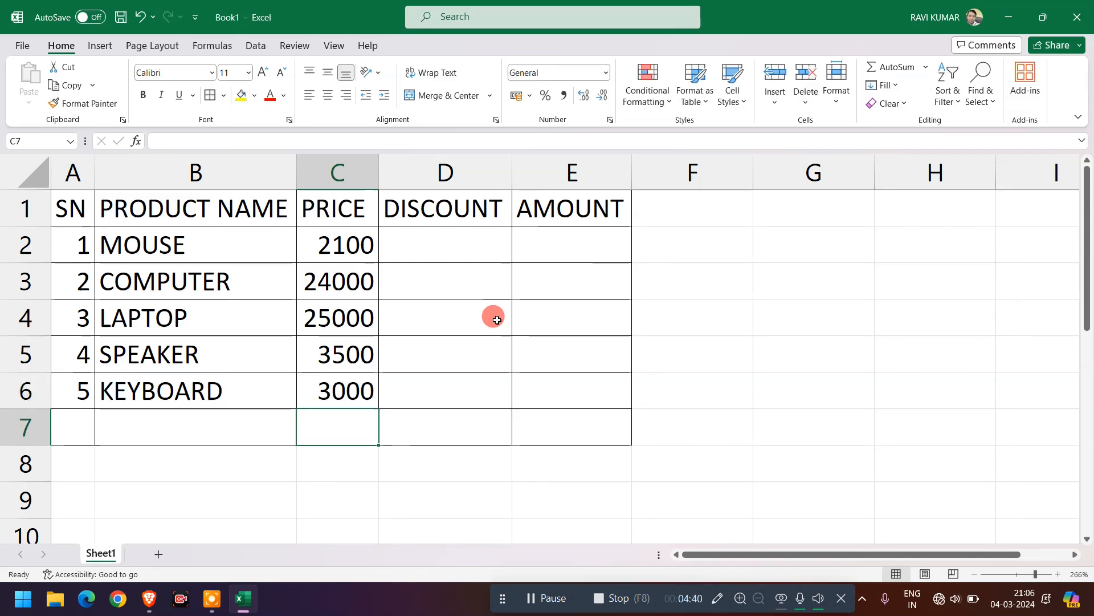
key(Up)
key(Up)
key(Up)
key(Up)
key(Down)
key(Down)
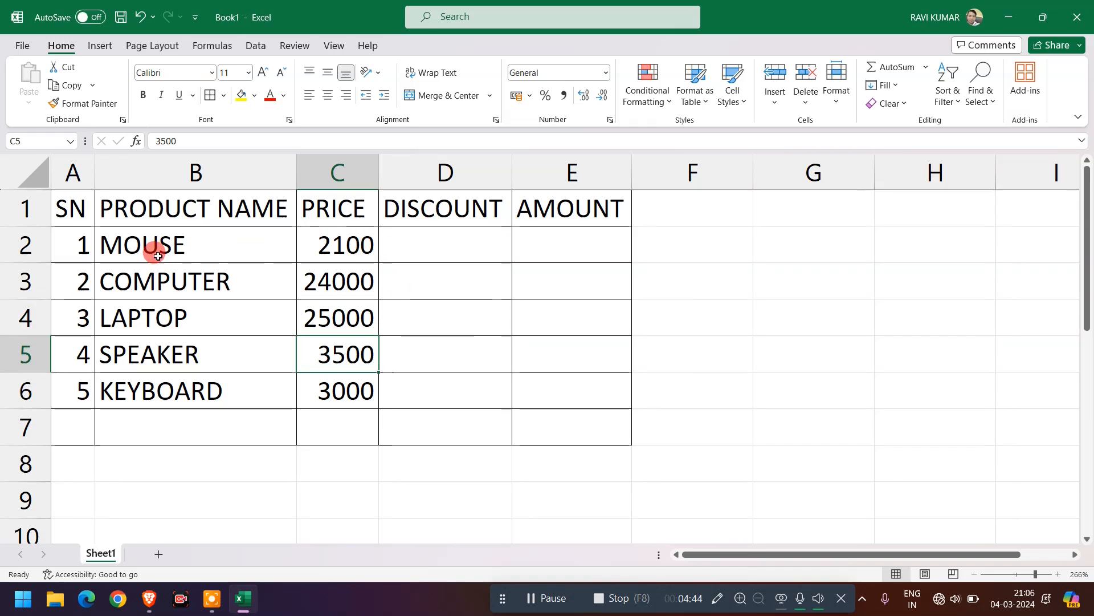
Step: Enter the discounts 5%, 10%, 15%, 8% and 10% in cells D2 to D6, correcting any entry missing its percent sign
click(446, 242)
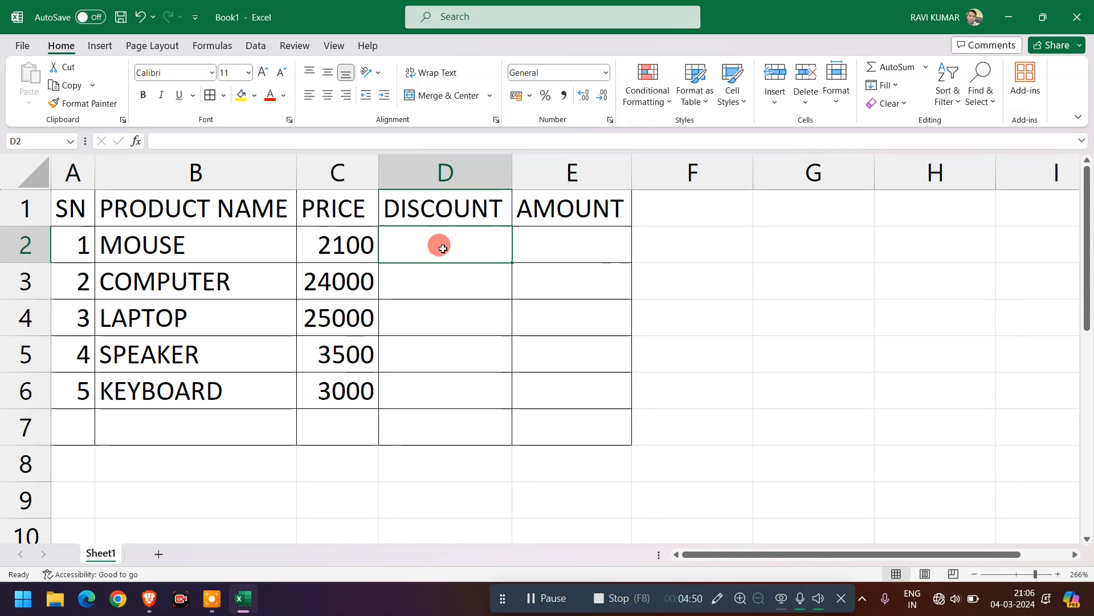
text(5)
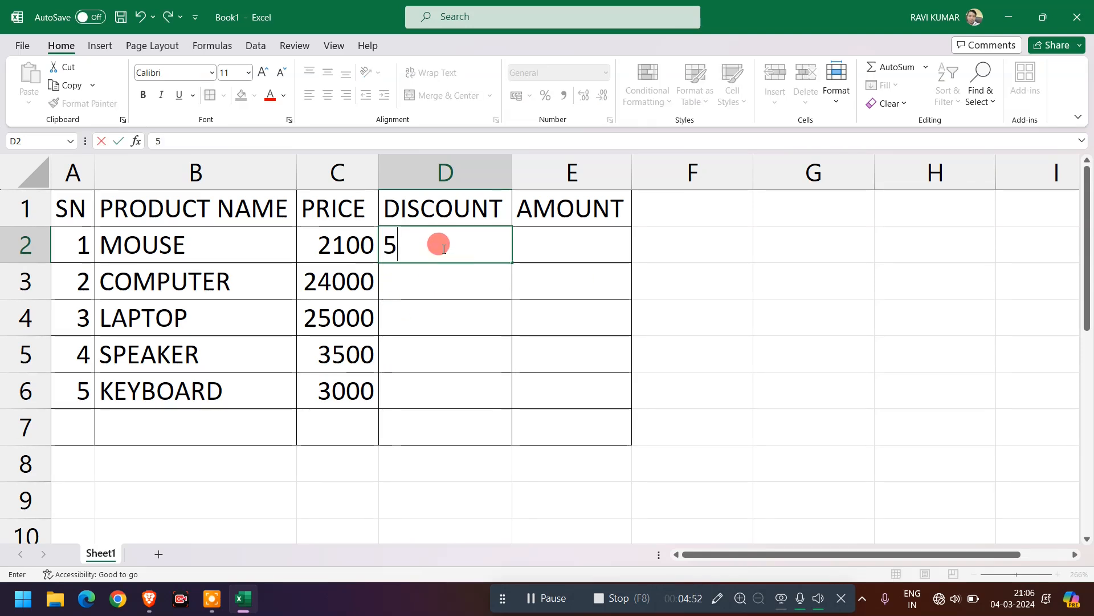
text(%)
key(Return)
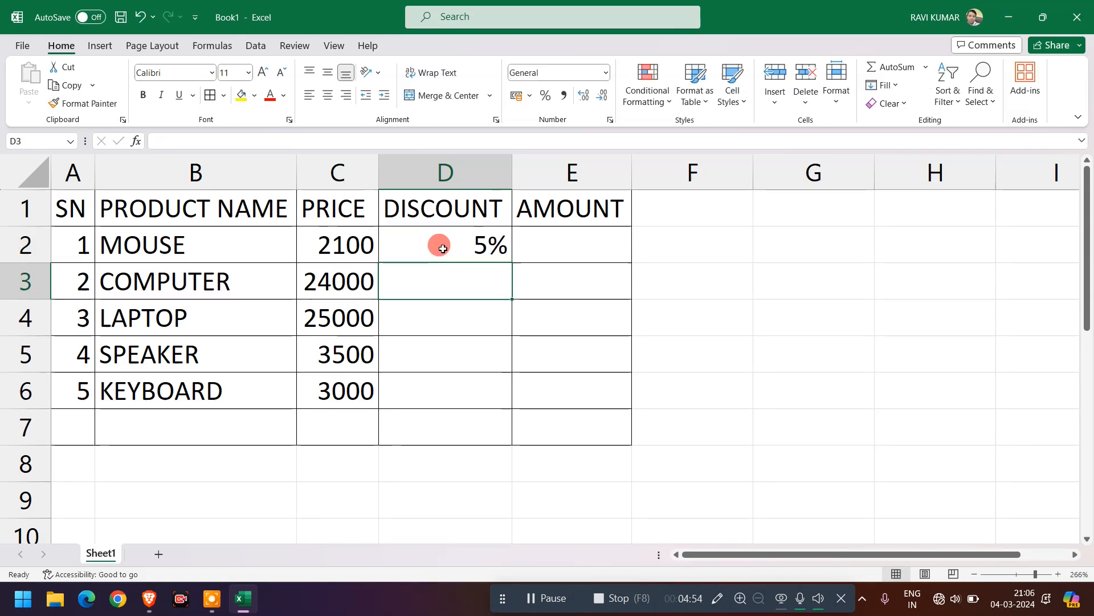
text(10%)
key(Return)
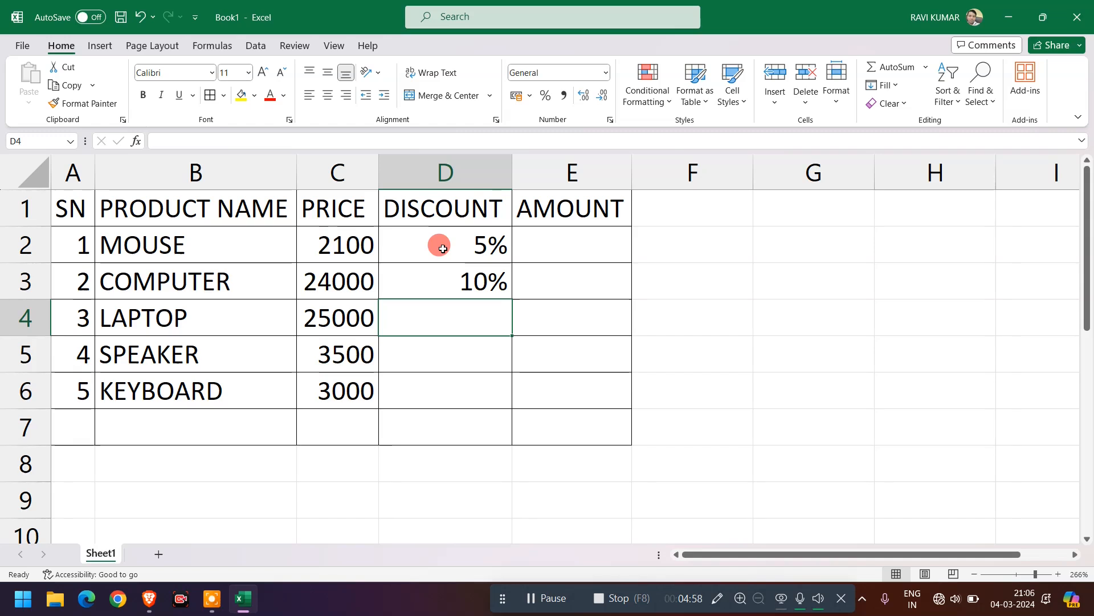
text(15%)
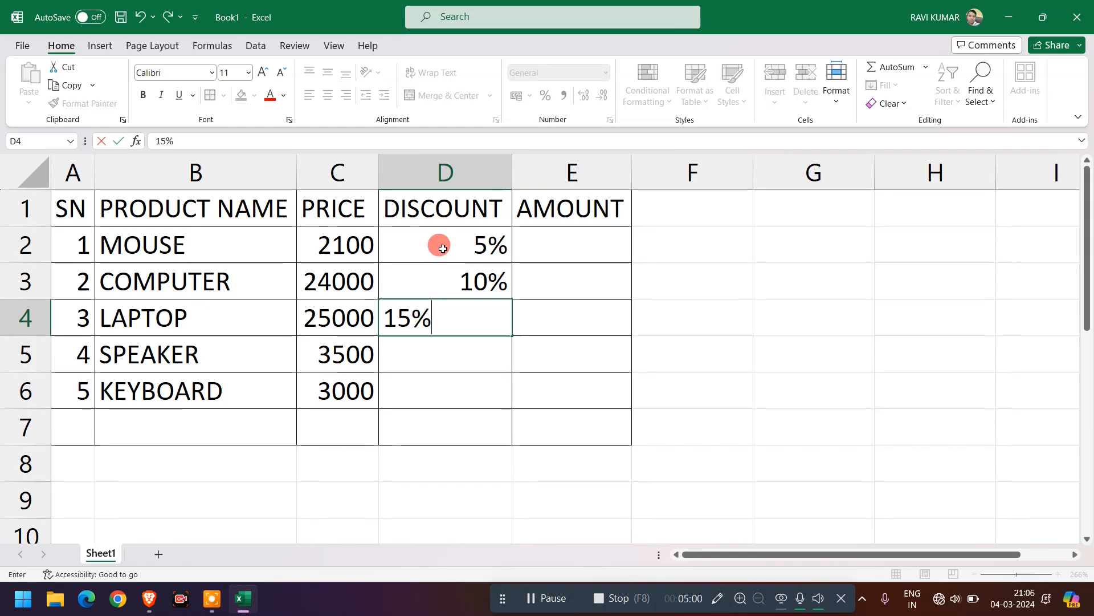
key(Return)
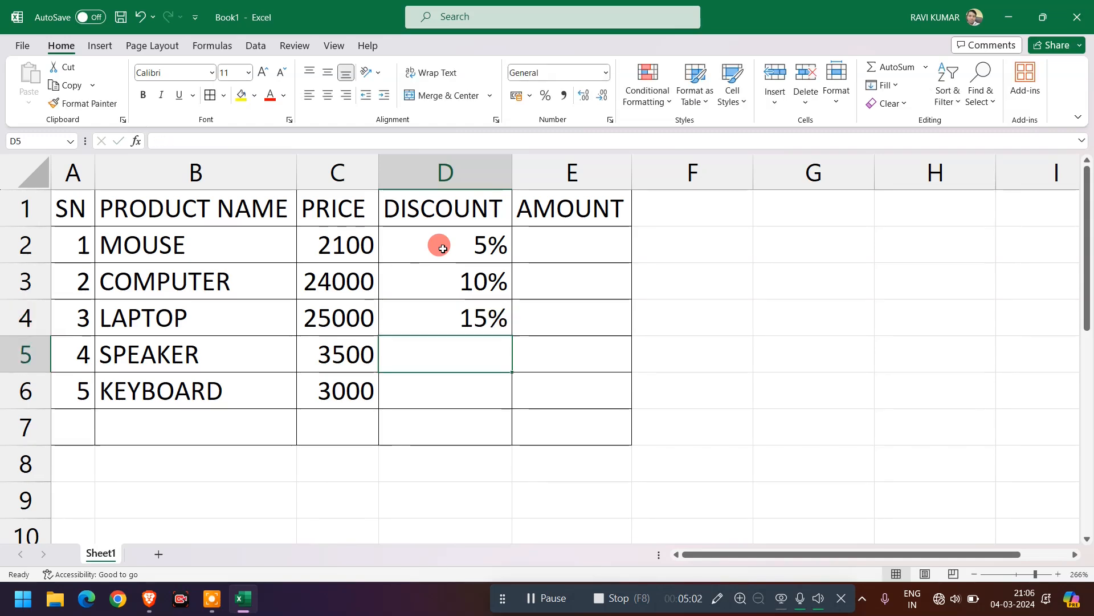
text(8%)
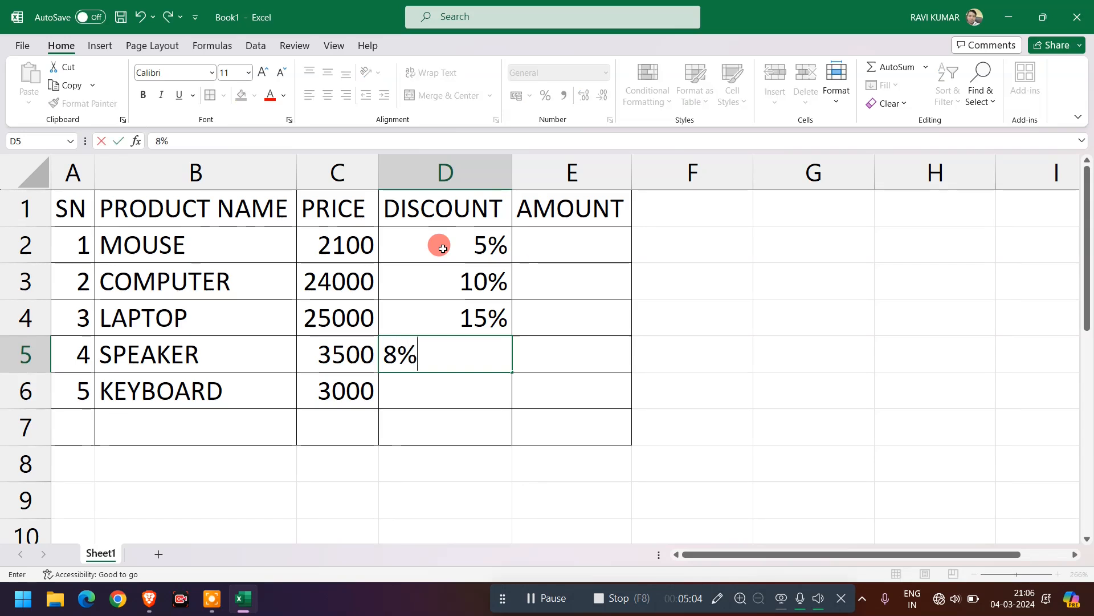
key(Return)
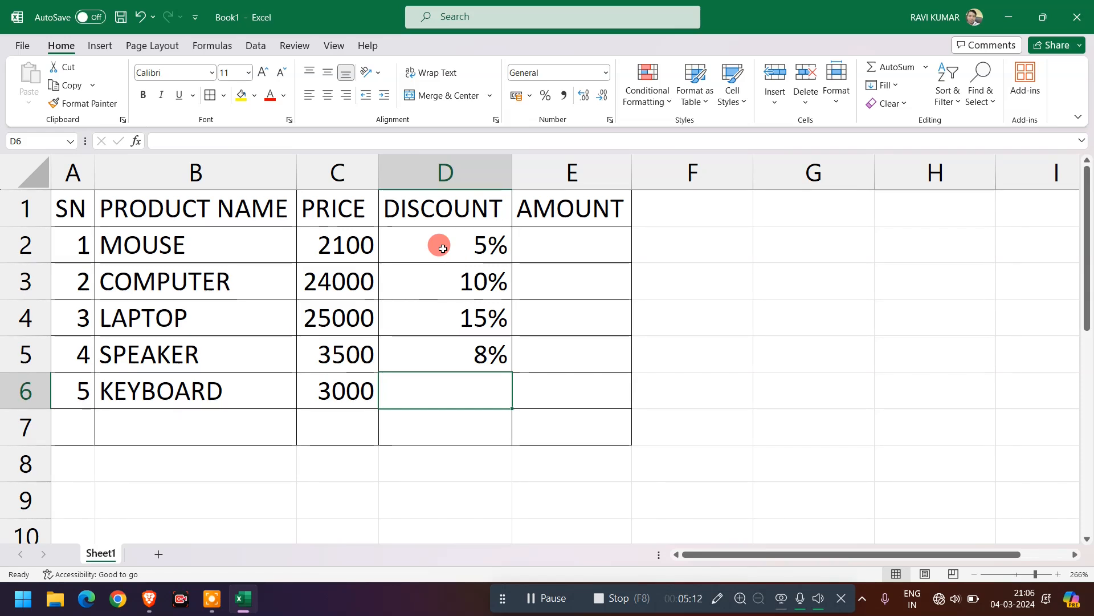
text(10)
key(Return)
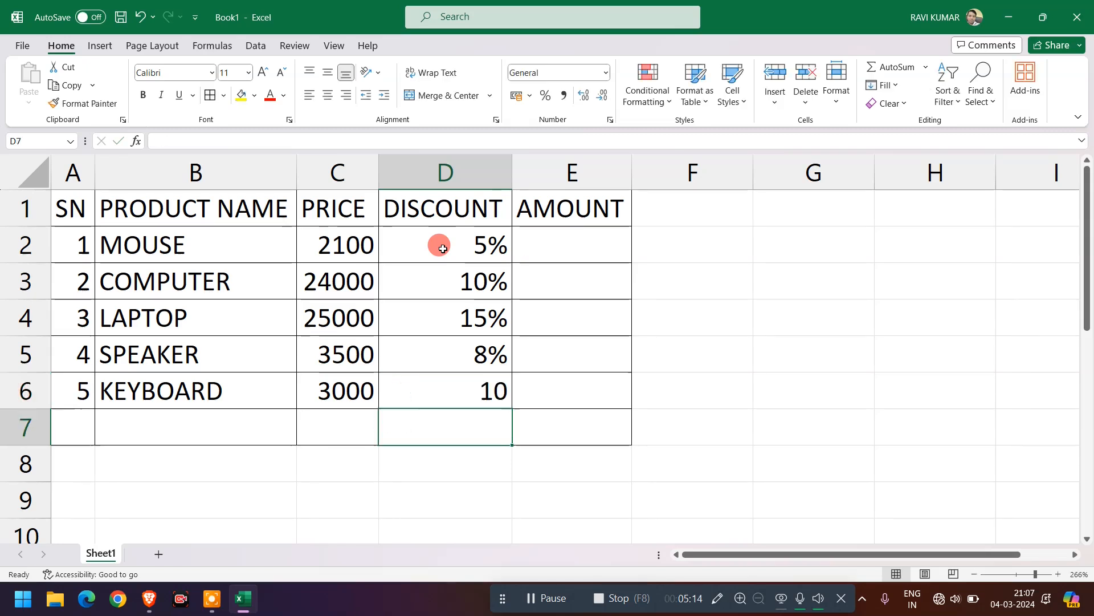
key(Up)
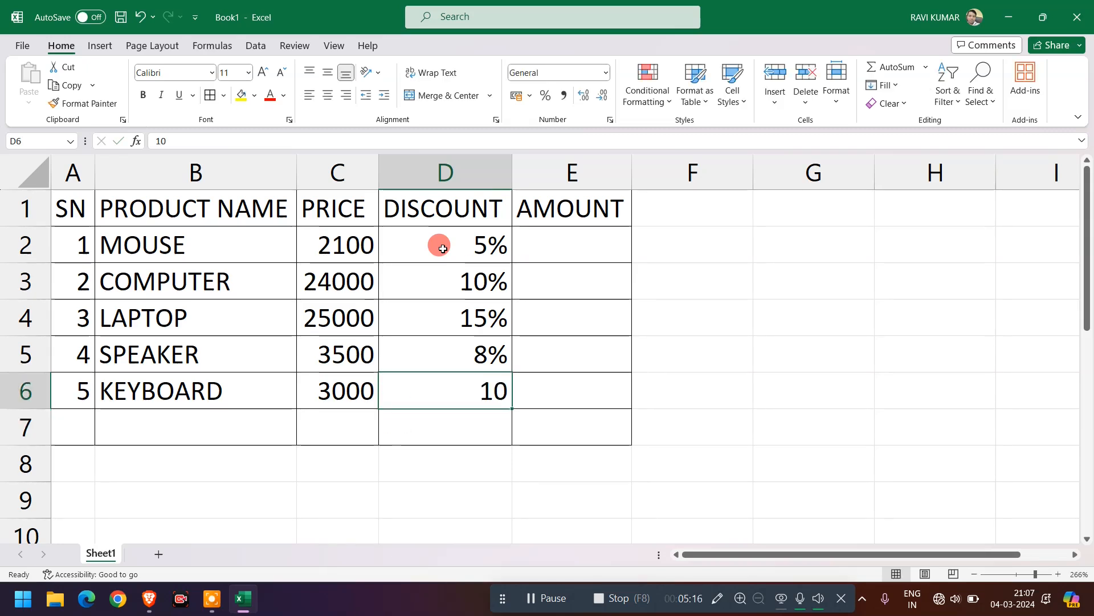
text(10)
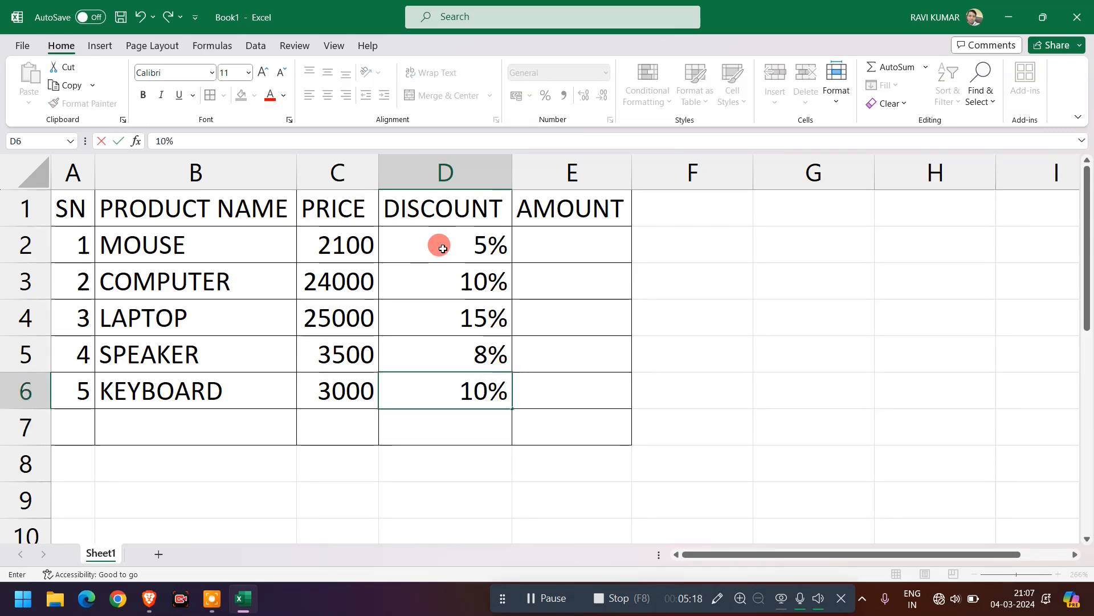
key(Return)
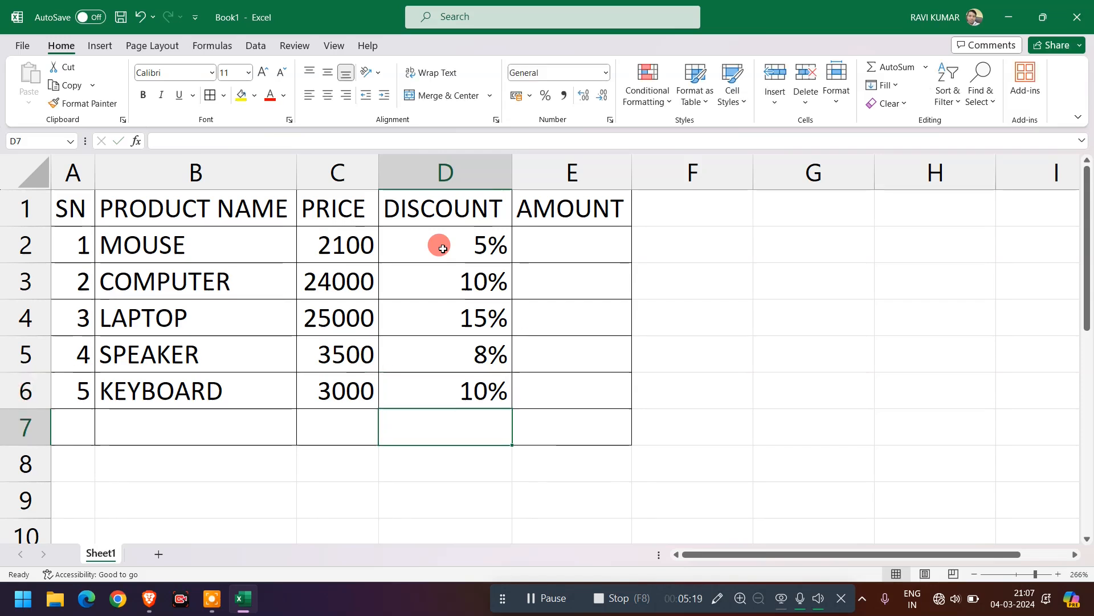
Step: Change the MOUSE discount in D2 to read PRICE>1000 THEN 5% and auto-fit the width of column D
click(563, 243)
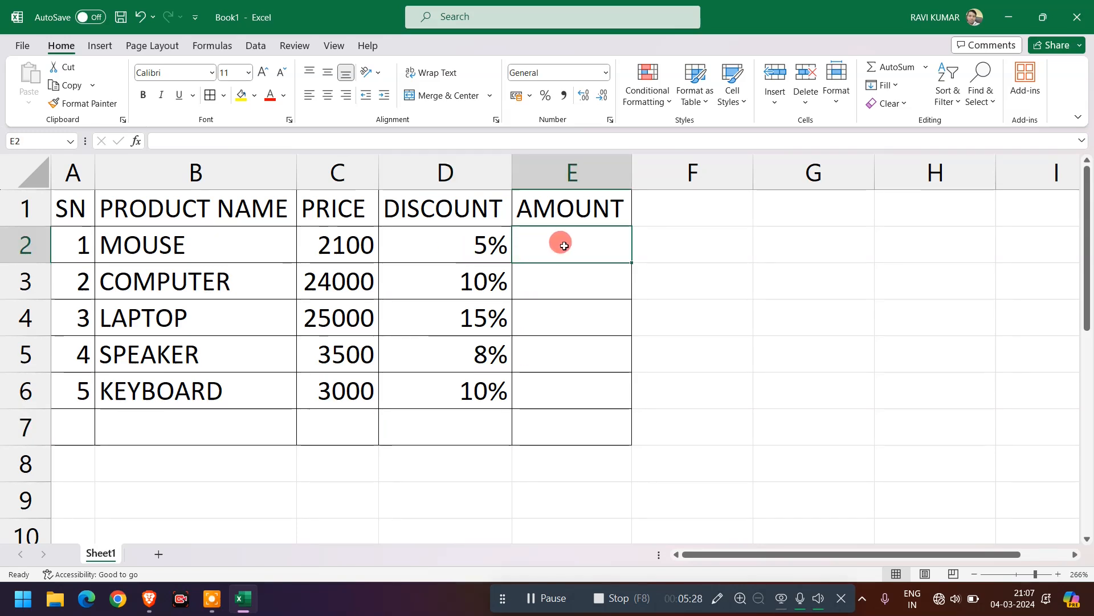
double_click(442, 248)
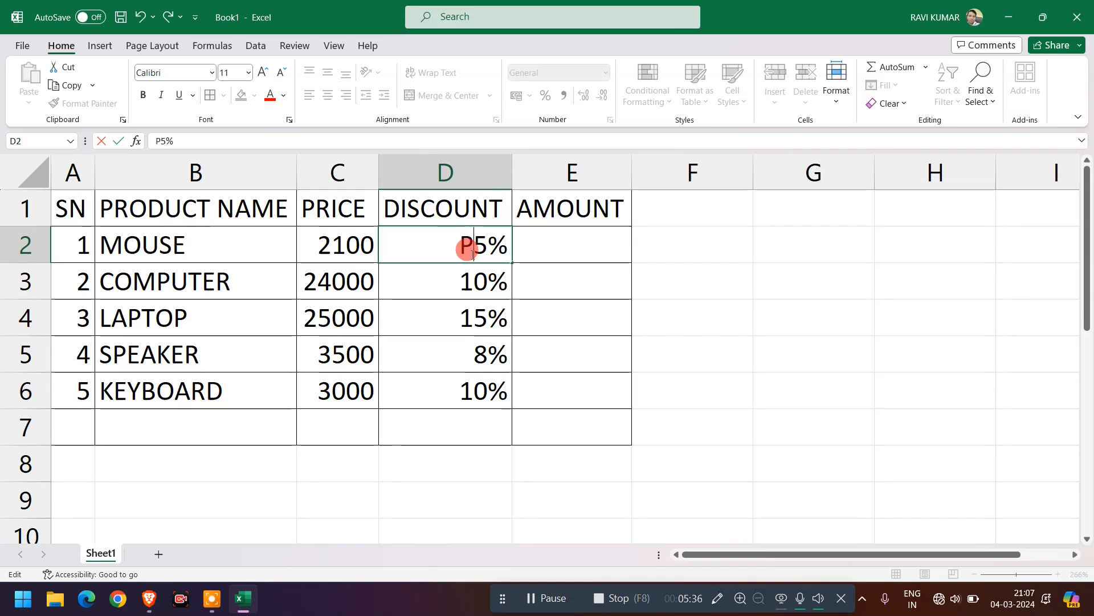
text(PCIVE)
key(BackSpace)
key(BackSpace)
key(BackSpace)
key(BackSpace)
text(RICE)
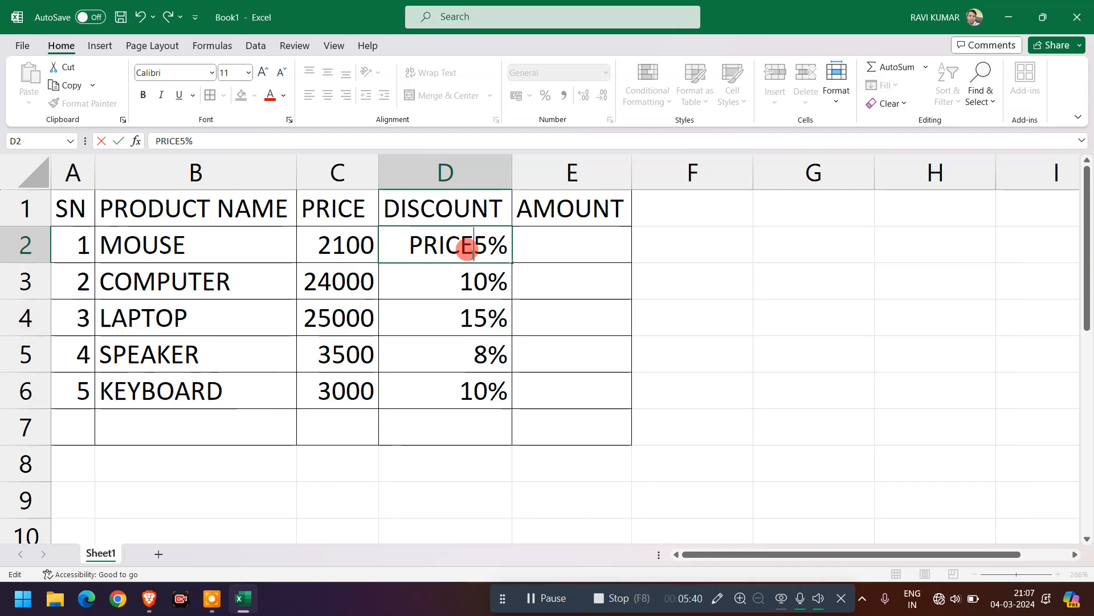
text(>)
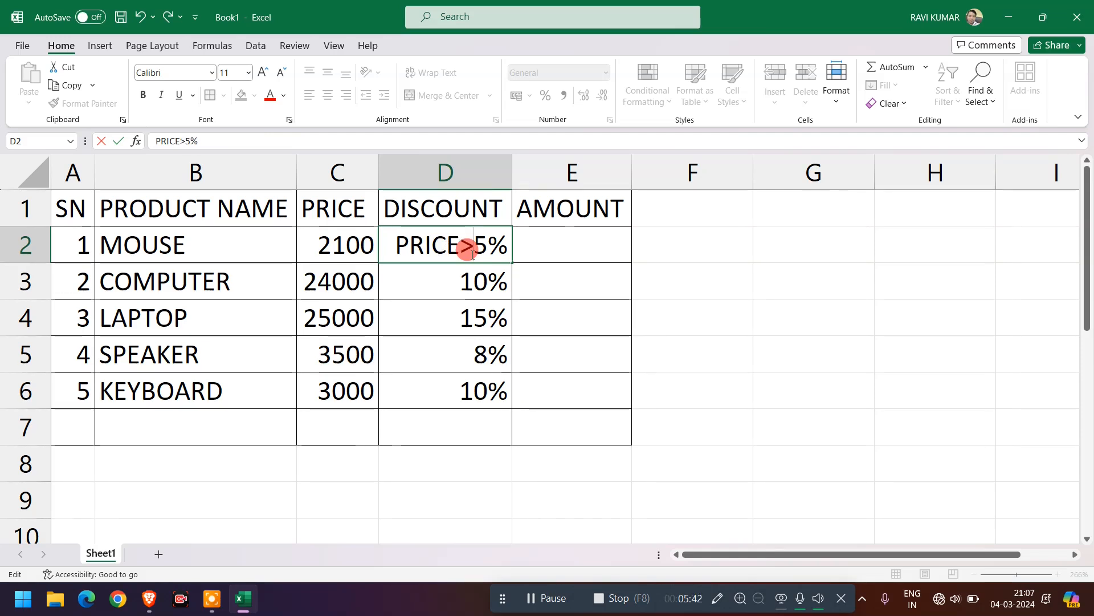
text(1000)
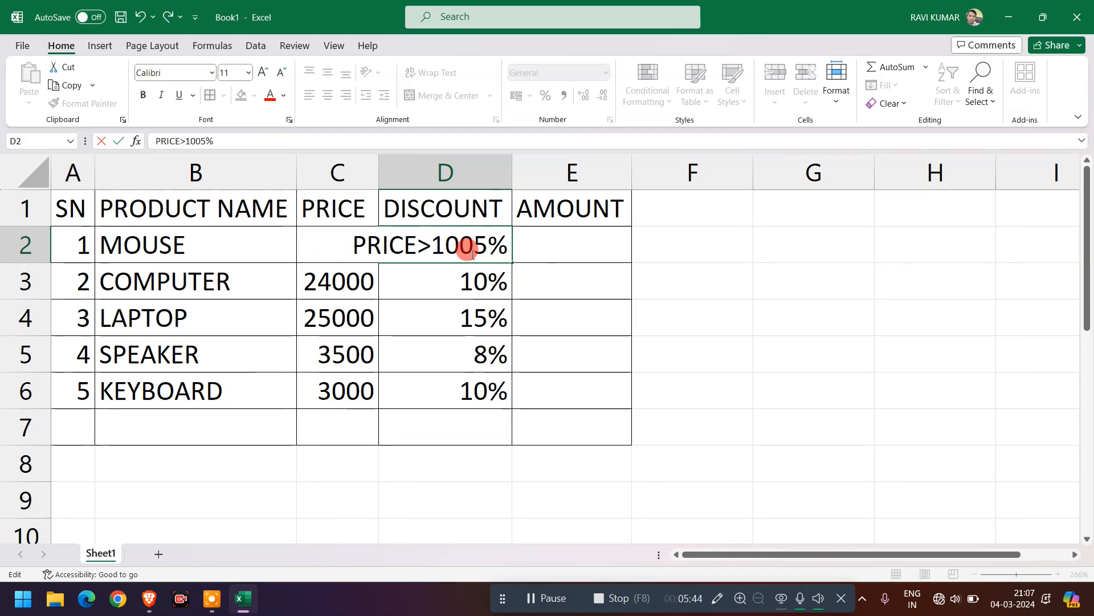
text( THEN)
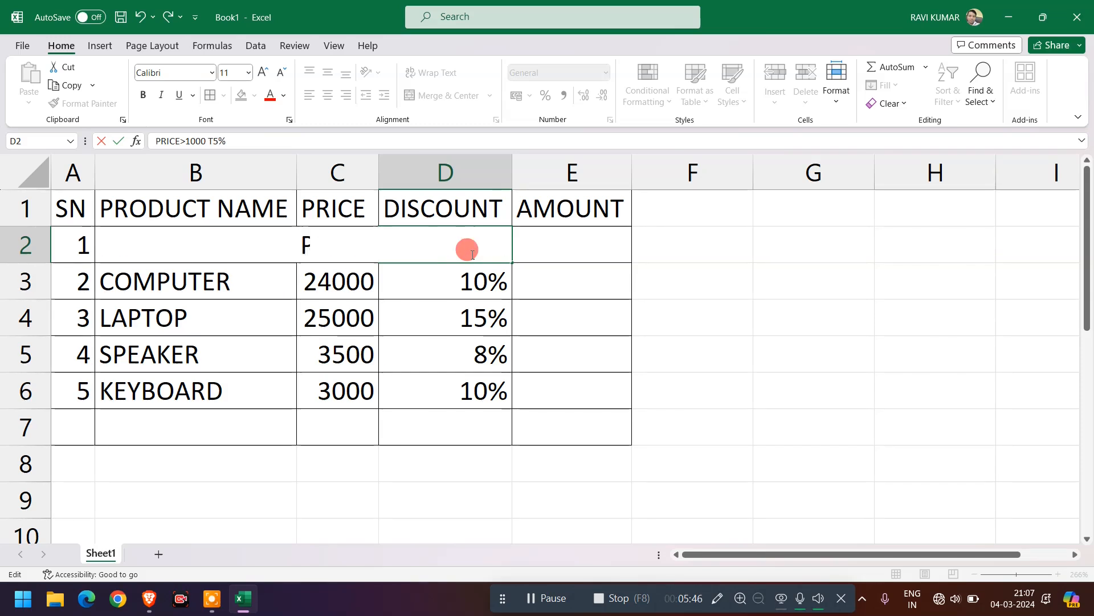
click(566, 254)
click(459, 249)
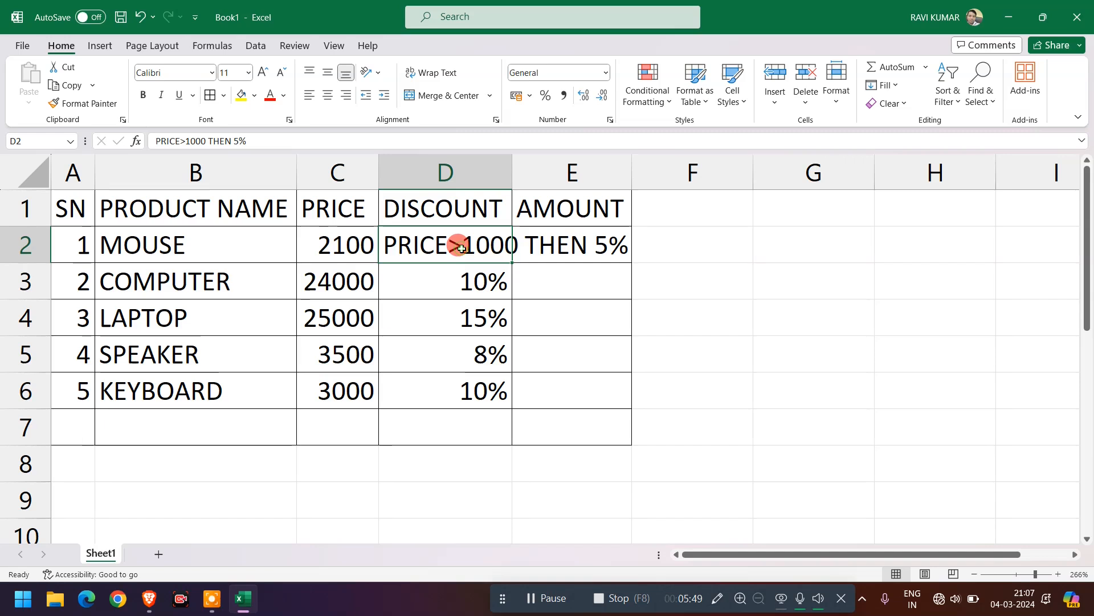
double_click(511, 171)
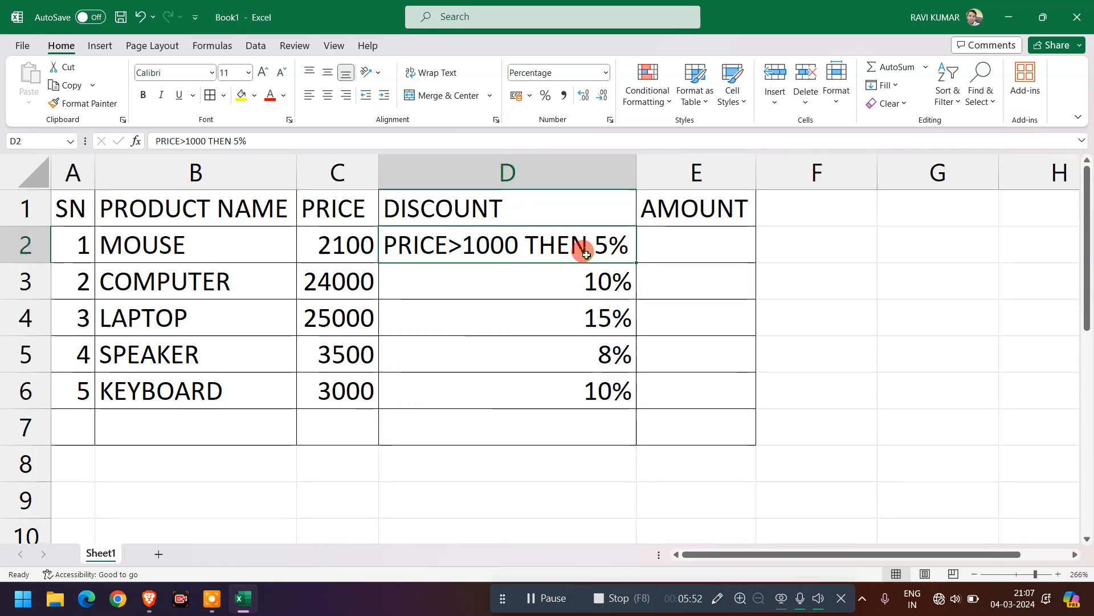
Step: Copy the discount condition from D2 into cells D3 to D6, replacing their percentages
key(ctrl+c)
click(593, 277)
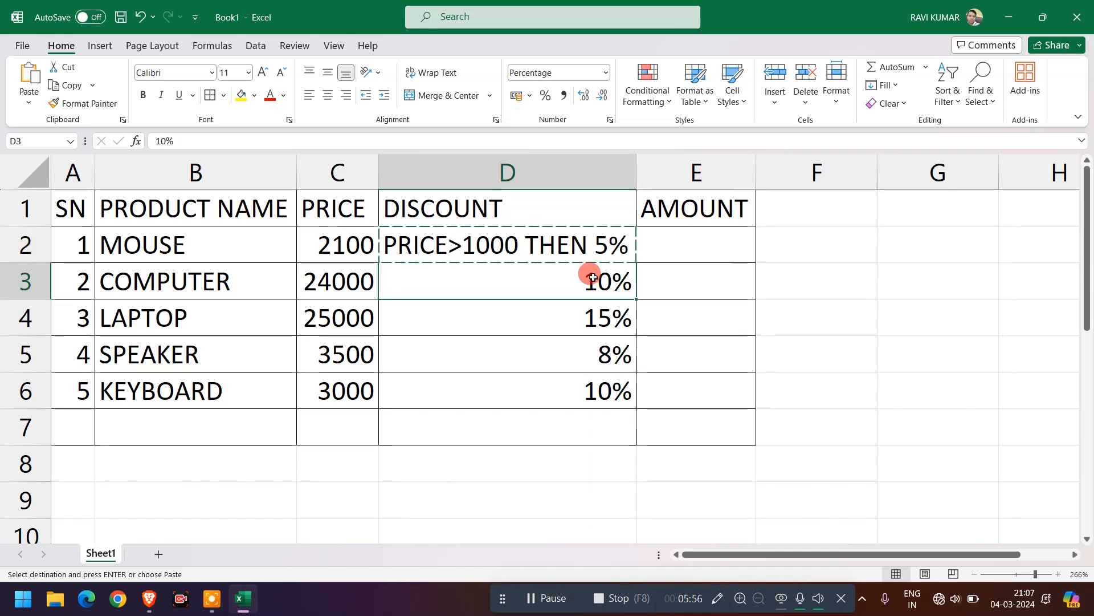
key(ctrl+v)
key(Down)
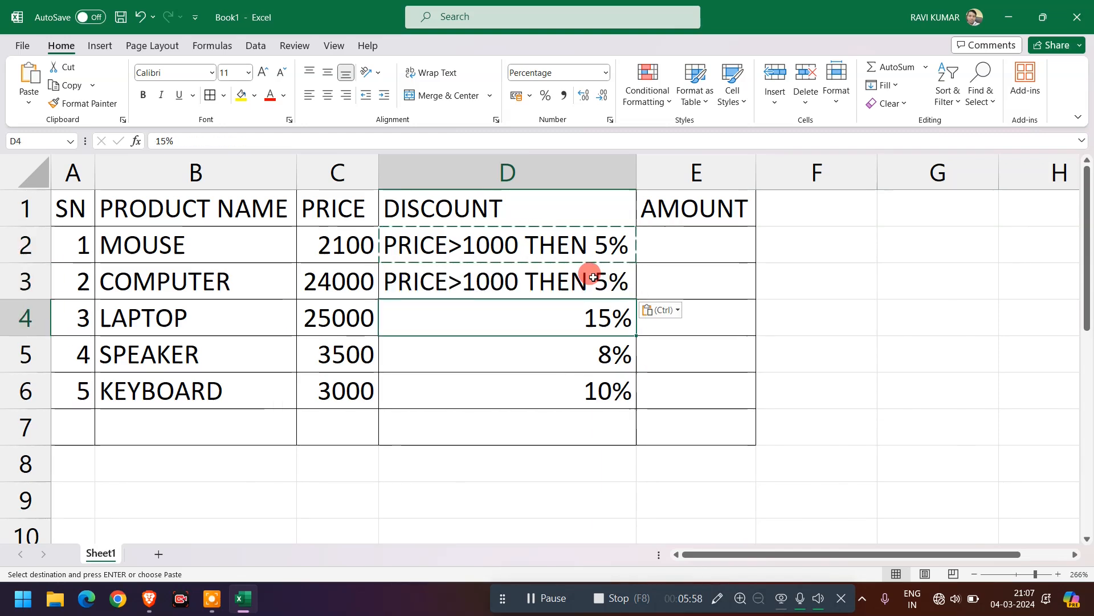
key(ctrl+v)
key(Down)
key(ctrl+v)
key(Down)
key(ctrl+v)
Step: Change the percentage in the COMPUTER discount condition in D3 to 10%
key(Up)
key(Up)
key(Up)
key(Down)
key(Up)
double_click(594, 277)
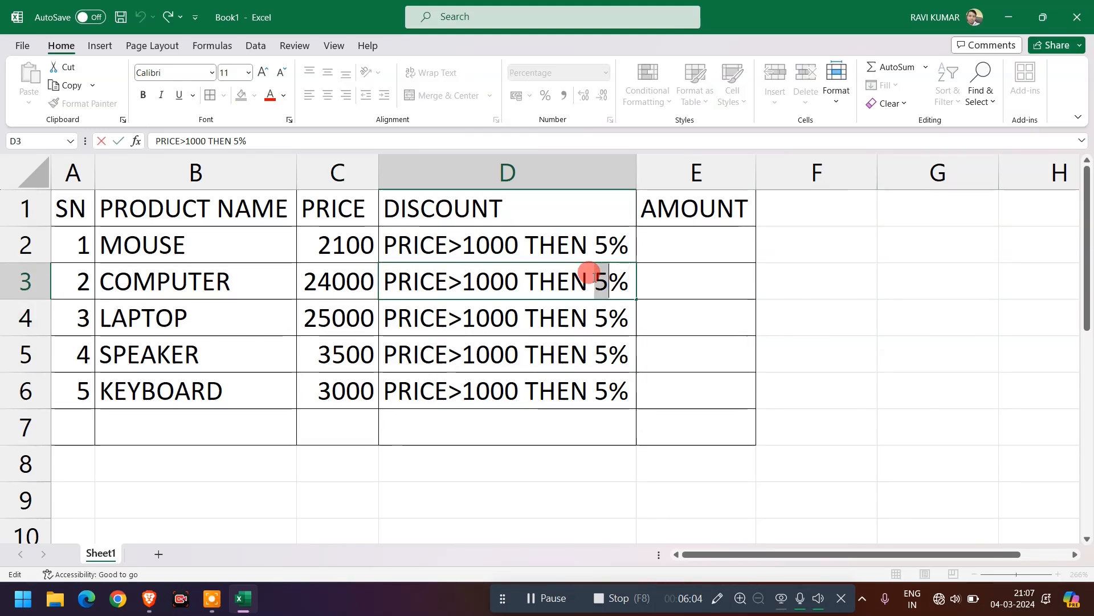
key(Delete)
text(10)
key(Return)
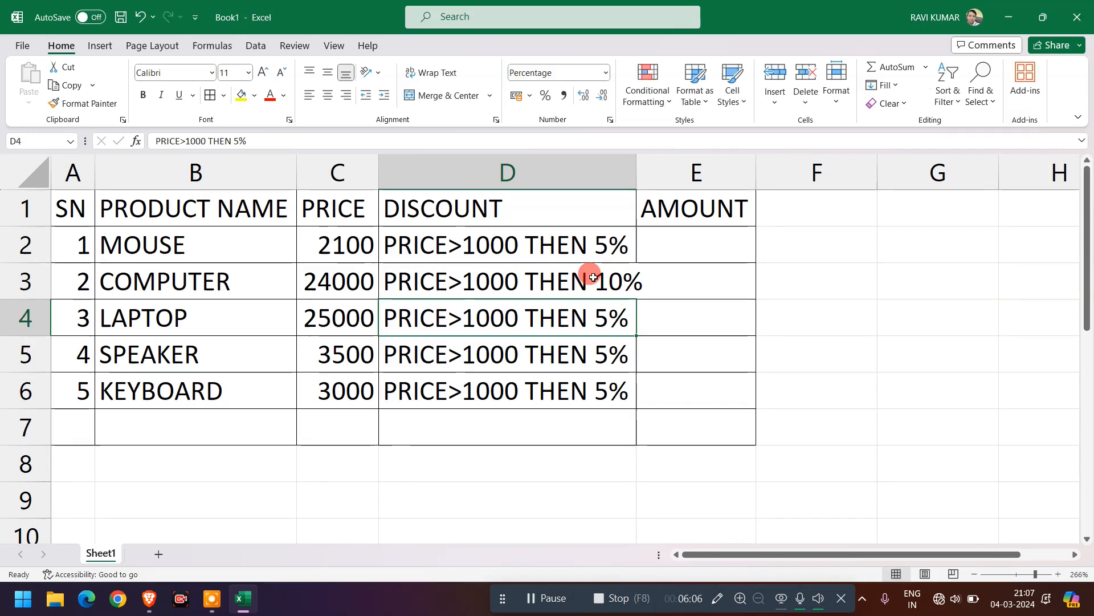
Step: Change the percentage in the LAPTOP discount condition in D4 to 15%
key(F2)
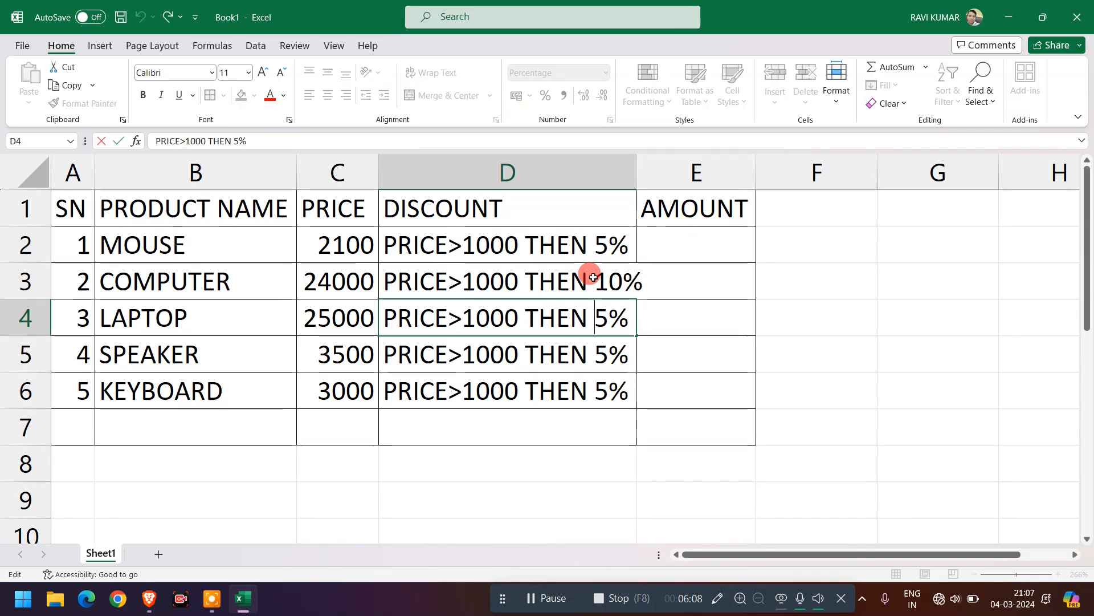
key(Left)
key(Left)
text(1)
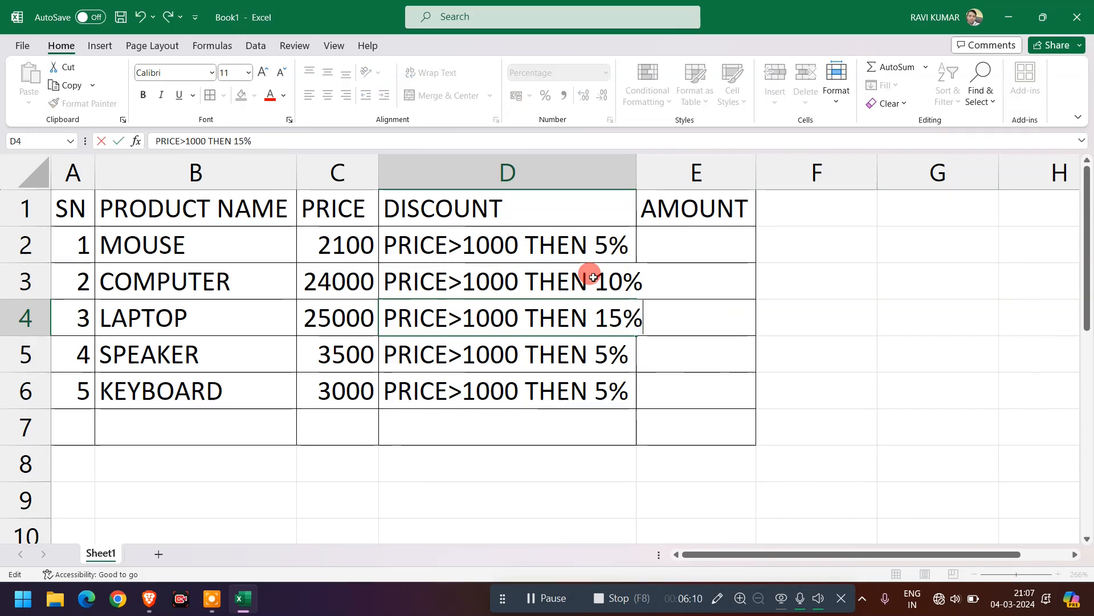
key(Return)
Step: Change the percentage in the SPEAKER discount condition in D5 to 8%
key(F2)
key(Left)
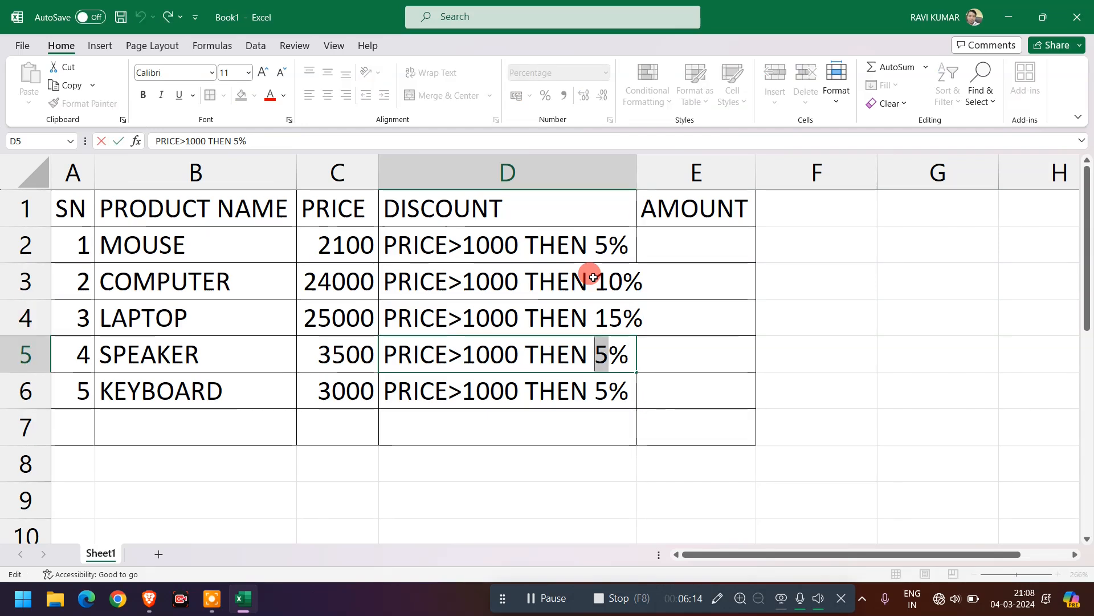
text(8)
key(Return)
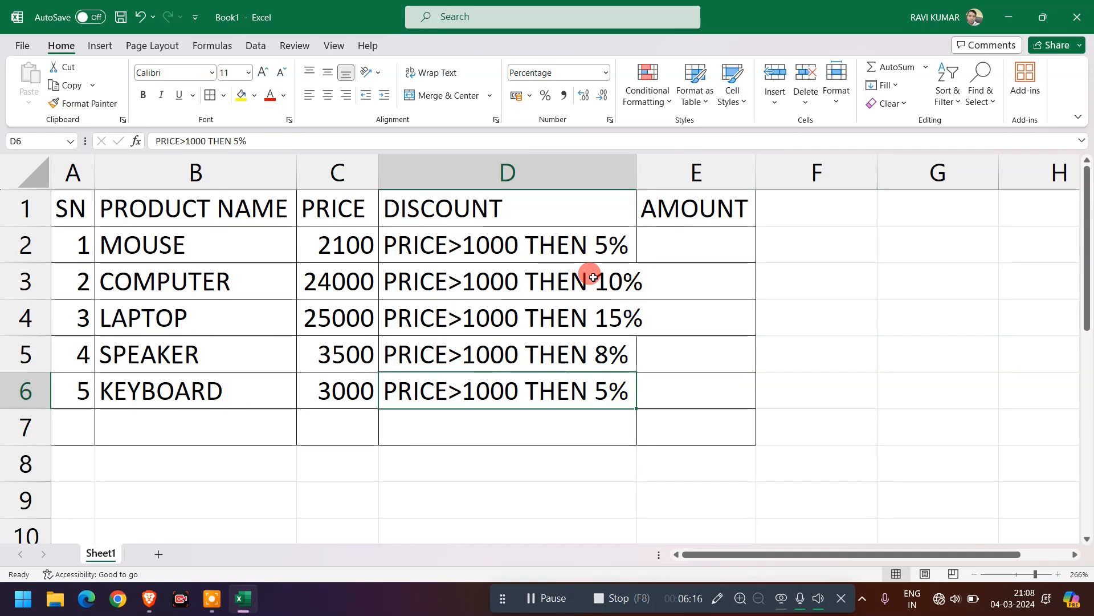
Step: Change the percentage in the KEYBOARD discount condition in D6 to 7%
key(F2)
key(Left)
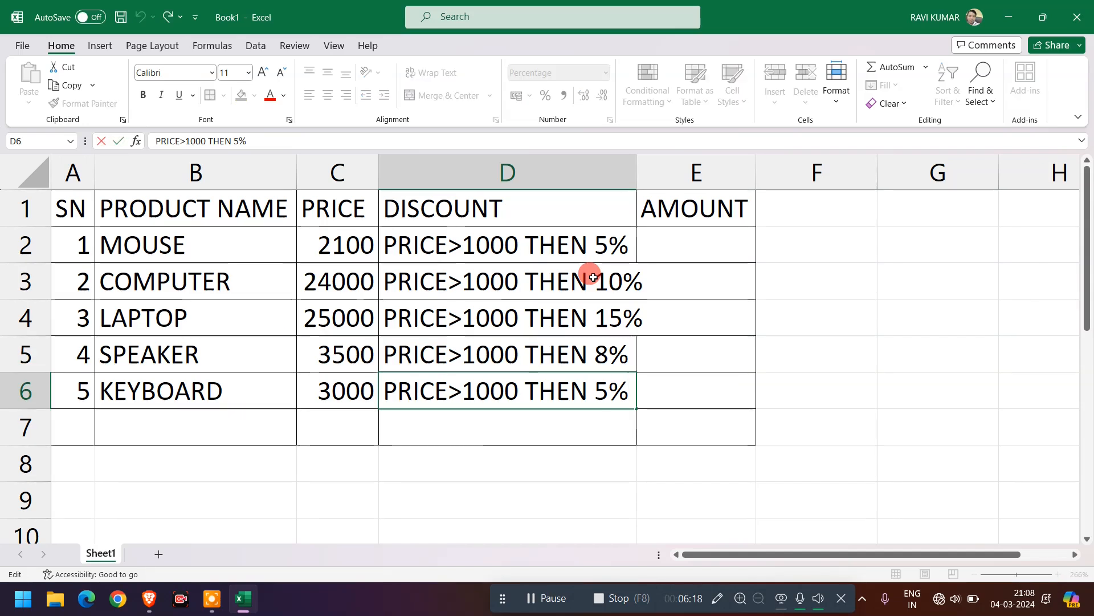
key(shift+Left)
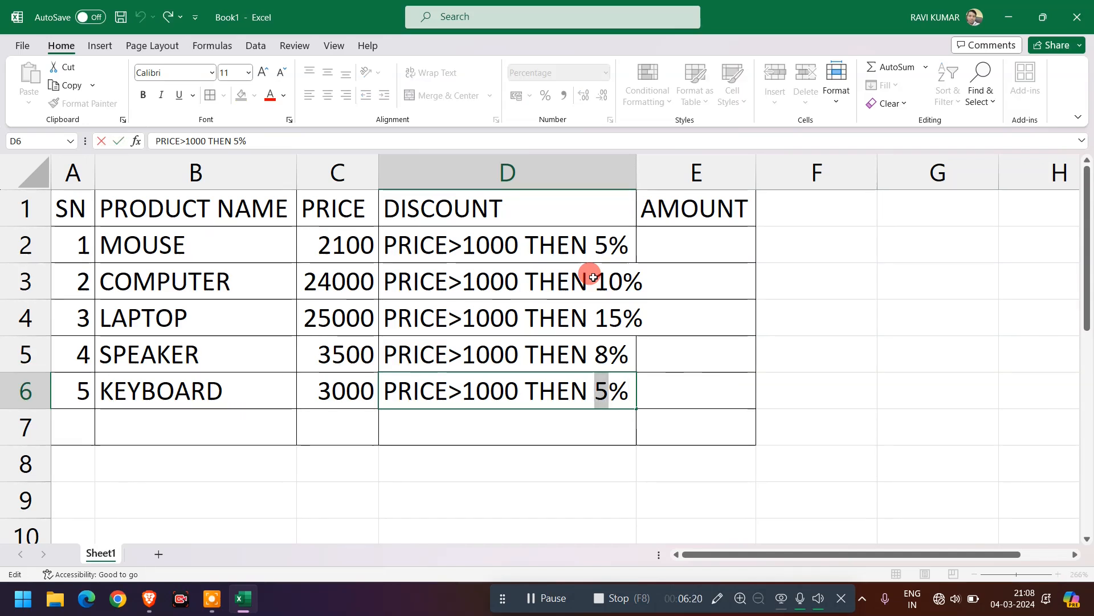
text(7)
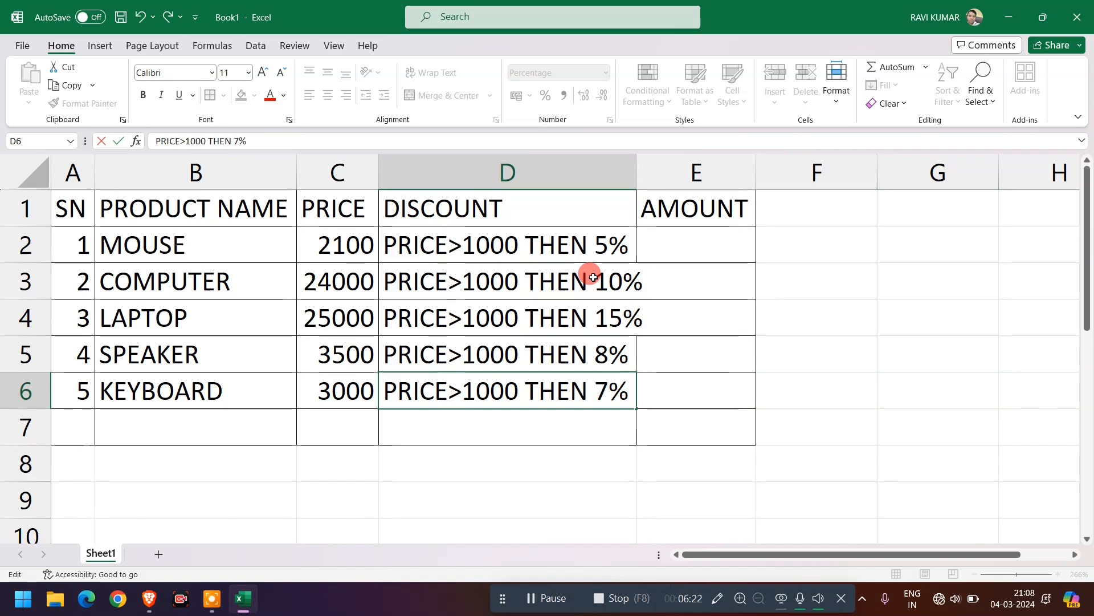
key(Return)
Step: Auto-fit the DISCOUNT column to its contents and select the first AMOUNT cell, E2
key(Up)
key(Up)
key(Up)
key(Up)
key(Up)
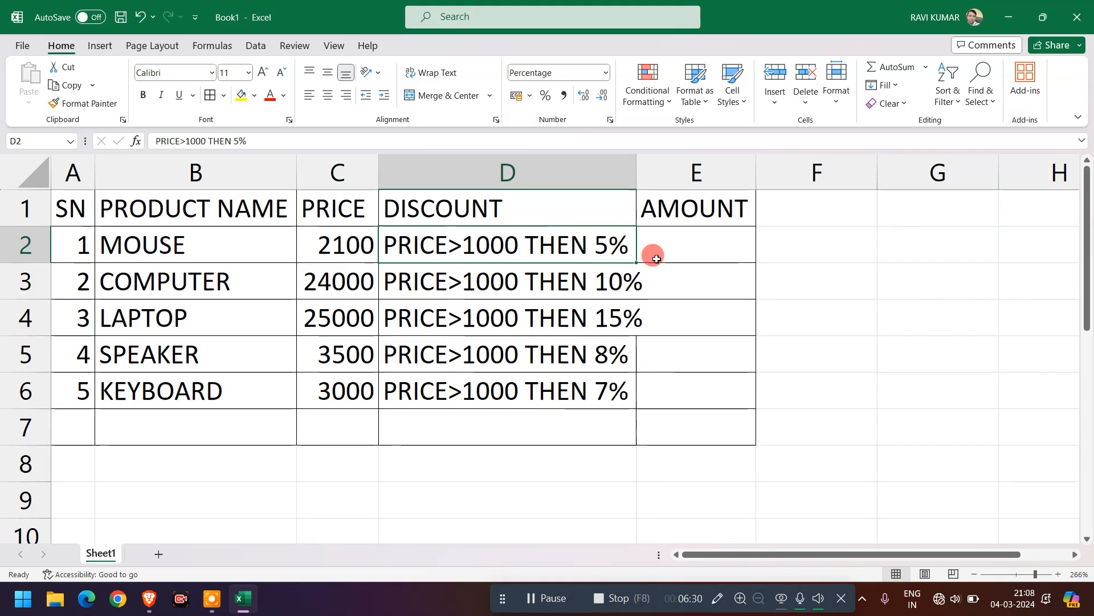
double_click(635, 171)
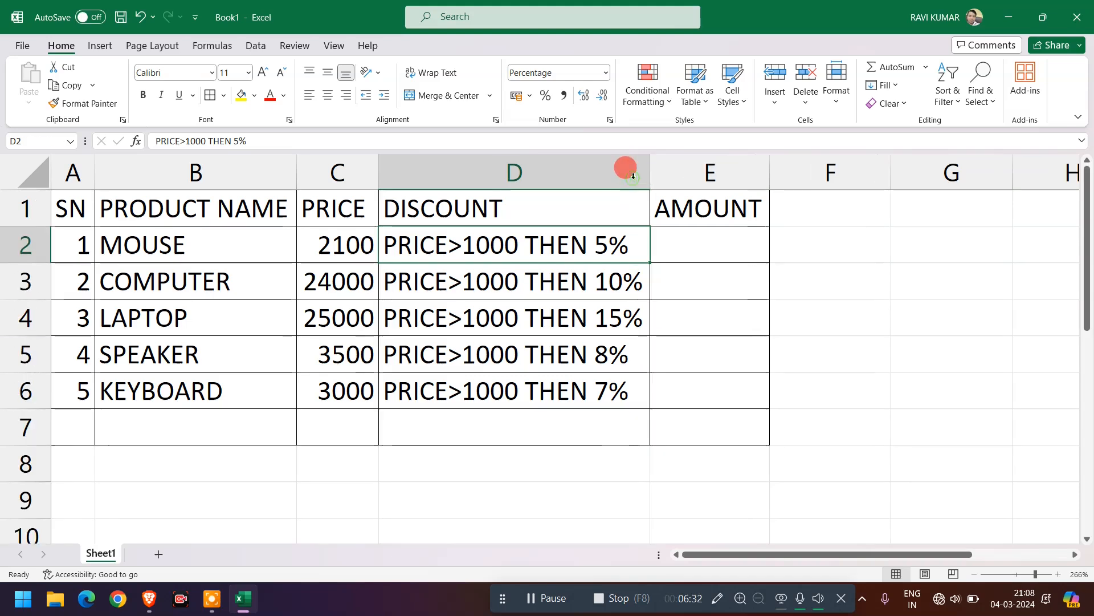
click(695, 241)
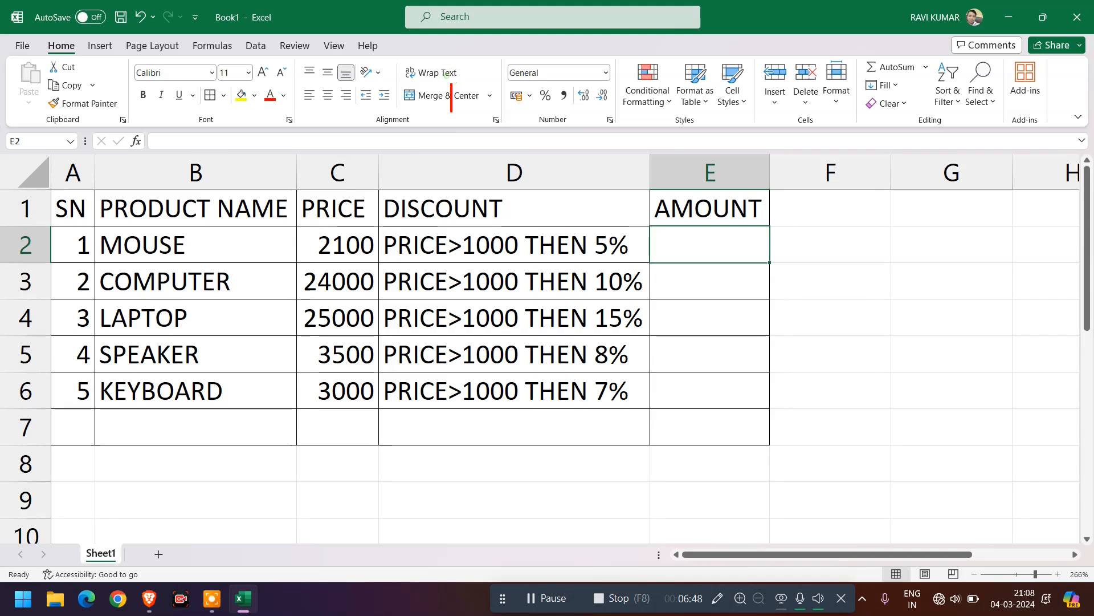
text(IF)
key(BackSpace)
key(BackSpace)
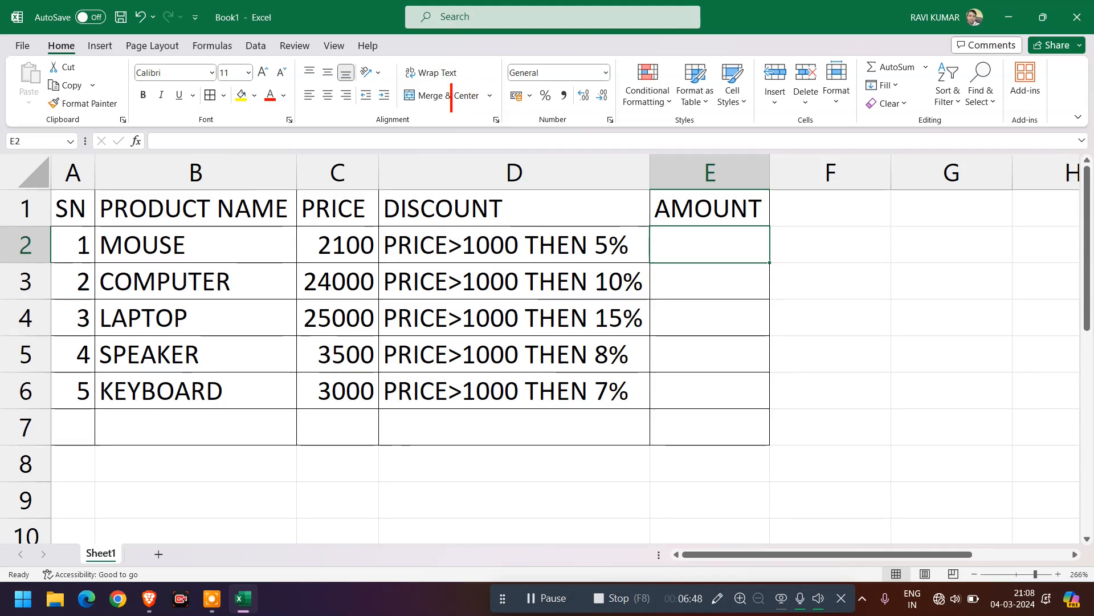
text(IF)
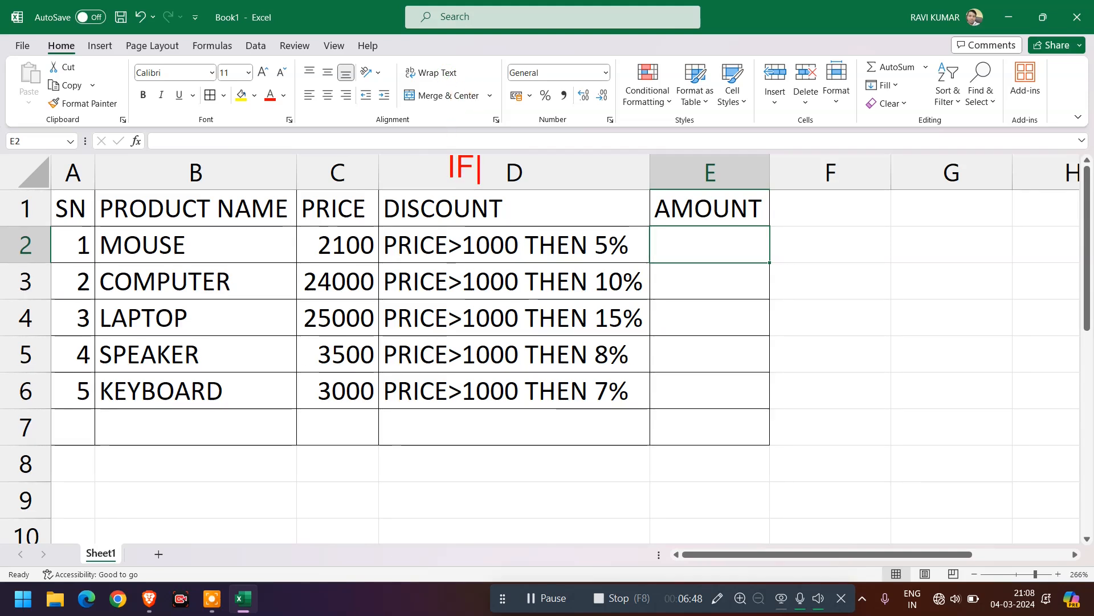
text(()
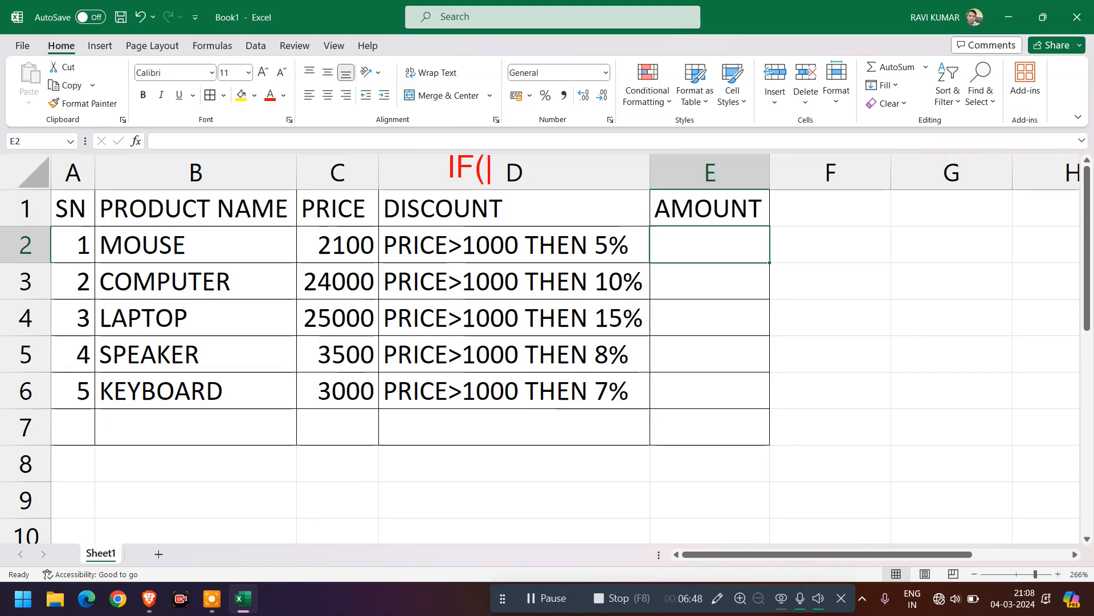
text(condition)
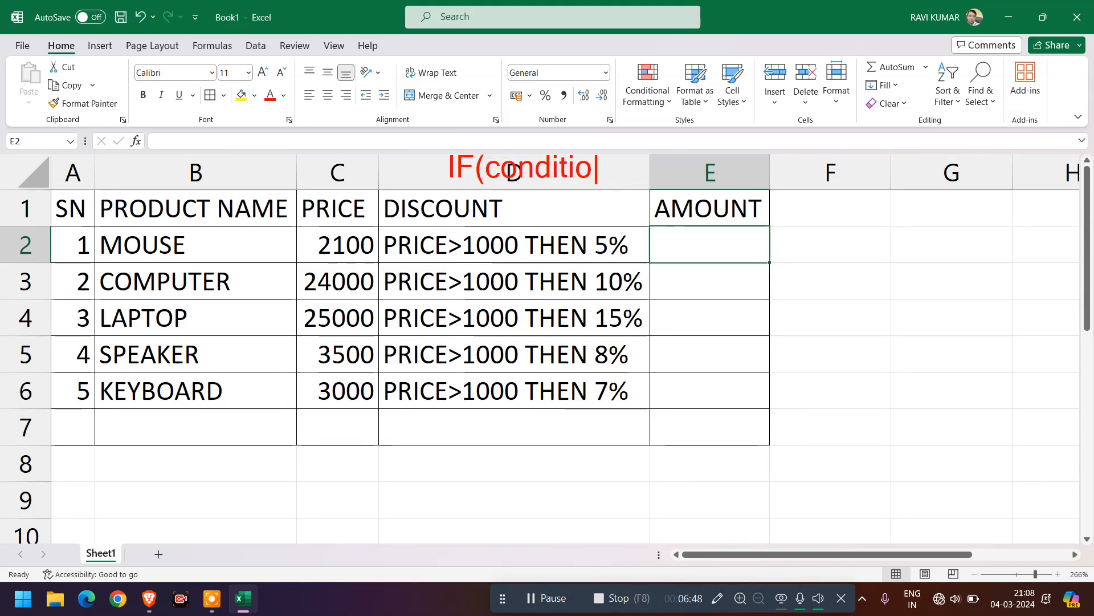
key(BackSpace)
key(BackSpace)
key(BackSpace)
key(BackSpace)
key(BackSpace)
key(BackSpace)
key(BackSpace)
key(BackSpace)
key(BackSpace)
key(BackSpace)
key(BackSpace)
key(BackSpace)
key(BackSpace)
key(BackSpace)
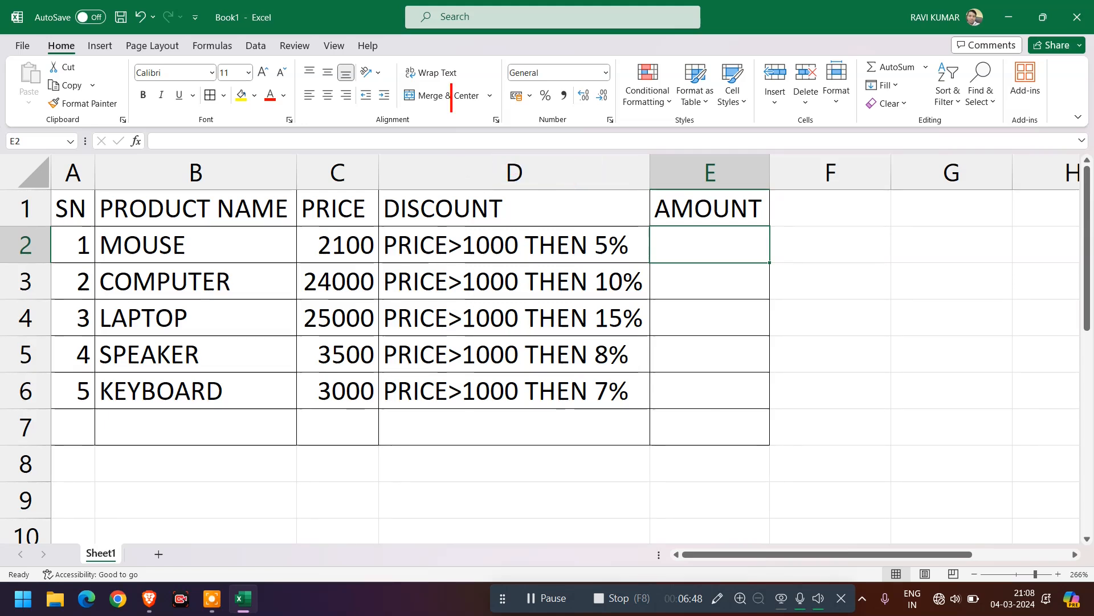
key(w)
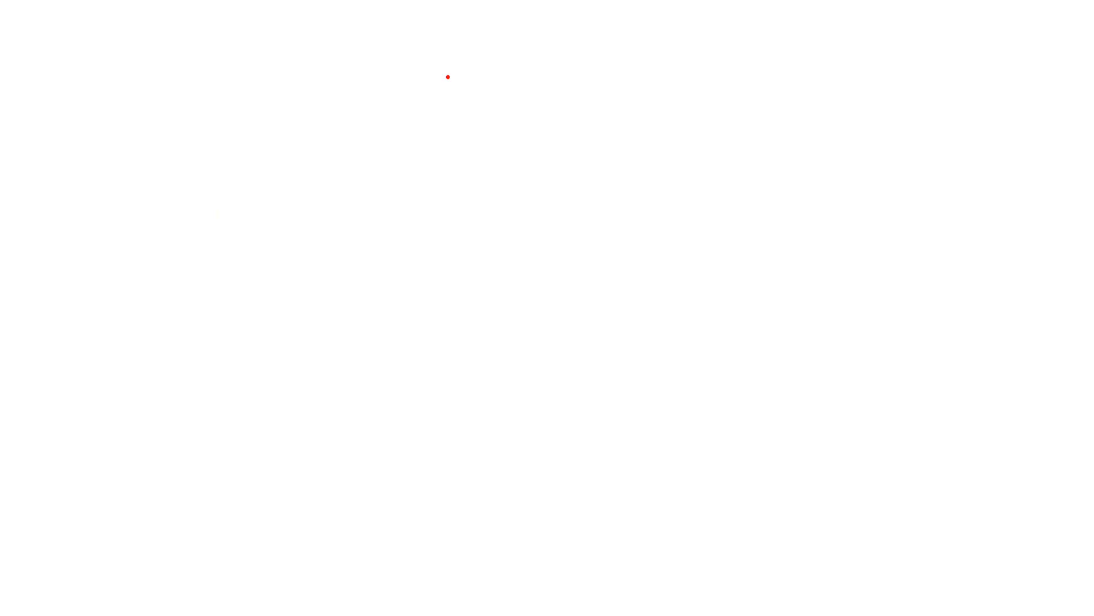
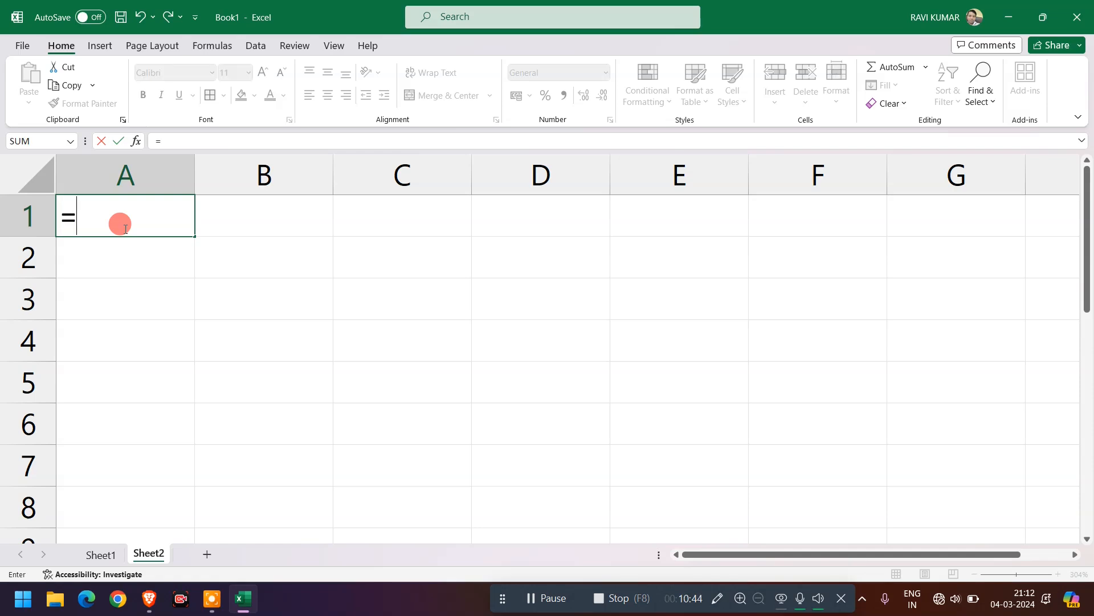
Step: Enter the formula =IF(10>5,"Happy","Sad") in cell A1 of Sheet2
text(if()
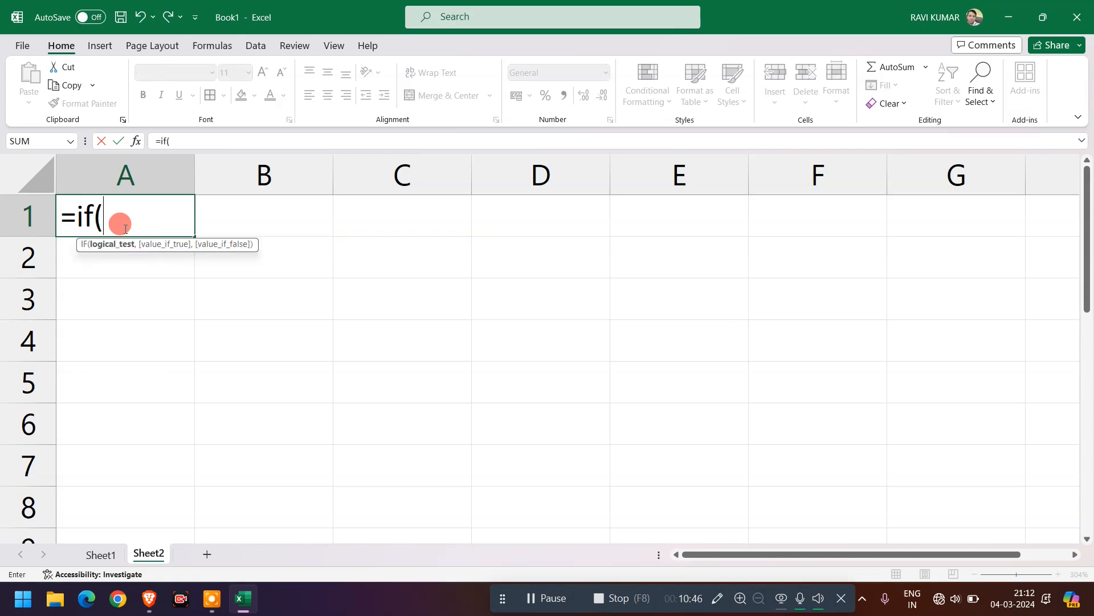
text(10>5)
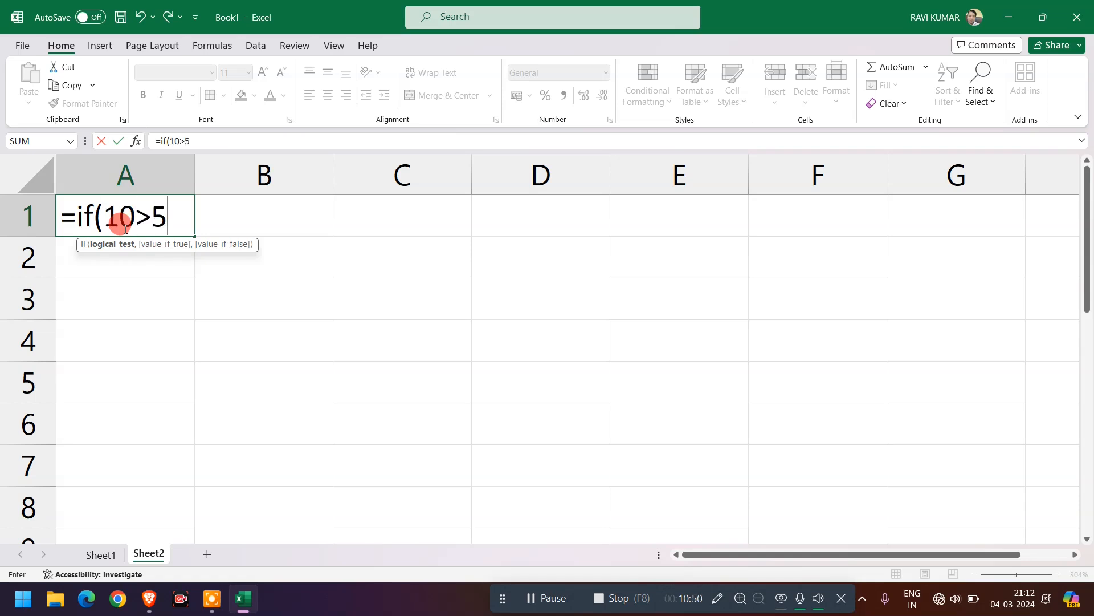
text(,)
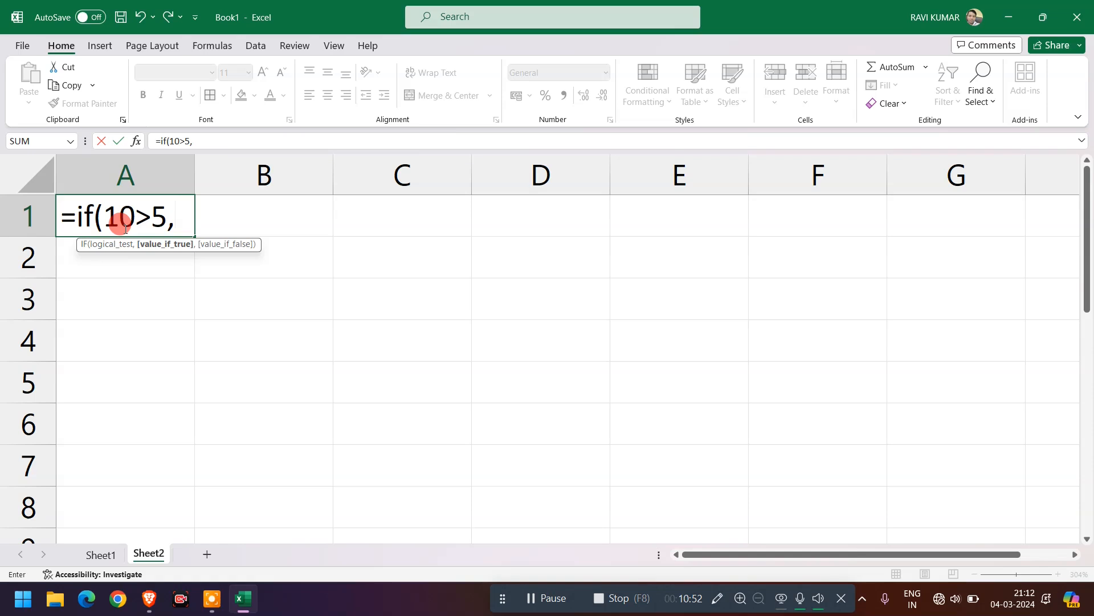
text("Happy","Sad"))
key(Return)
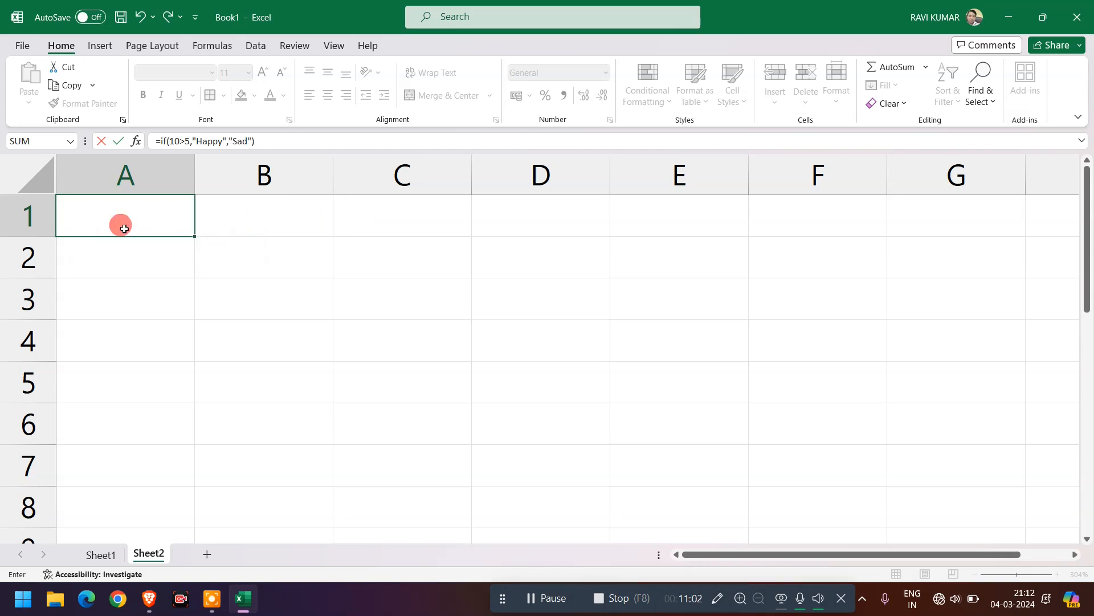
click(124, 229)
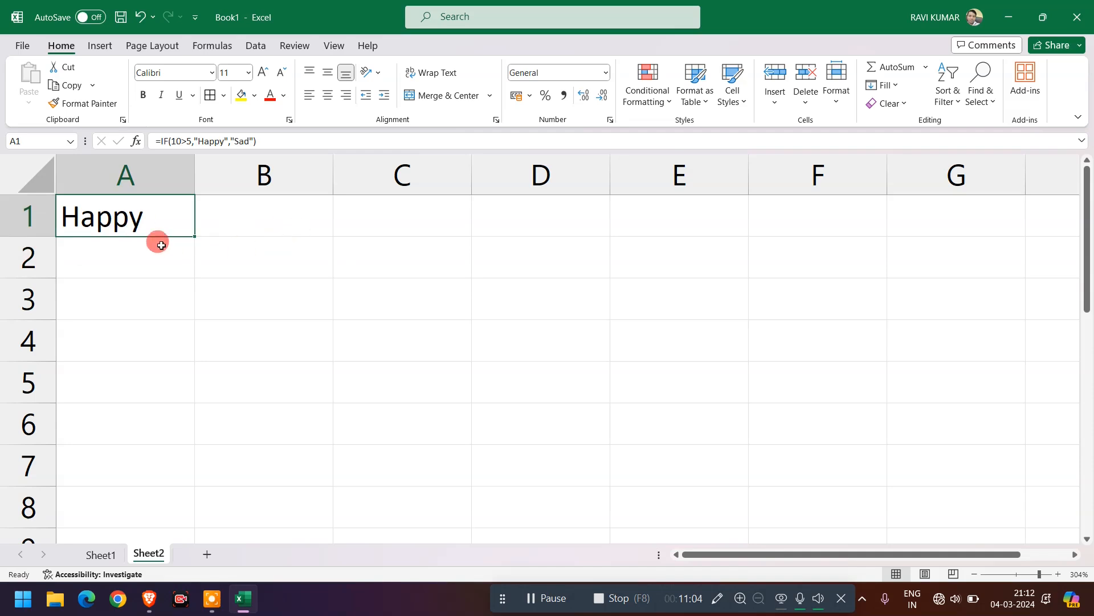
key(Down)
key(Up)
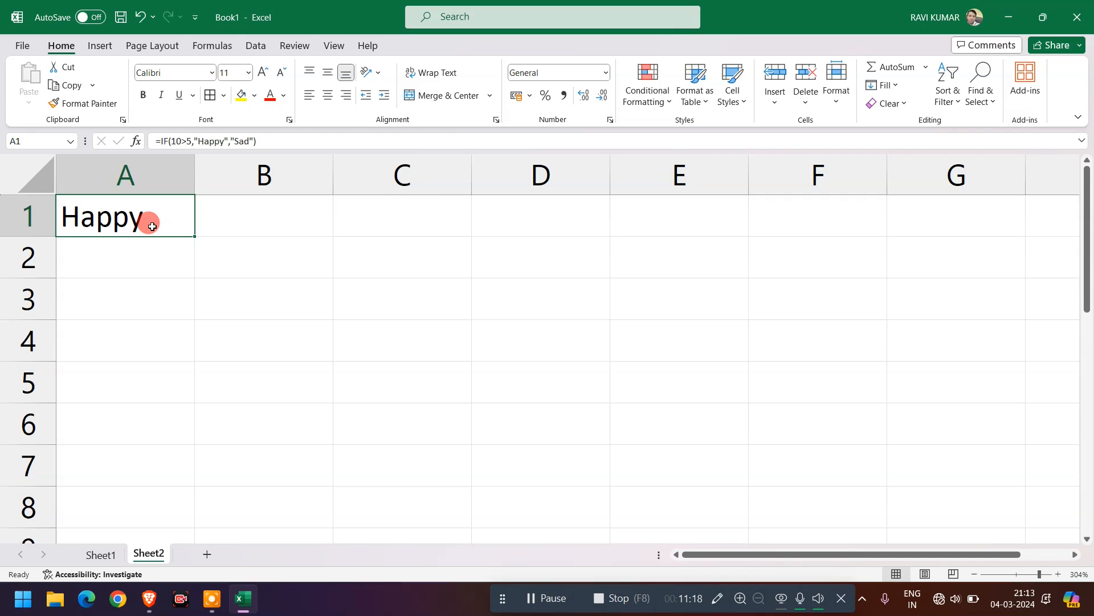
click(545, 603)
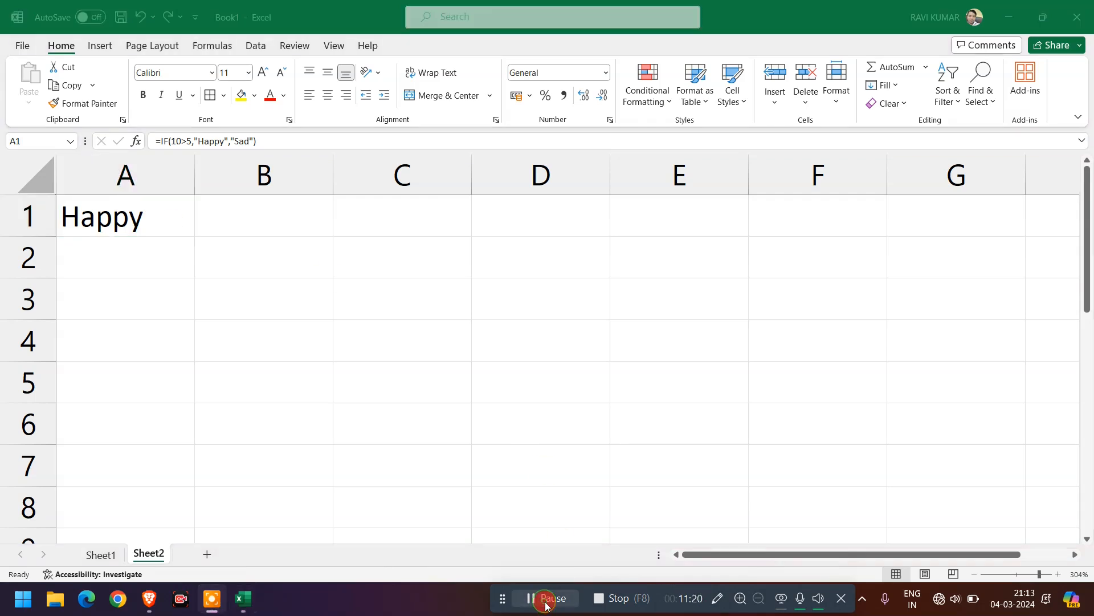
click(103, 249)
click(134, 250)
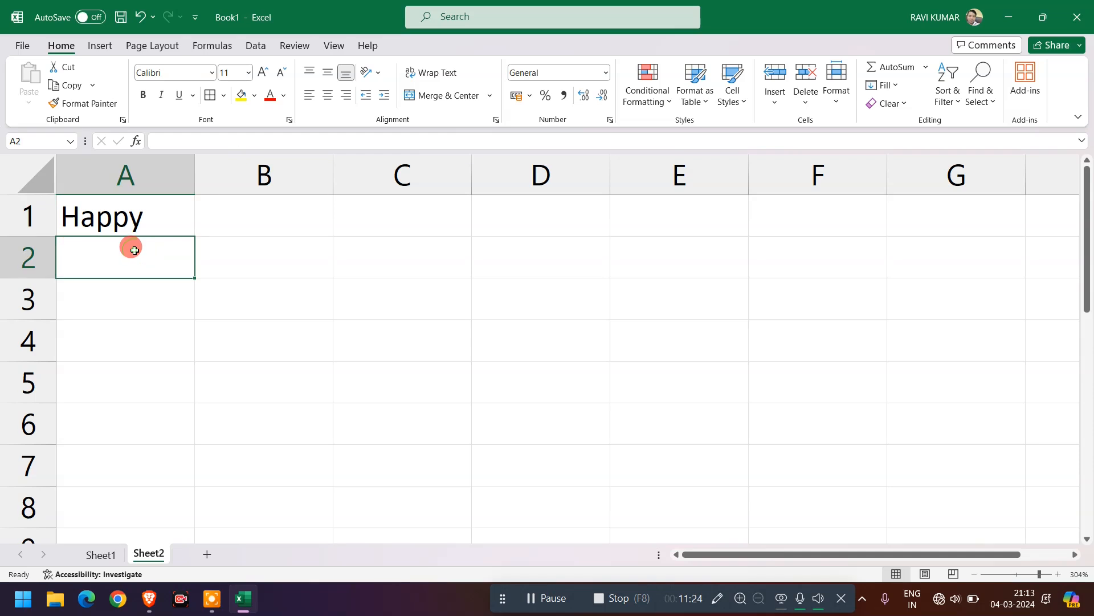
Step: Enter 10 in cell A3 and 25 in cell B3
click(123, 292)
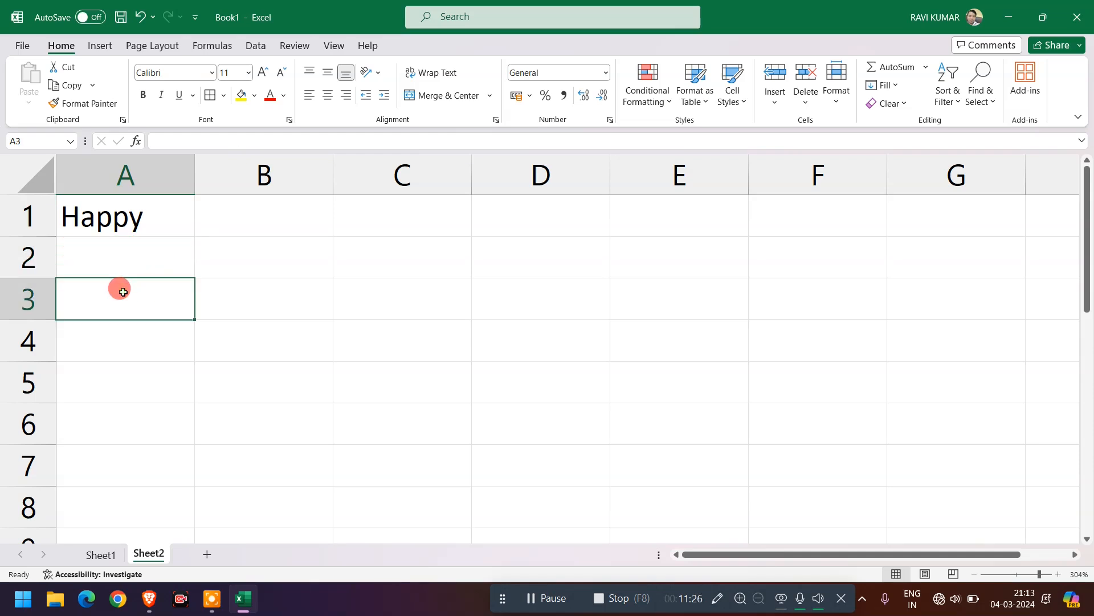
text(1)
key(BackSpace)
text(10)
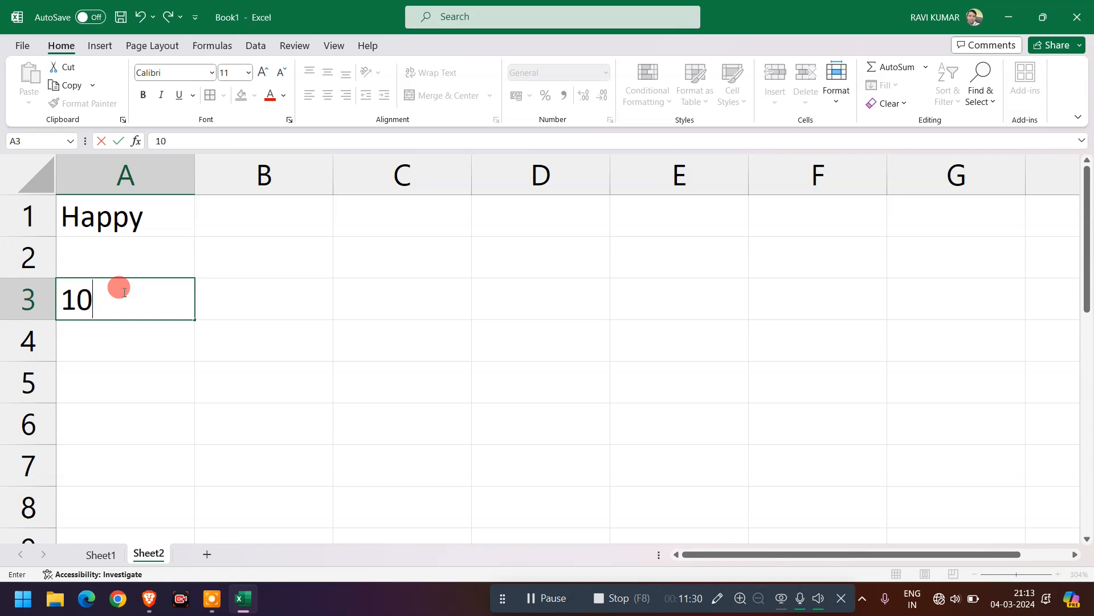
key(Tab)
text(25)
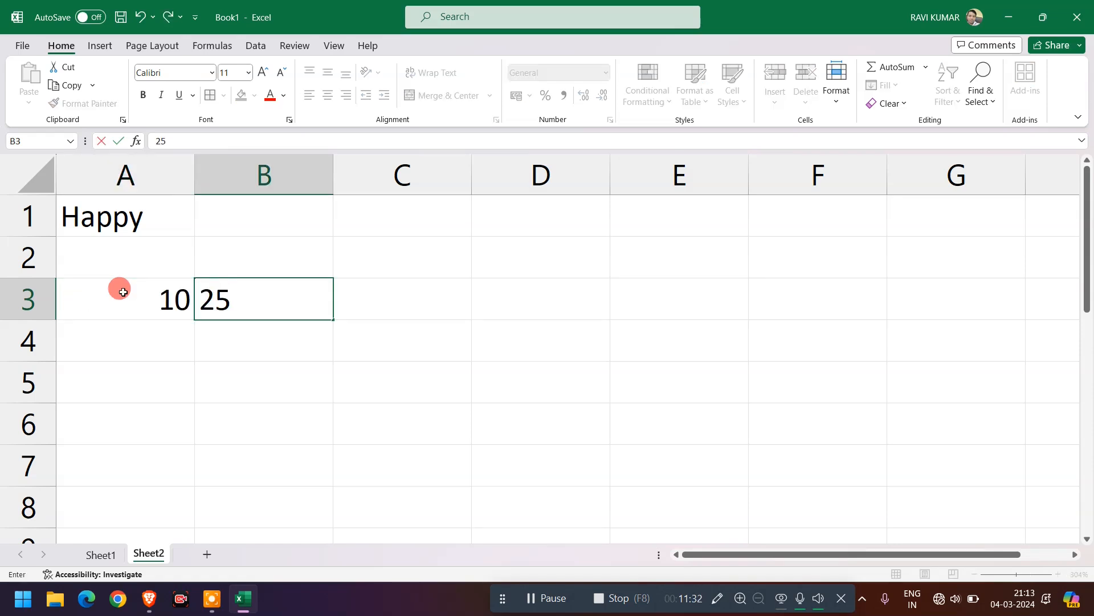
Step: Enter 20, 30, 40 and 50 in cells A4 to A7, then return to cell B3
key(Down)
key(Left)
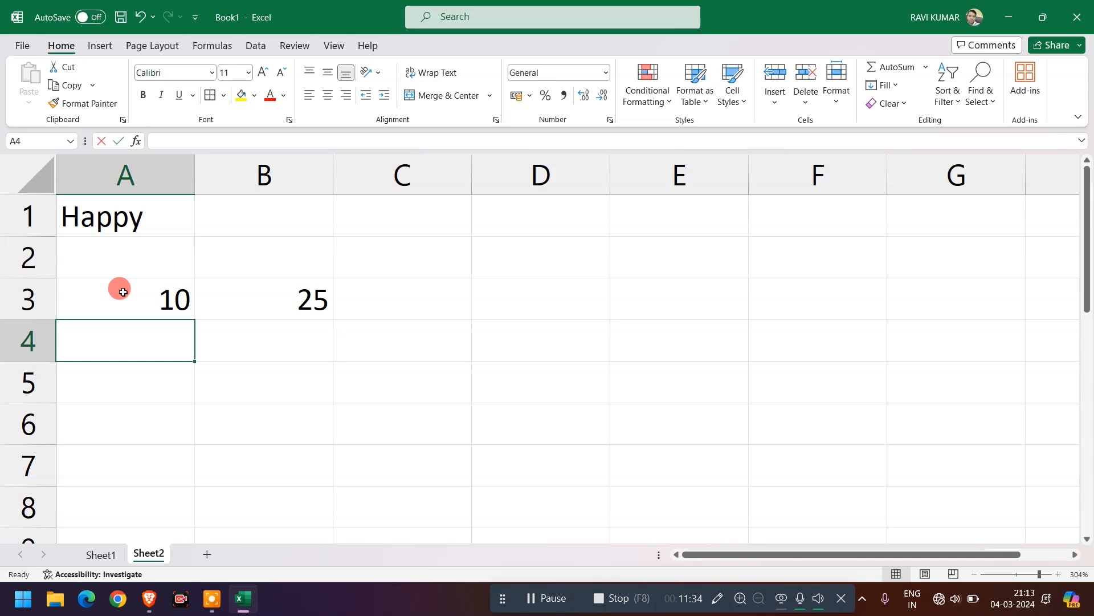
text(3)
key(BackSpace)
text(20)
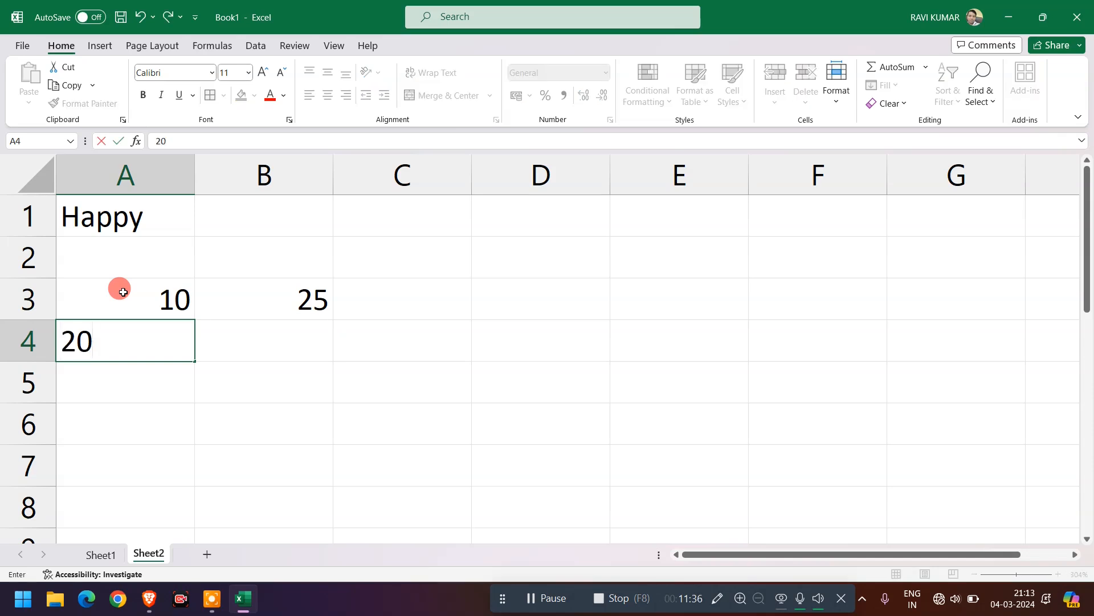
key(Return)
text(30)
key(Return)
text(40)
key(Return)
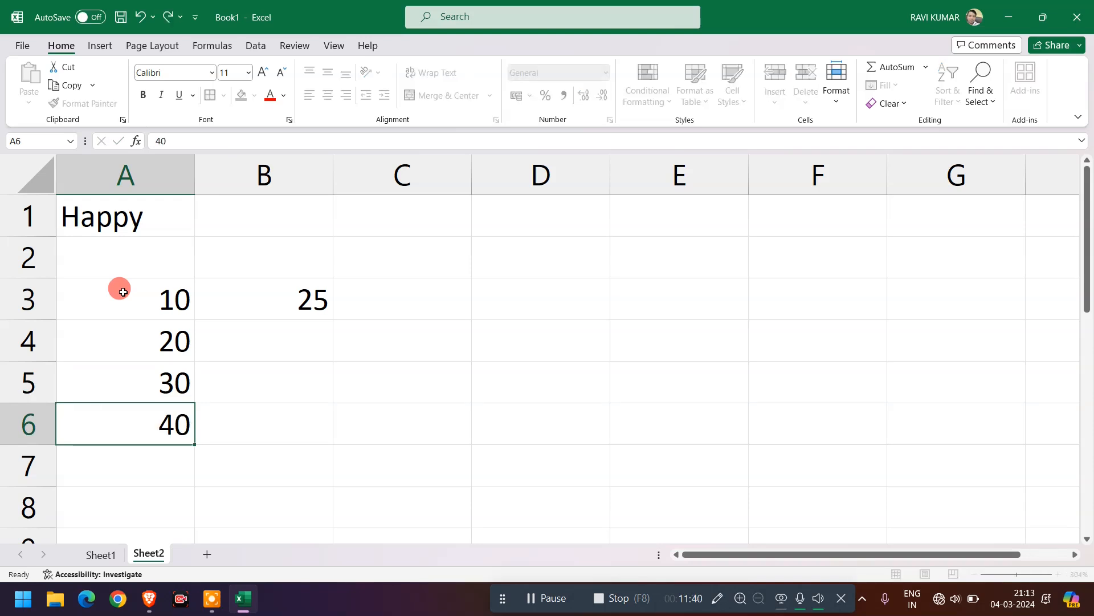
text(50)
key(Tab)
key(Up)
key(Up)
key(Up)
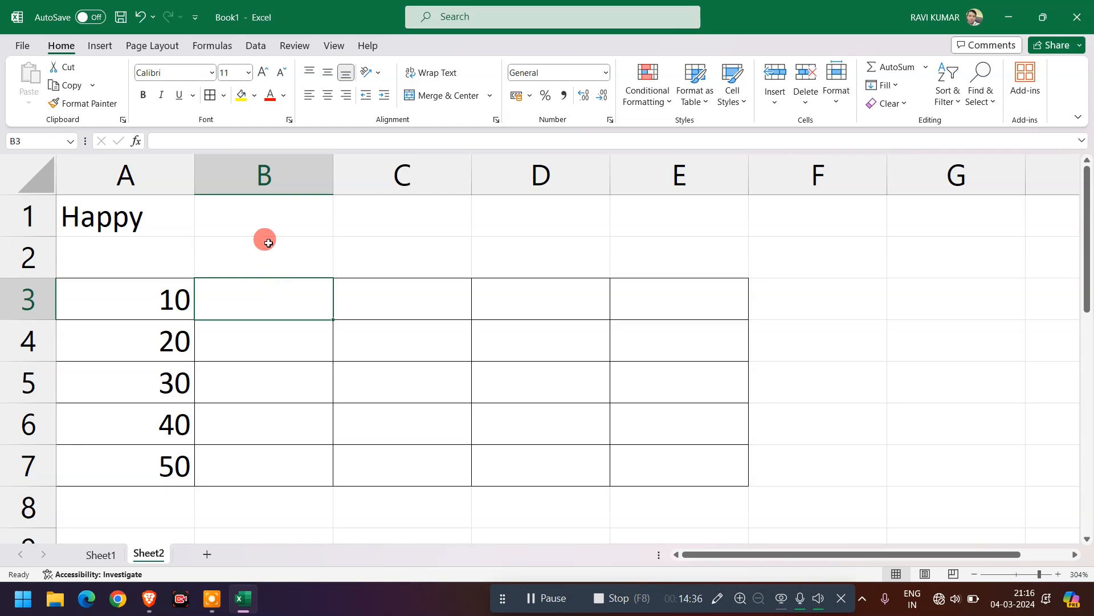
Step: Enter the formula =IF(A3>20,"Happy","Sad") in cell B3
click(257, 225)
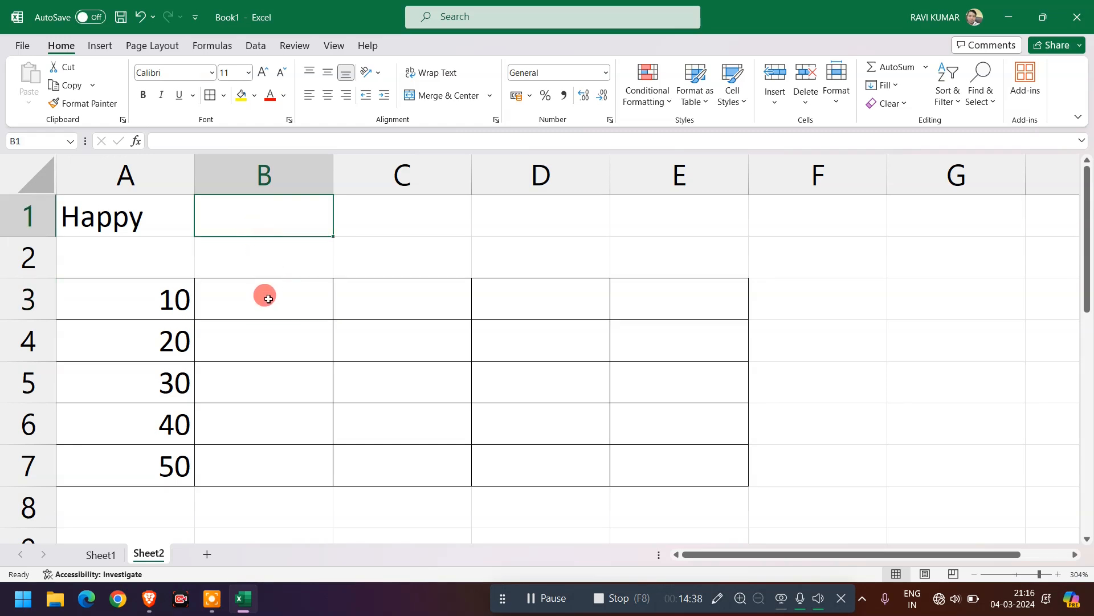
click(264, 294)
text(=)
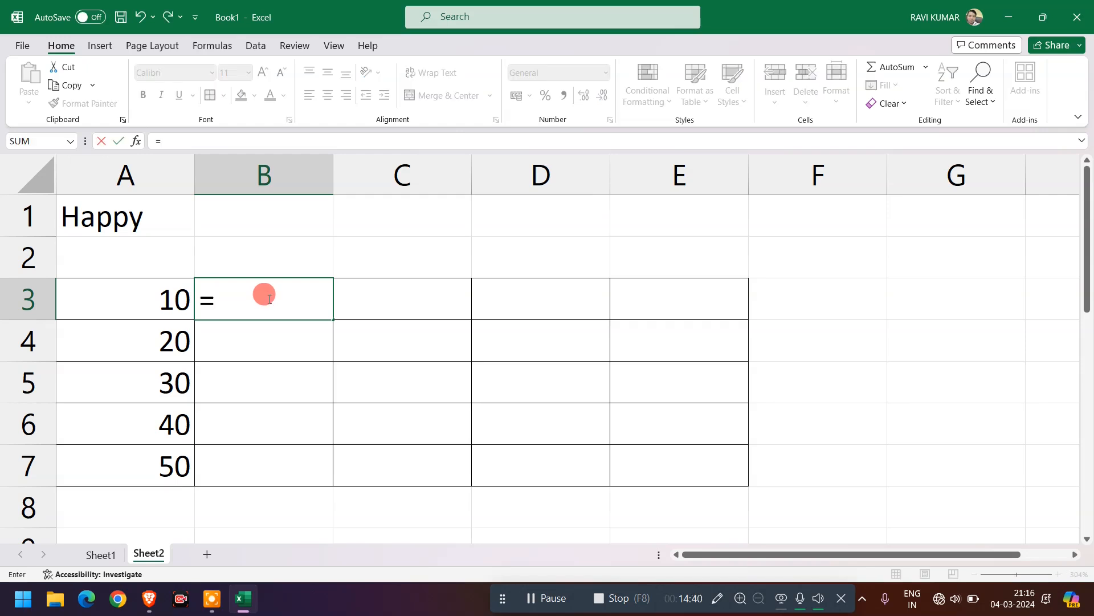
text(if(a3)
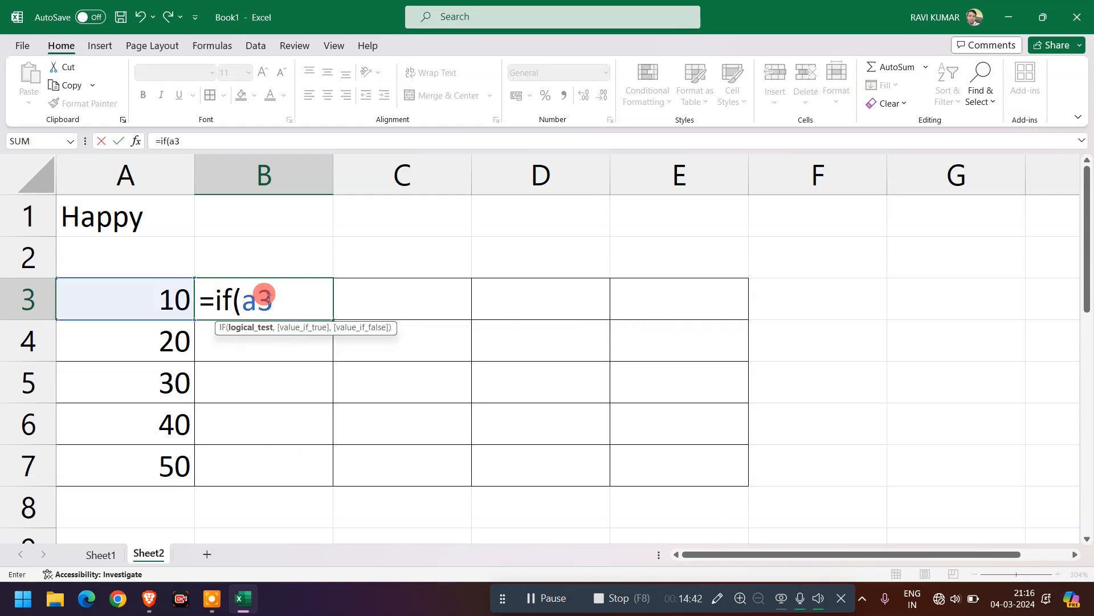
text(>)
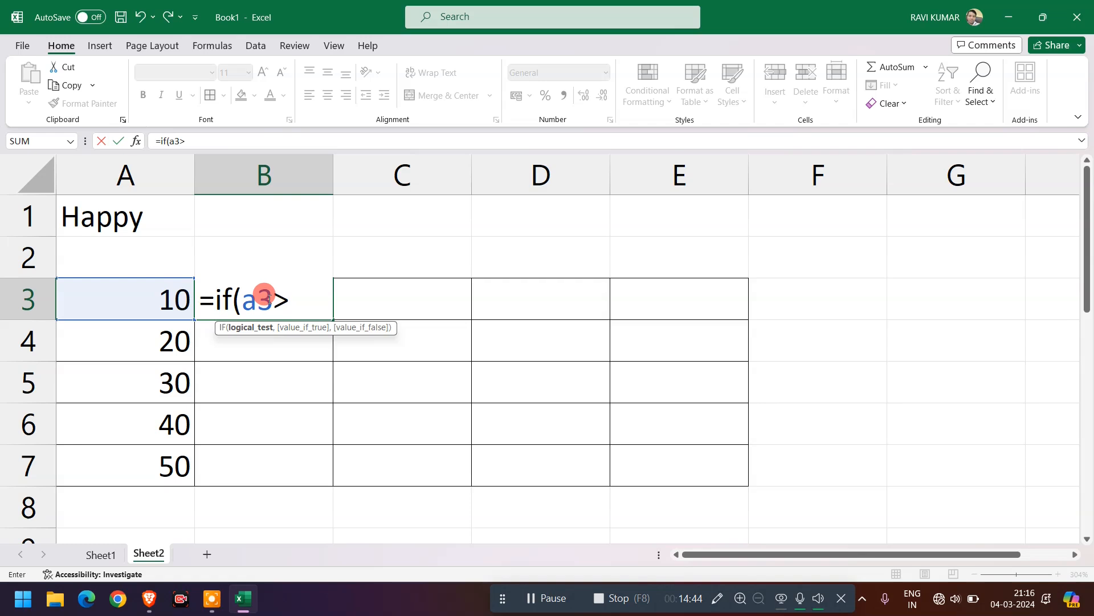
text(20,)
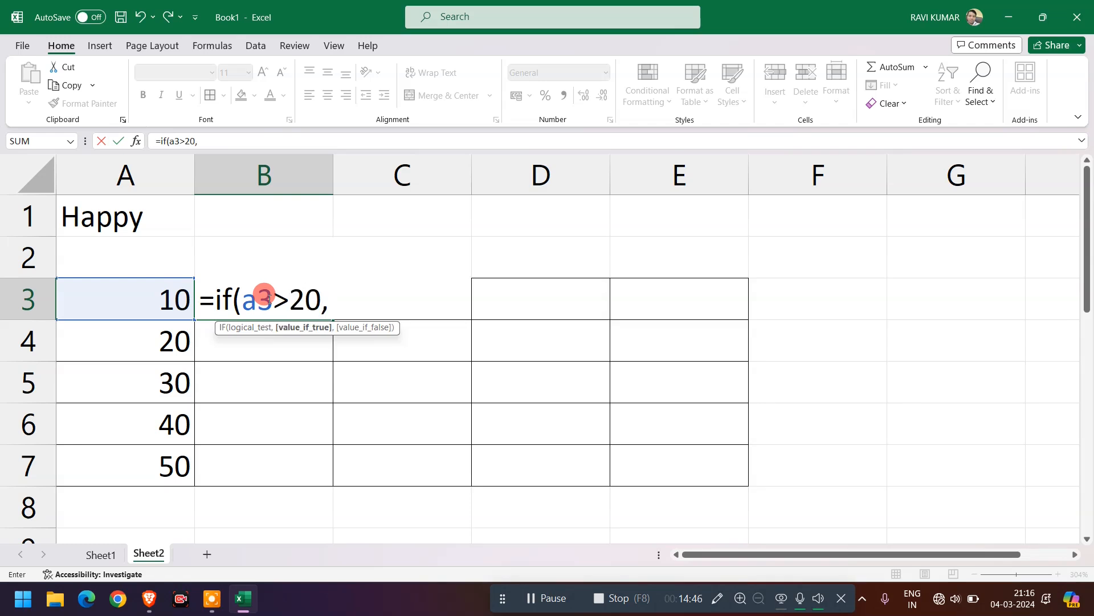
text("Happy)
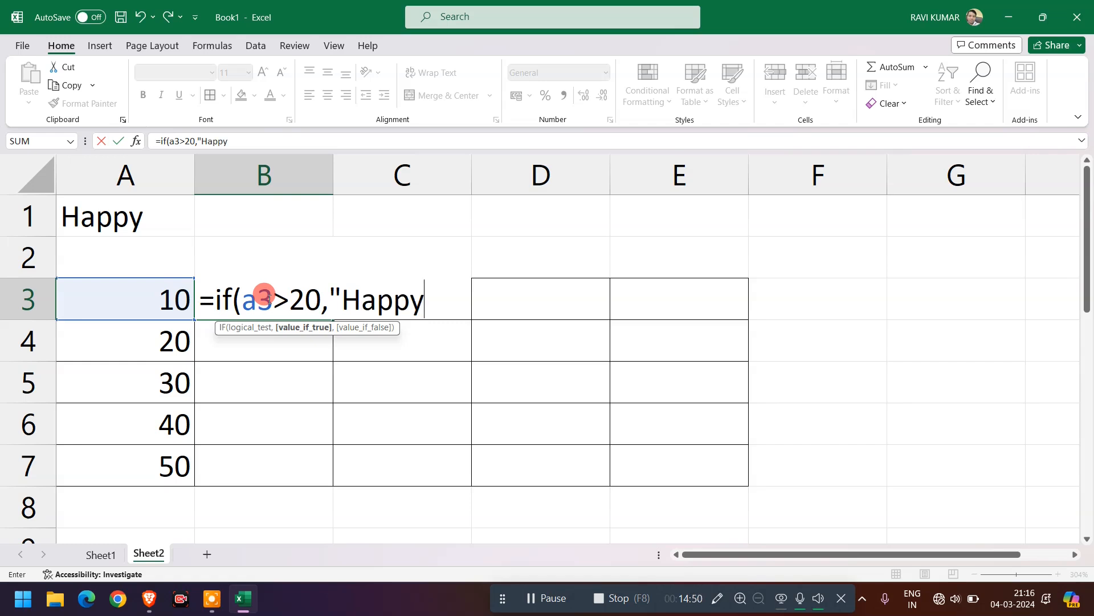
text(","Sad"))
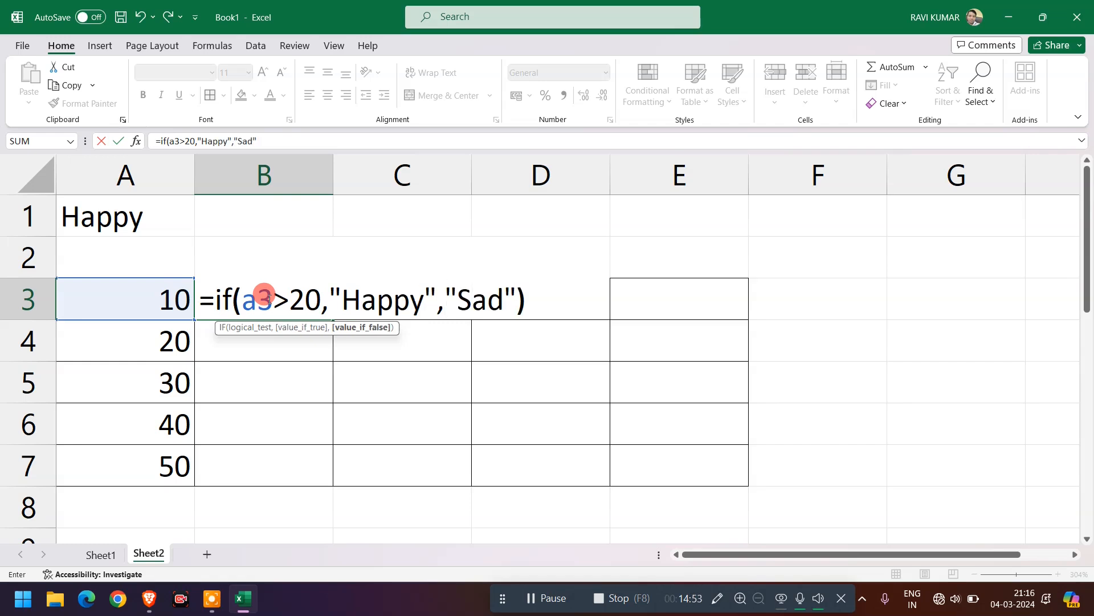
key(Return)
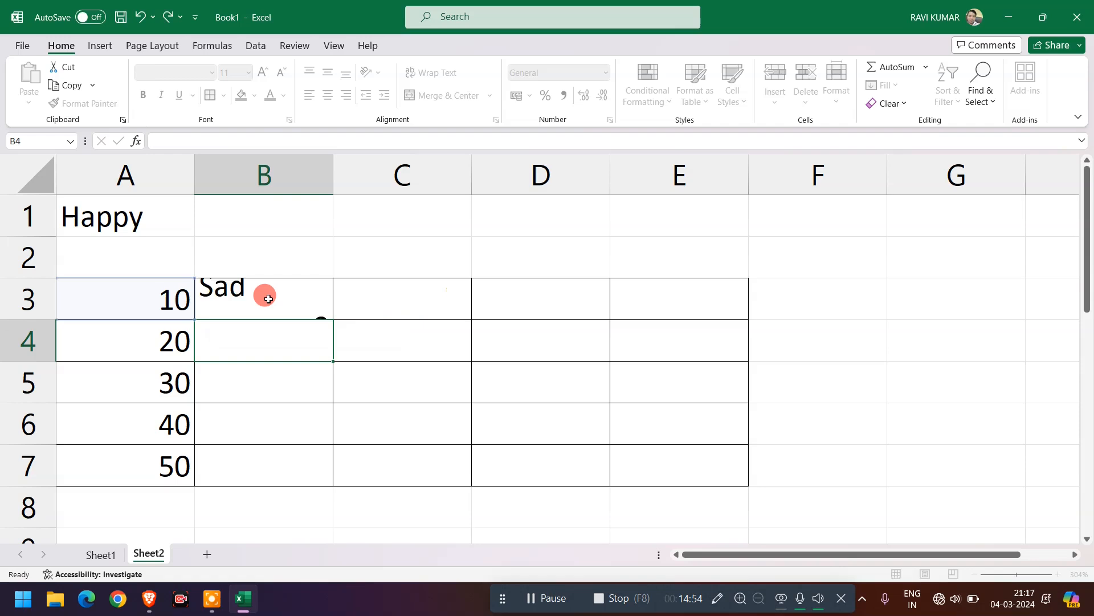
Step: Copy the IF formula from B3 into cells B4 to B7
click(268, 299)
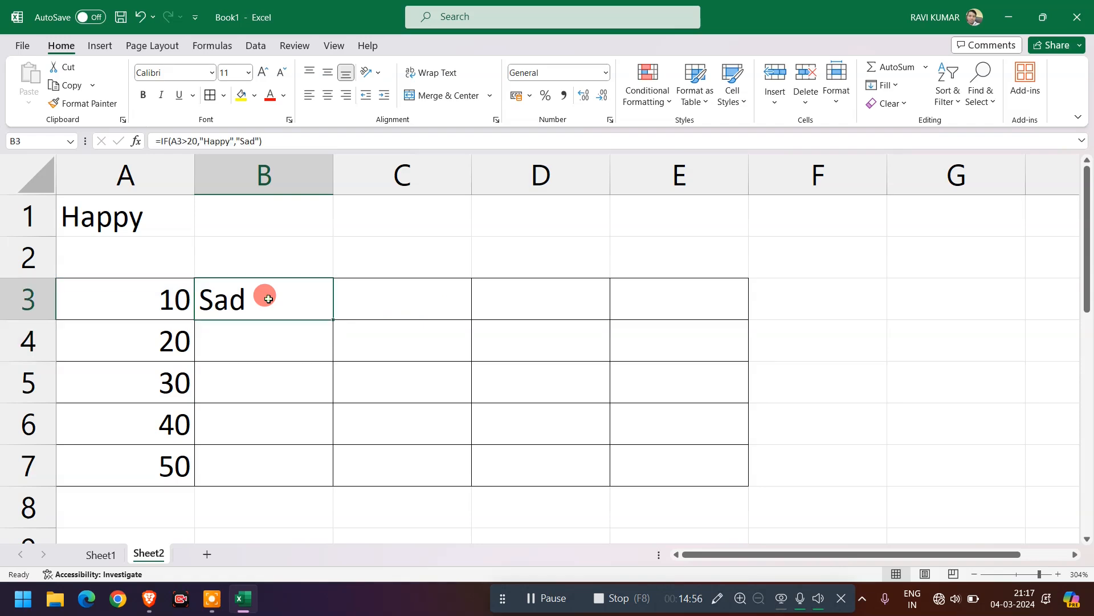
key(ctrl+c)
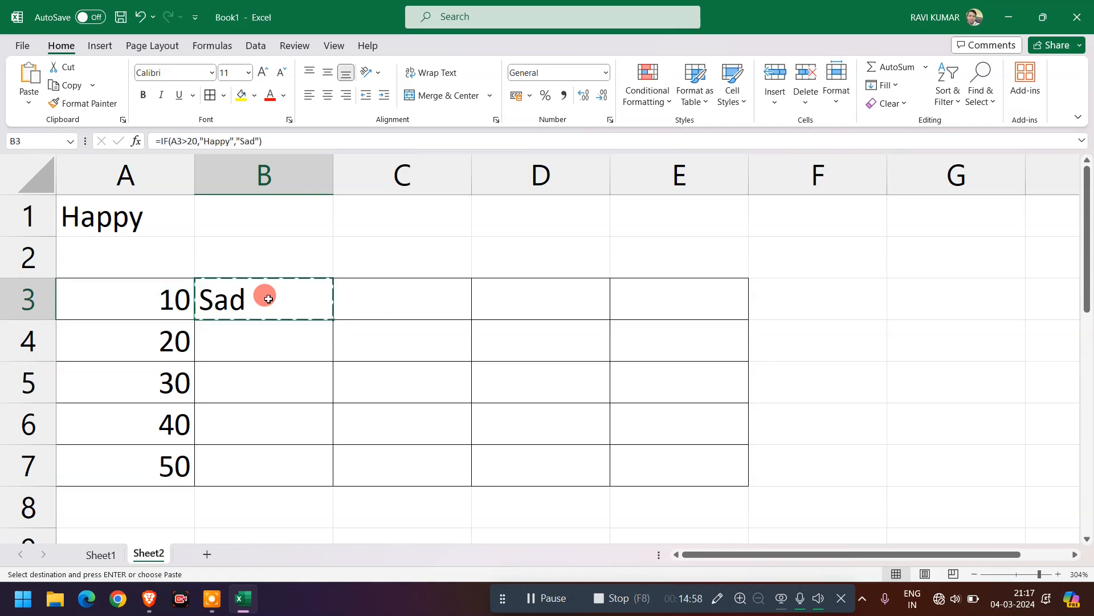
key(Down)
key(ctrl+v)
key(Down)
key(ctrl+v)
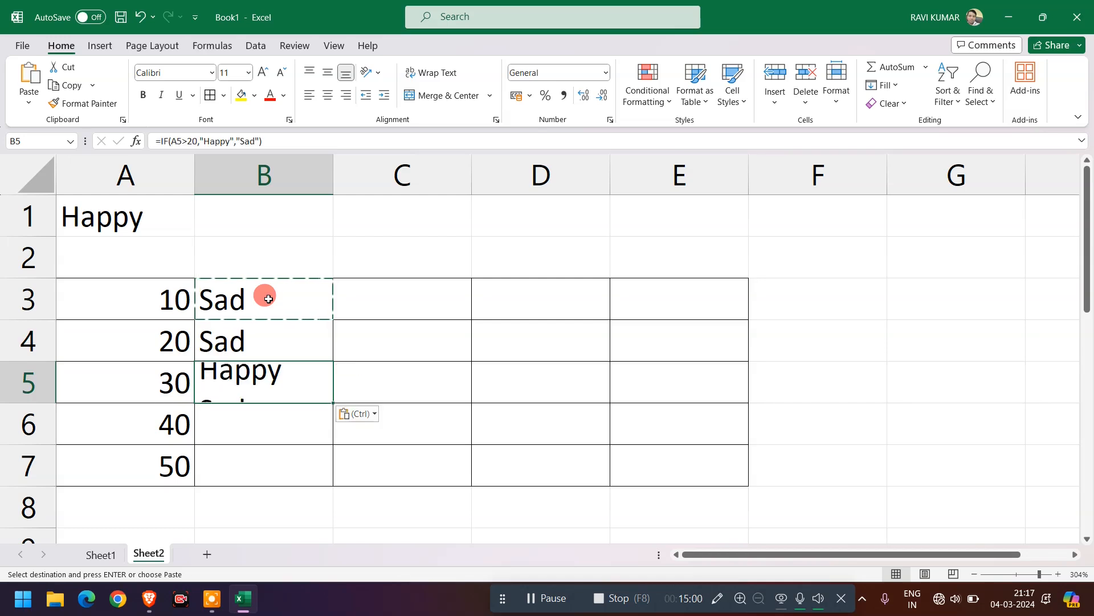
key(Down)
key(ctrl+v)
key(Down)
key(ctrl+v)
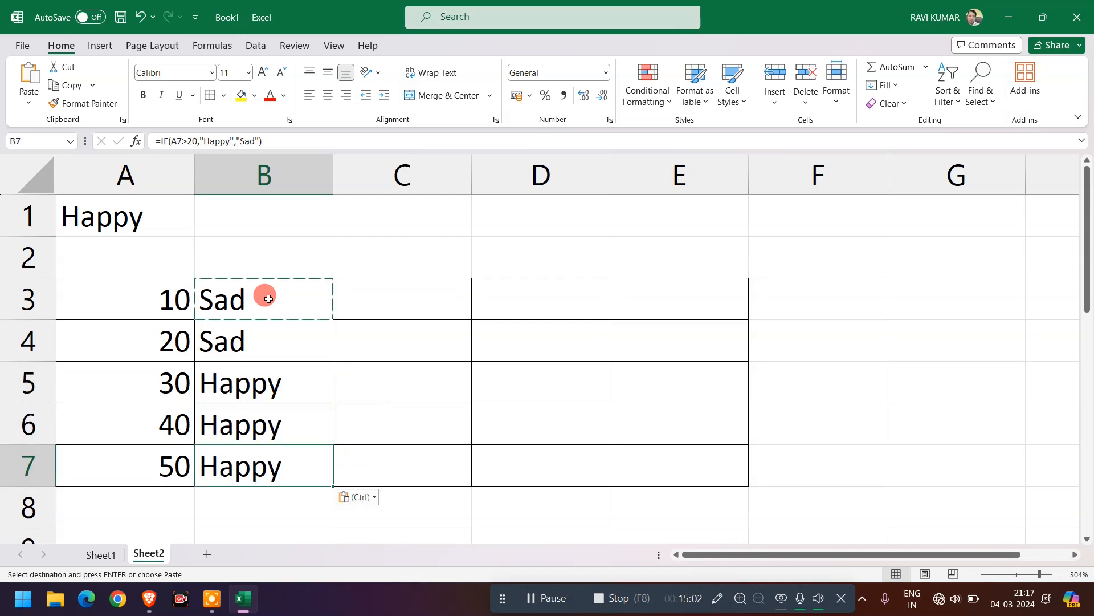
Step: Check the row references in the copied IF formulas in B5, B6, B7 and B4 without changing them
double_click(260, 387)
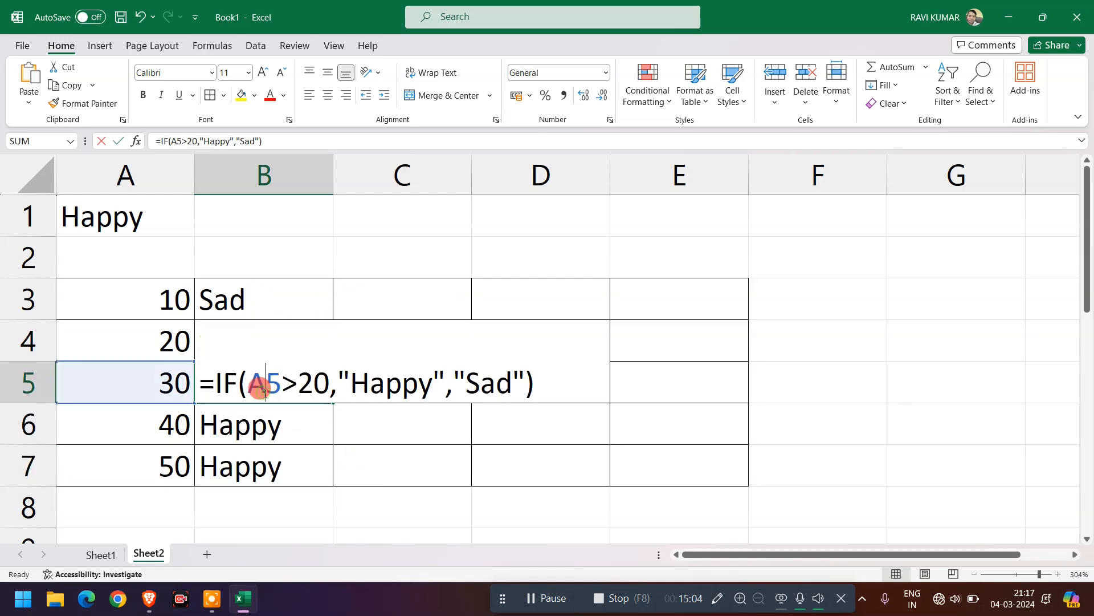
double_click(305, 422)
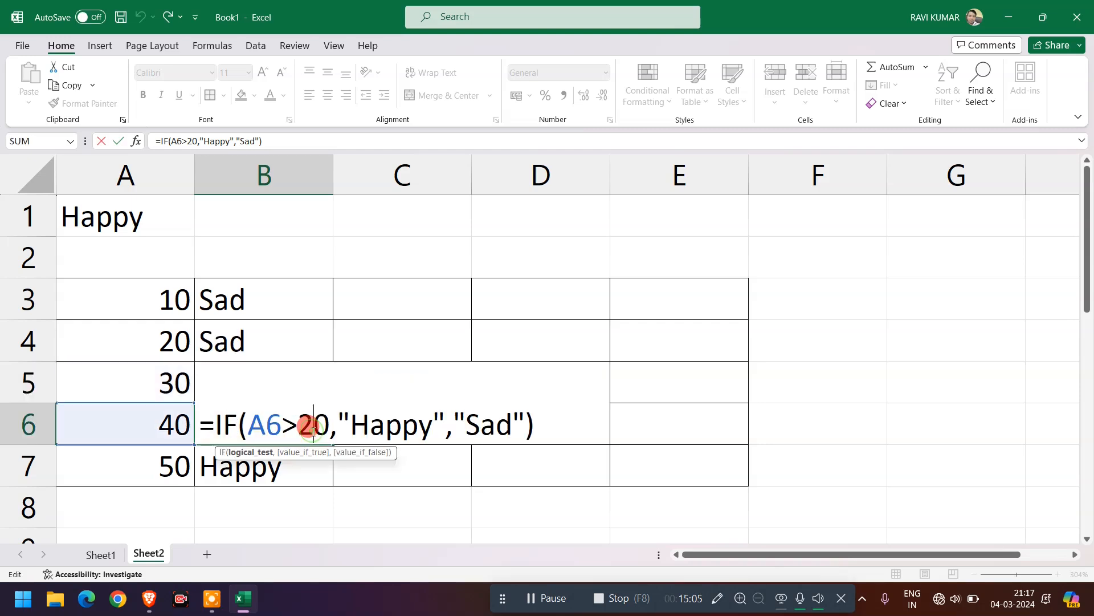
double_click(291, 467)
click(265, 345)
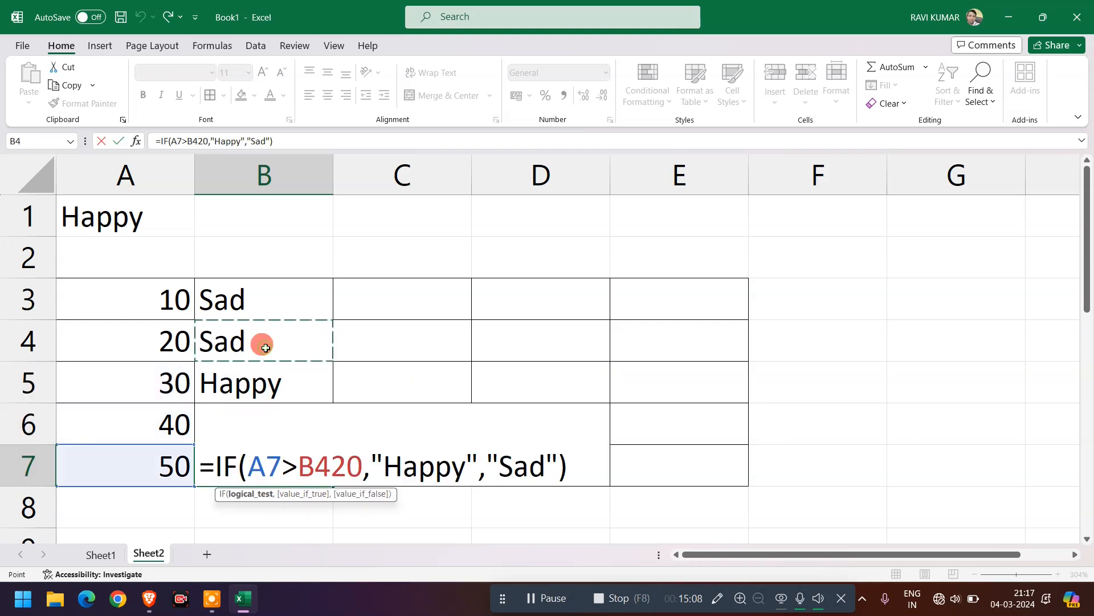
key(Return)
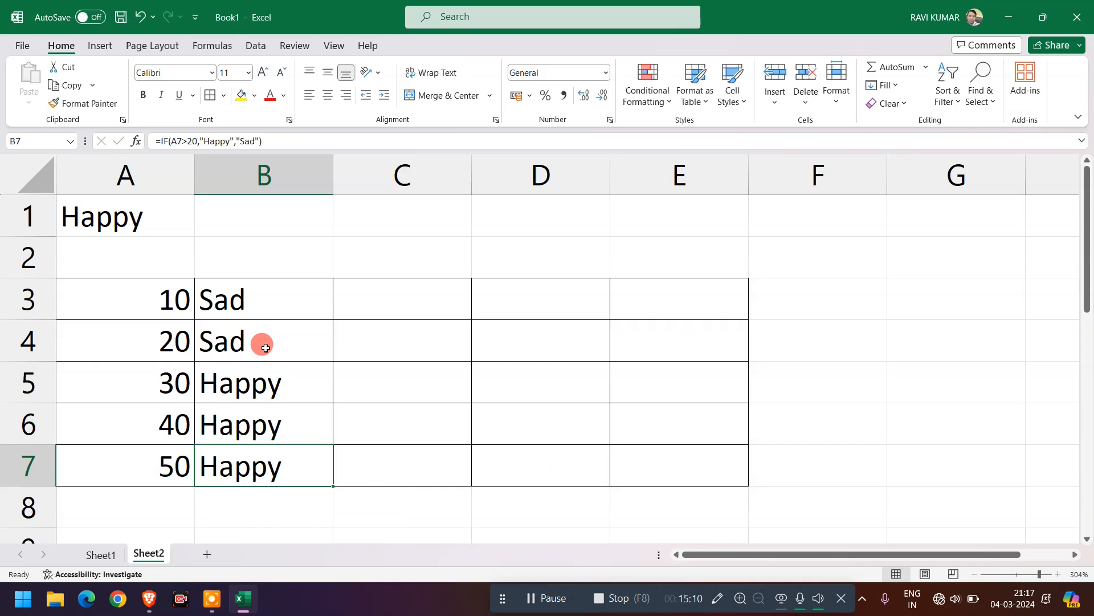
double_click(266, 347)
key(Escape)
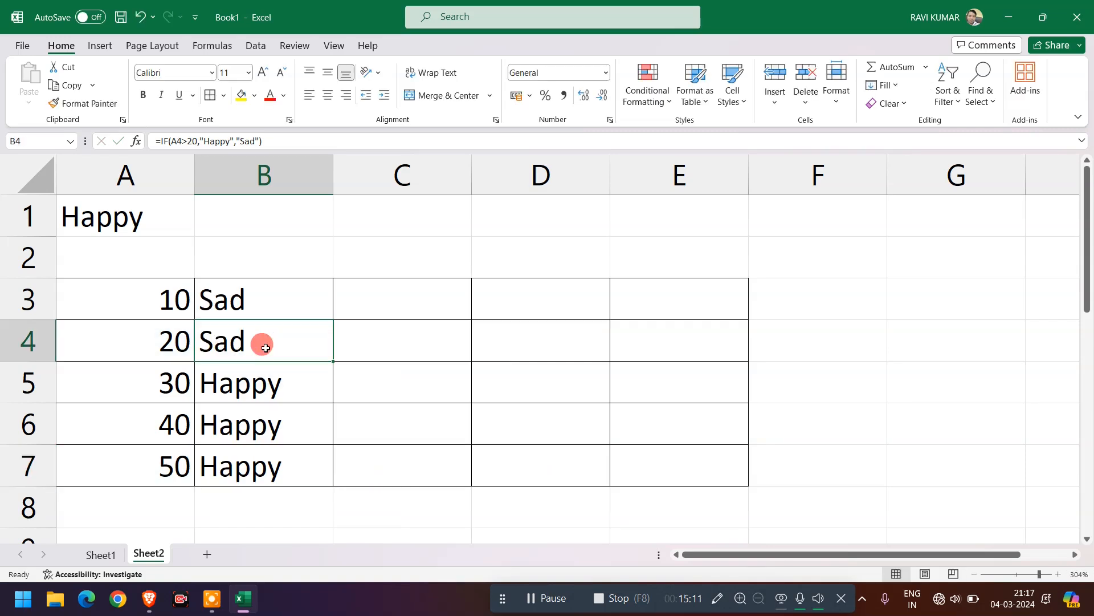
Step: Examine the condition and the "Happy" true value in B4's IF formula, leaving the formula as it is
click(364, 385)
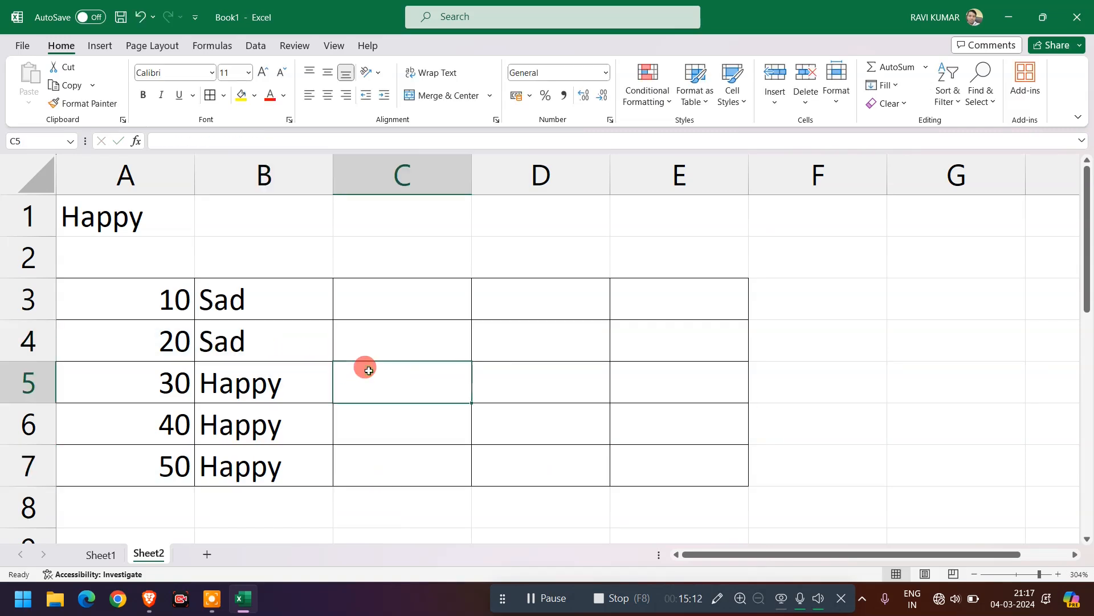
click(297, 402)
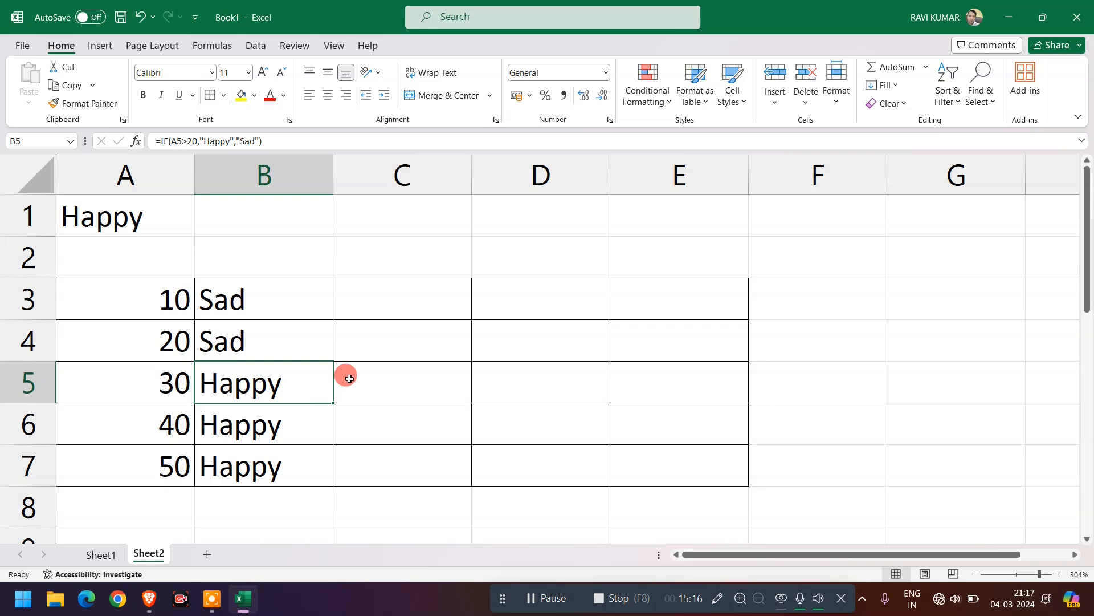
click(235, 323)
double_click(264, 336)
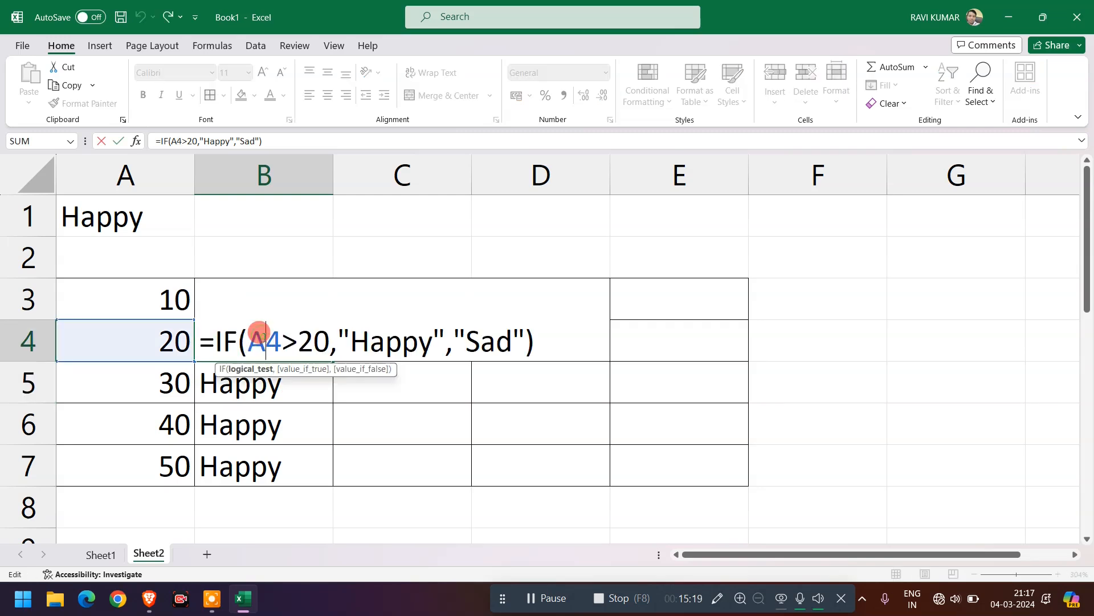
double_click(388, 329)
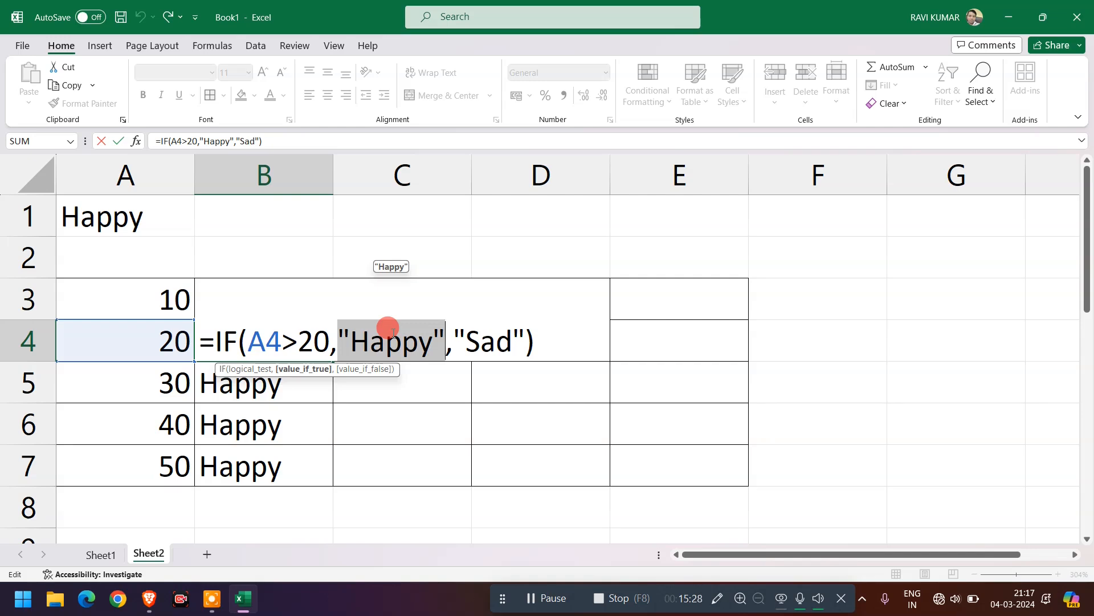
key(Escape)
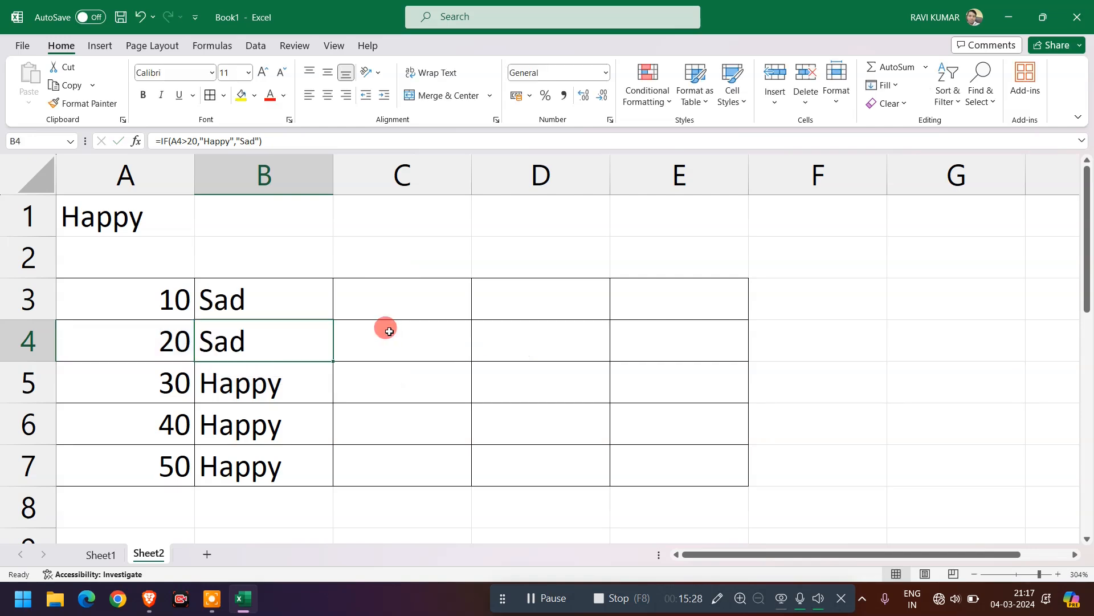
click(421, 294)
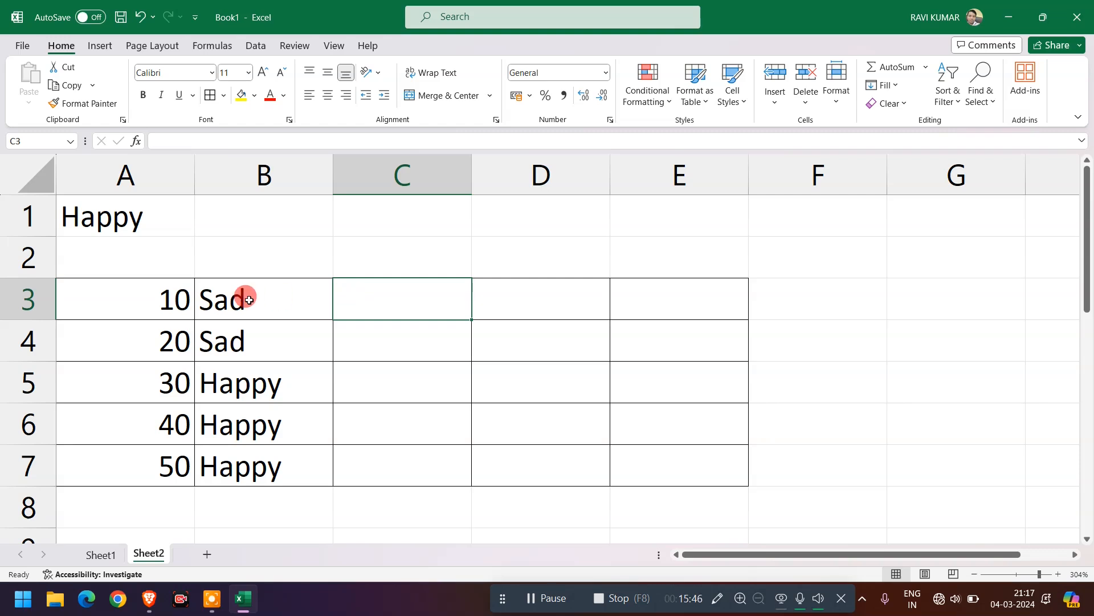
click(289, 169)
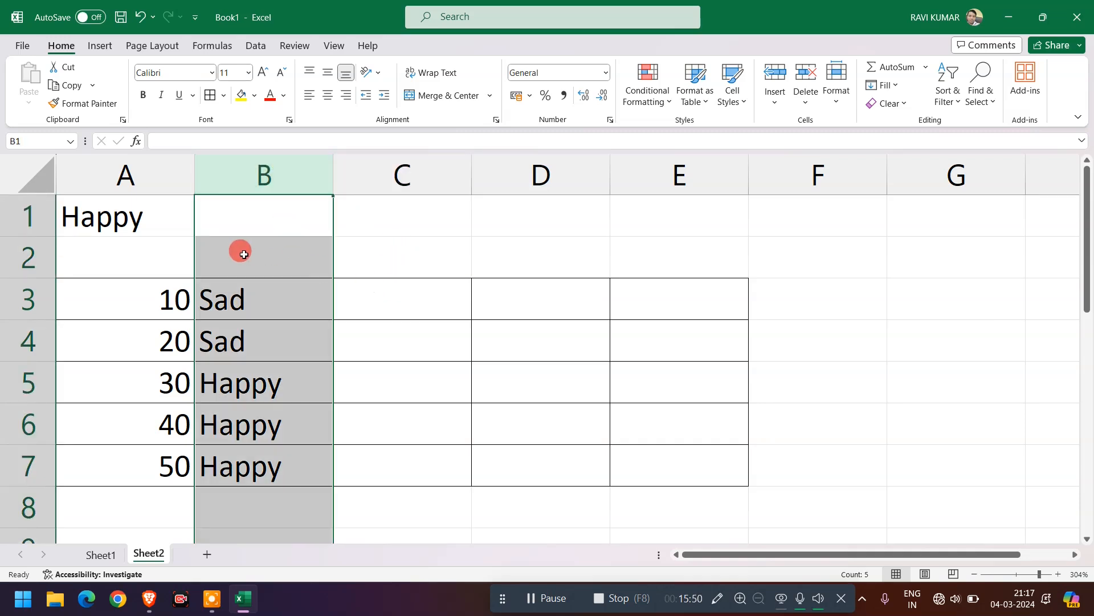
click(415, 310)
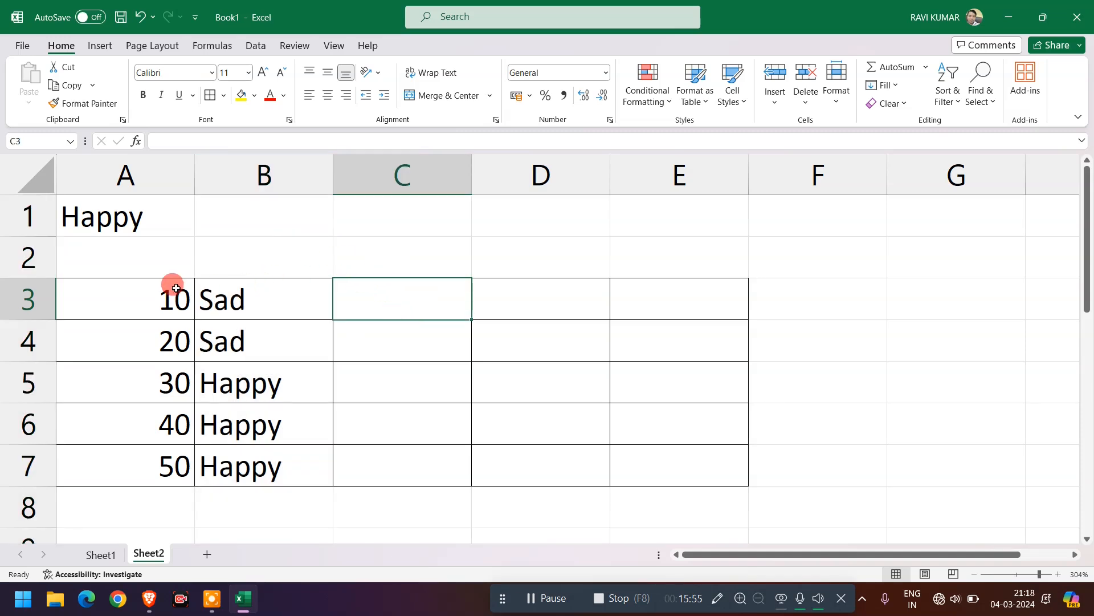
click(147, 285)
click(142, 175)
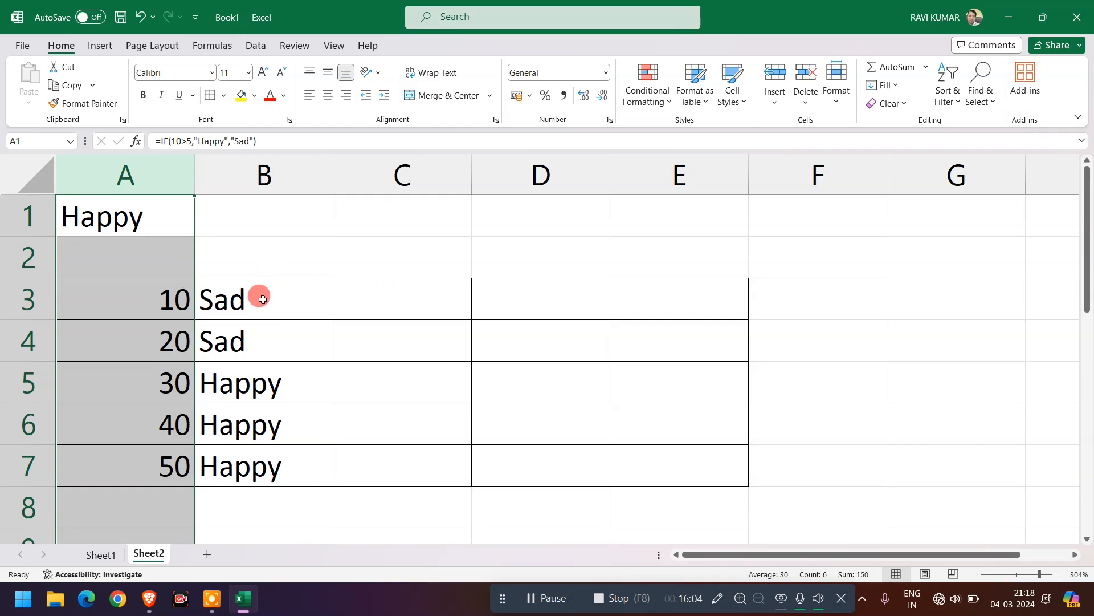
Step: Enter the formula =IF(A3>10,B3,"") in cell C3
click(394, 299)
text(=)
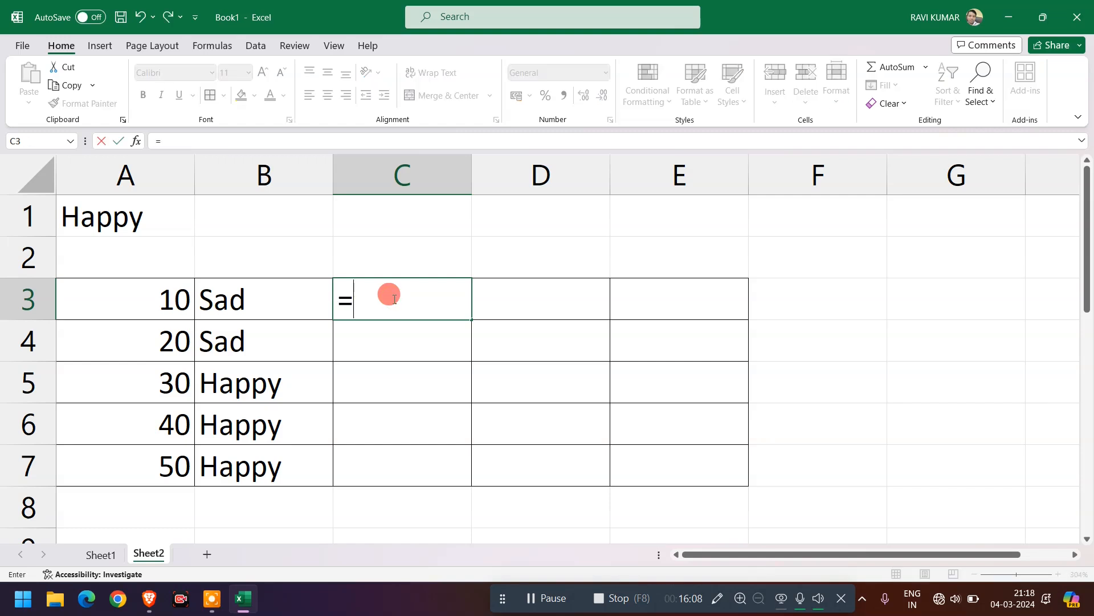
text(if()
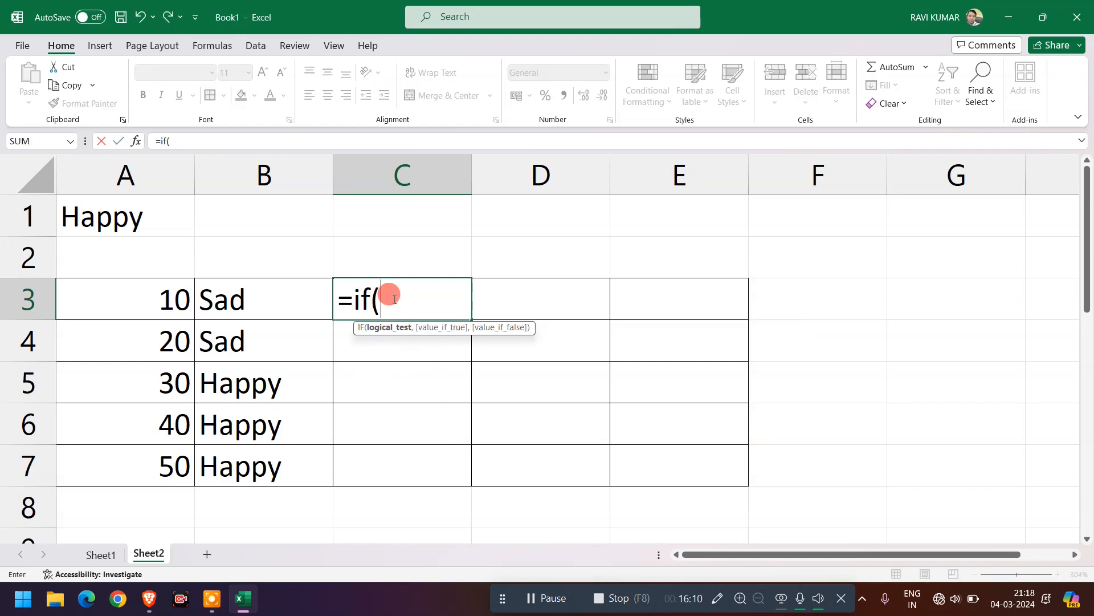
text(a1)
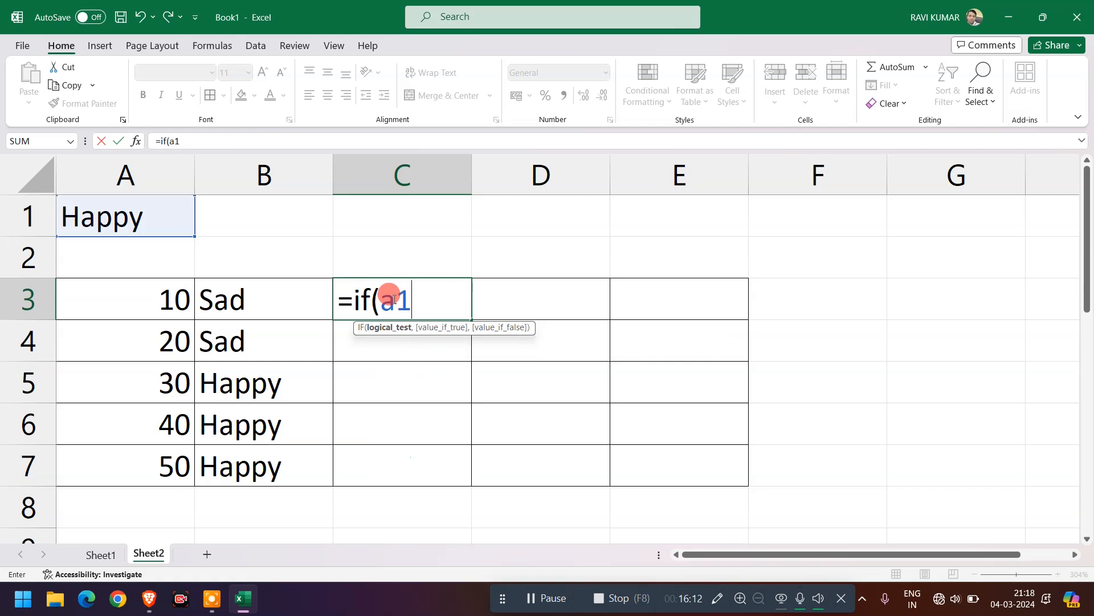
key(BackSpace)
text(3)
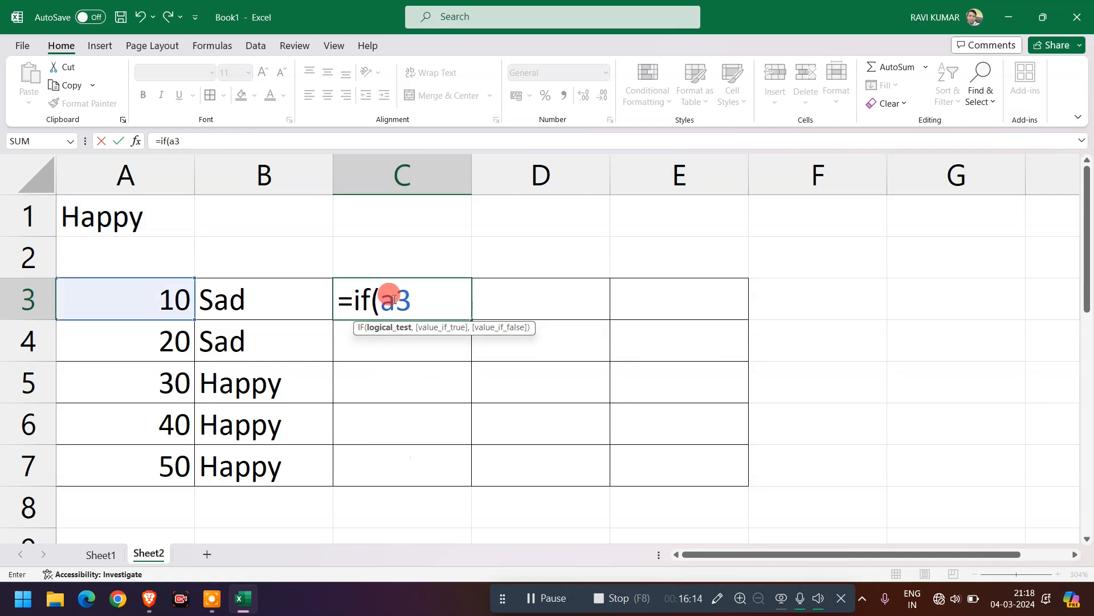
text(>10)
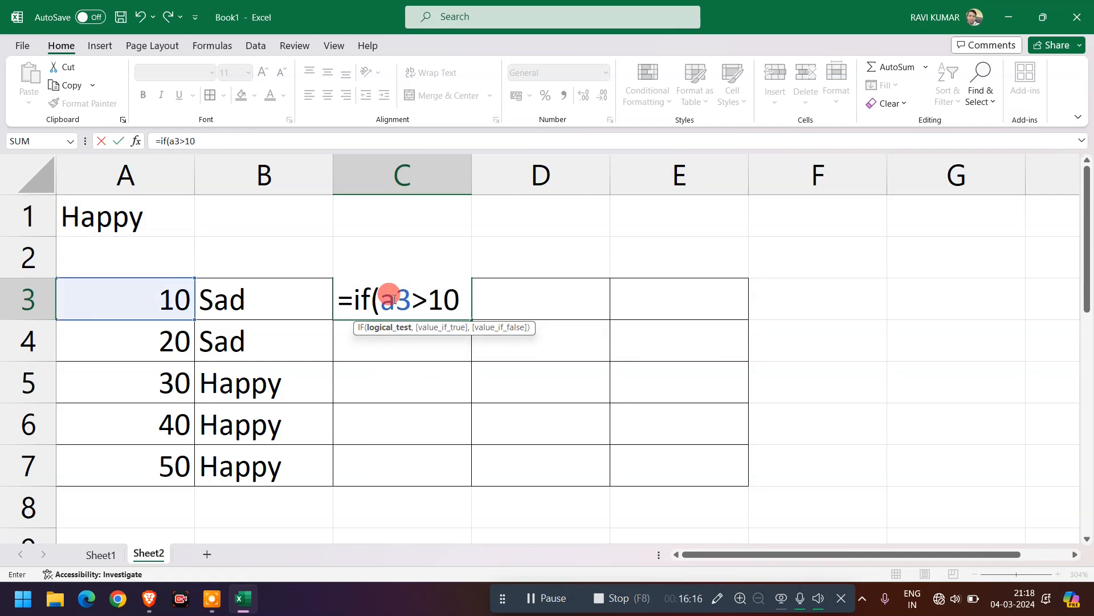
text(,)
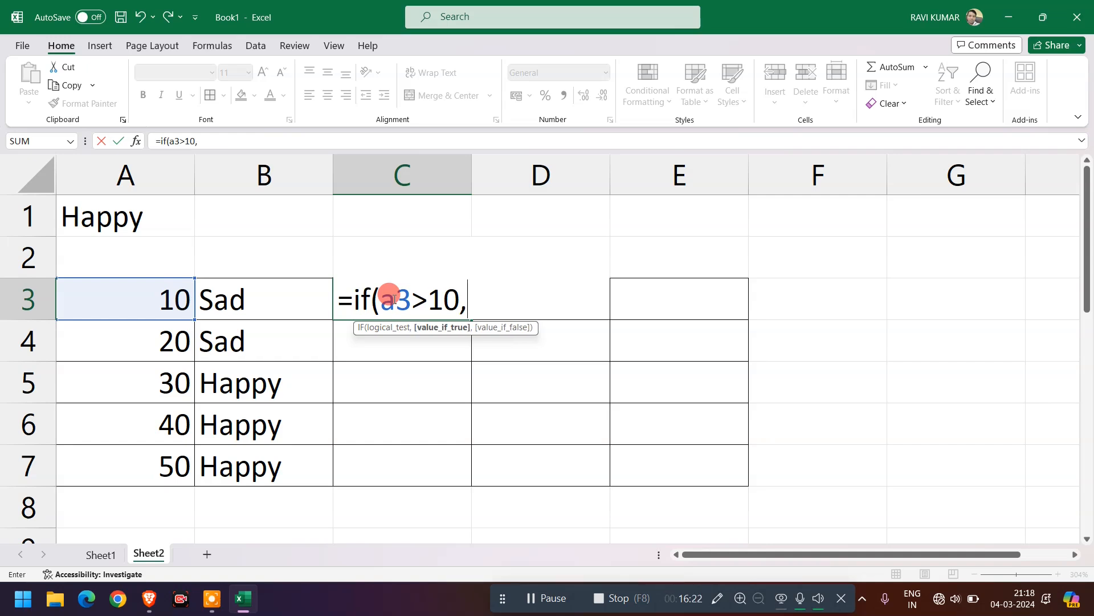
text(b)
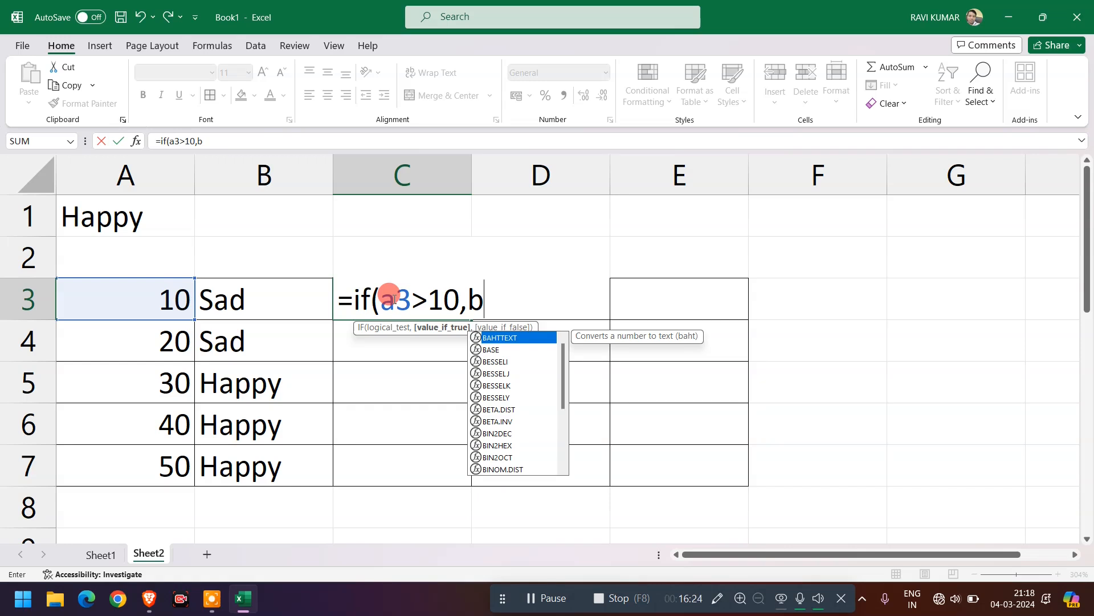
text(3)
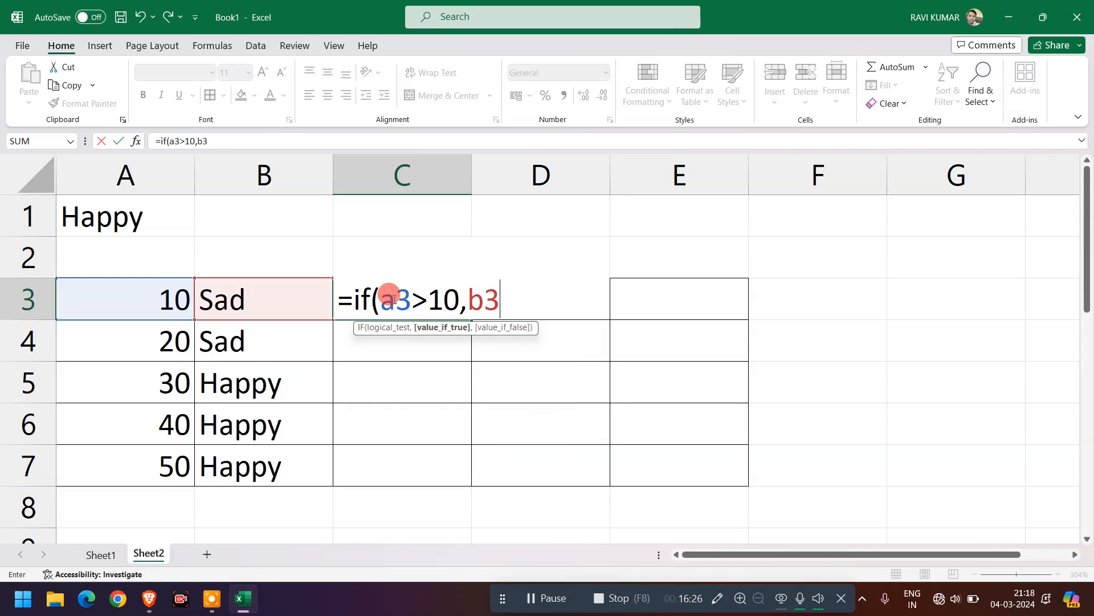
text(,"")
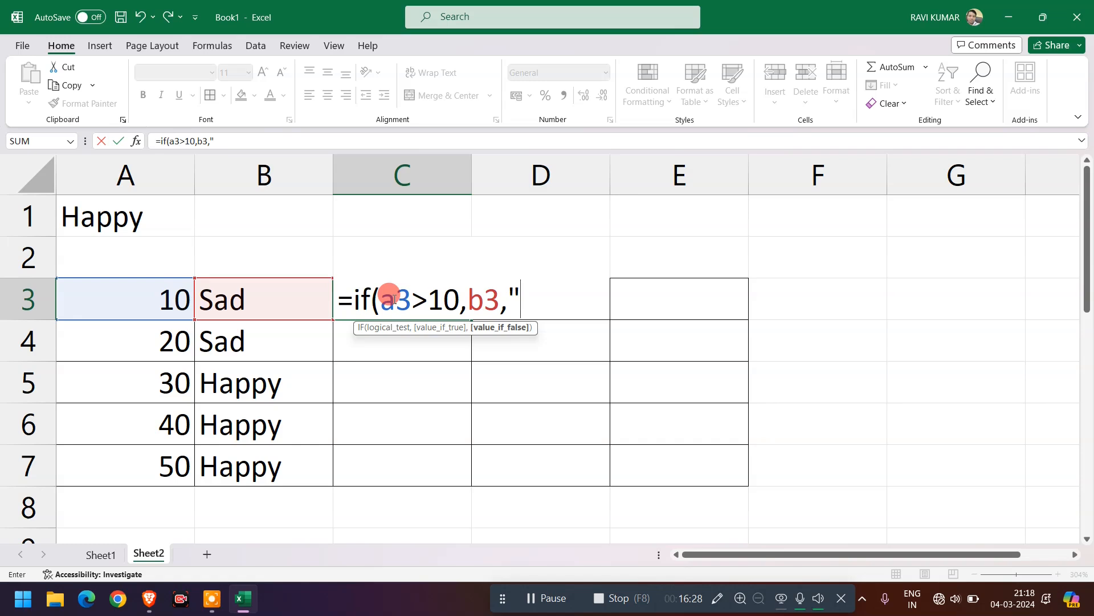
text())
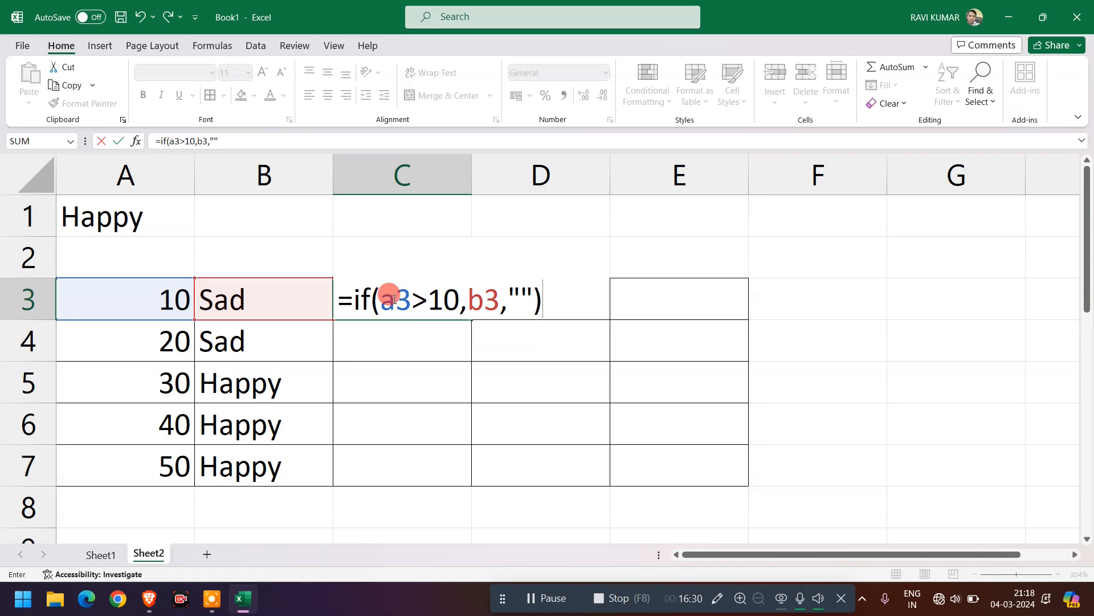
key(Return)
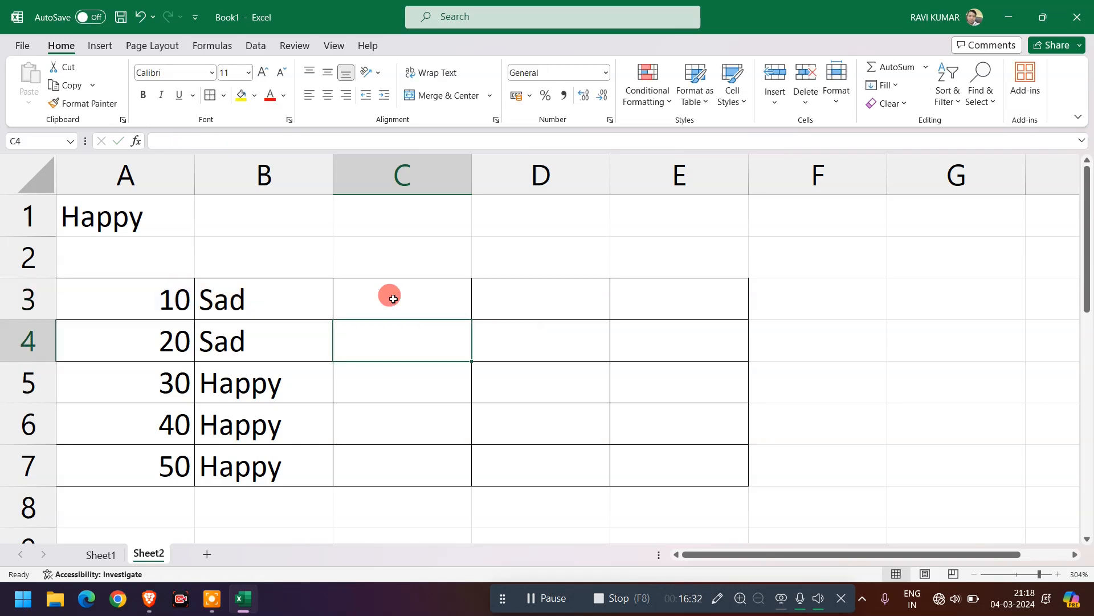
Step: Change the false value of C3's IF formula to "value not valid"
click(393, 300)
key(ctrl+c)
double_click(392, 298)
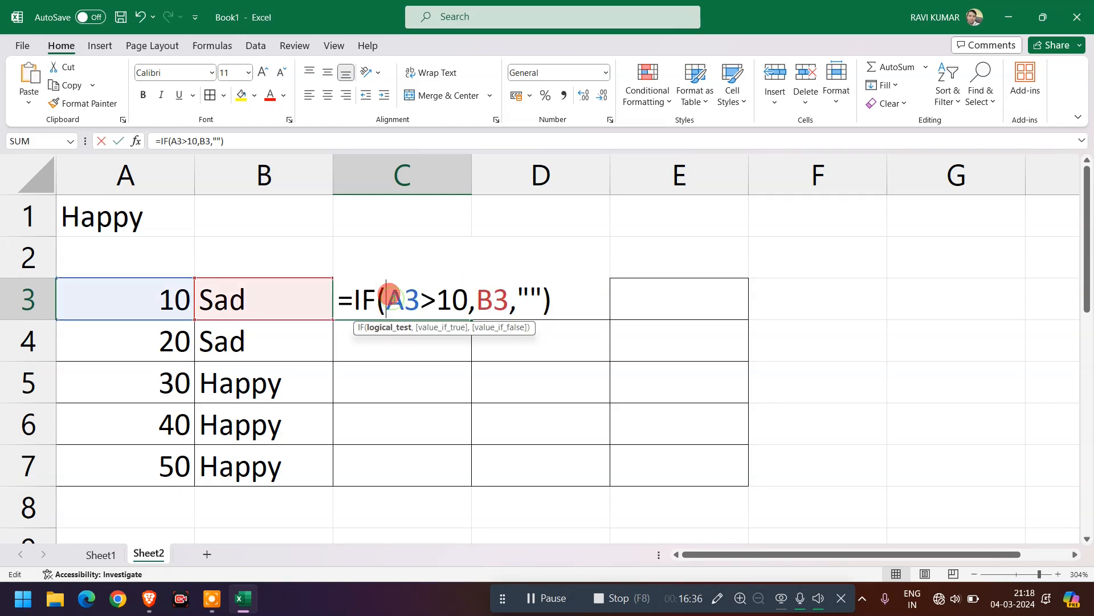
click(527, 287)
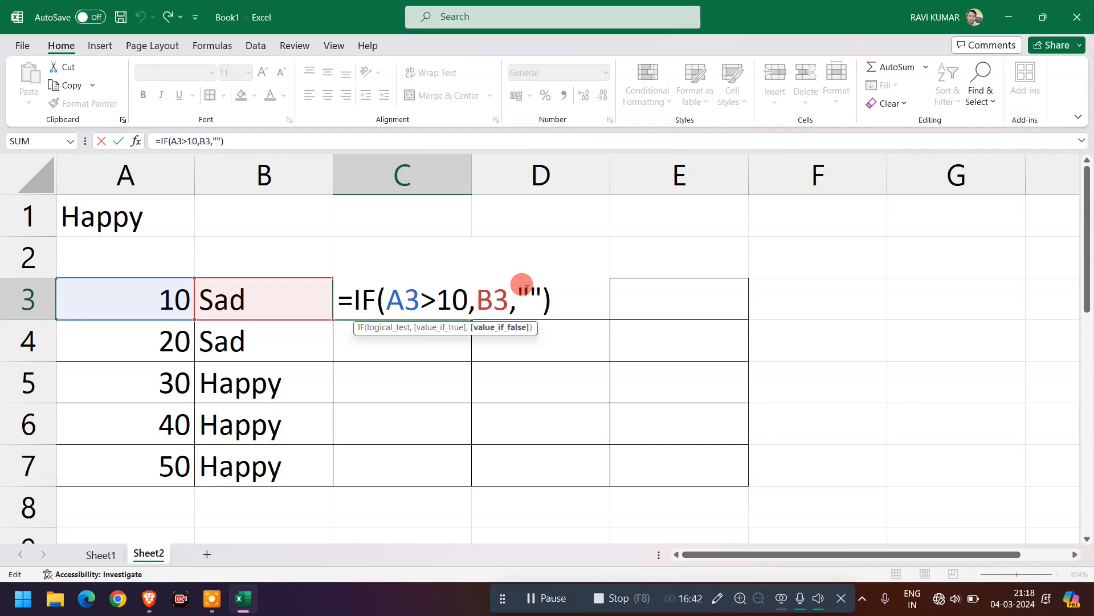
text(value not )
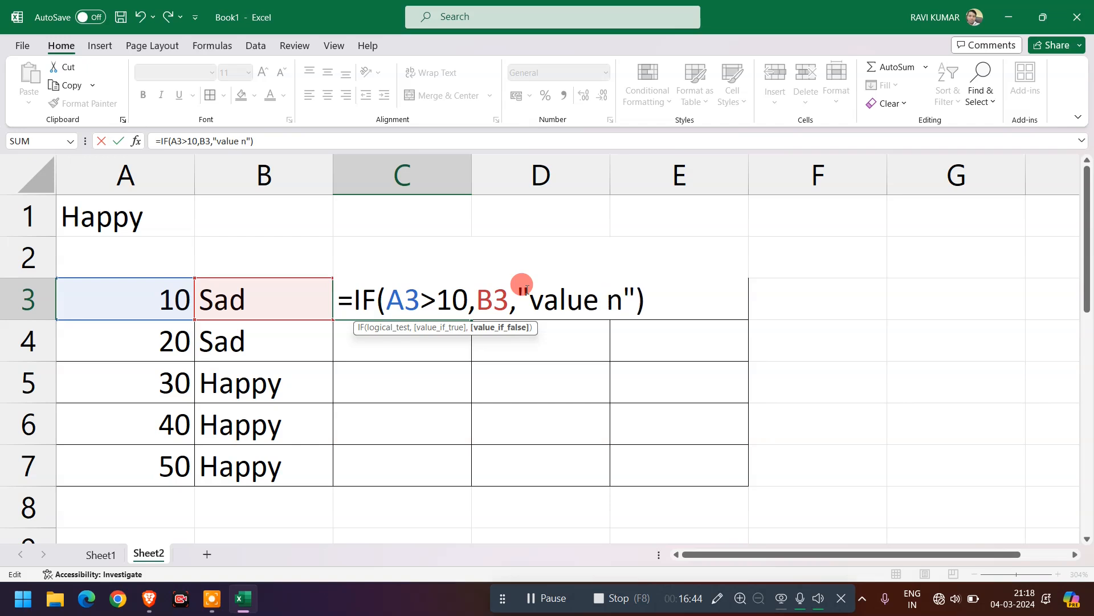
text(val)
text(id)
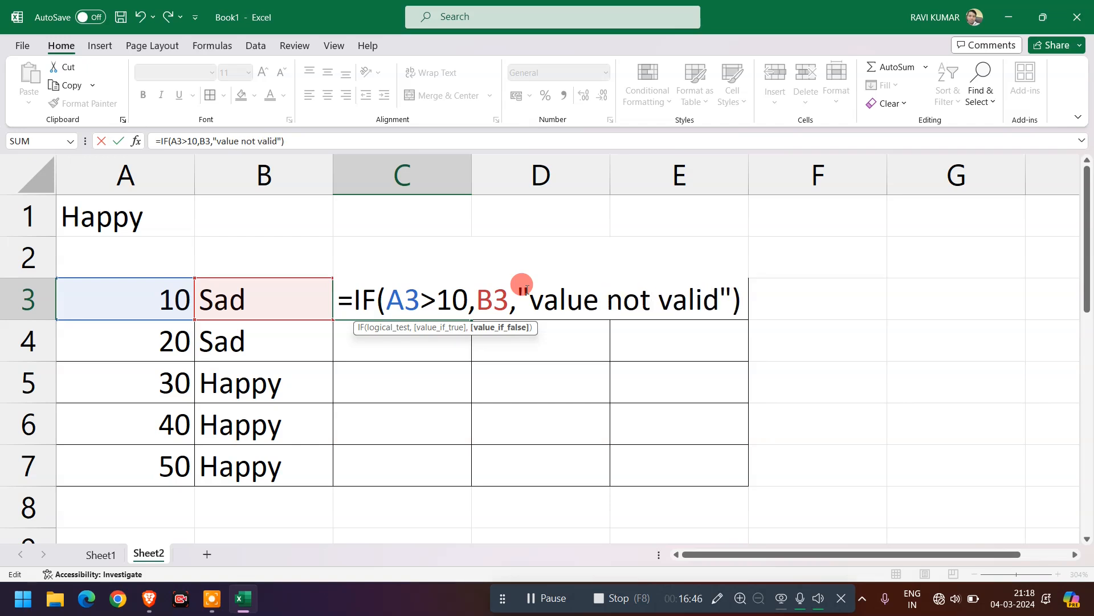
text("))
key(Return)
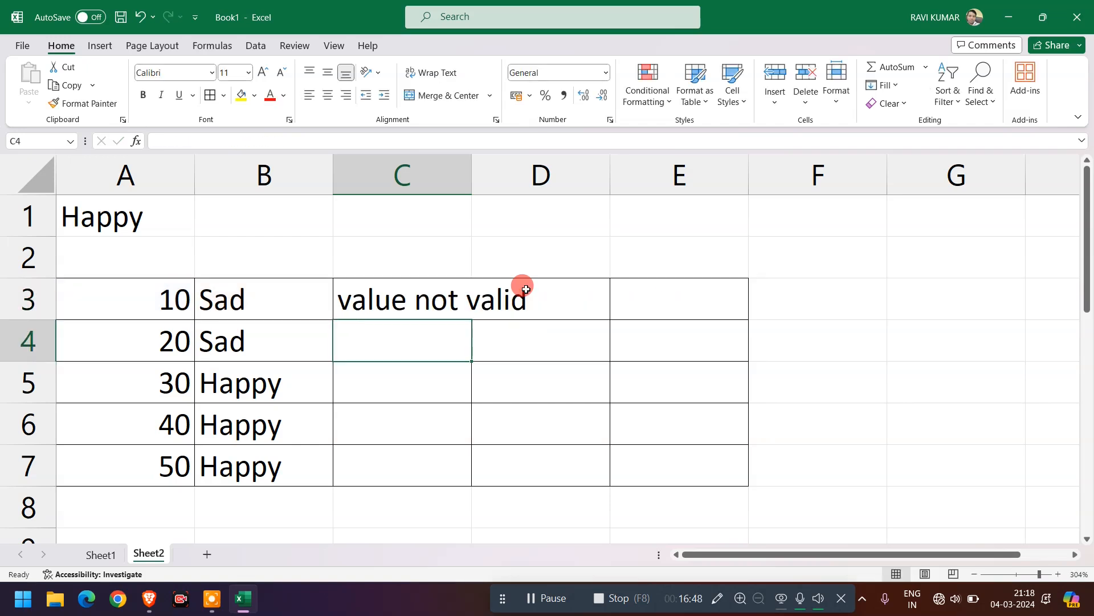
Step: Copy the IF formula from C3 into cells C4 to C7 and auto-fit column C's width
click(420, 305)
key(ctrl+c)
key(Down)
key(ctrl+v)
key(Down)
key(ctrl+v)
key(Down)
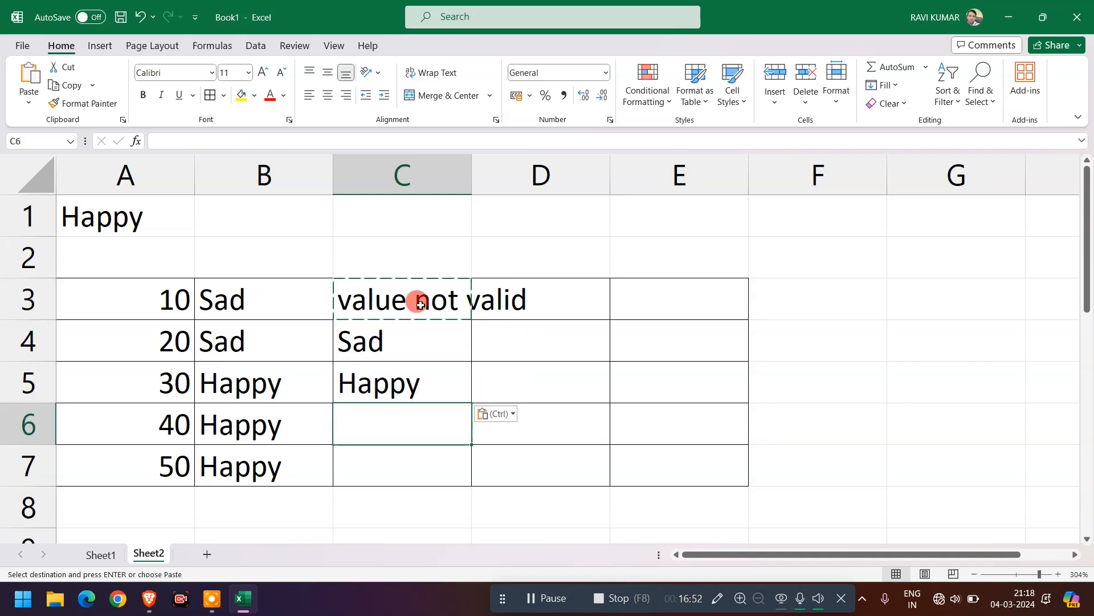
key(ctrl+v)
key(Down)
key(ctrl+v)
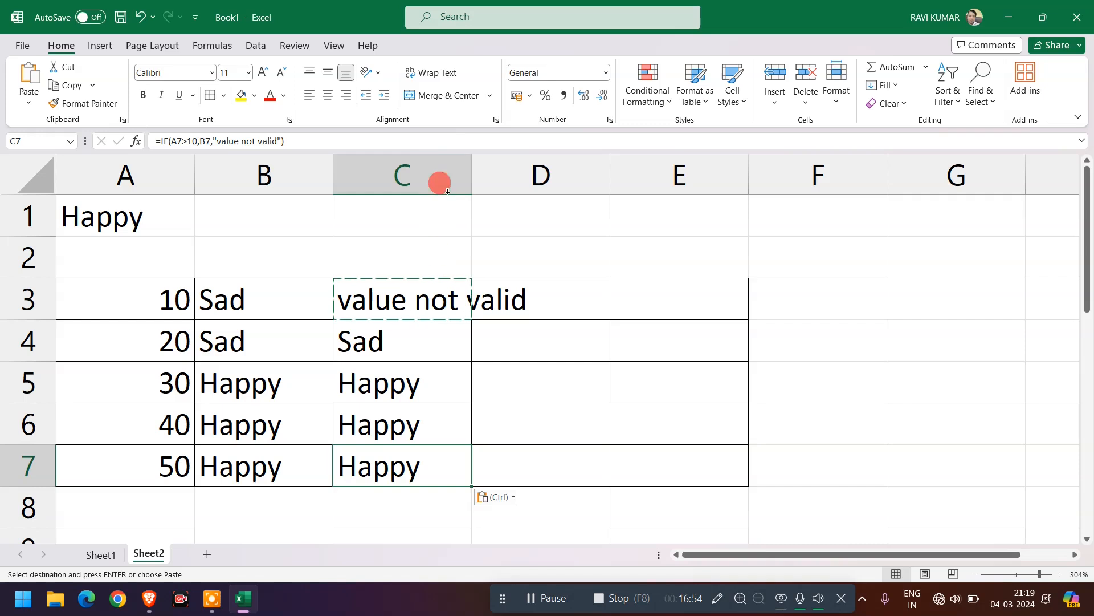
double_click(471, 171)
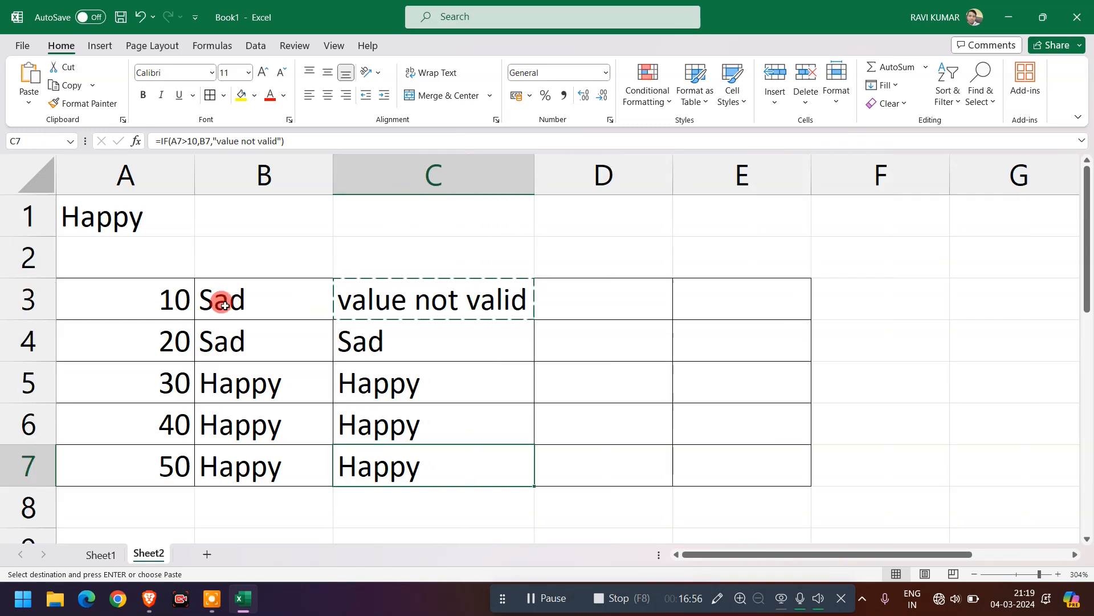
Step: Compare the column A numbers with the IF results in C3 and C4, examining C4's condition, true value and false value without changing them
drag(166, 288, 152, 452)
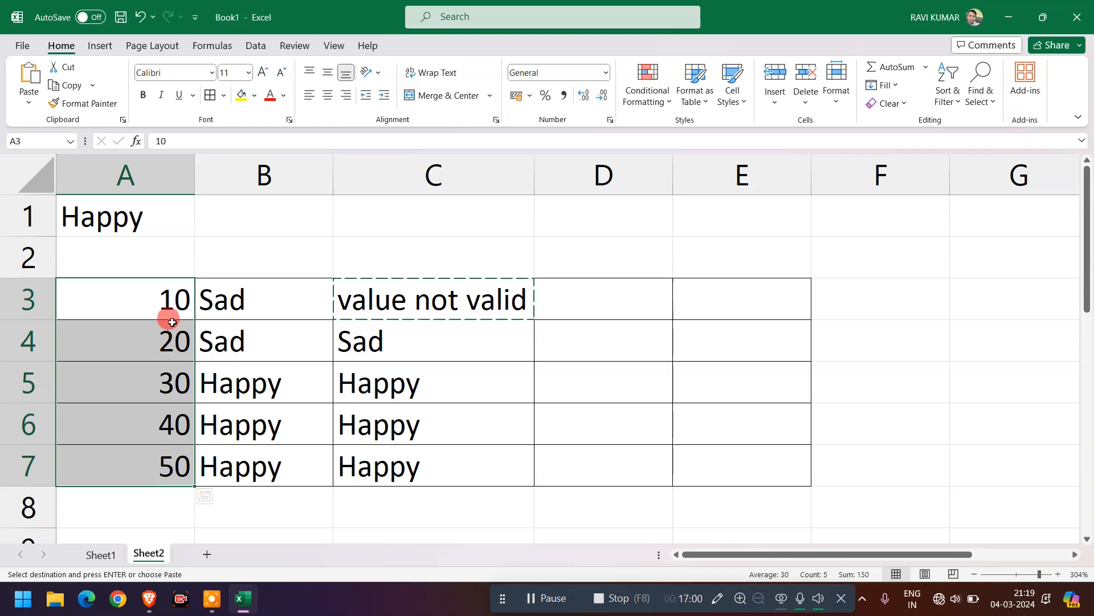
click(164, 298)
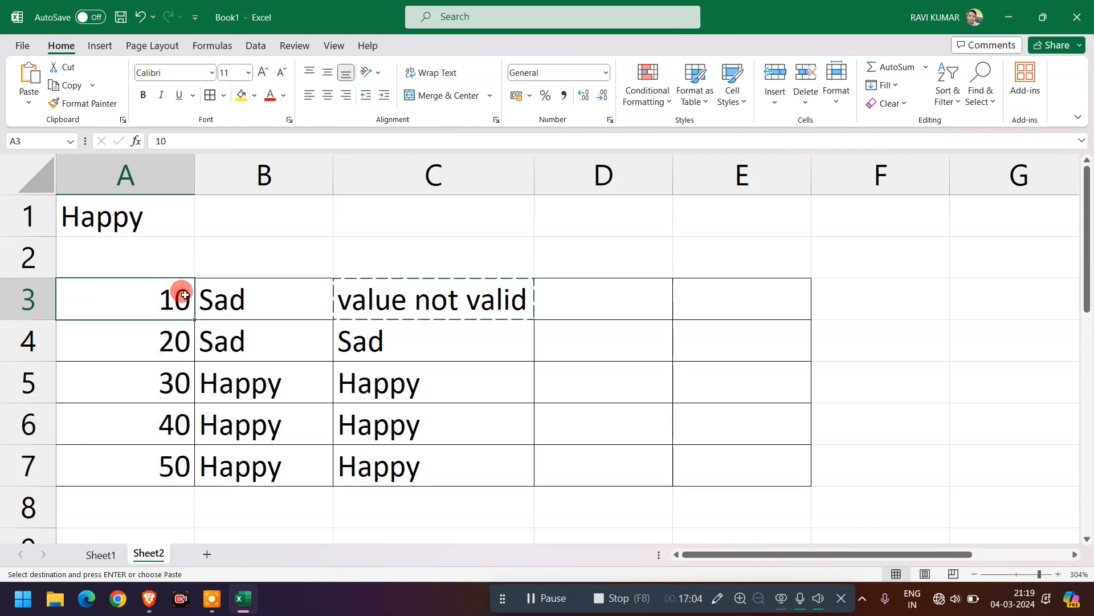
click(387, 303)
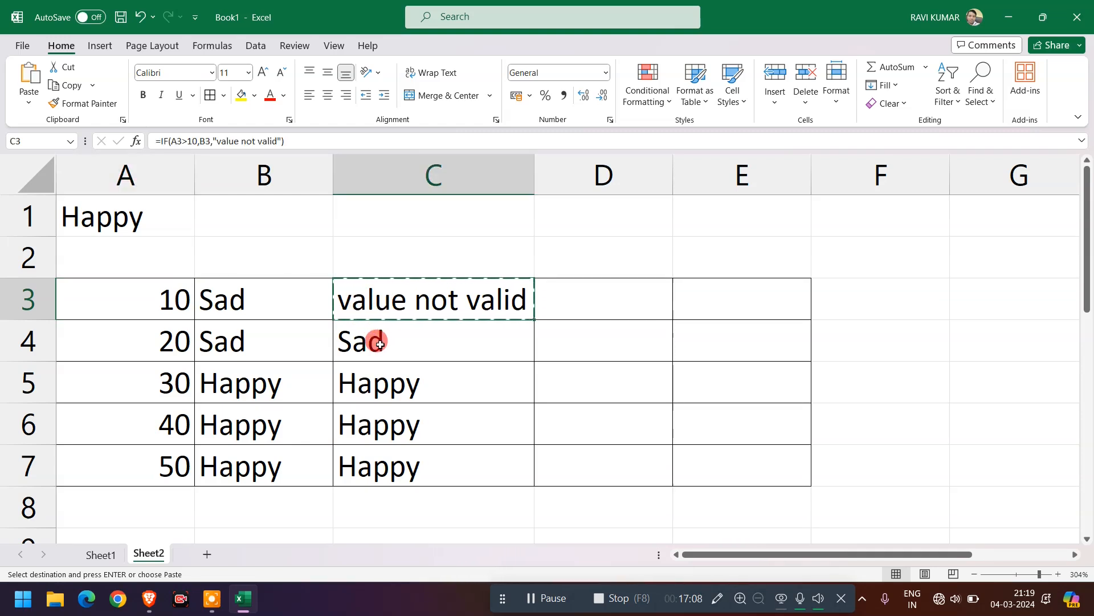
click(237, 339)
double_click(393, 337)
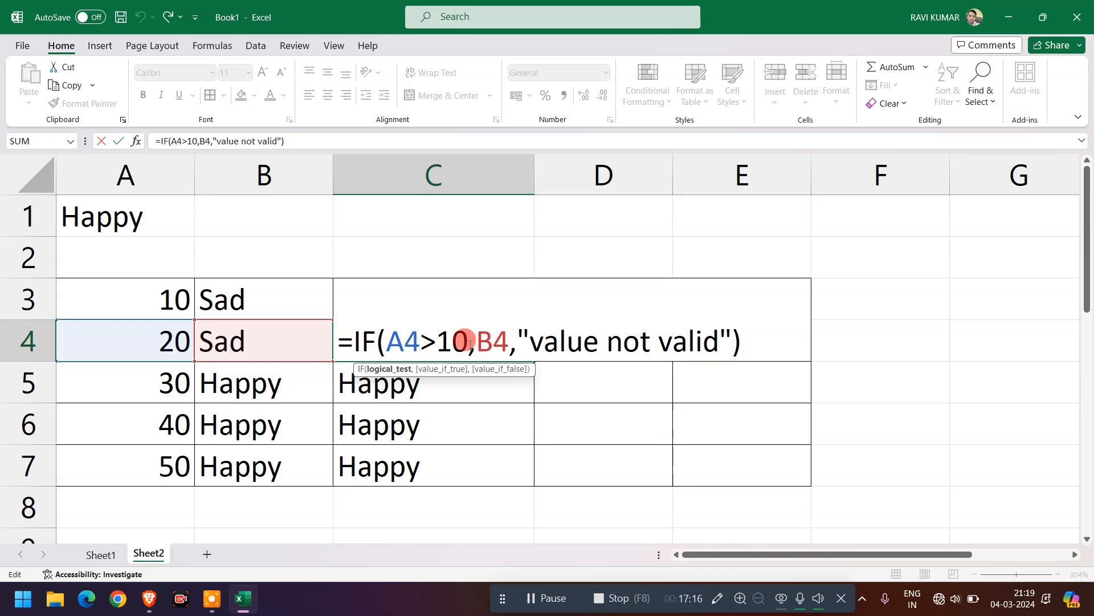
click(471, 391)
key(Escape)
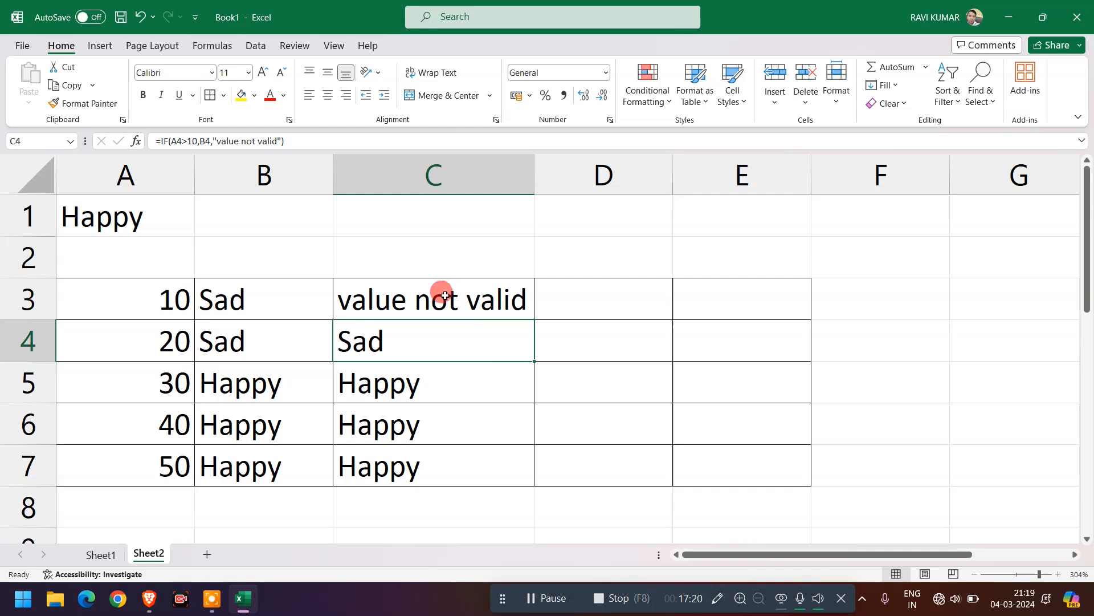
double_click(484, 353)
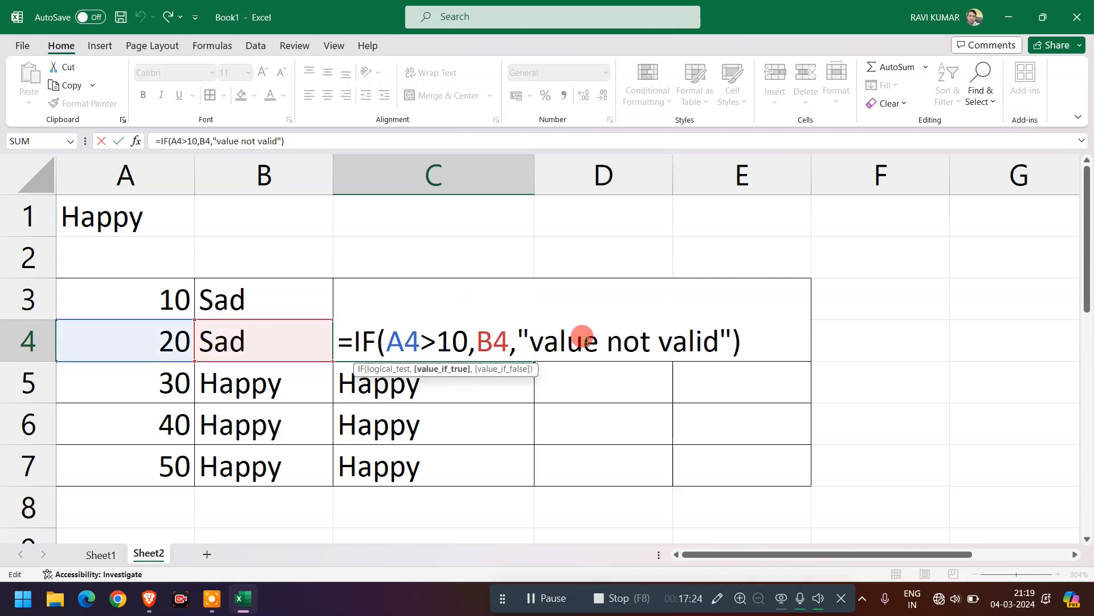
double_click(582, 341)
double_click(617, 341)
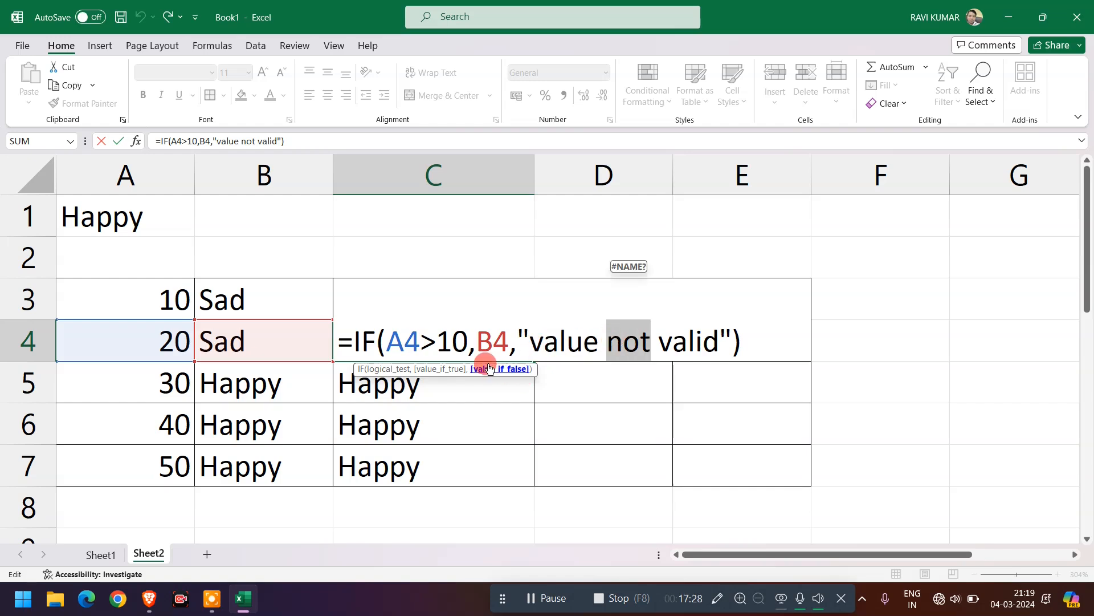
key(Escape)
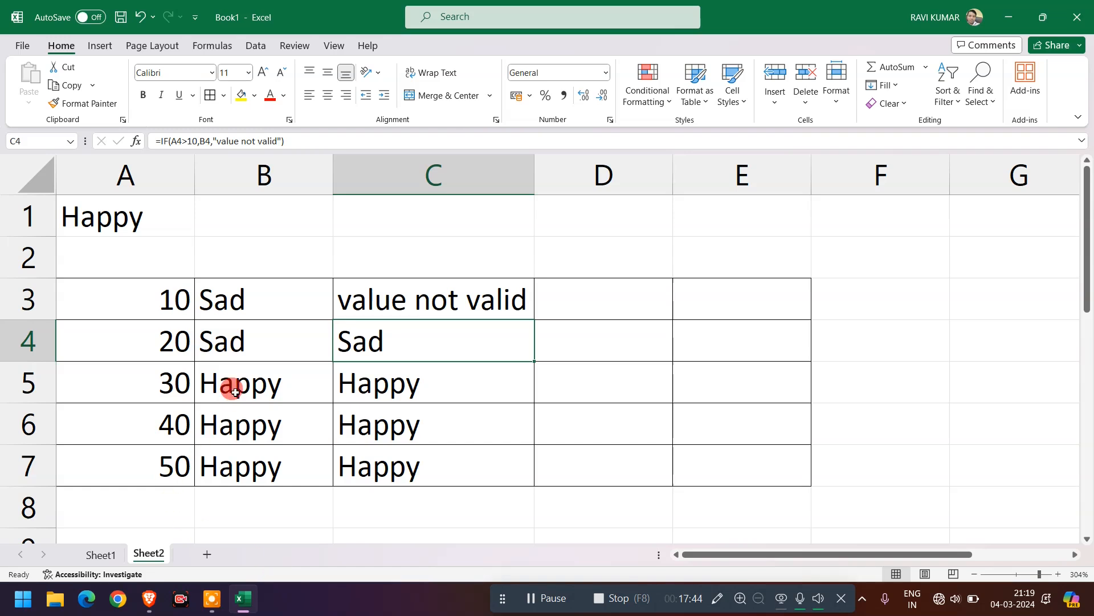
click(172, 295)
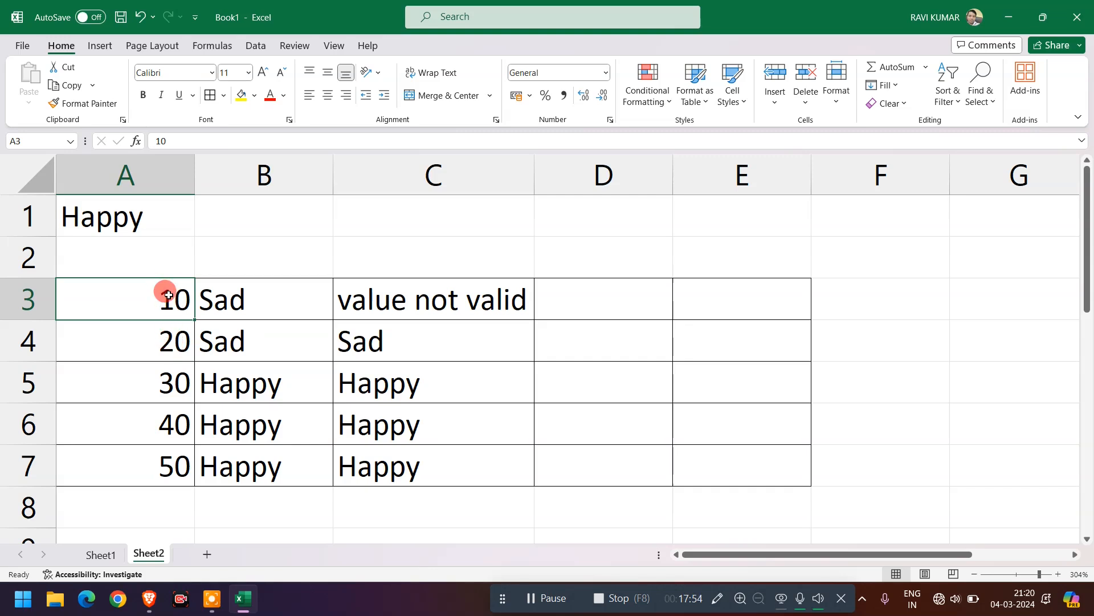
click(138, 172)
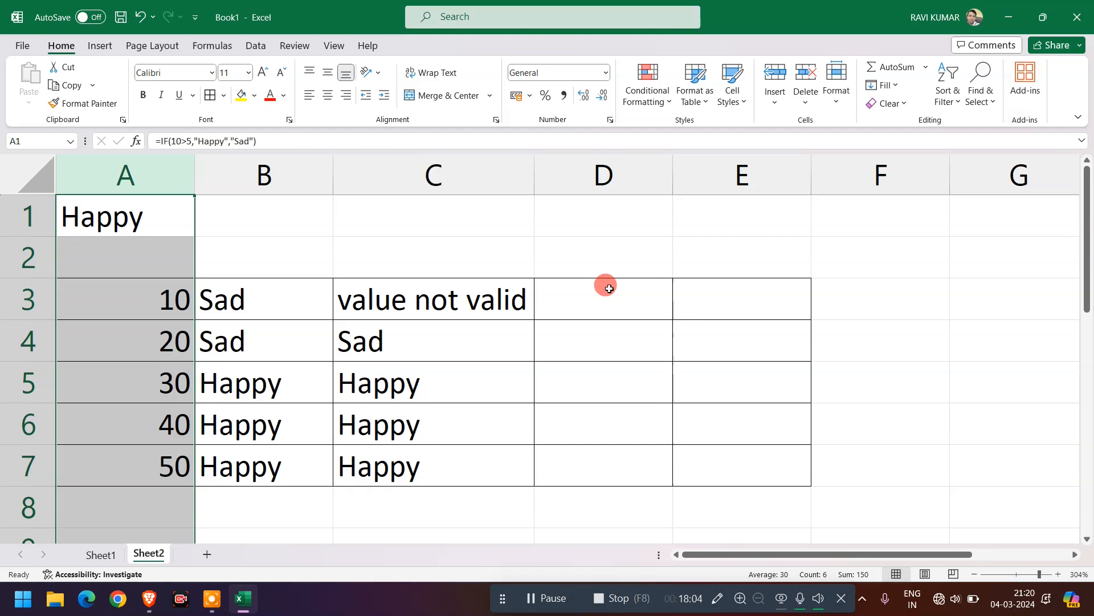
click(575, 265)
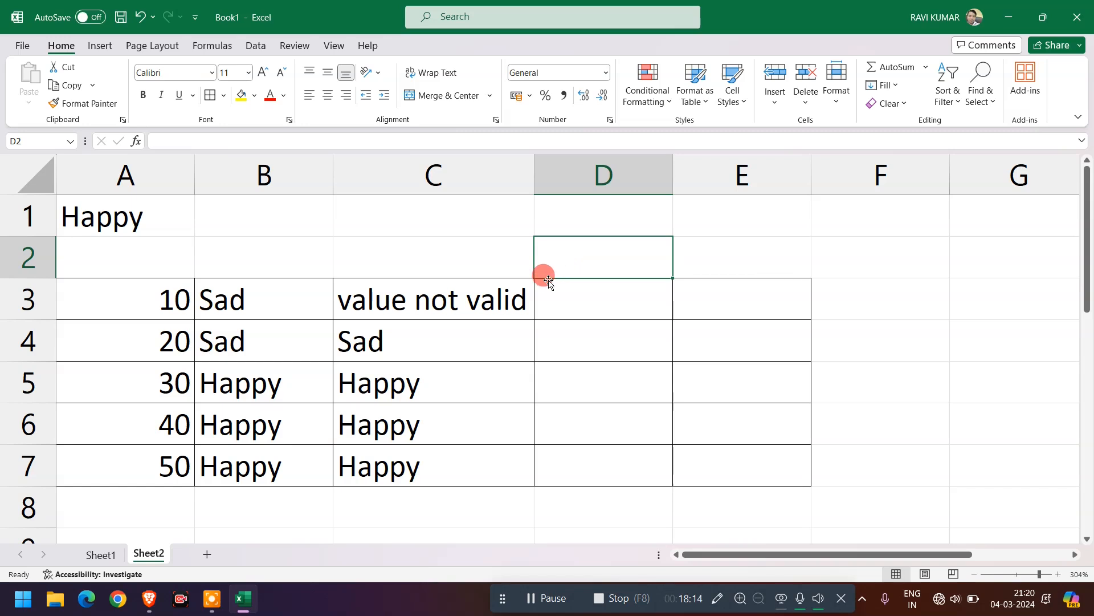
text(if)
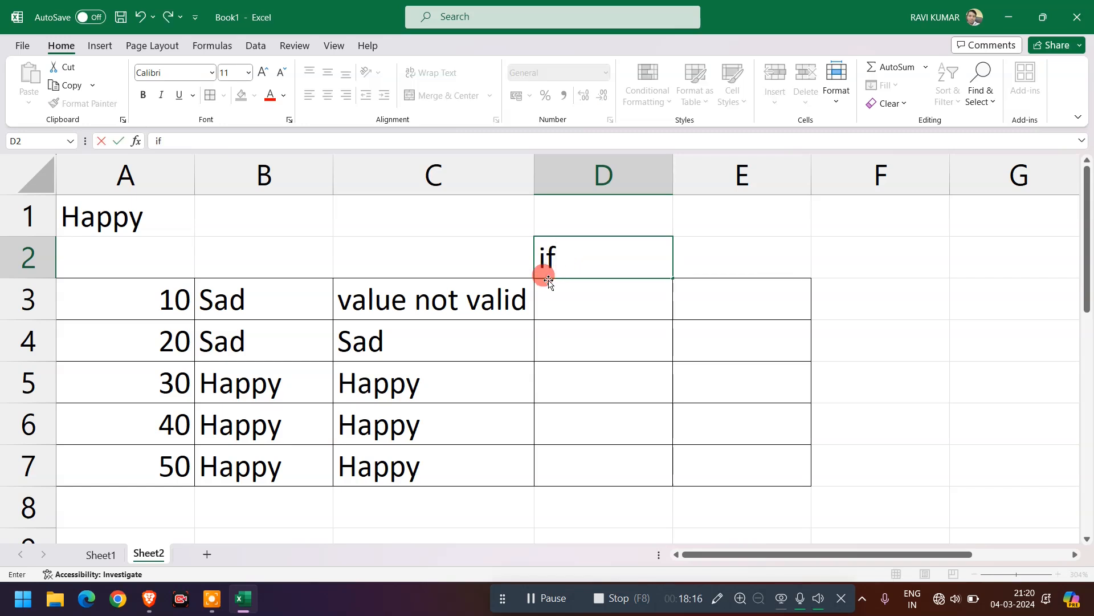
key(BackSpace)
key(BackSpace)
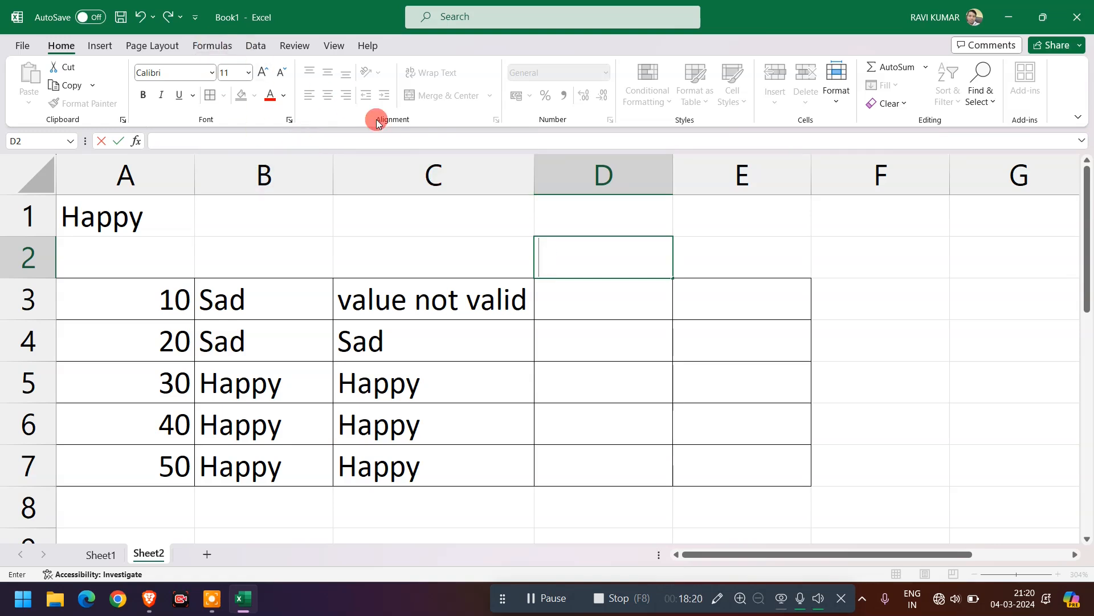
key(Escape)
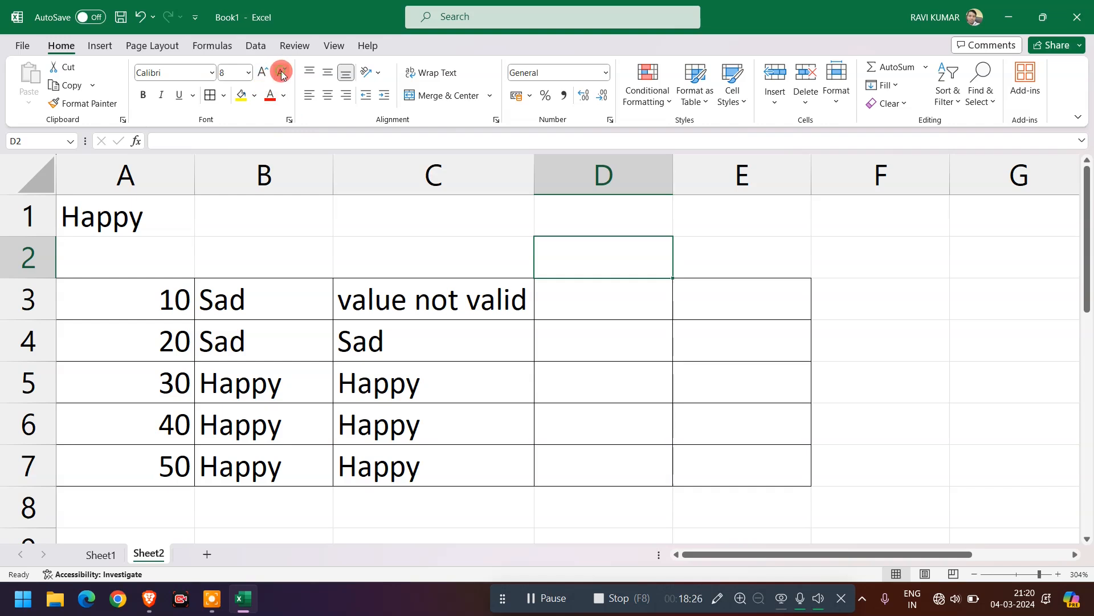
Step: Enter the condition "if the value of column a is less than 20 then multiply by 10 otherwise multiply by 5" in cell D2
text(if t)
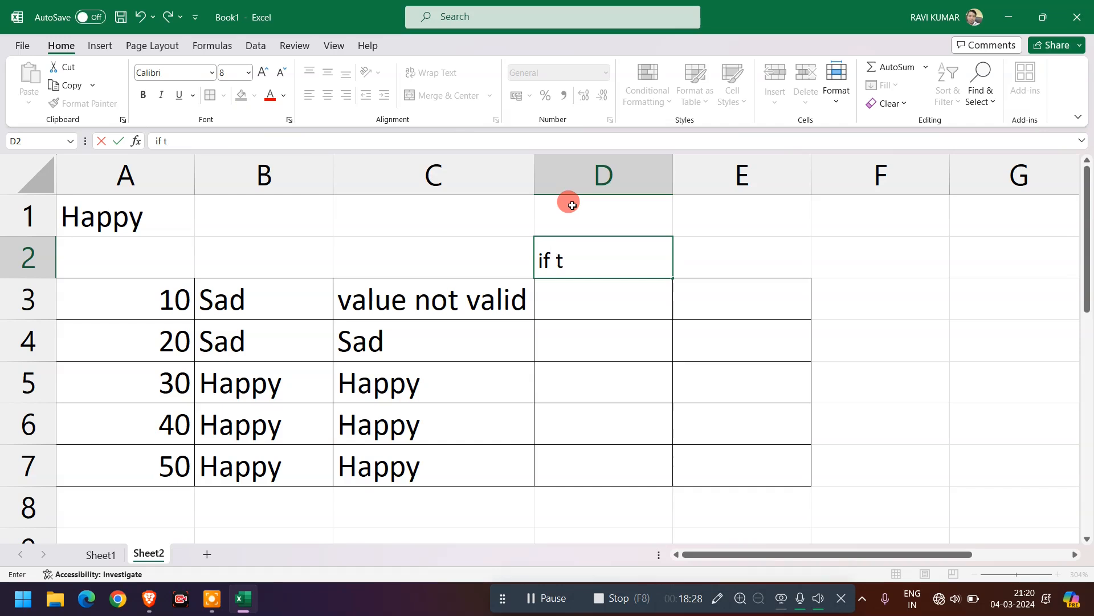
text(he value ov)
key(BackSpace)
text(f col)
key(BackSpace)
text(olumn )
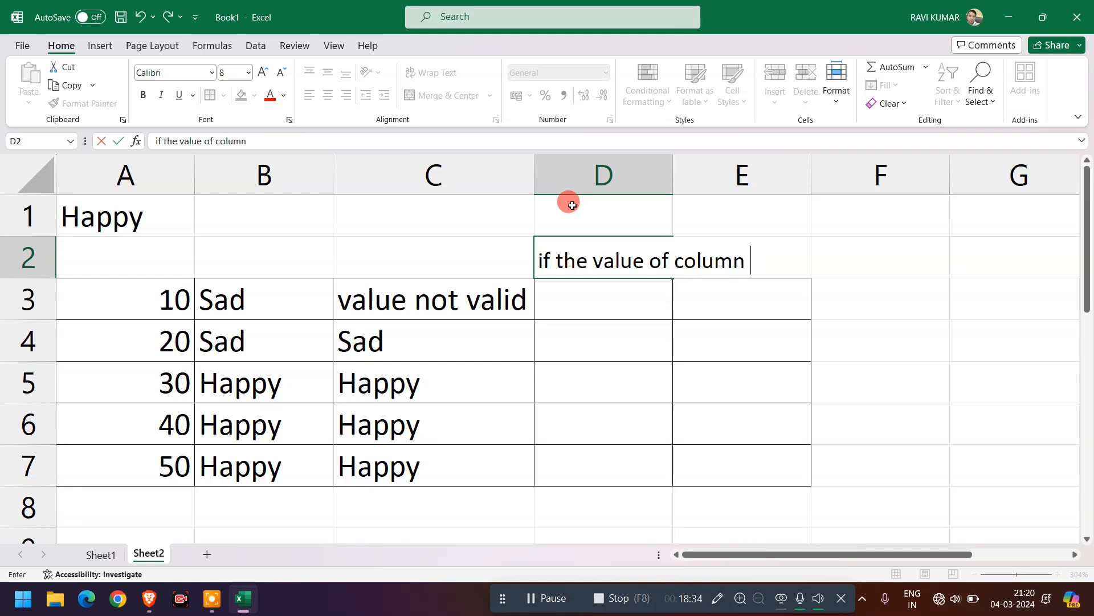
text(a is less the)
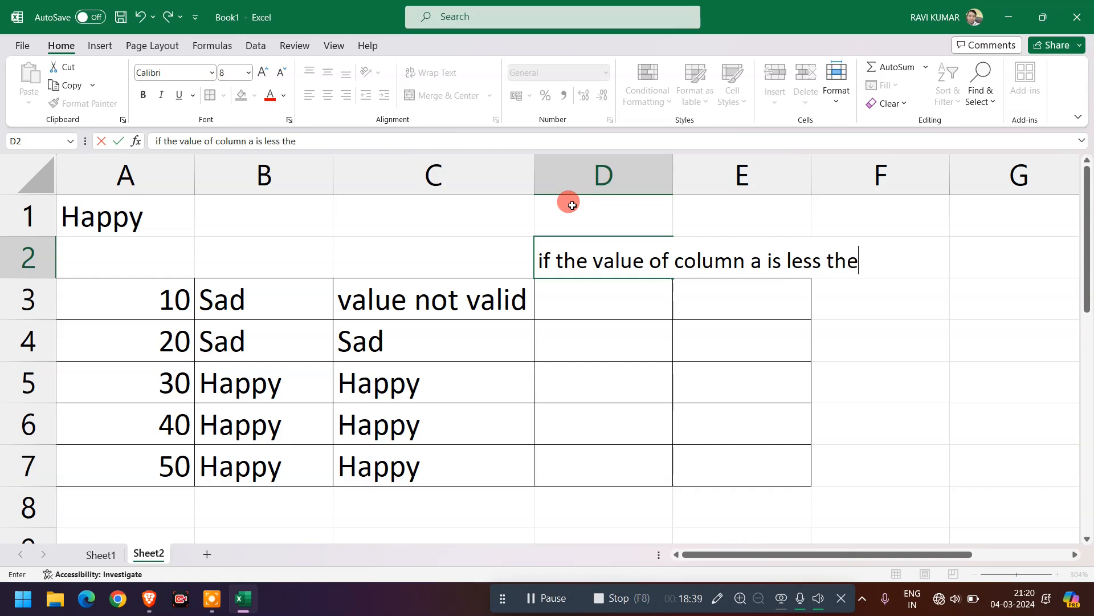
key(BackSpace)
text(an)
text( 20)
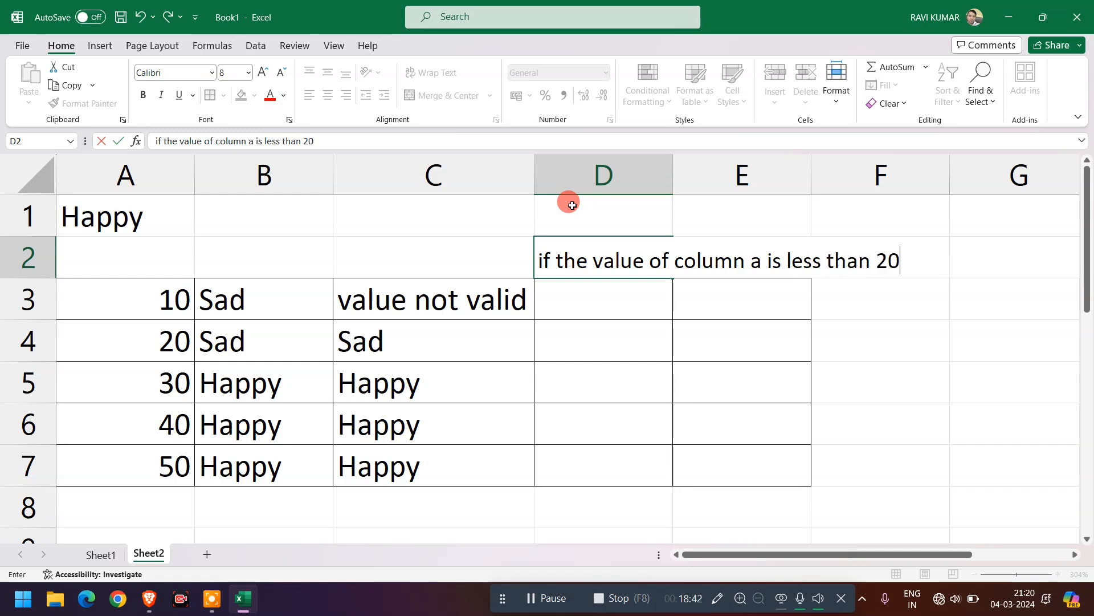
text( then)
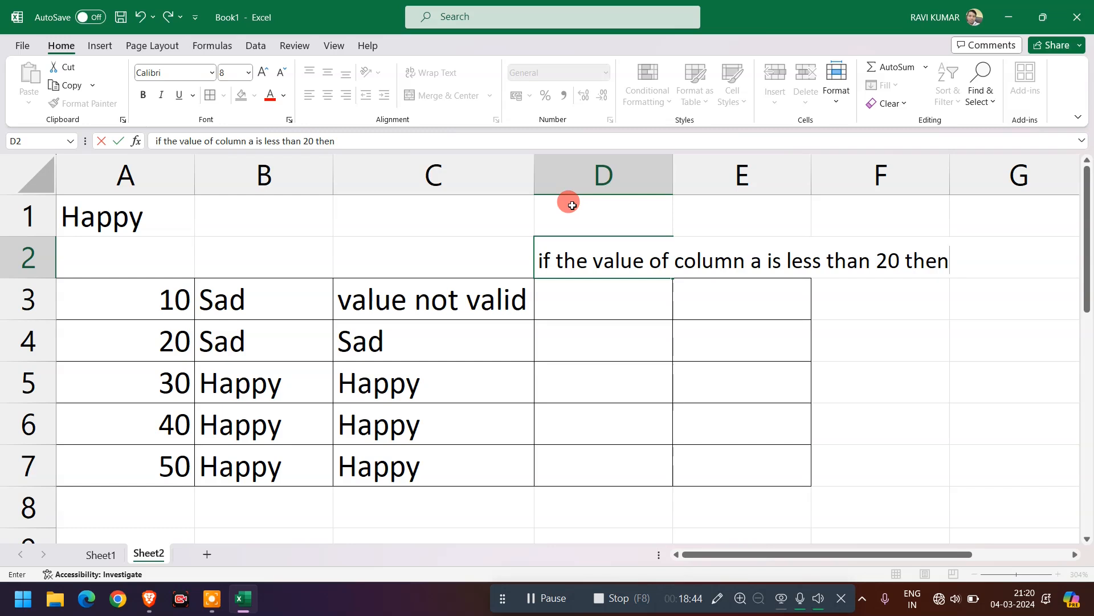
text( multiply by 10)
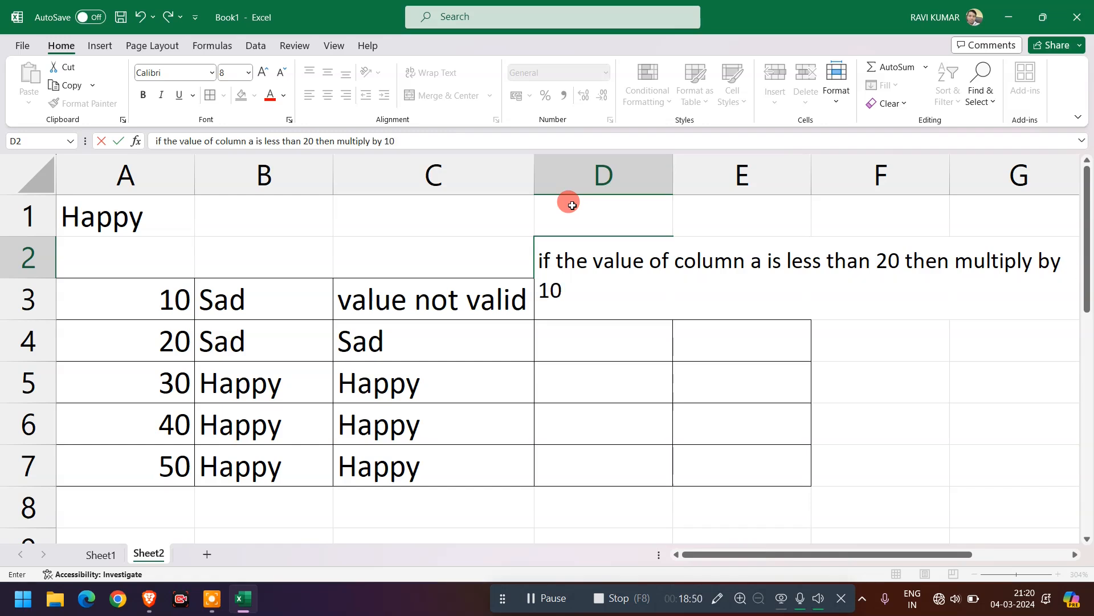
text( ot)
text(hwer)
key(BackSpace)
key(BackSpace)
key(BackSpace)
text(erwi)
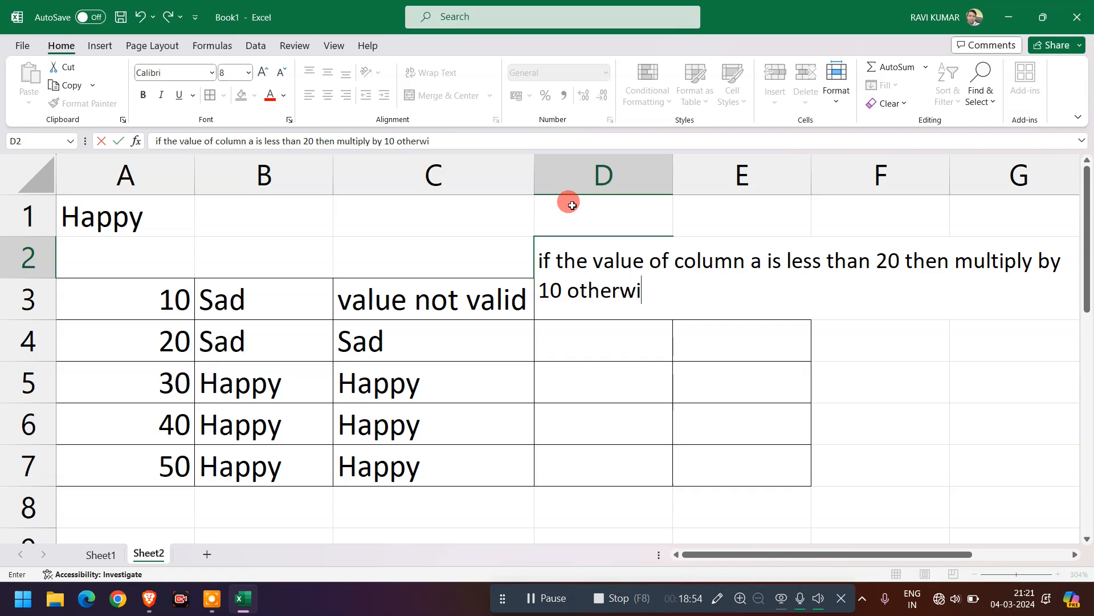
text(se multipl)
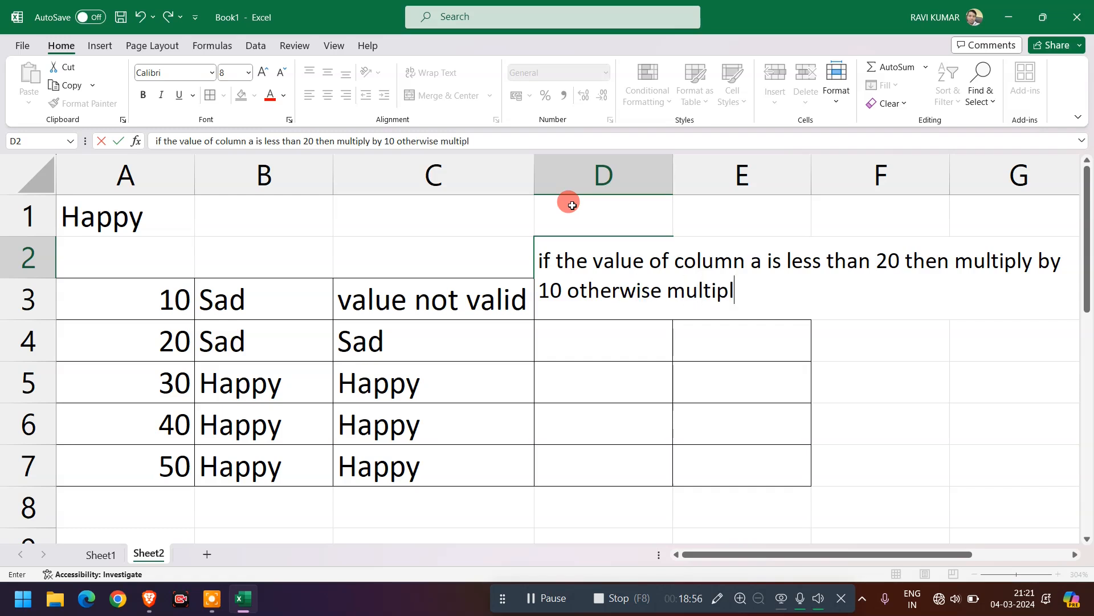
text(y biy 5)
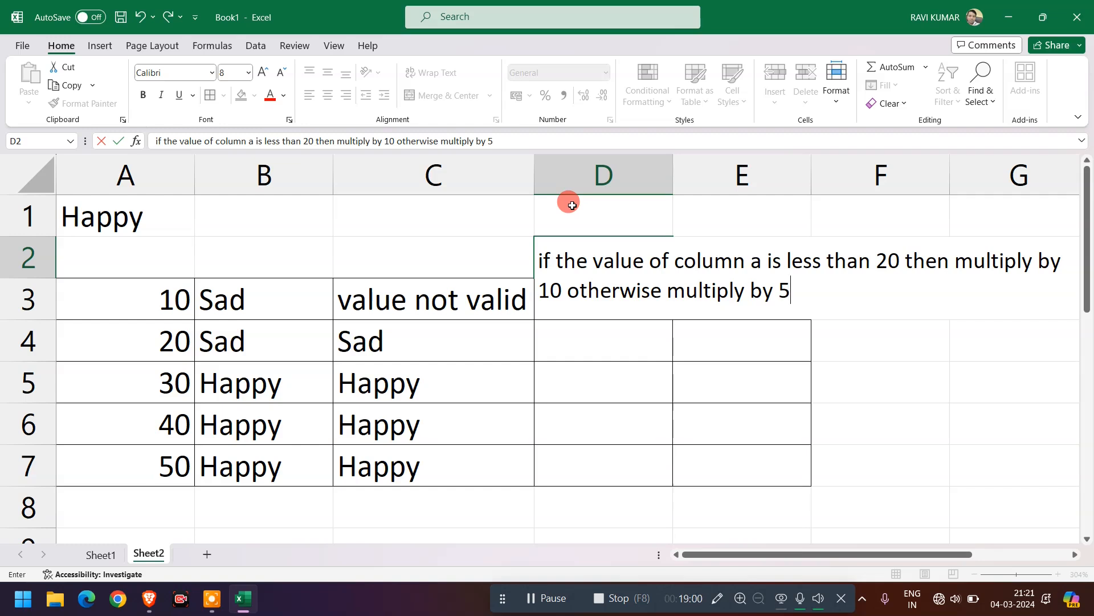
key(Return)
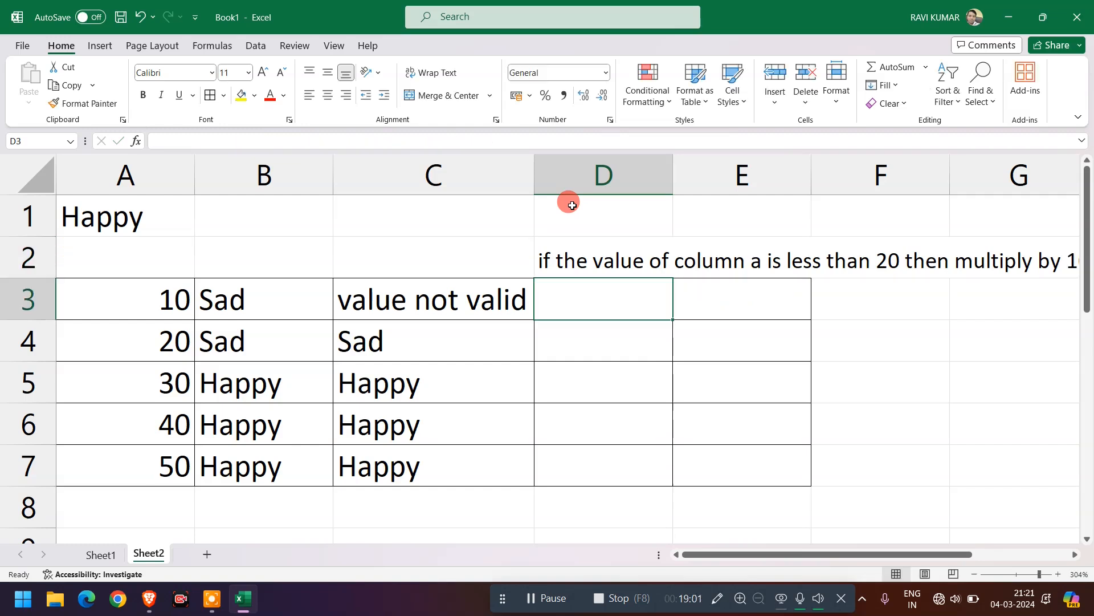
Step: Merge and center cells D1:D2 and wrap the condition text within them
click(574, 265)
double_click(576, 267)
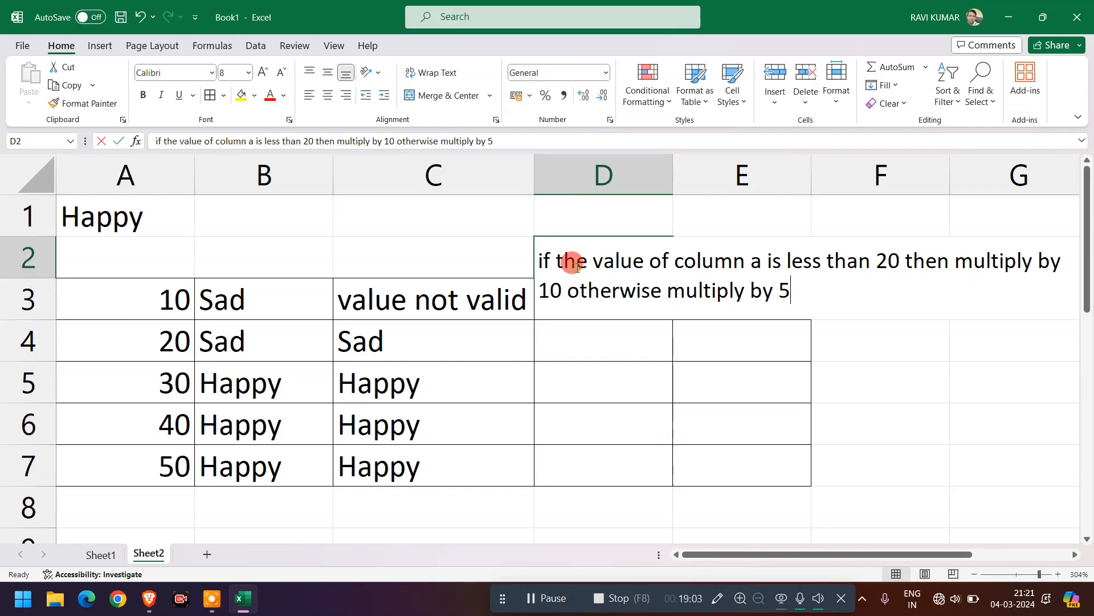
click(568, 232)
mouse_move(560, 210)
mouse_down()
mouse_move(577, 264)
mouse_move(557, 247)
mouse_move(560, 210)
mouse_up()
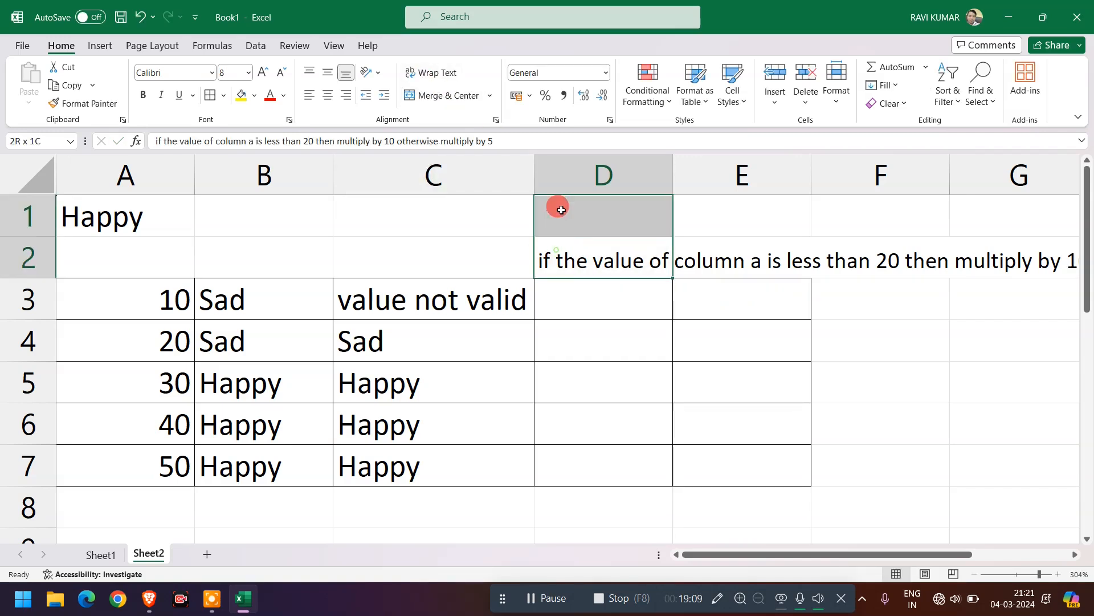
click(450, 94)
click(426, 76)
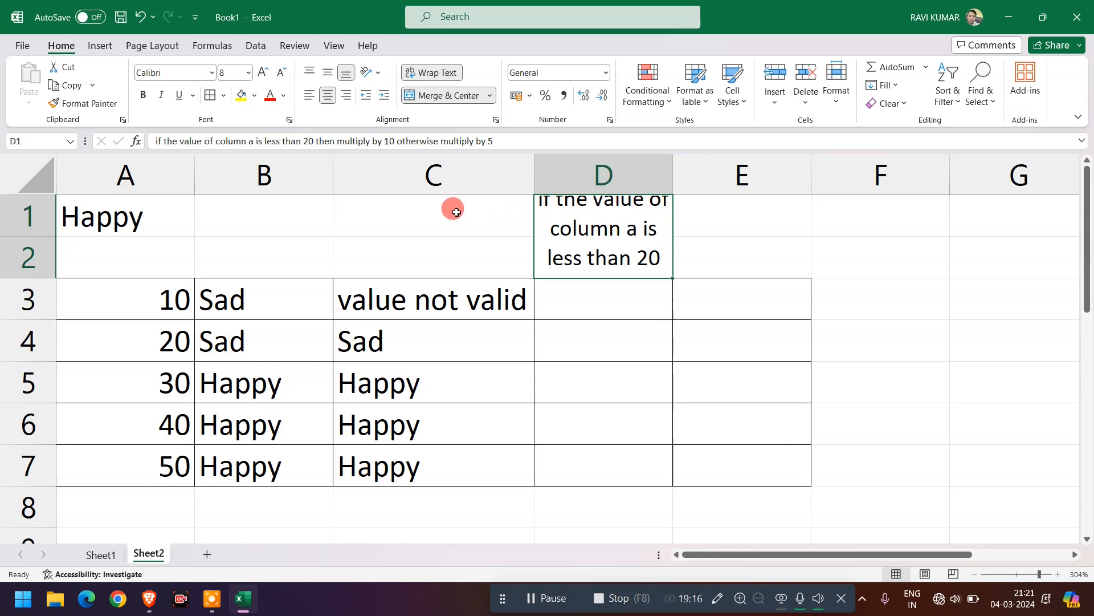
Step: Merge the condition text across C1:D2 and increase row 1's height so the full text fits
drag(559, 235, 489, 225)
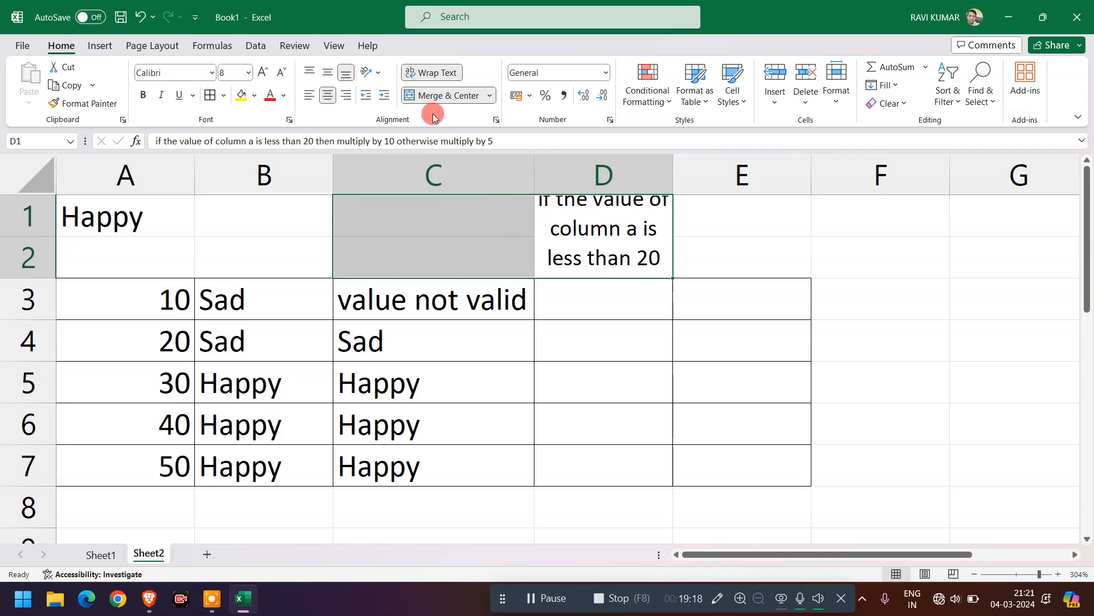
click(440, 95)
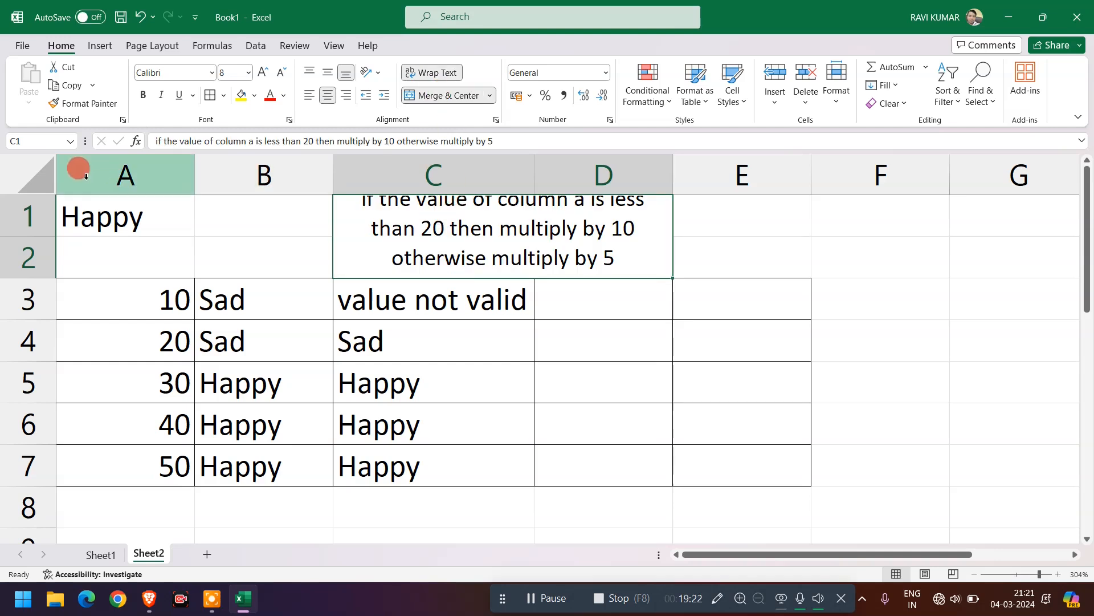
click(41, 278)
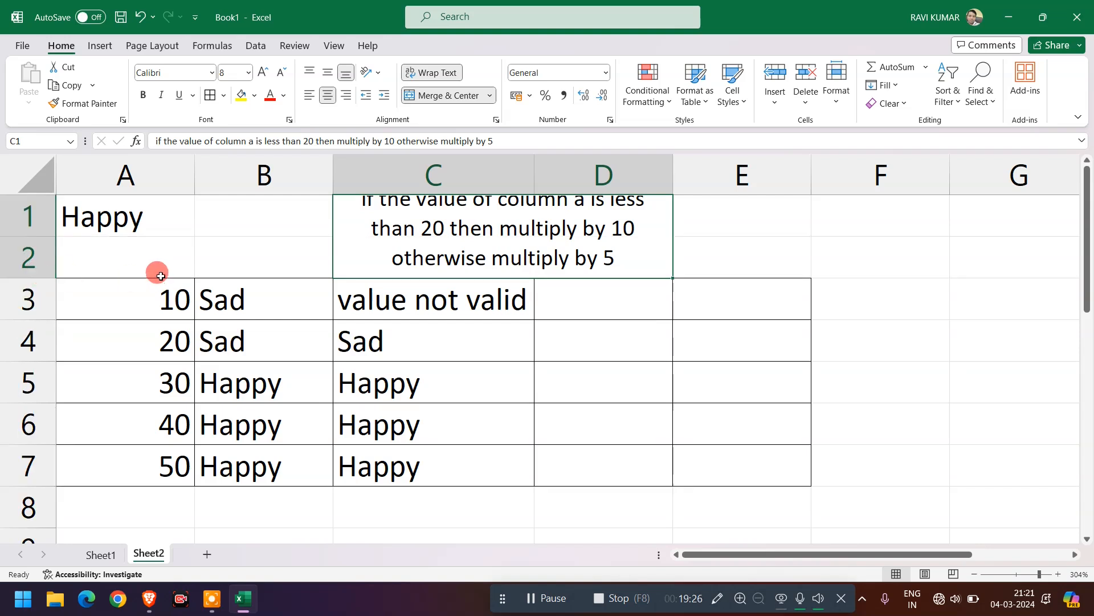
mouse_move(32, 236)
mouse_down()
mouse_move(41, 244)
mouse_move(32, 234)
mouse_up()
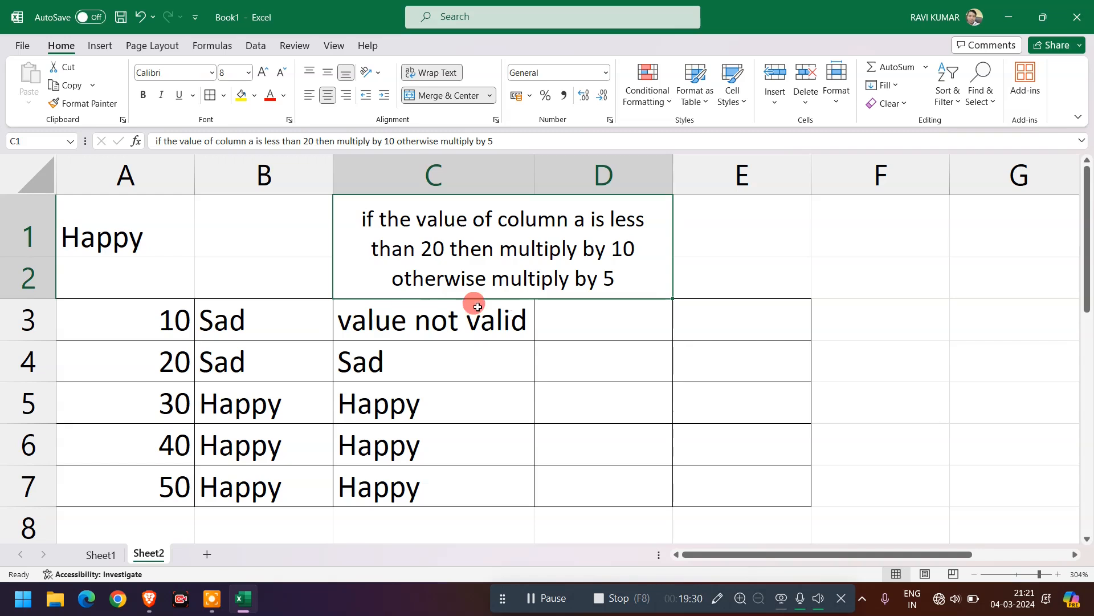
Step: Enter the formula =IF(A3<20,A3*10,A3*5) in cell D3
click(586, 325)
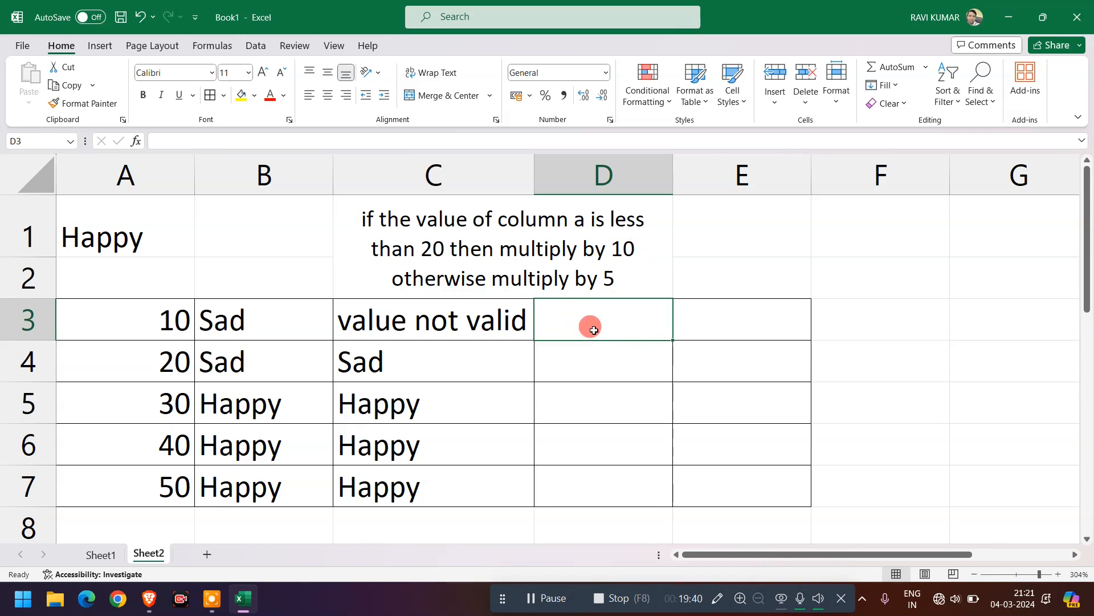
text(=)
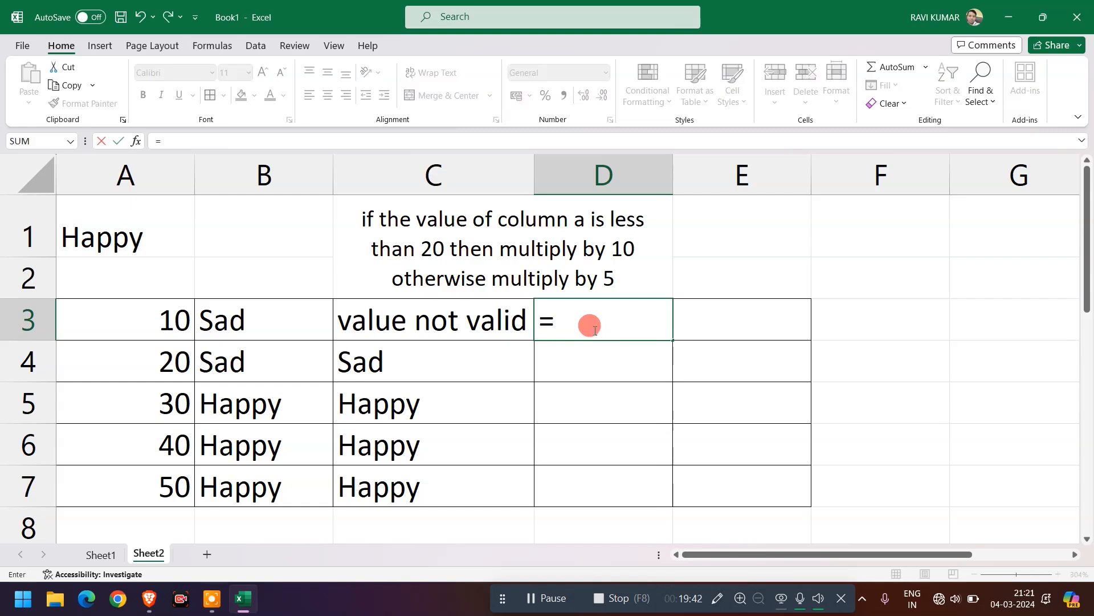
text(if()
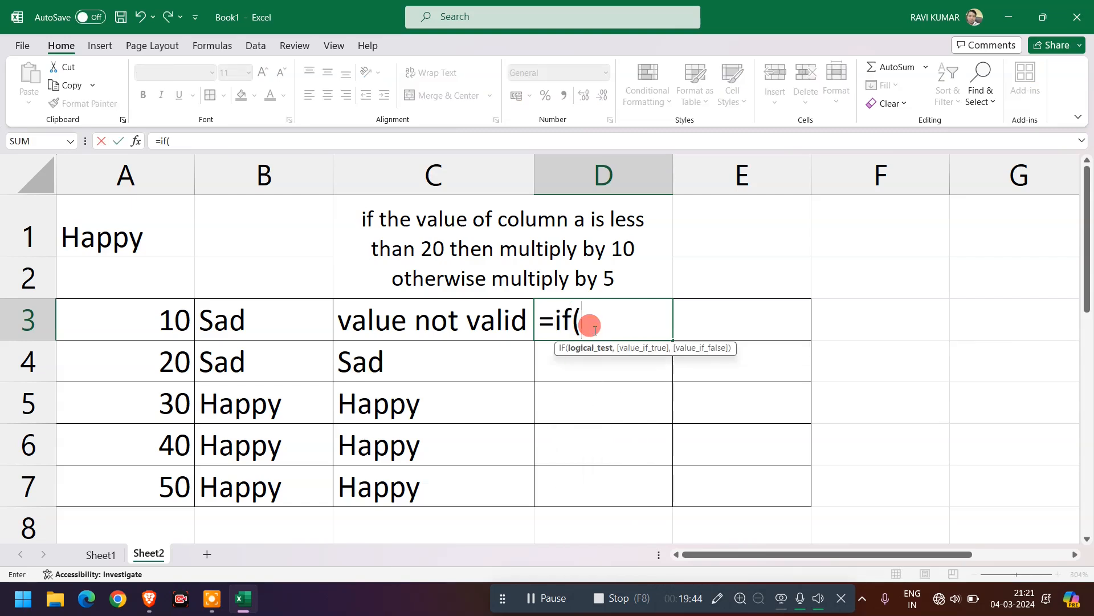
text(a3)
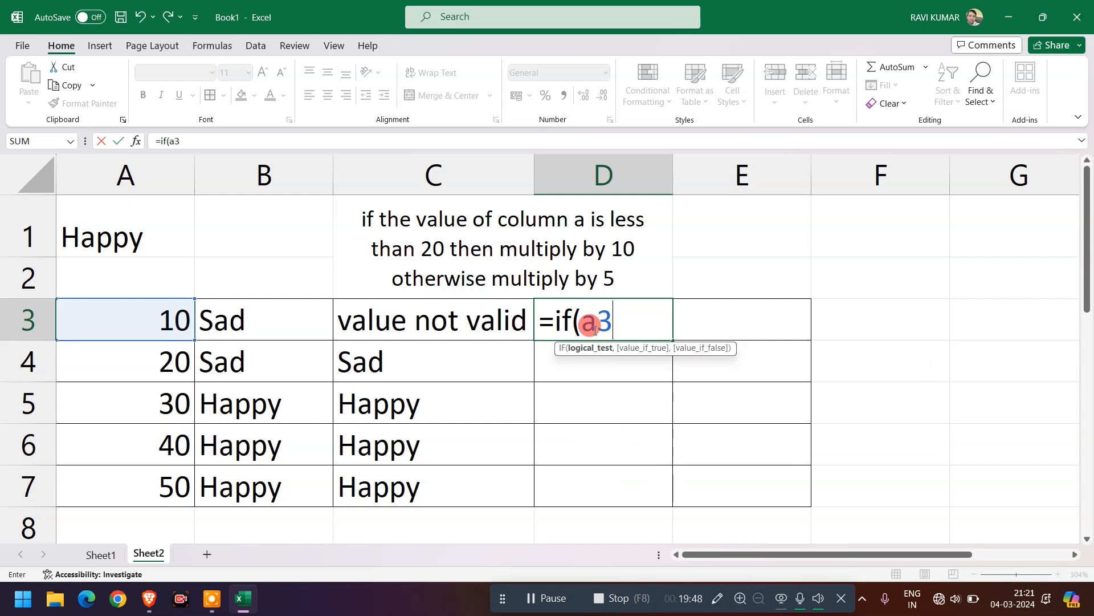
text(>20)
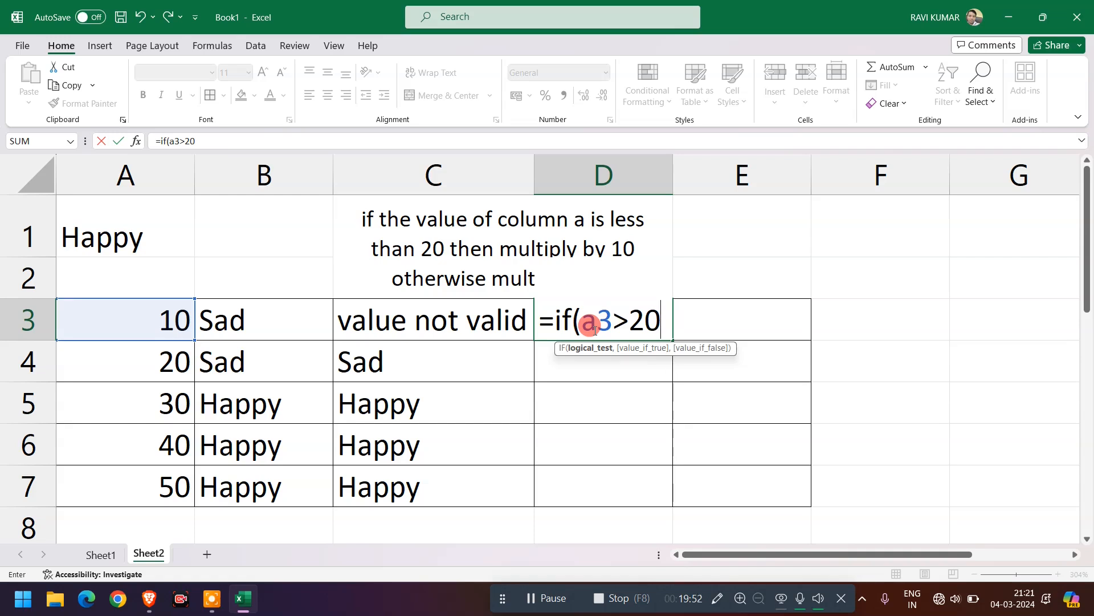
key(BackSpace)
key(BackSpace)
key(BackSpace)
text(<20,)
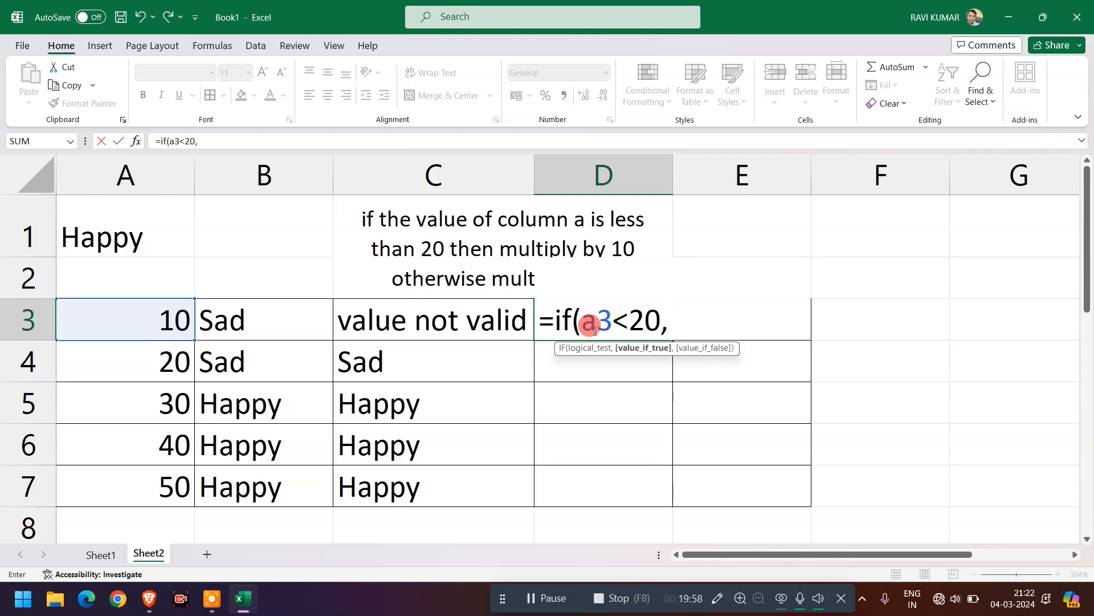
text(a3*10,a3)
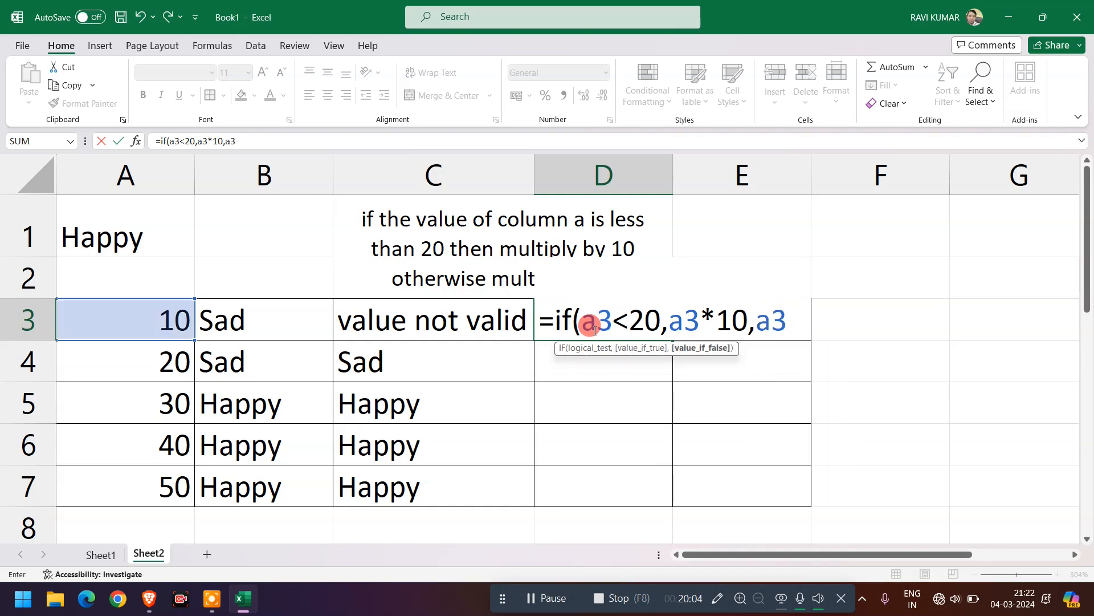
text(*)
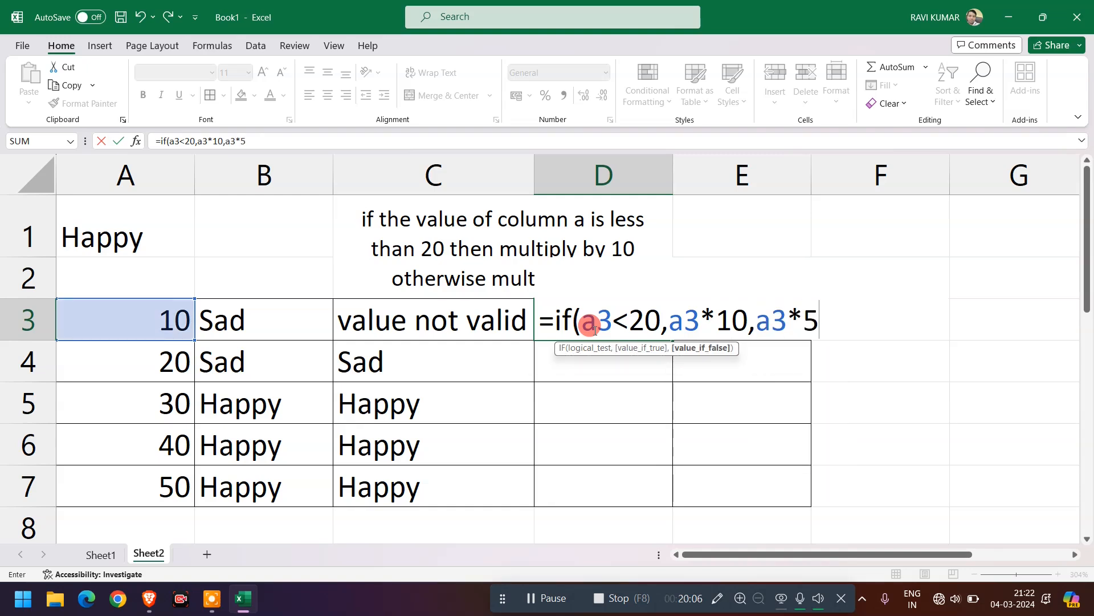
key(Return)
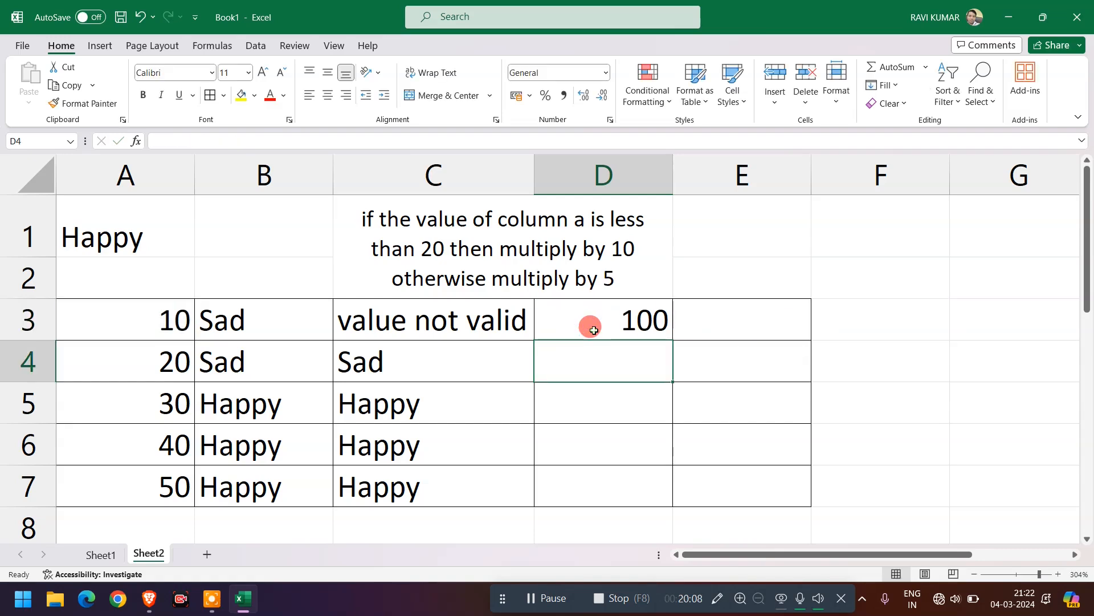
Step: Copy the IF formula from D3 down through cell D7
click(594, 330)
drag(674, 339, 668, 490)
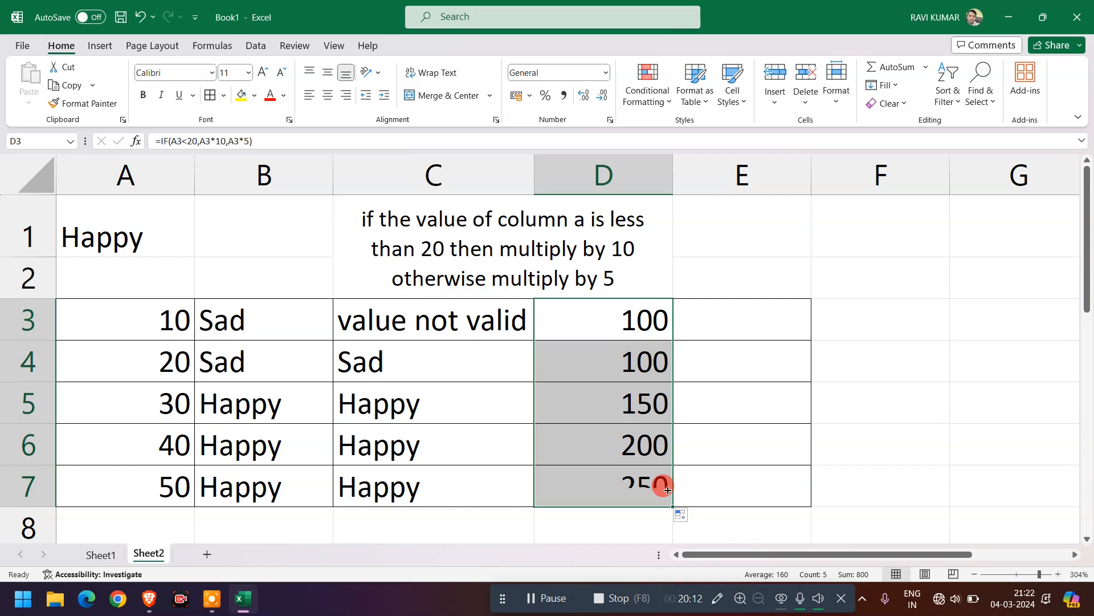
click(634, 421)
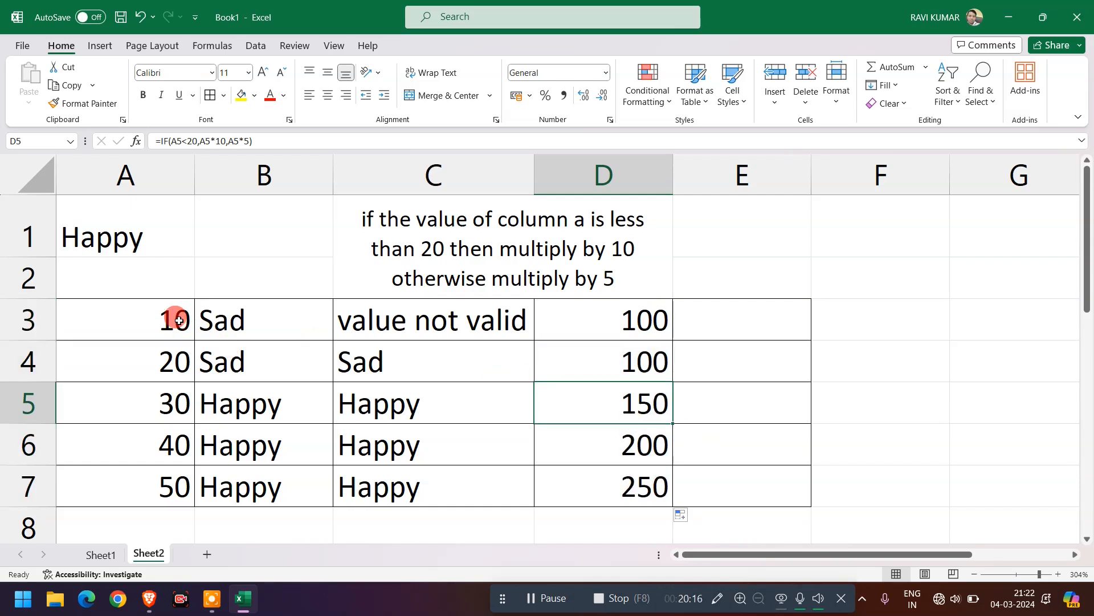
Step: Compare the column D results with column A and examine the A3*10 true value and A3*5 false value in D3's formula without changing them
click(636, 324)
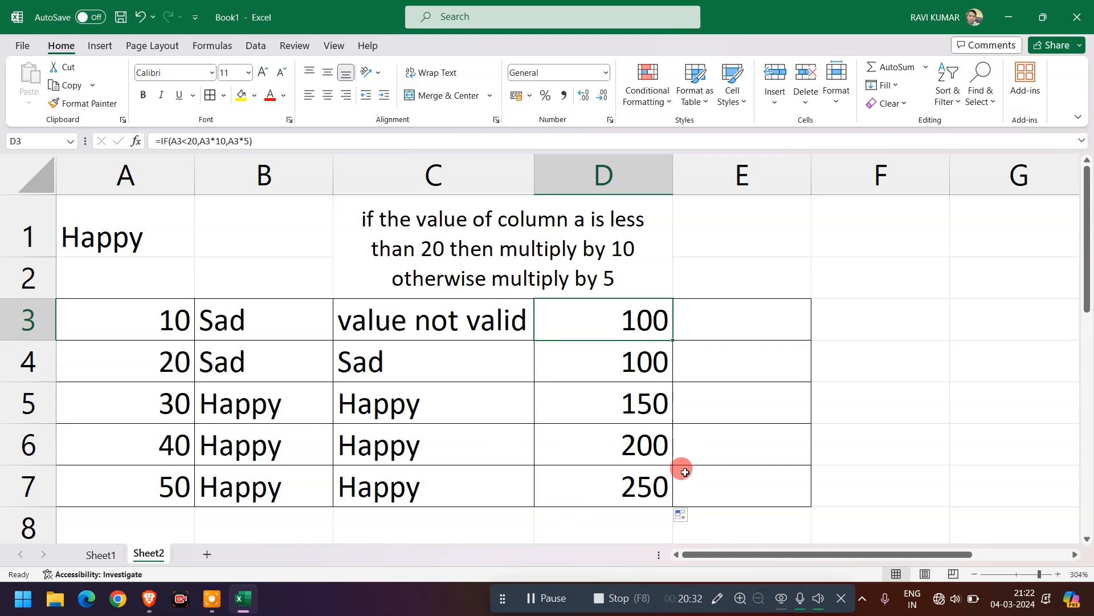
click(660, 472)
double_click(634, 308)
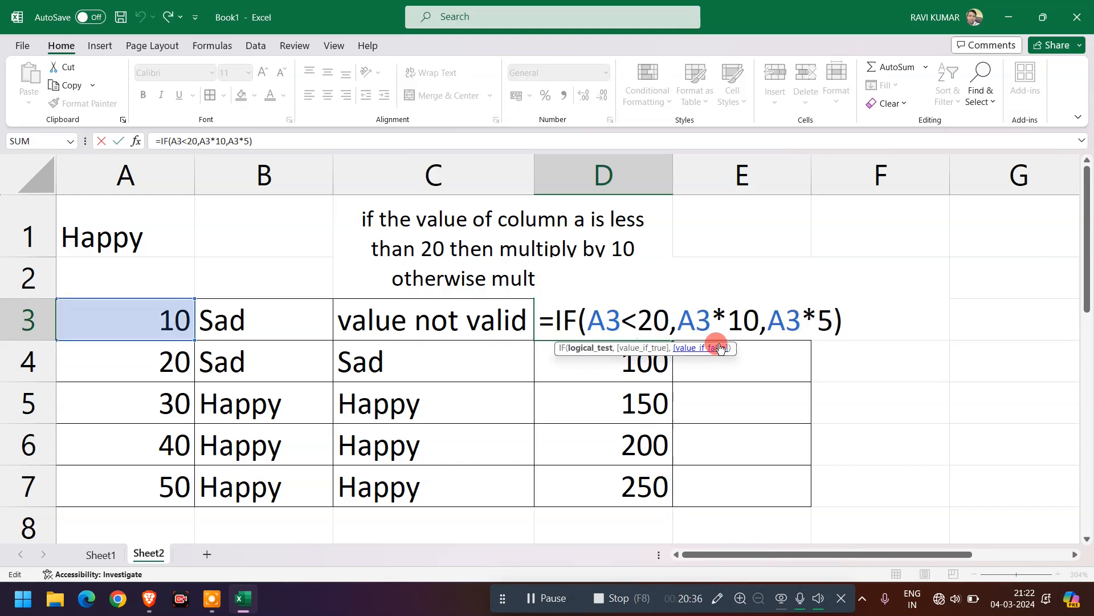
click(694, 324)
drag(680, 317, 757, 321)
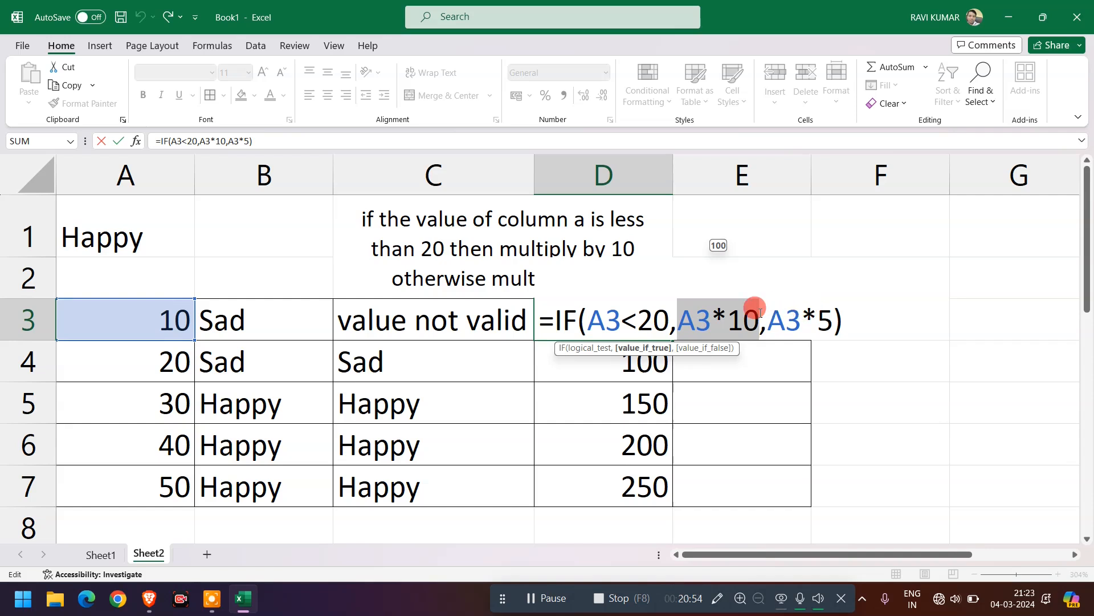
drag(769, 307, 821, 311)
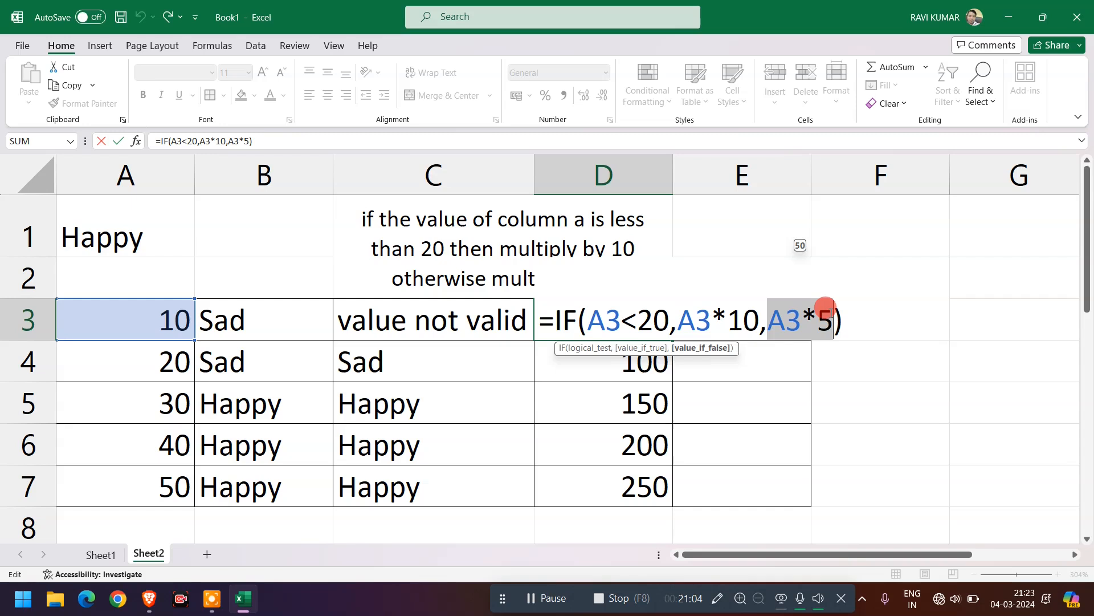
key(Return)
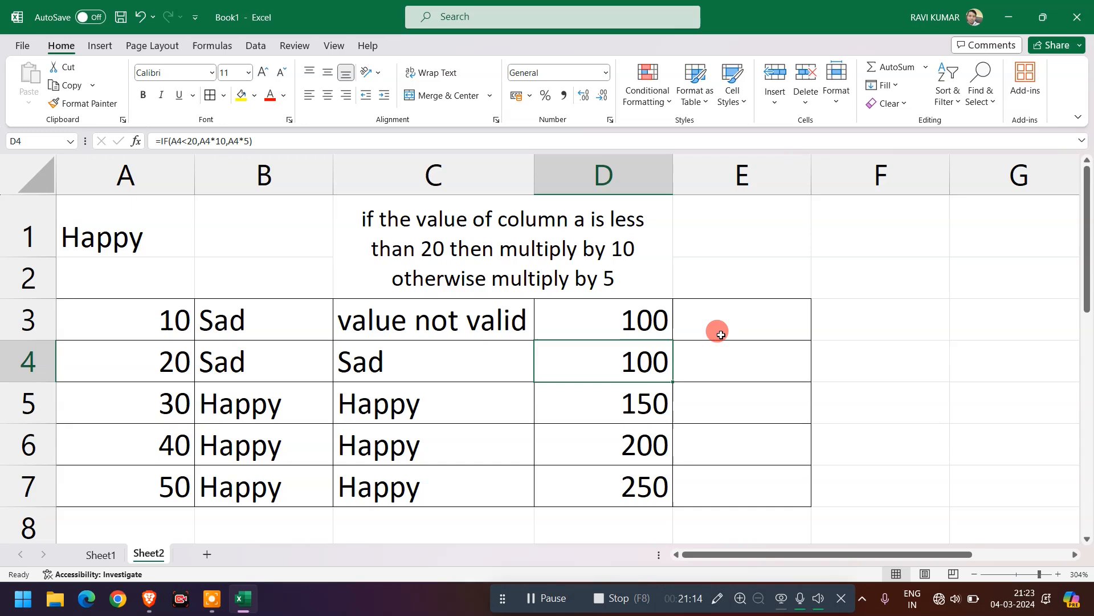
scroll(570, 383, down, 2)
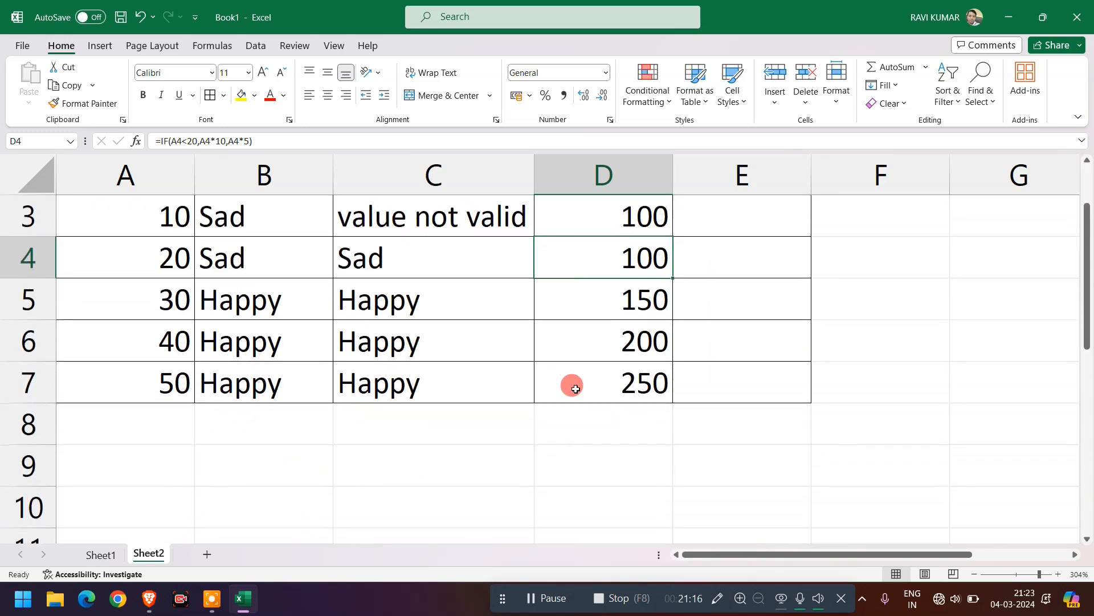
scroll(572, 387, up, 2)
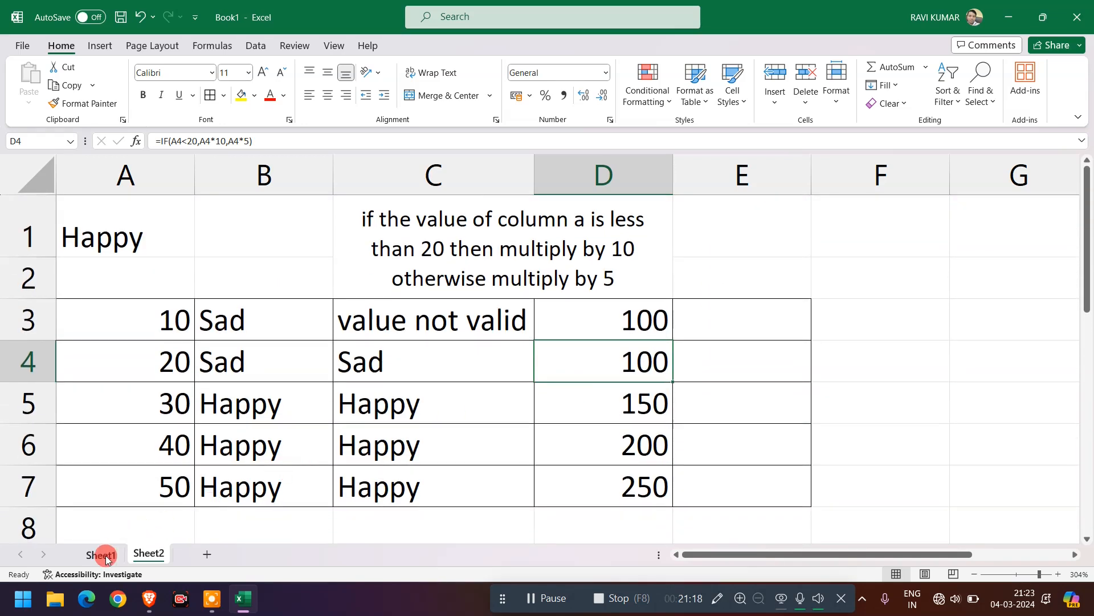
Step: On Sheet1, start an IF formula in AMOUNT cell E2 with the logical test C2>1000
click(105, 556)
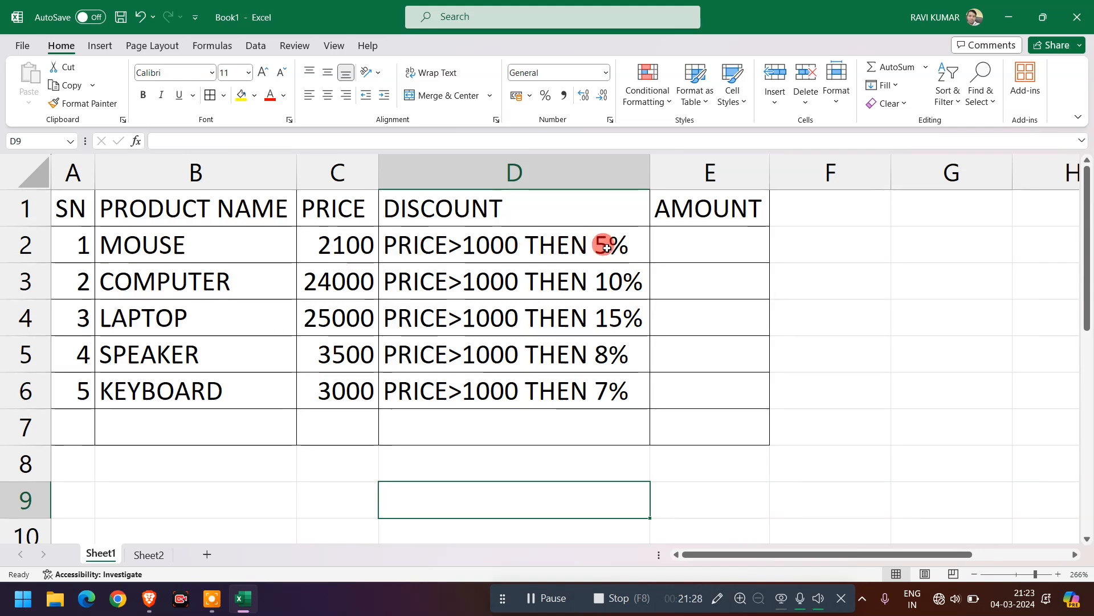
click(679, 248)
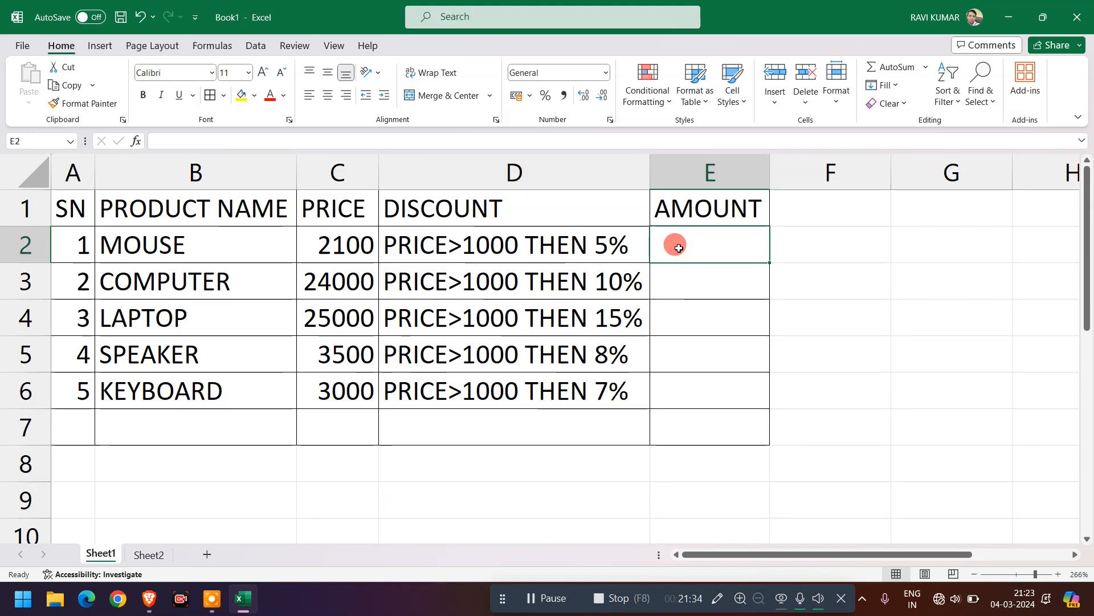
text(=)
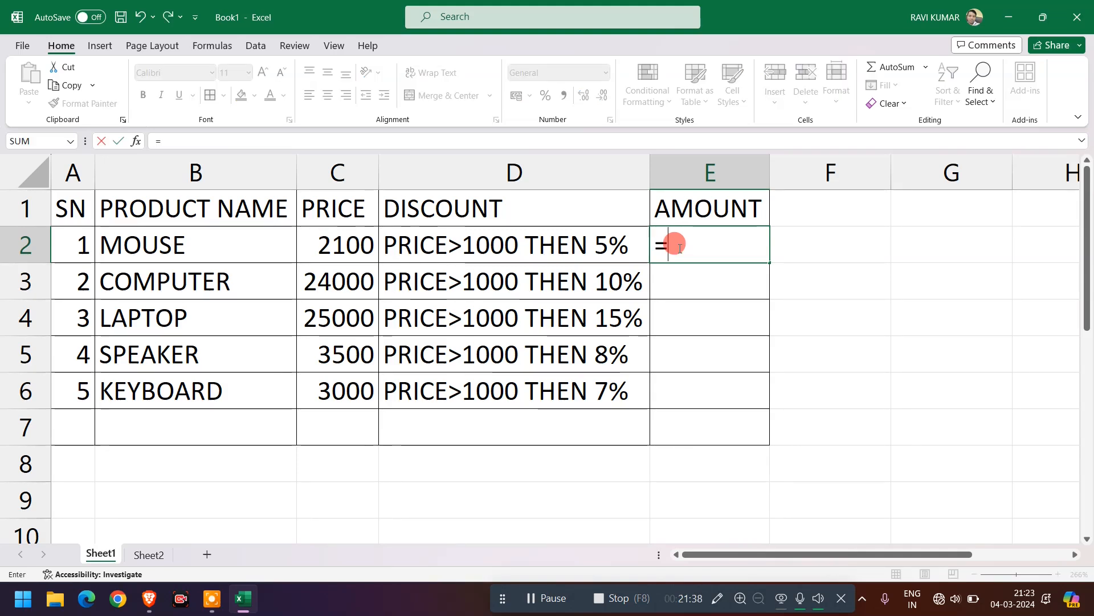
text(if)
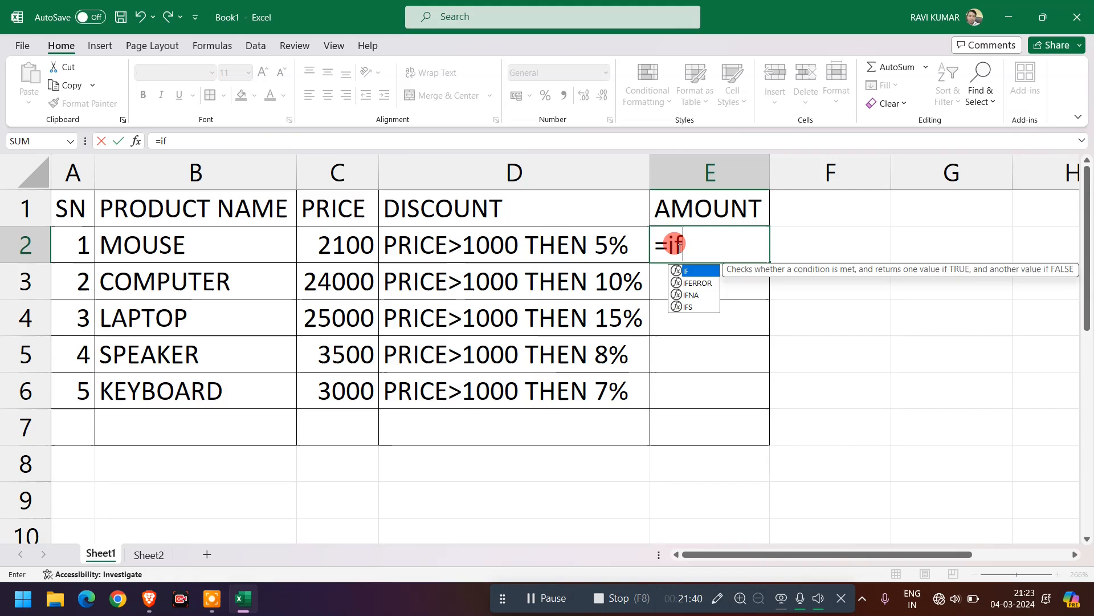
text(()
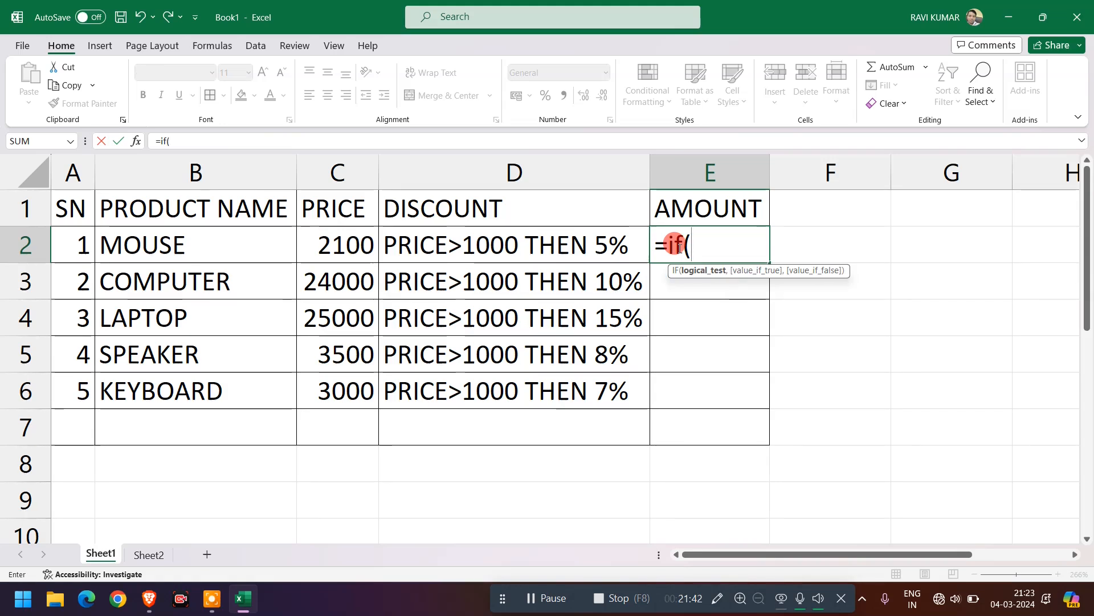
text(c2)
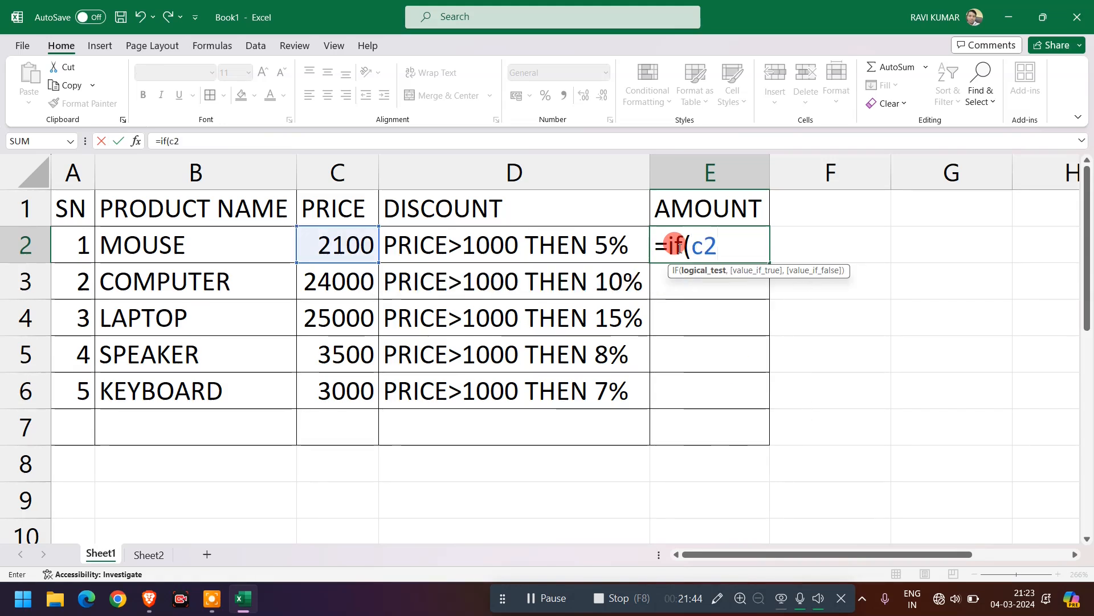
text(>)
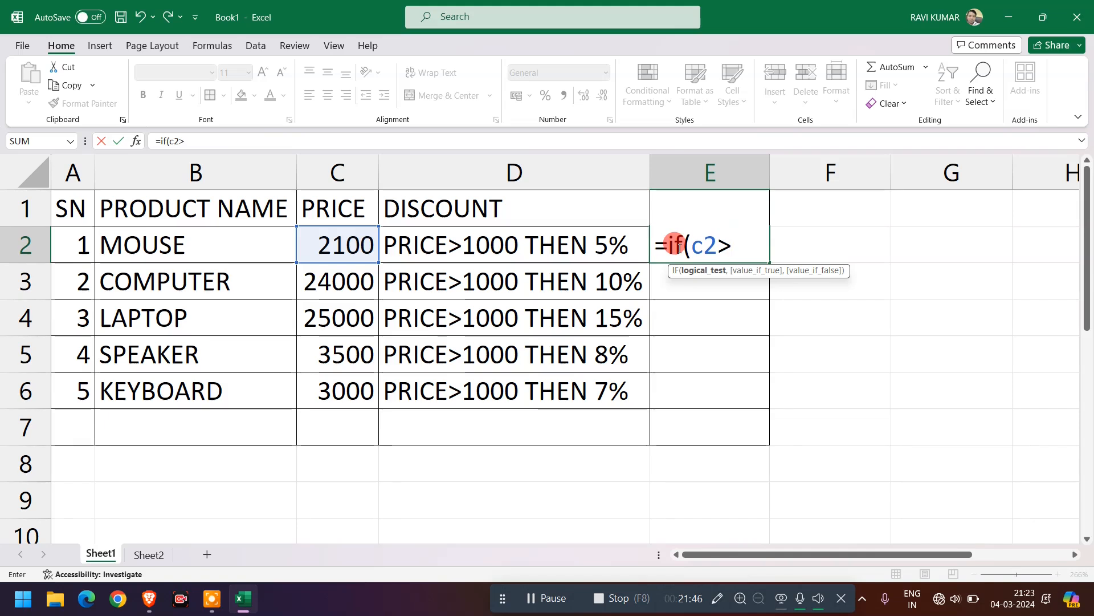
text(1000,)
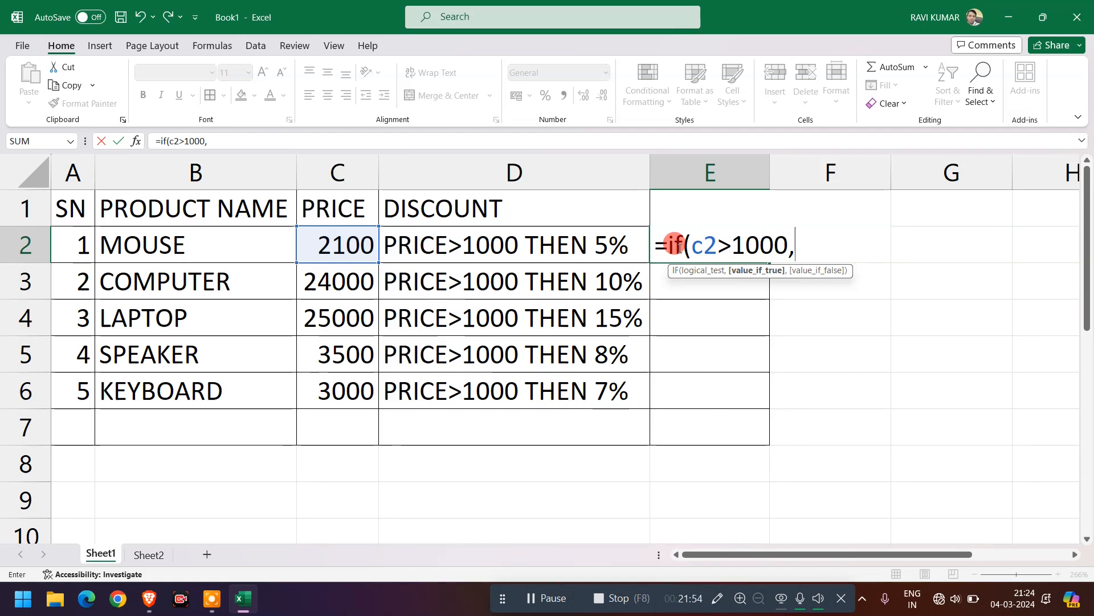
text(c2*5)
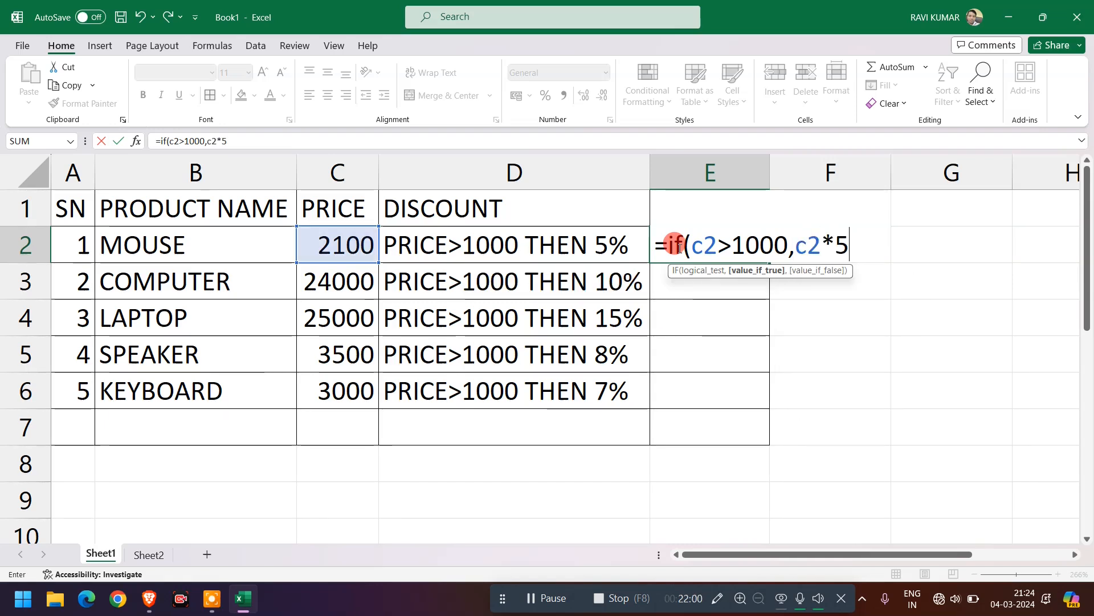
key(BackSpace)
key(BackSpace)
key(BackSpace)
key(BackSpace)
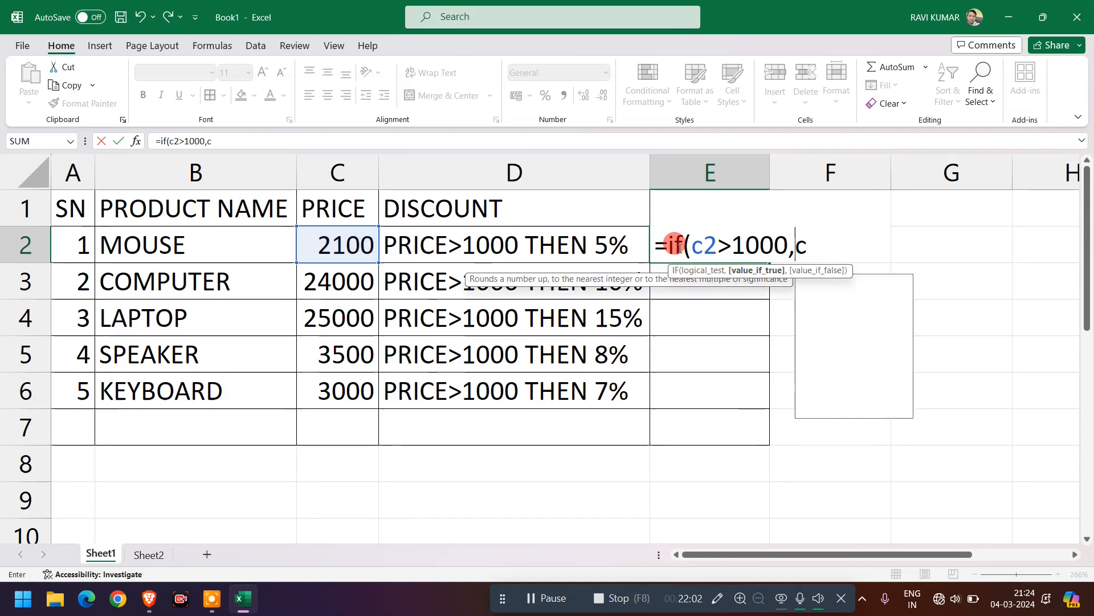
Step: Complete E2's IF formula with (C2*5)/100 as the true value and C2 as the false value
text(()
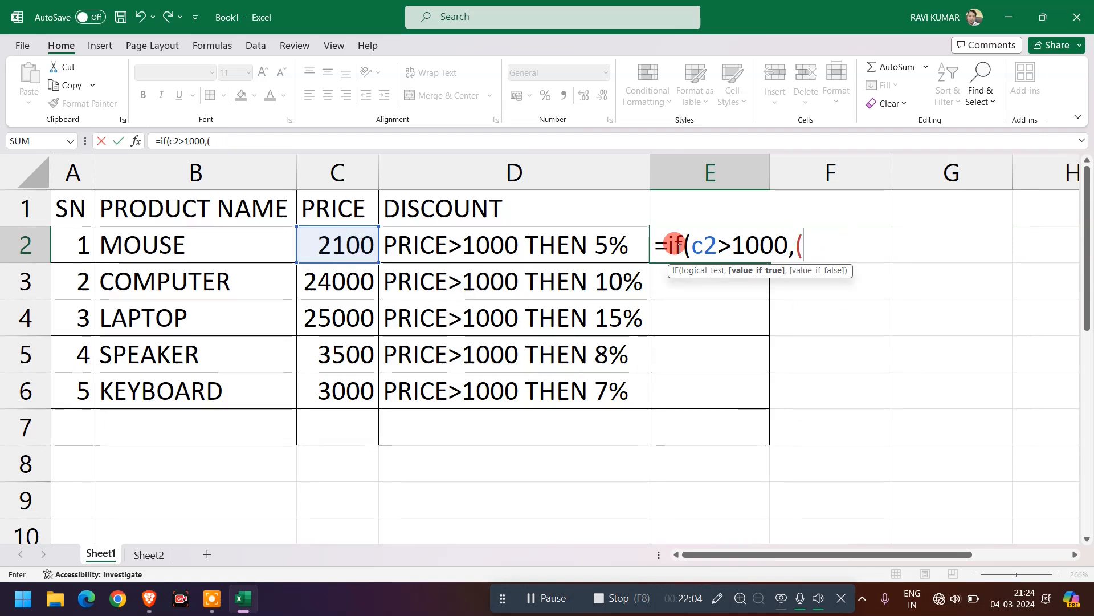
text(c2)
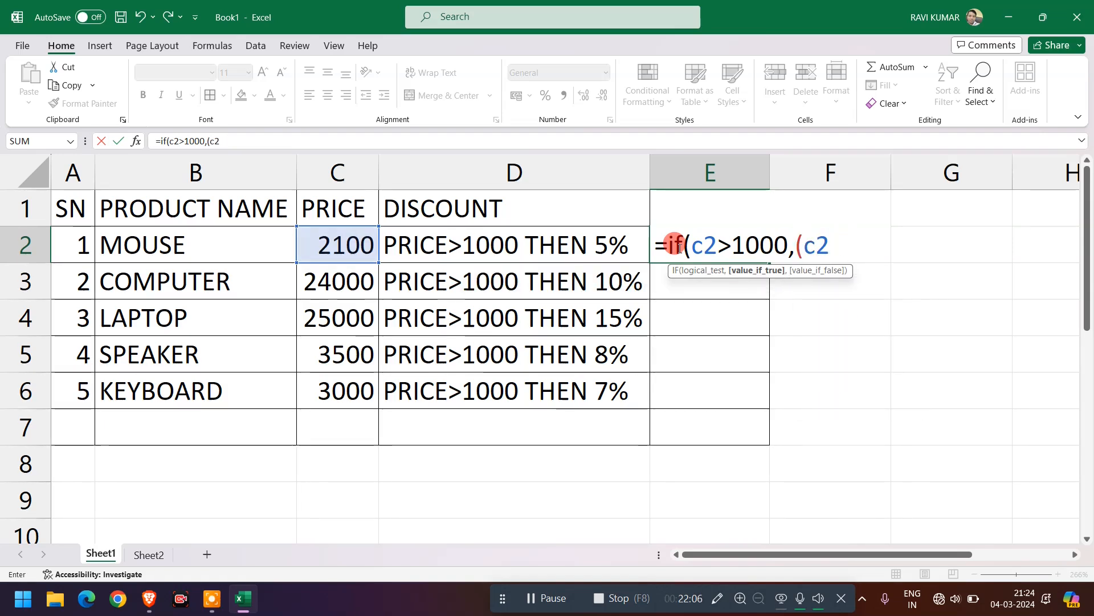
text(*5)
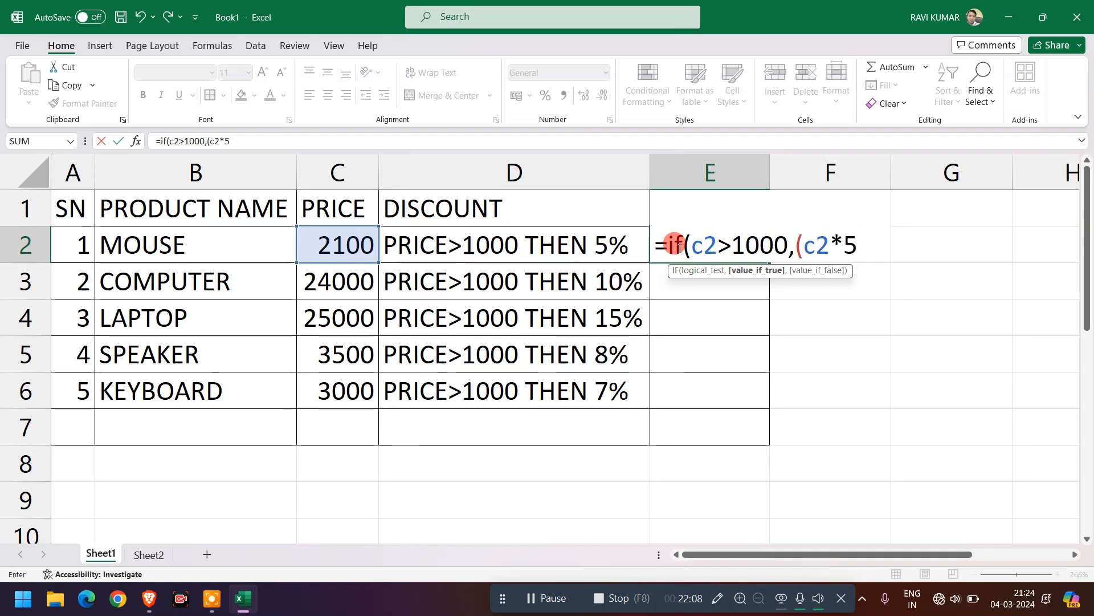
text()/)
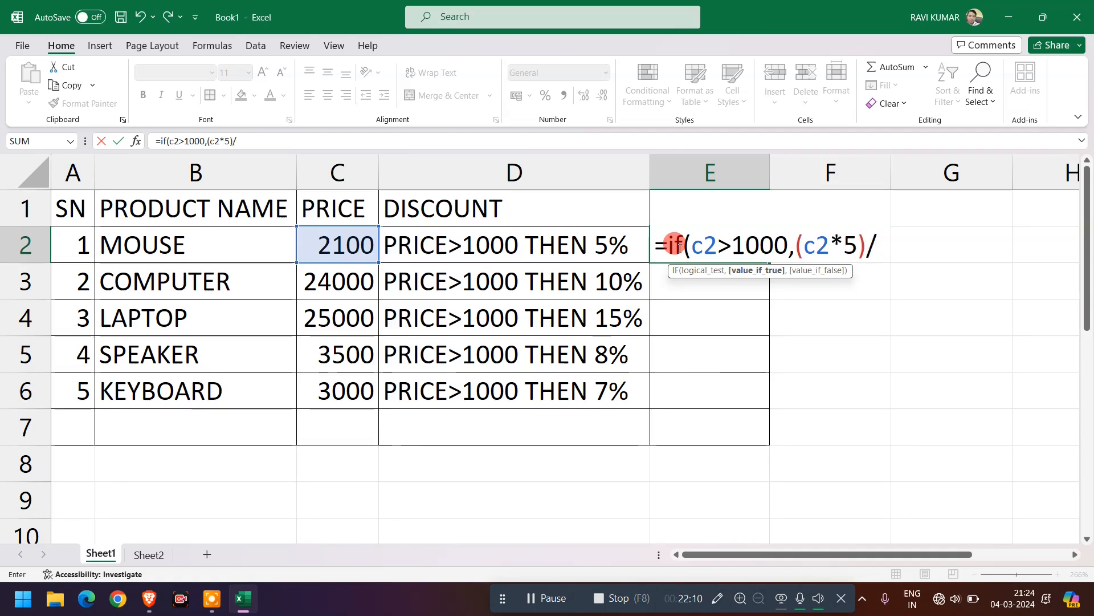
text(100)
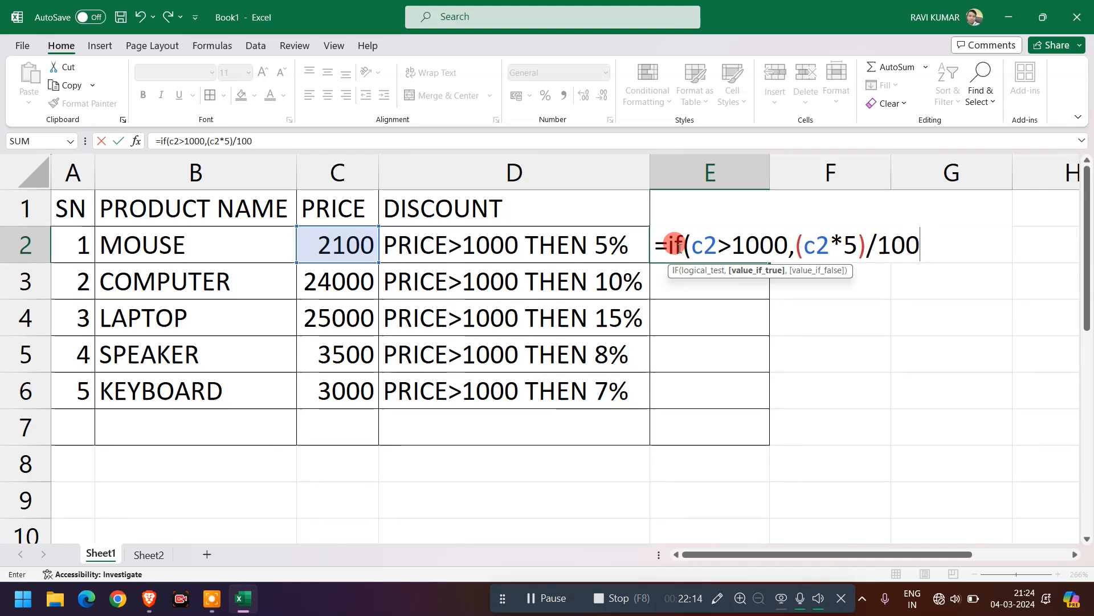
text(,)
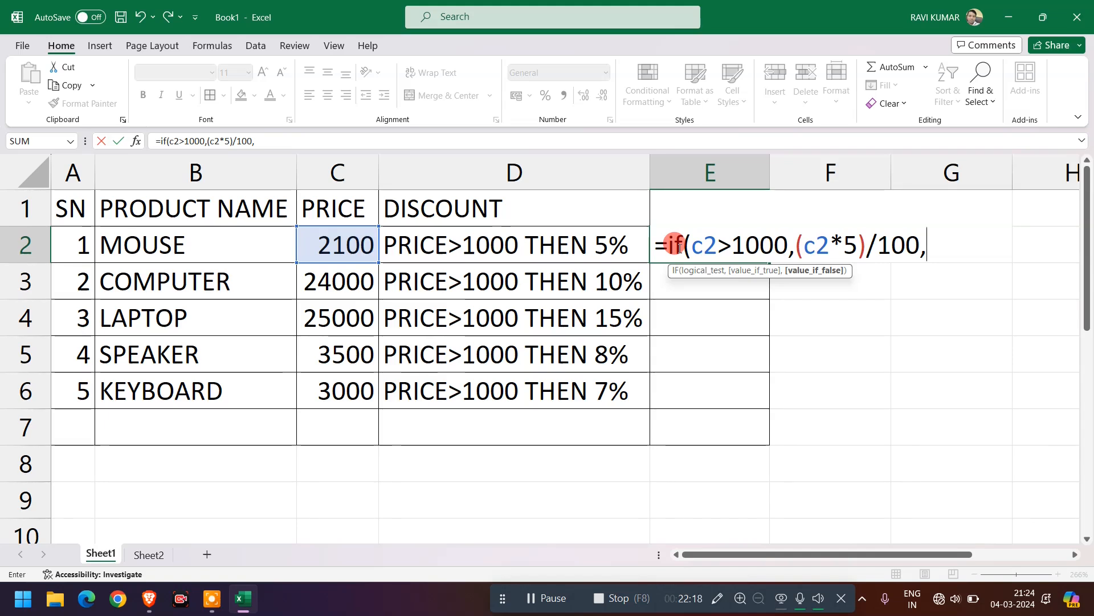
text(c2)
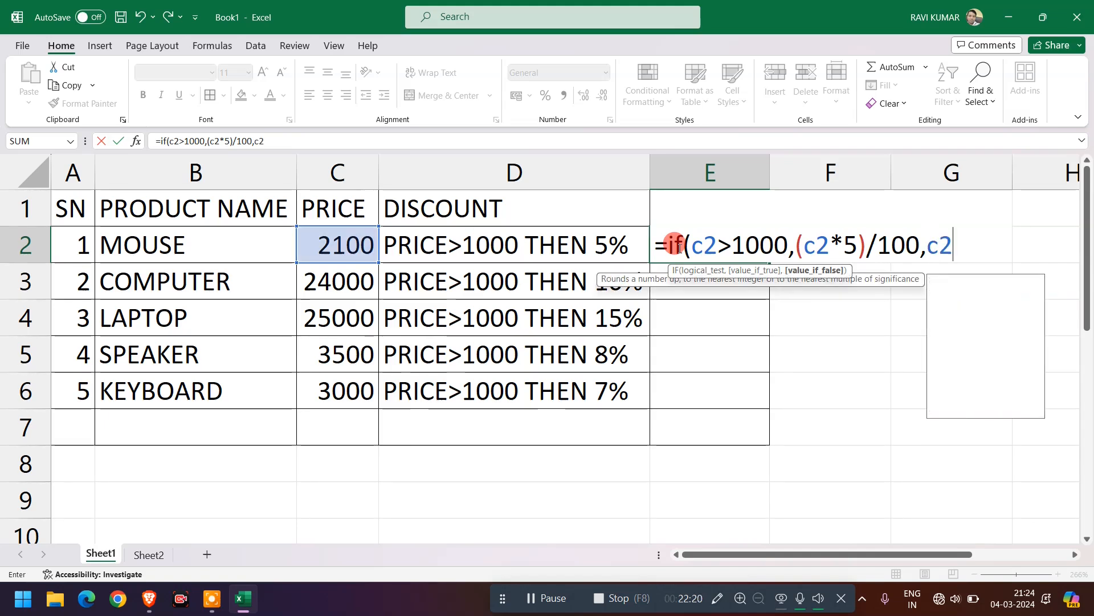
text())
key(Return)
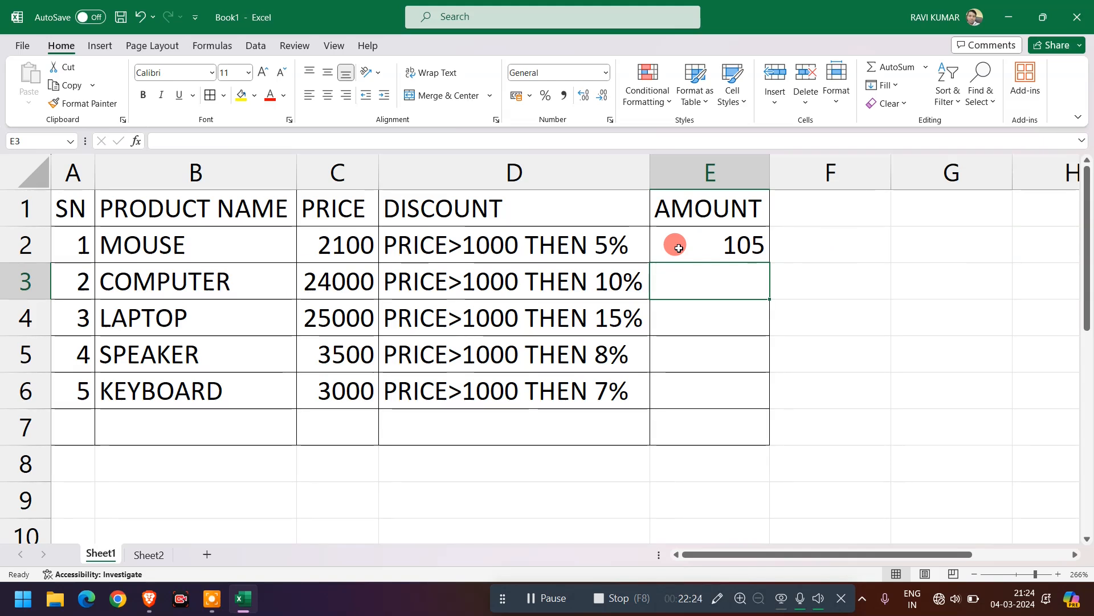
Step: Edit E2's formula so the true value subtracts the discount from A2, as A2-(C2*5)/100
double_click(713, 244)
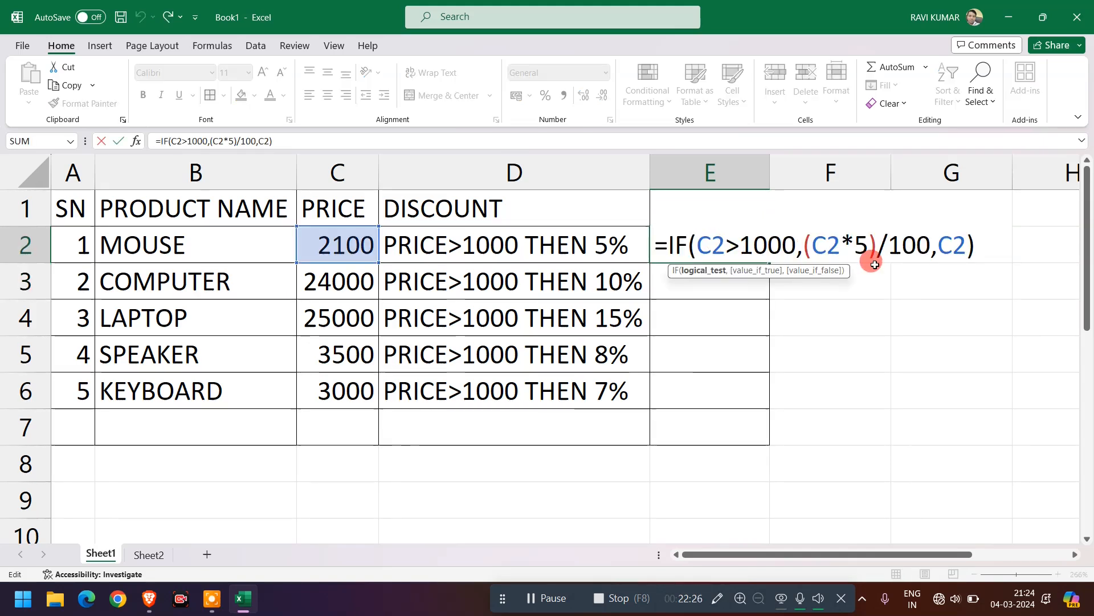
click(801, 237)
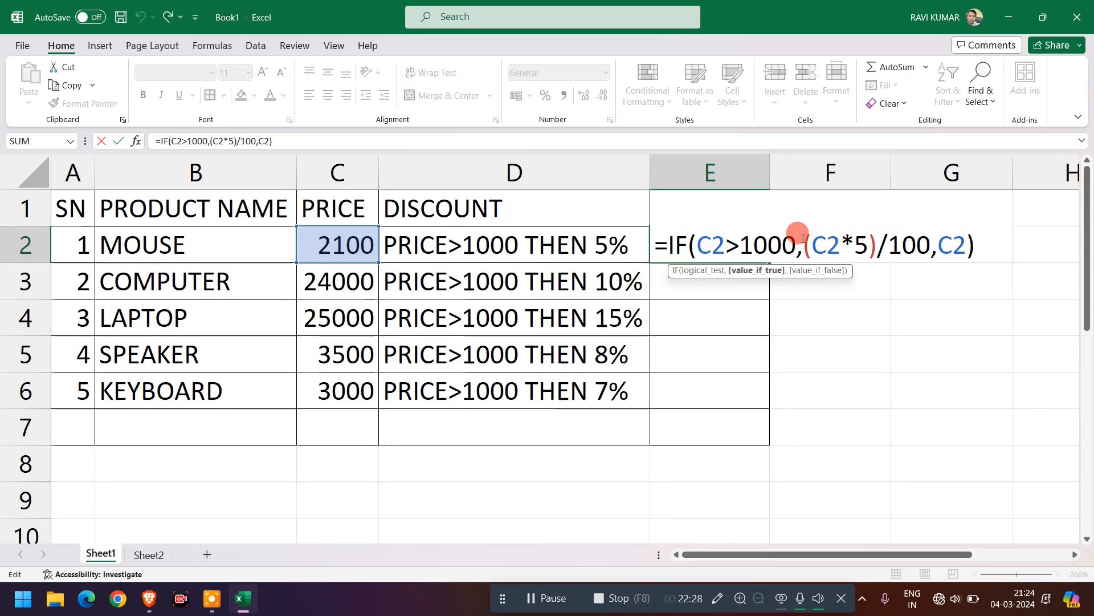
text(a2)
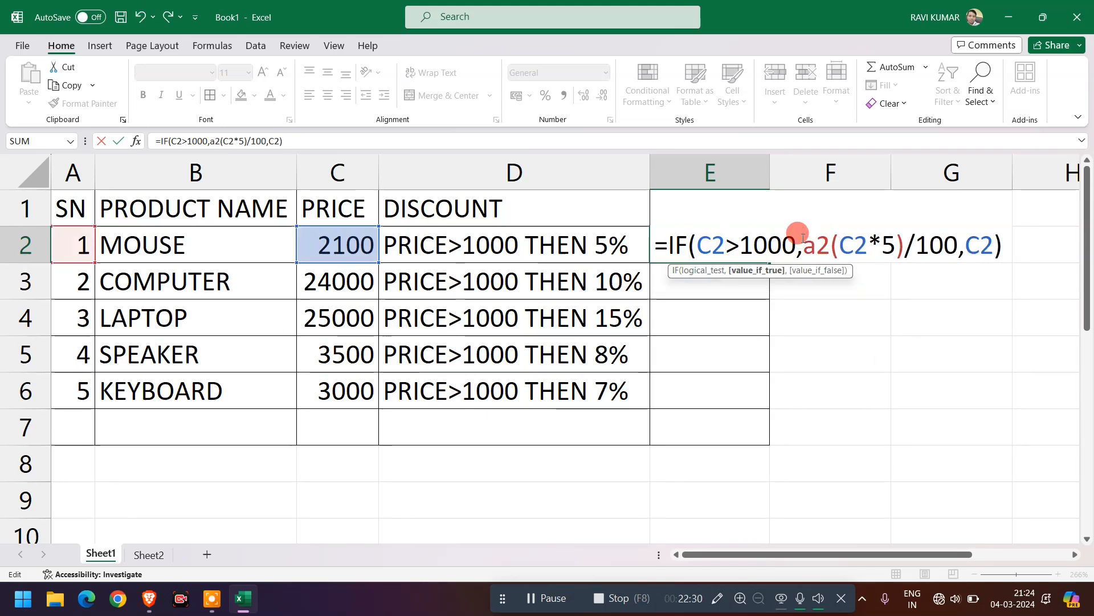
text(-)
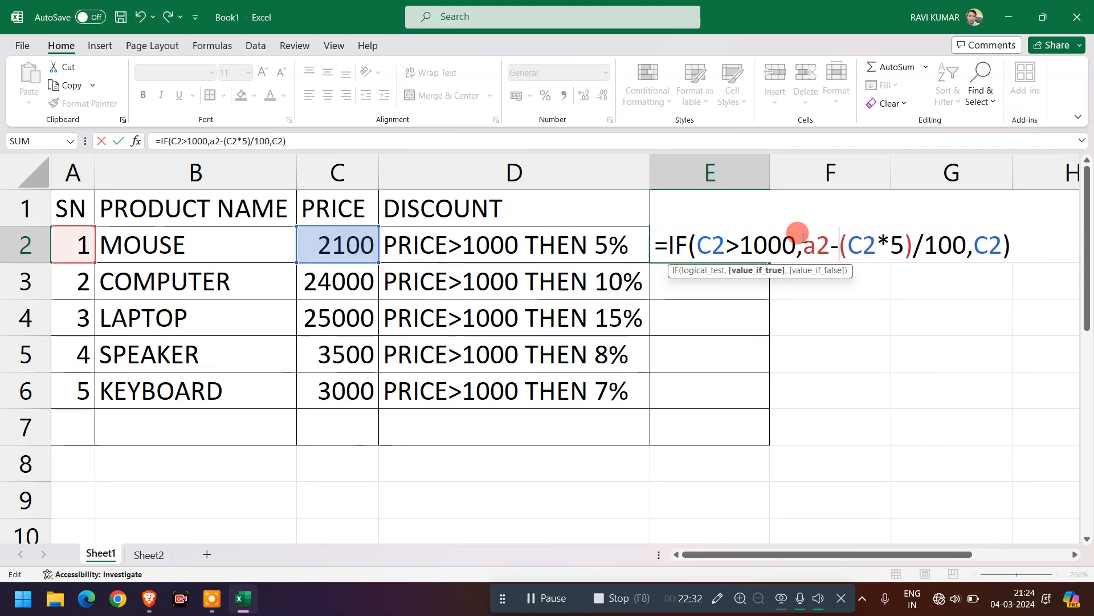
key(Return)
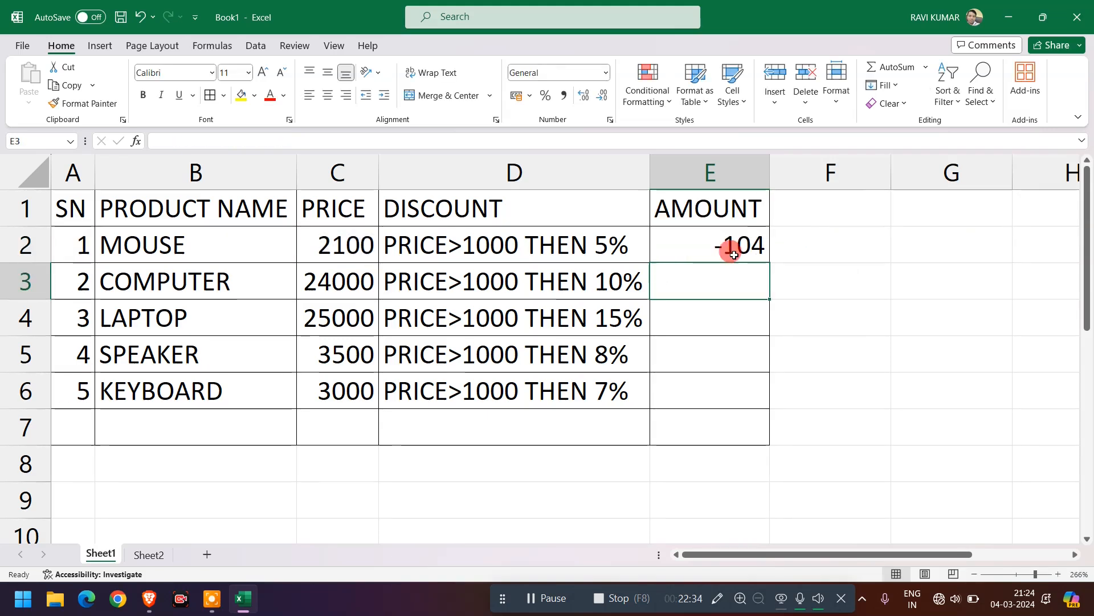
Step: Enclose the discount calculation in E2's true value in its own parentheses, giving A2-((C2*5)/100)
double_click(701, 243)
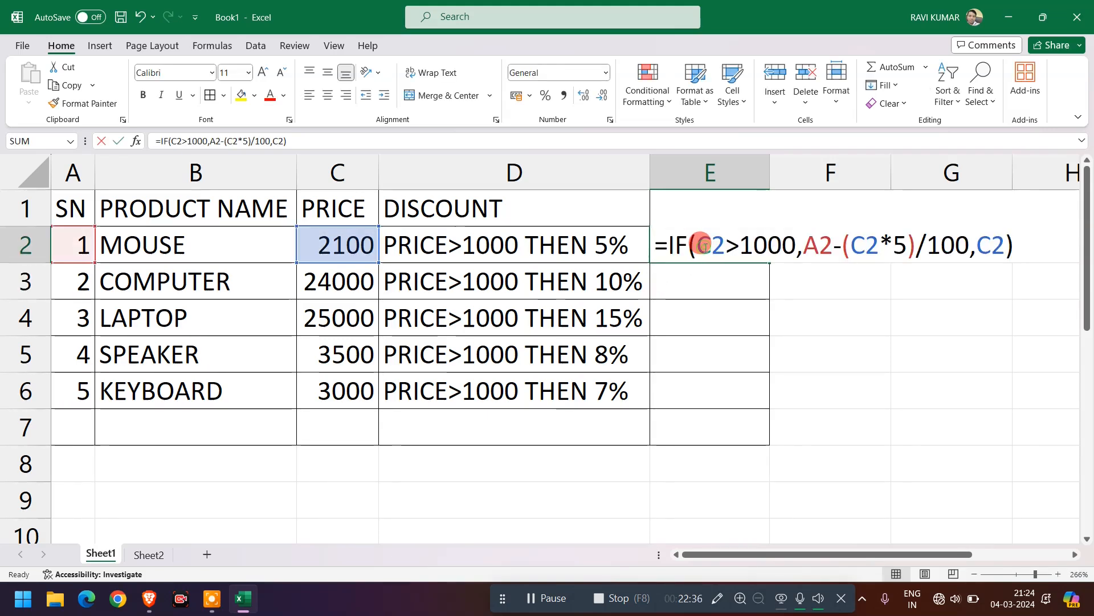
click(844, 239)
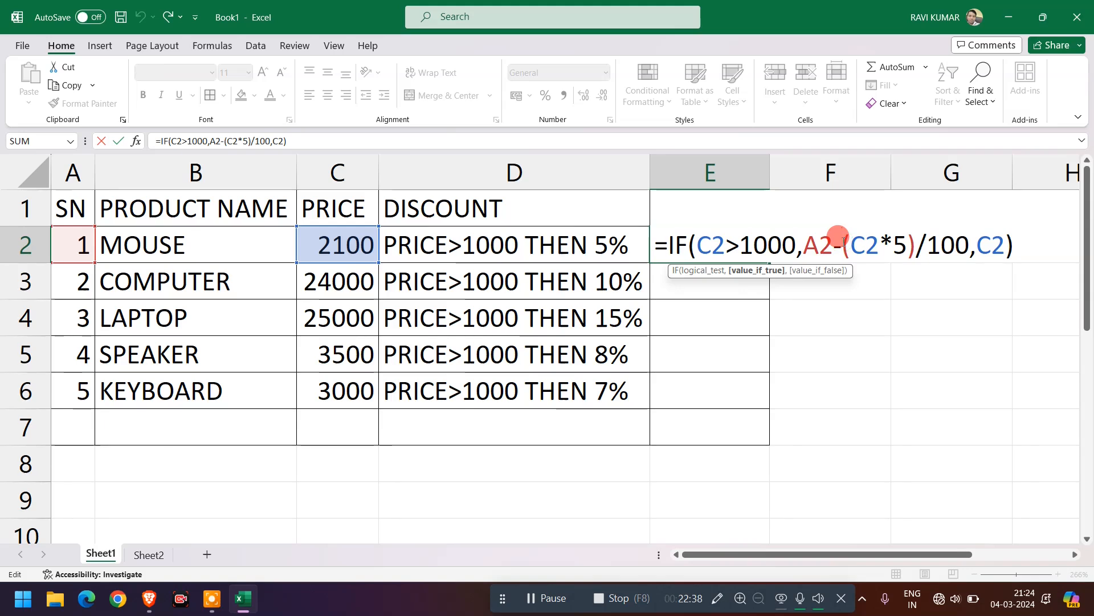
text((C2*5)
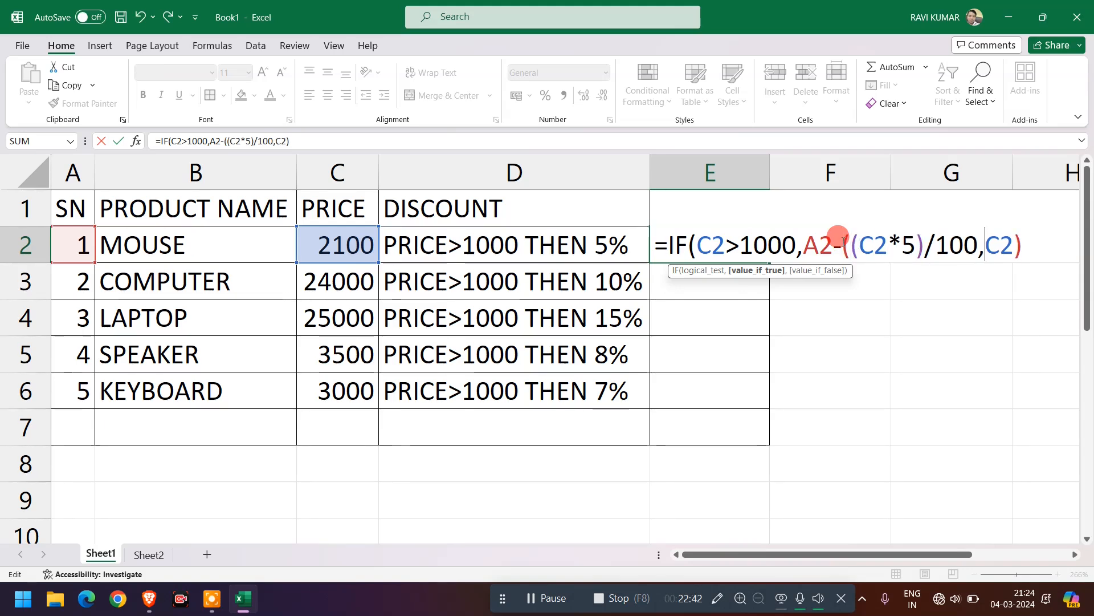
text())
key(Return)
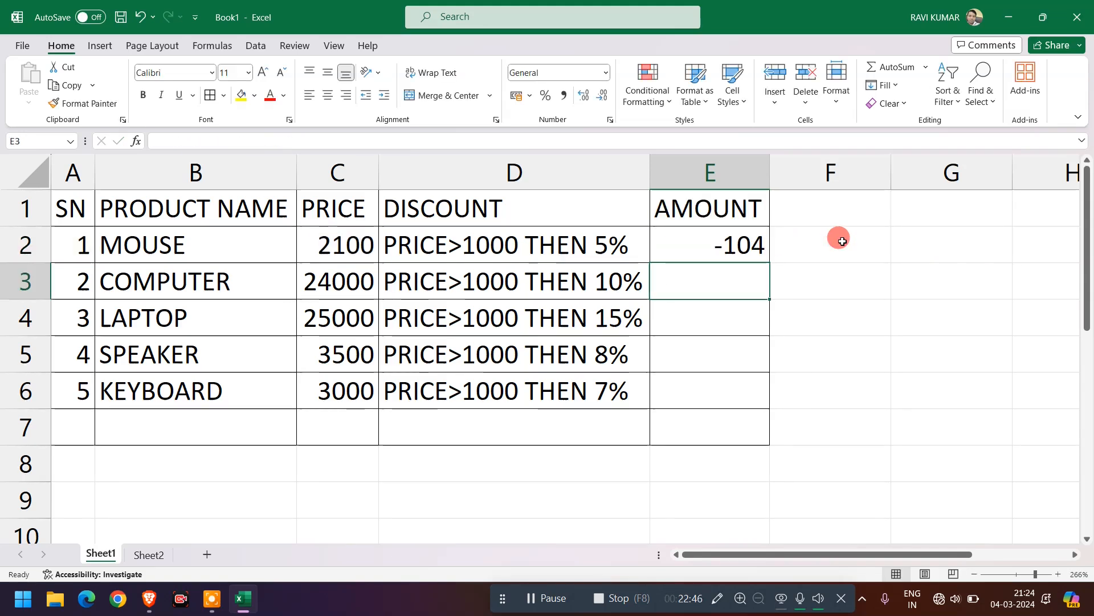
Step: Correct the A2 reference in E2's formula to C2, making it =IF(C2>1000,C2-((C2*5)/100),C2)
double_click(712, 241)
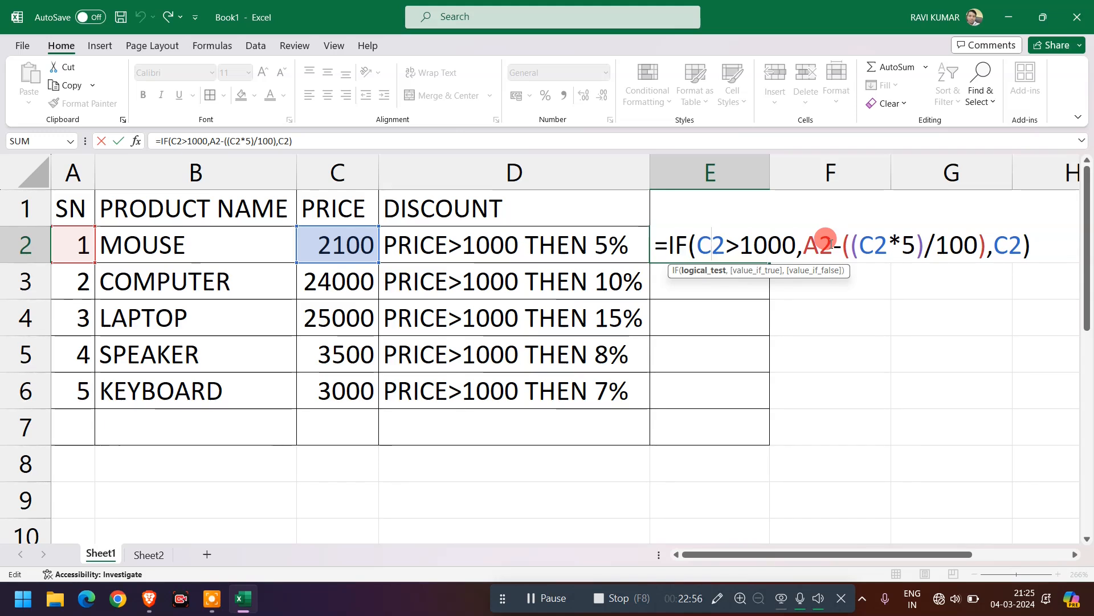
click(804, 239)
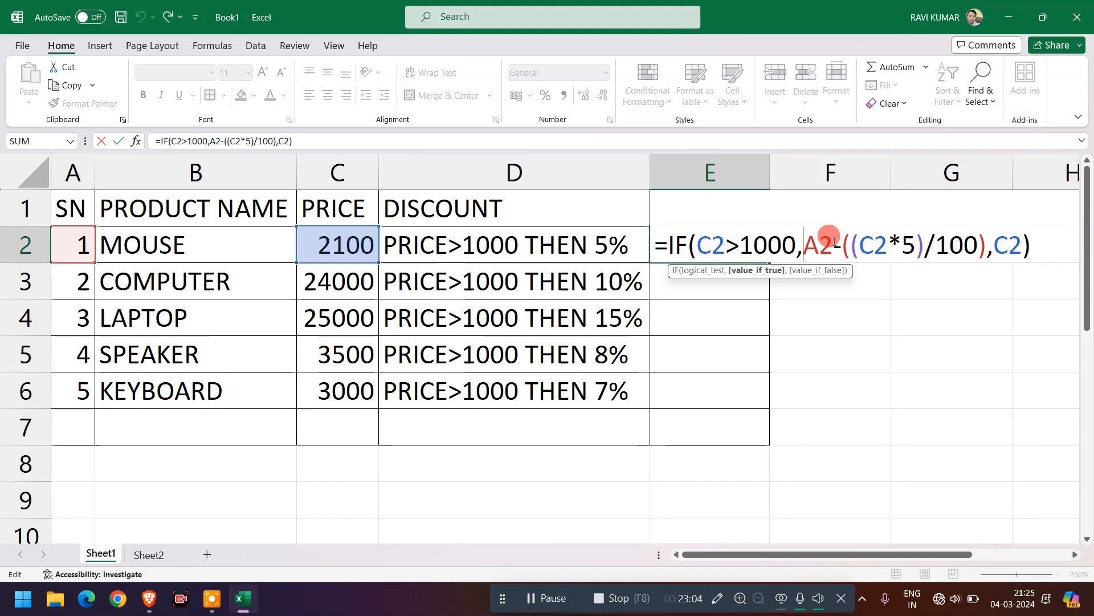
key(shift+Right)
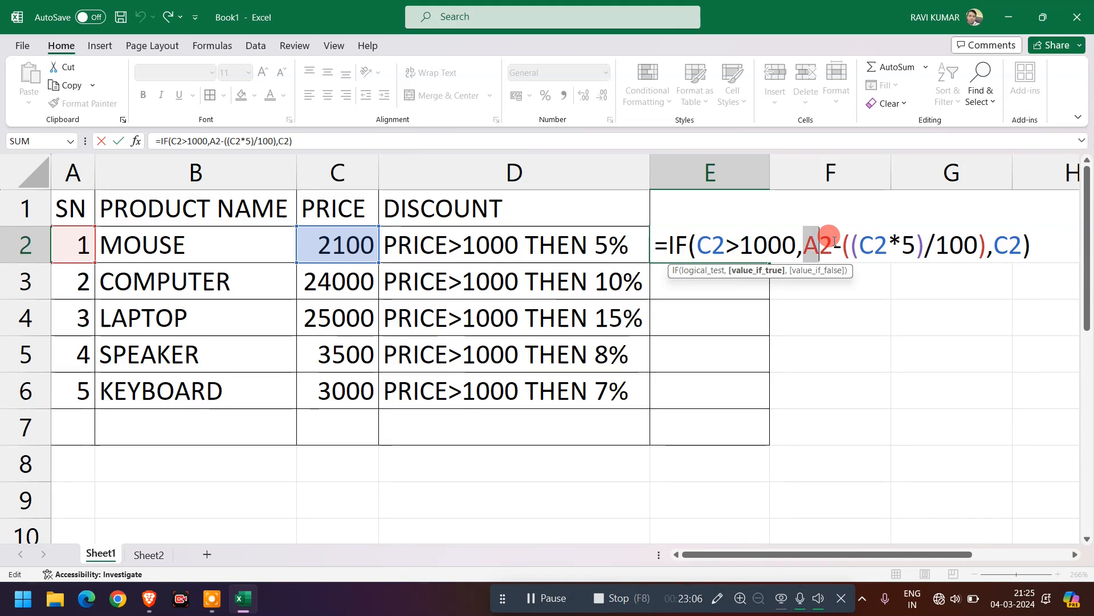
text(c)
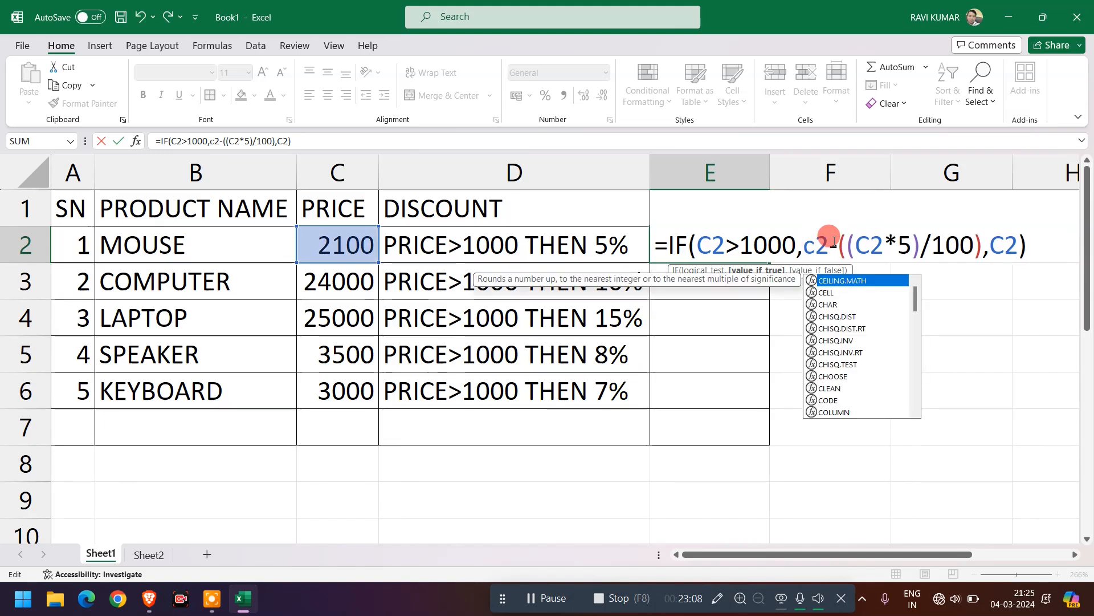
key(Return)
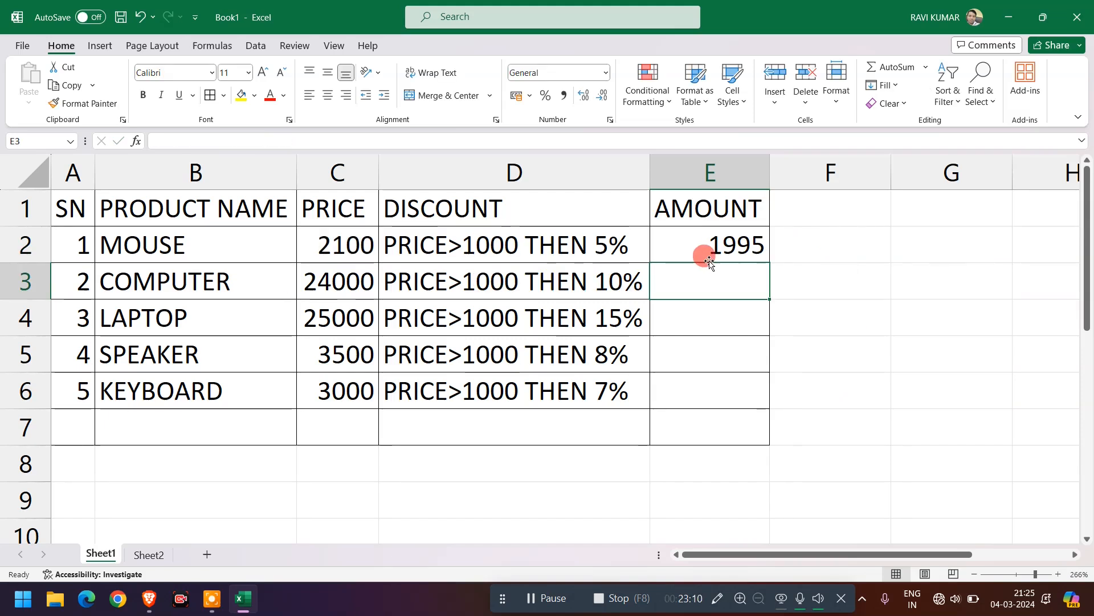
Step: Copy the mouse's discount formula from E2 into cells E3 through E6
click(716, 244)
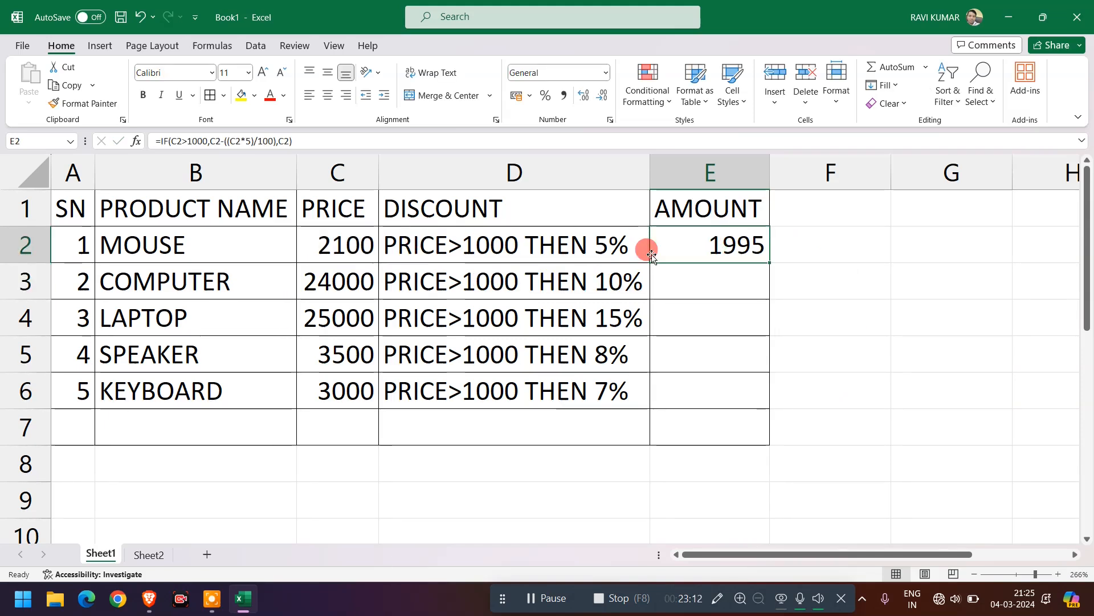
click(347, 242)
click(733, 245)
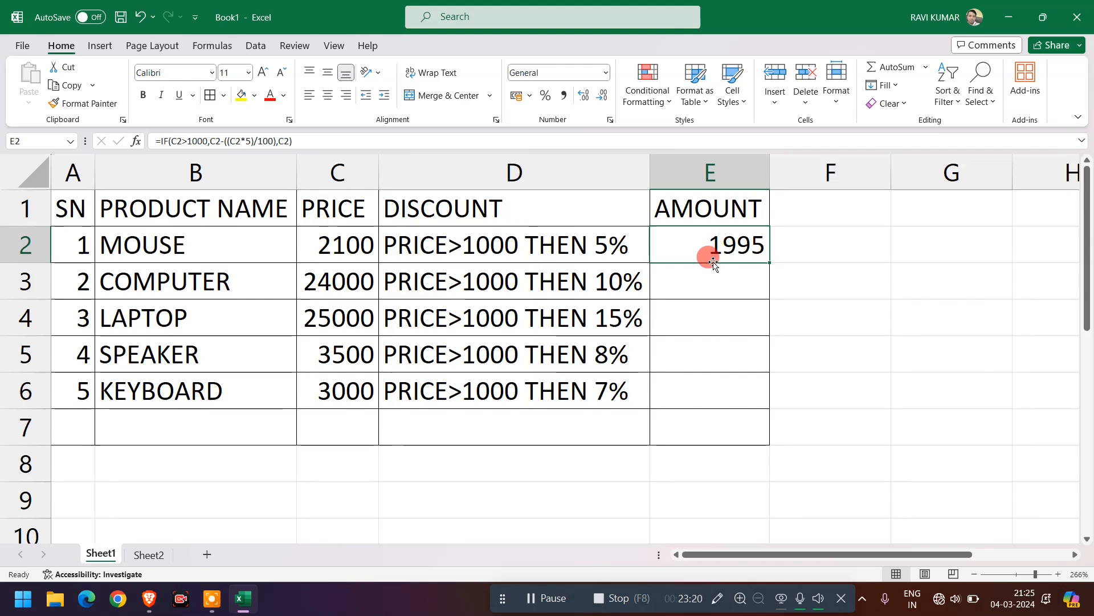
key(ctrl+c)
click(695, 279)
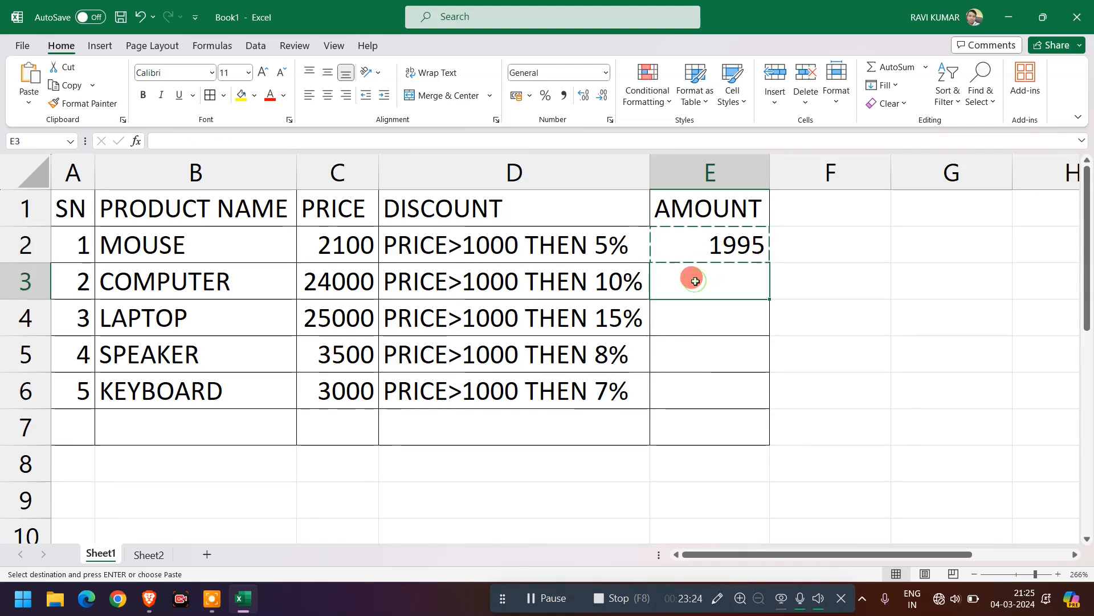
key(ctrl+v)
key(Down)
key(ctrl+v)
key(Down)
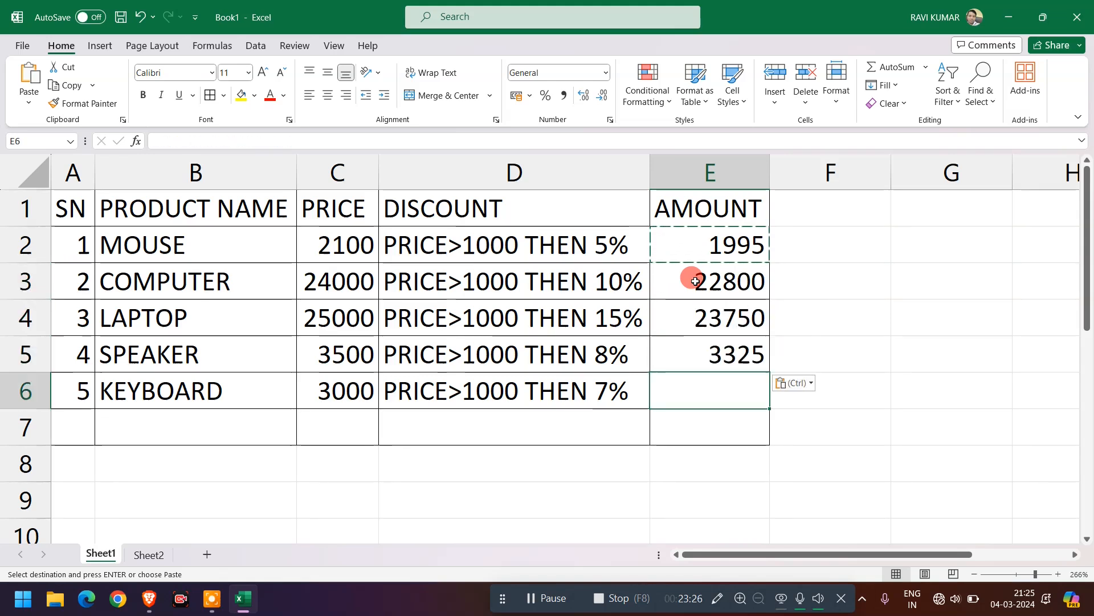
key(ctrl+v)
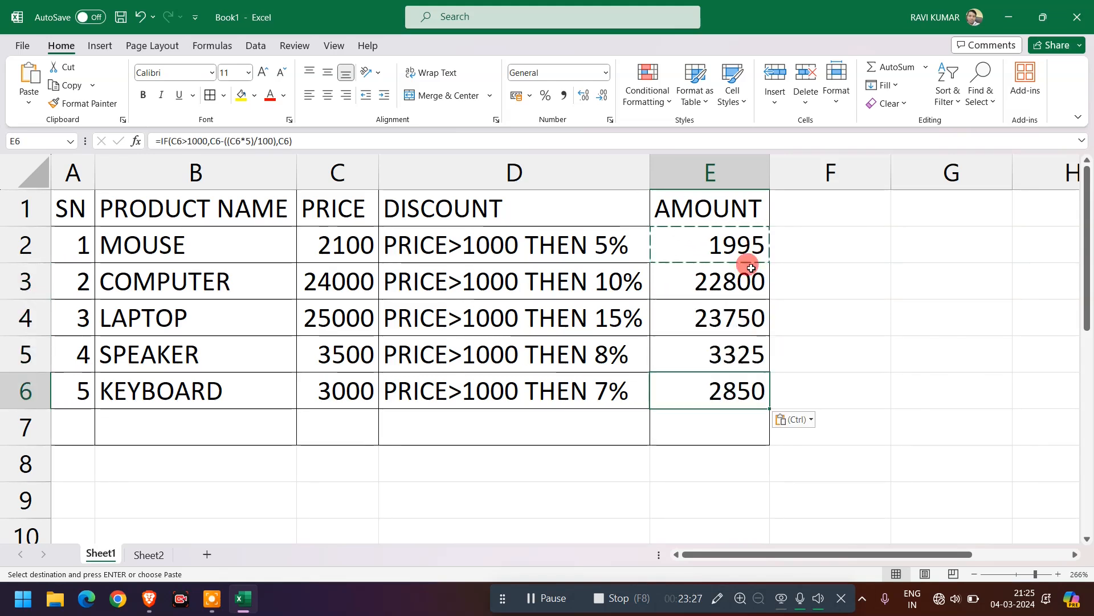
Step: Set the discount rate in the computer's formula in E3 to 10, making it =IF(C3>1000,C3-((C3*10)/100),C3)
click(714, 283)
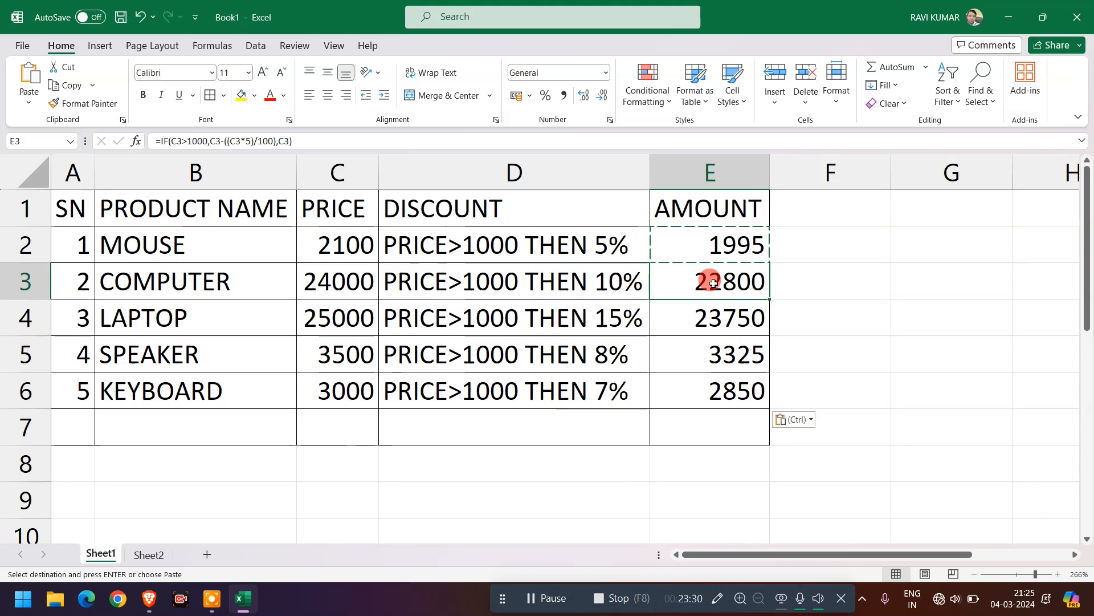
double_click(713, 282)
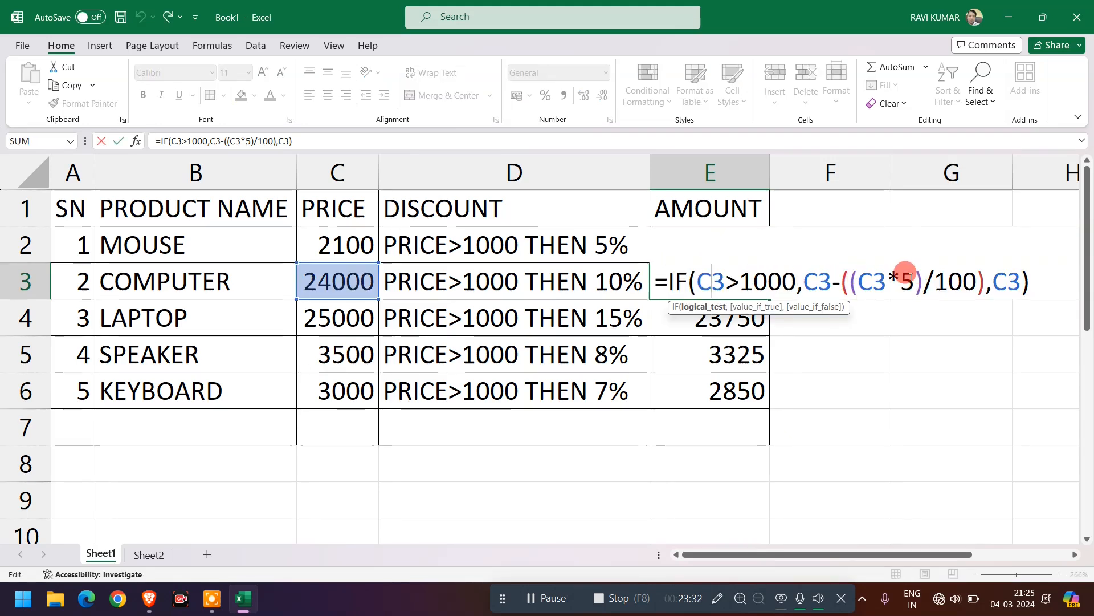
click(906, 278)
key(BackSpace)
text(10)
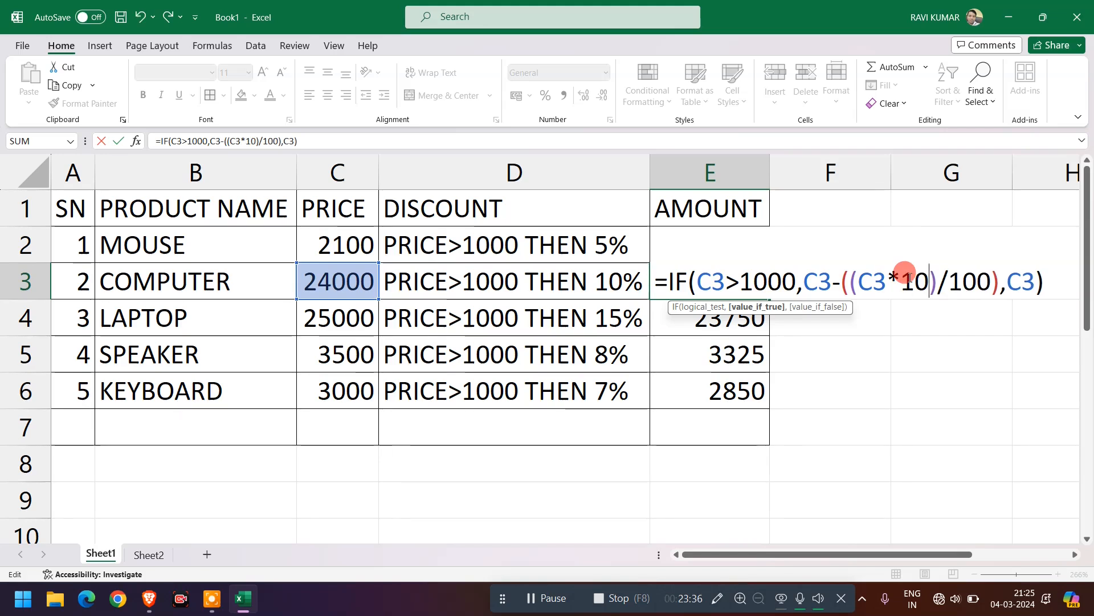
key(Return)
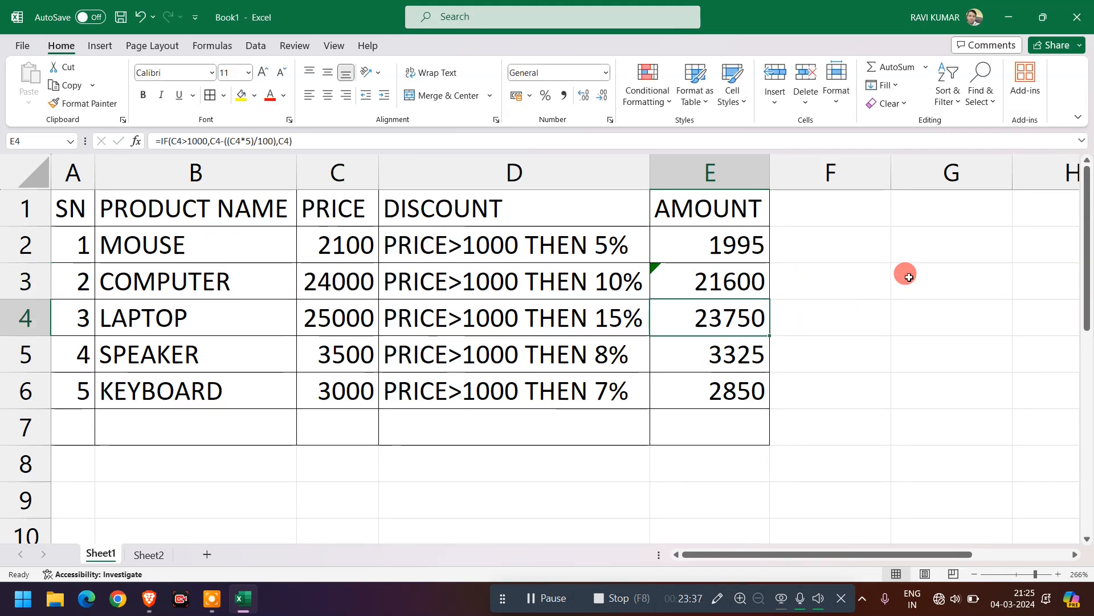
Step: Set the discount rate in the laptop's formula in E4 to 15, making it =IF(C4>1000,C4-((C4*15)/100),C4)
double_click(727, 298)
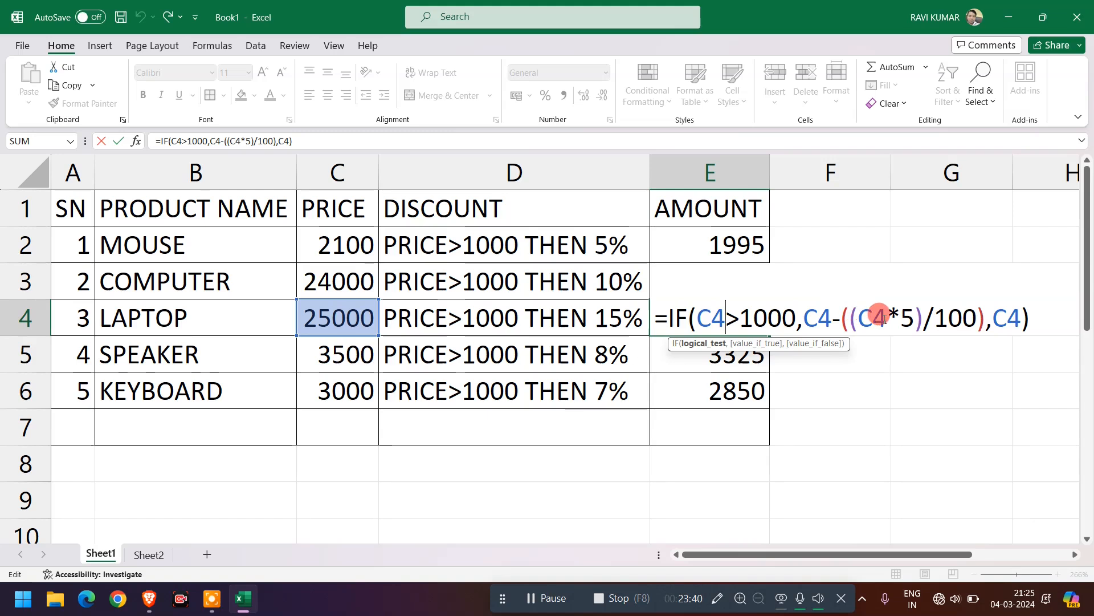
click(903, 317)
text(1)
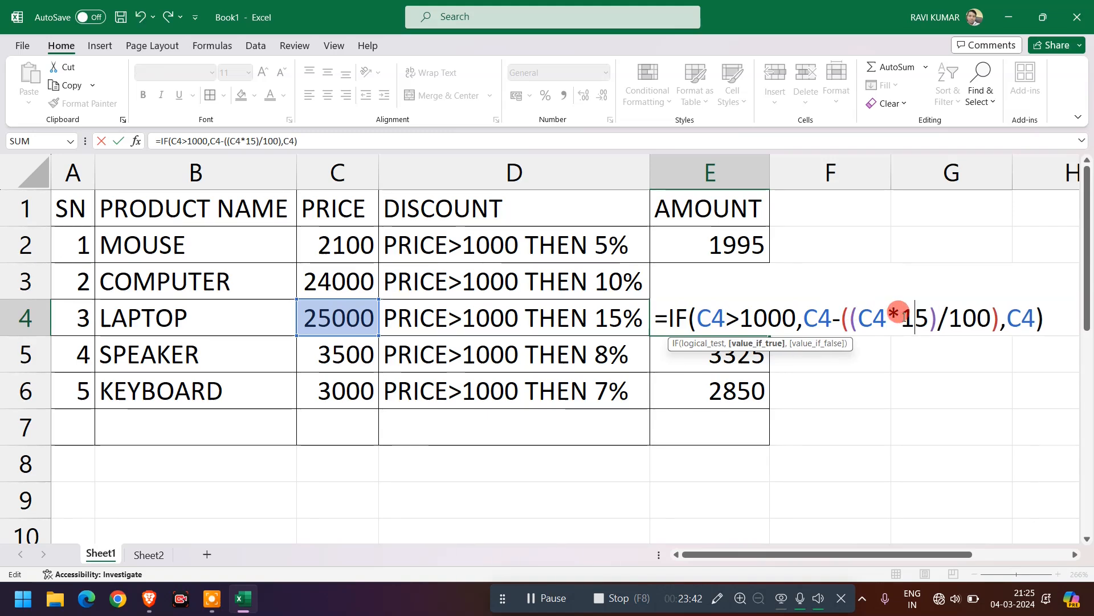
key(Return)
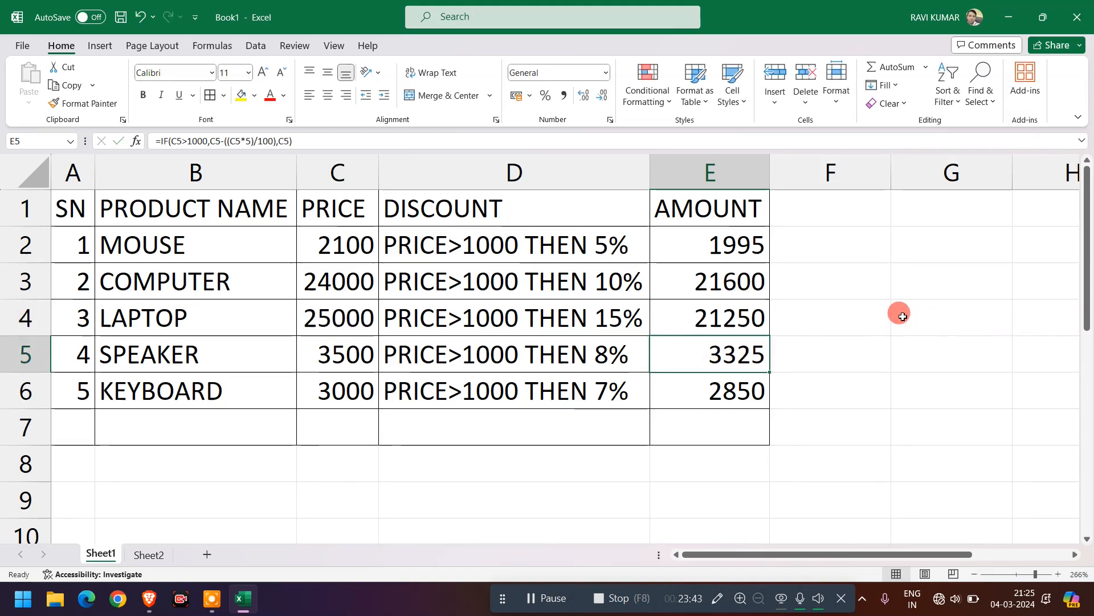
Step: Set the discount rate in the speaker's formula in E5 to 8, making it =IF(C5>1000,C5-((C5*8)/100),C5)
double_click(744, 346)
click(912, 354)
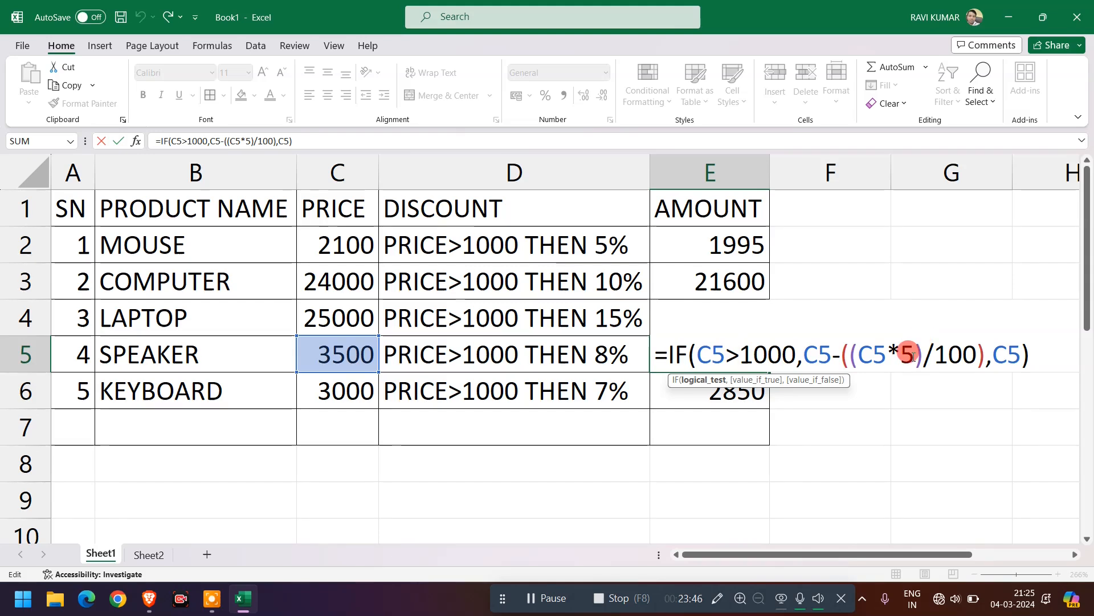
key(BackSpace)
text(8)
key(Return)
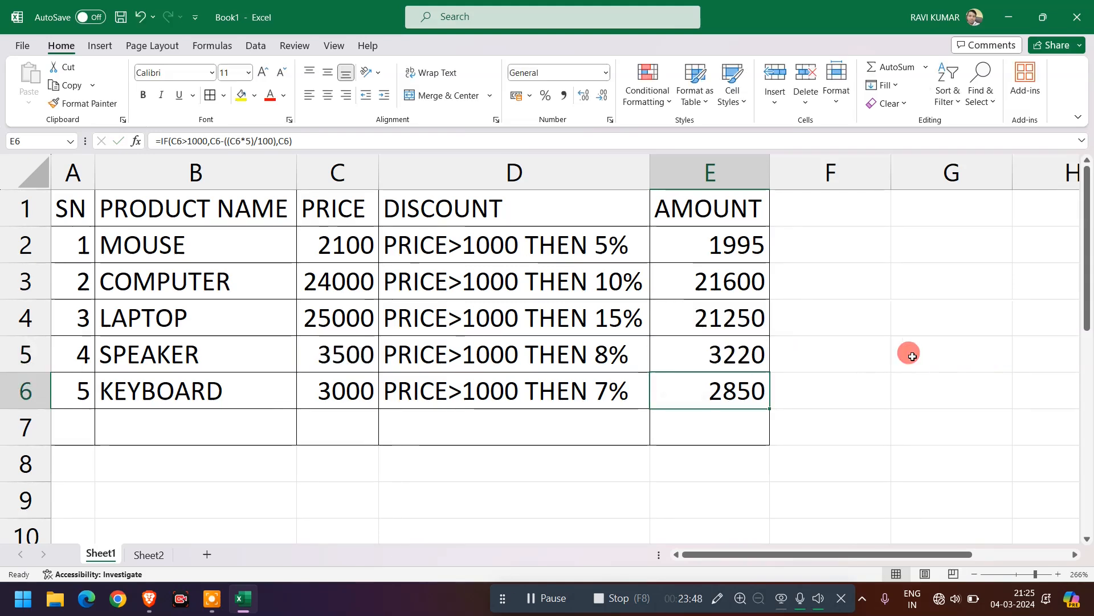
Step: Set the discount rate in the keyboard's formula in E6 to 7, making it =IF(C6>1000,C6-((C6*7)/100),C6)
double_click(735, 383)
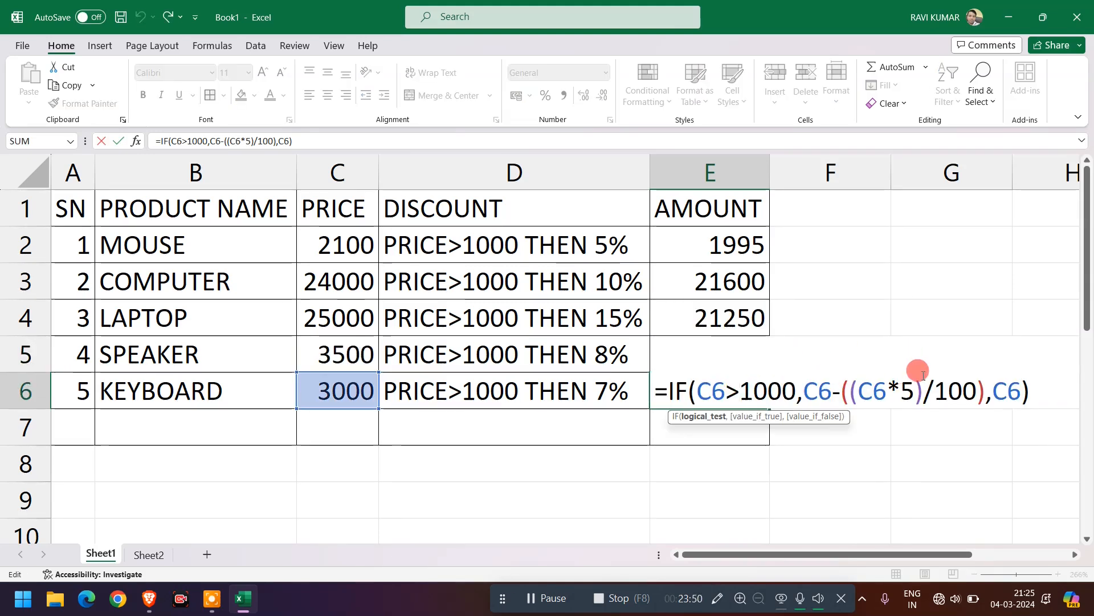
click(901, 391)
text(7)
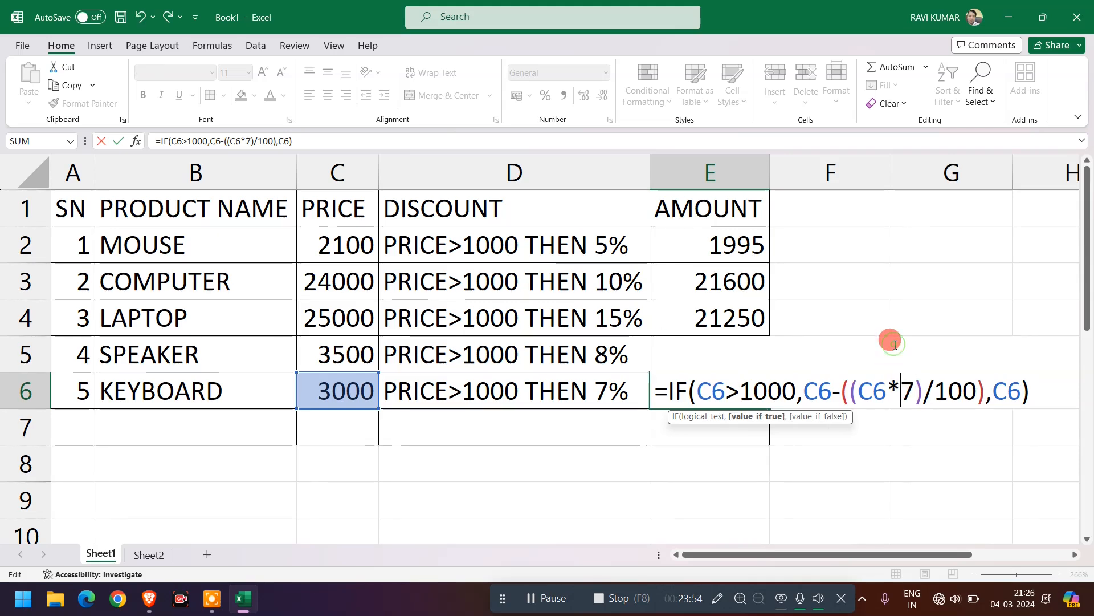
key(Return)
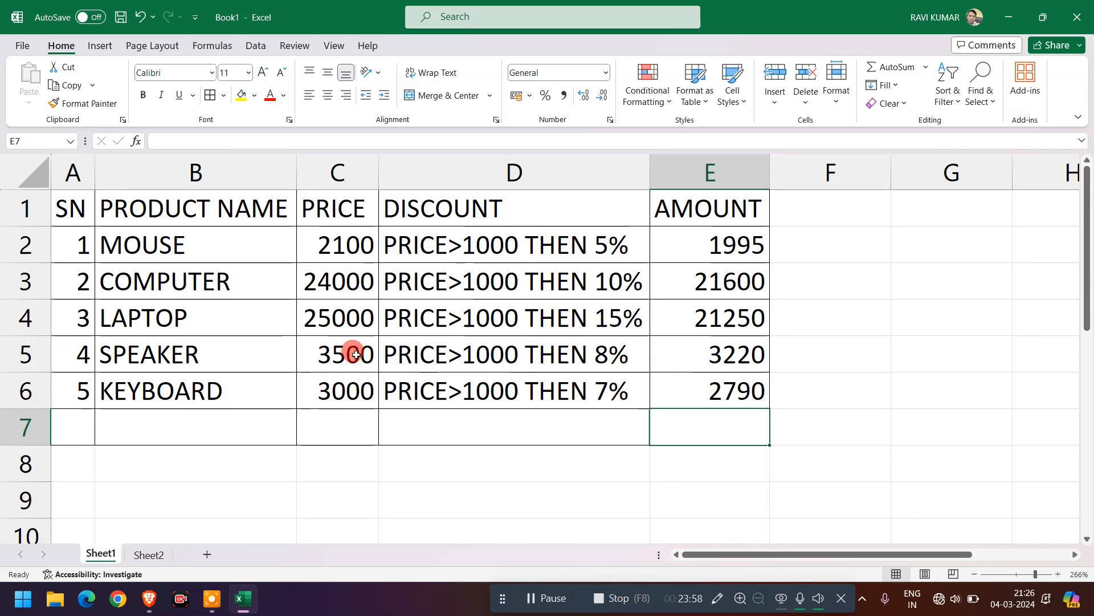
Step: Examine the logical test, true value and false value in the speaker's IF formula in E5
click(337, 351)
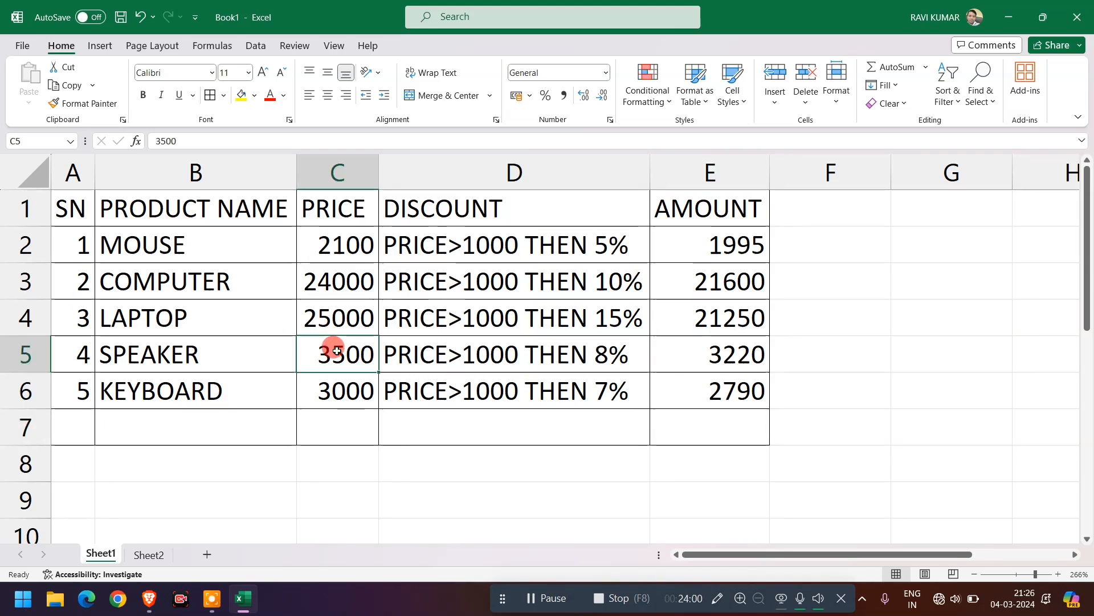
click(693, 349)
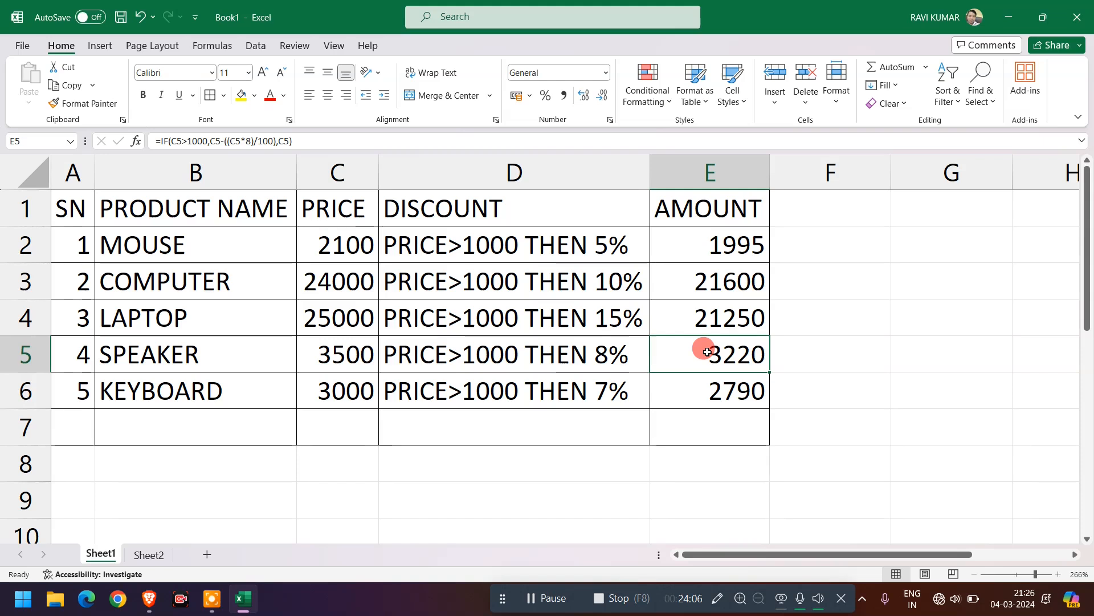
double_click(707, 352)
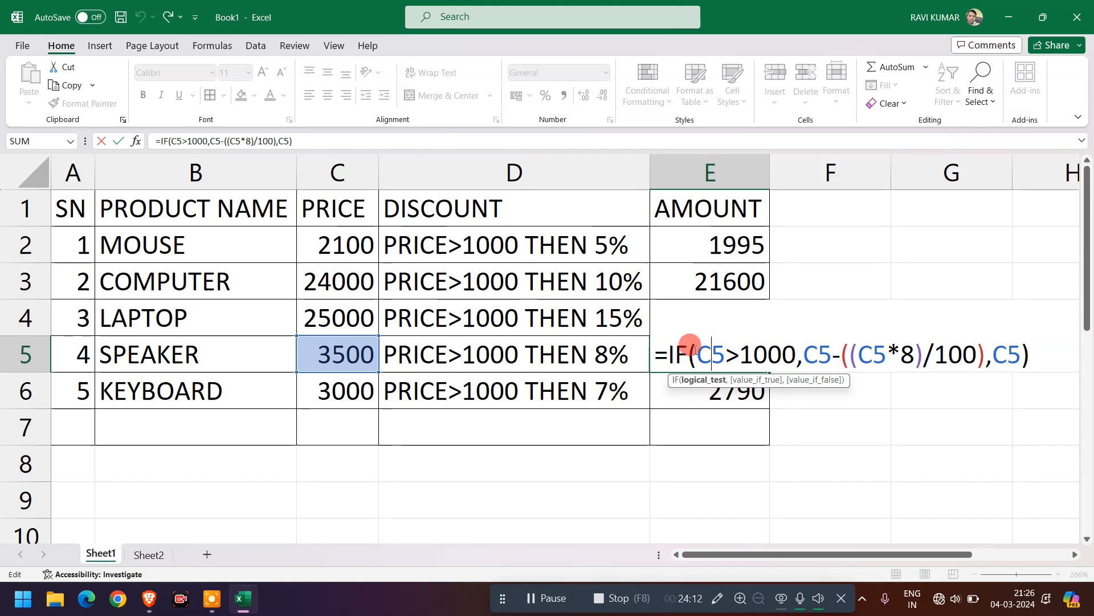
drag(693, 349, 789, 348)
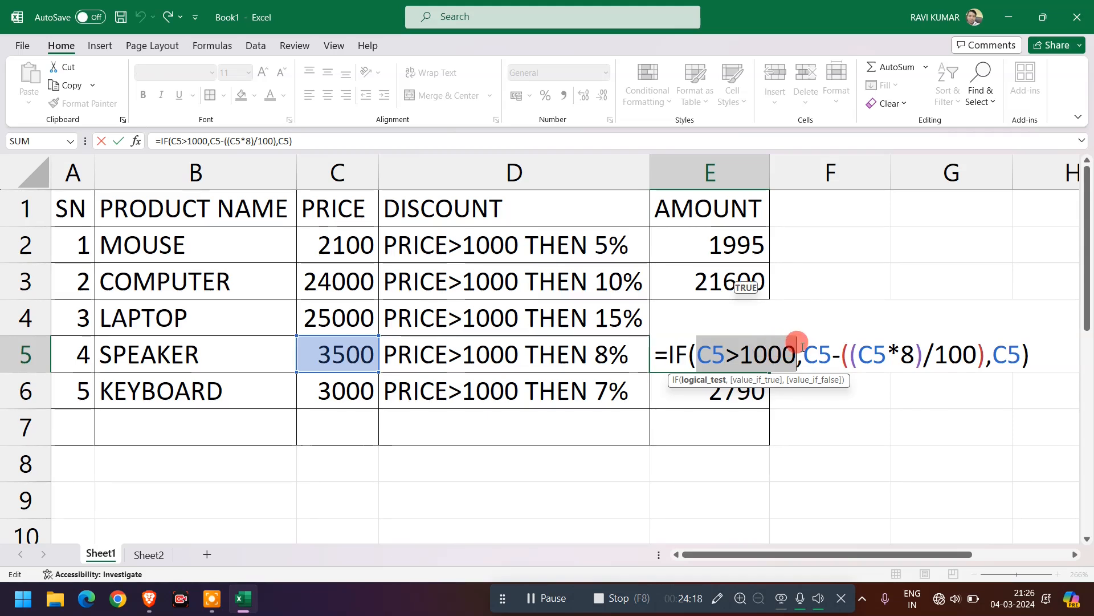
drag(803, 349, 1019, 354)
click(992, 350)
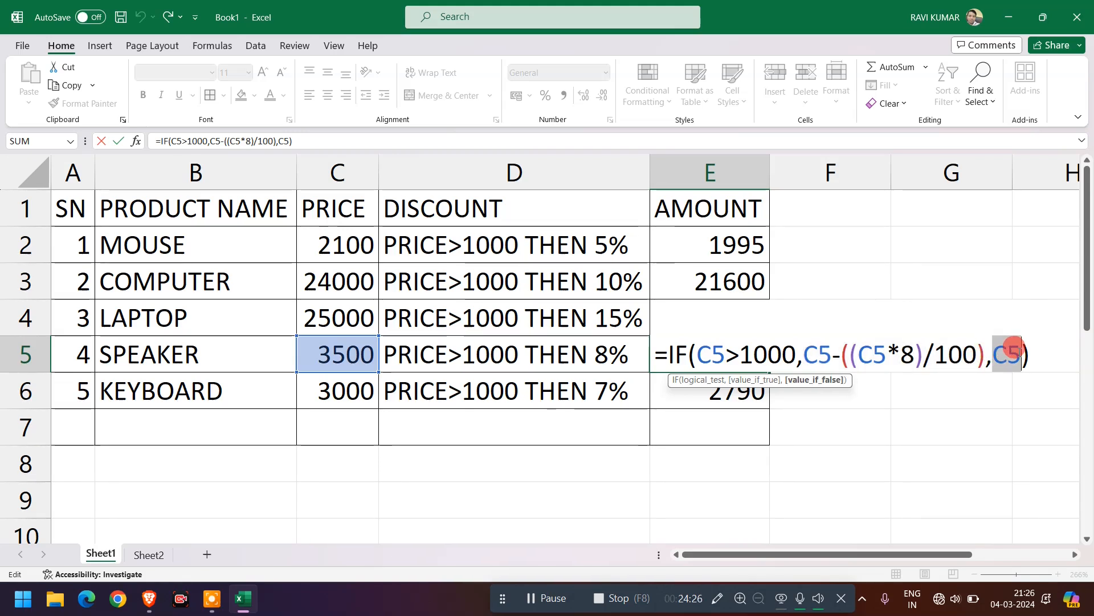
drag(804, 359, 980, 350)
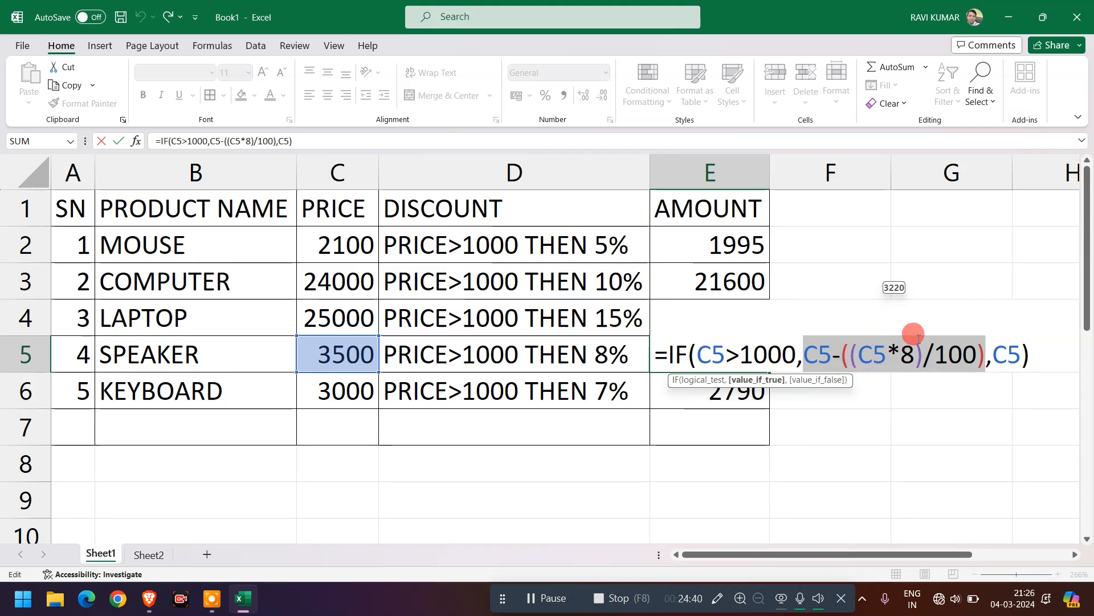
double_click(1008, 343)
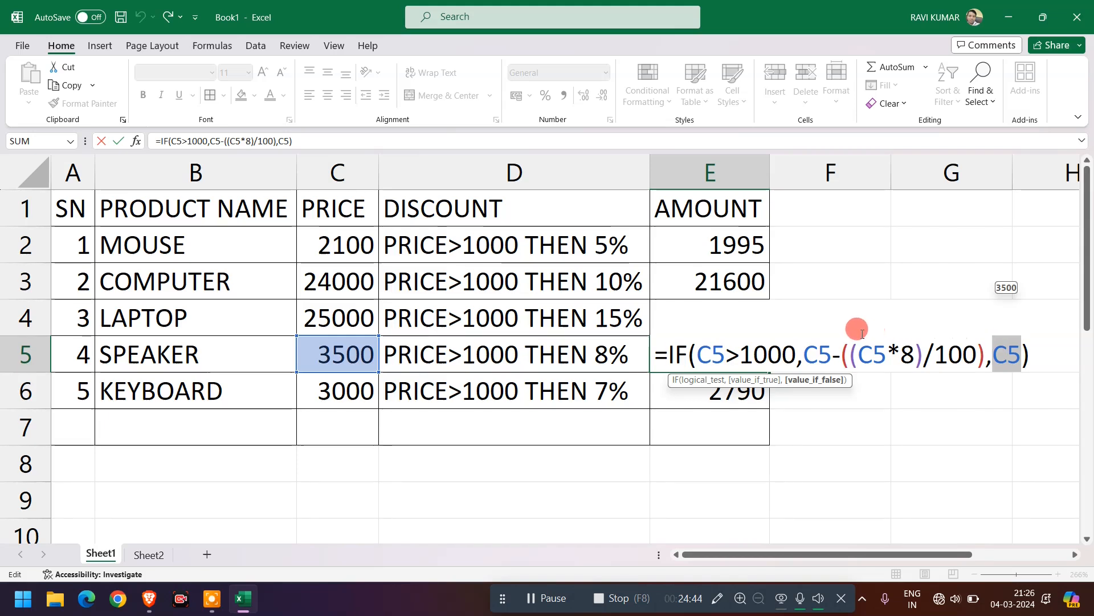
drag(801, 346, 989, 344)
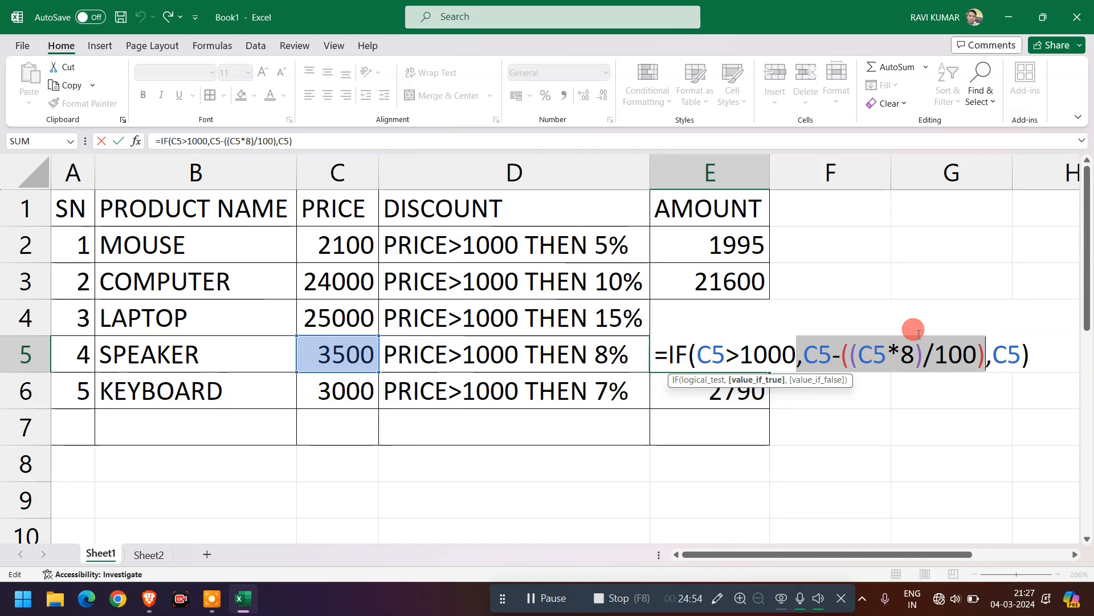
key(Return)
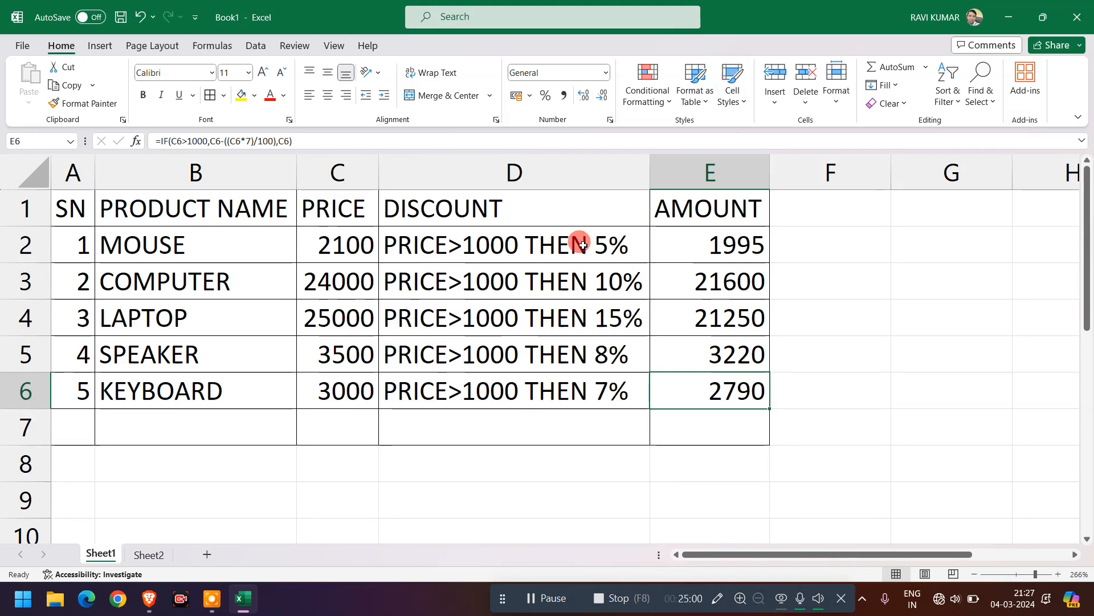
Step: Add a new blank worksheet after Sheet1 and briefly check the question photo in the browser's WhatsApp chat
click(207, 556)
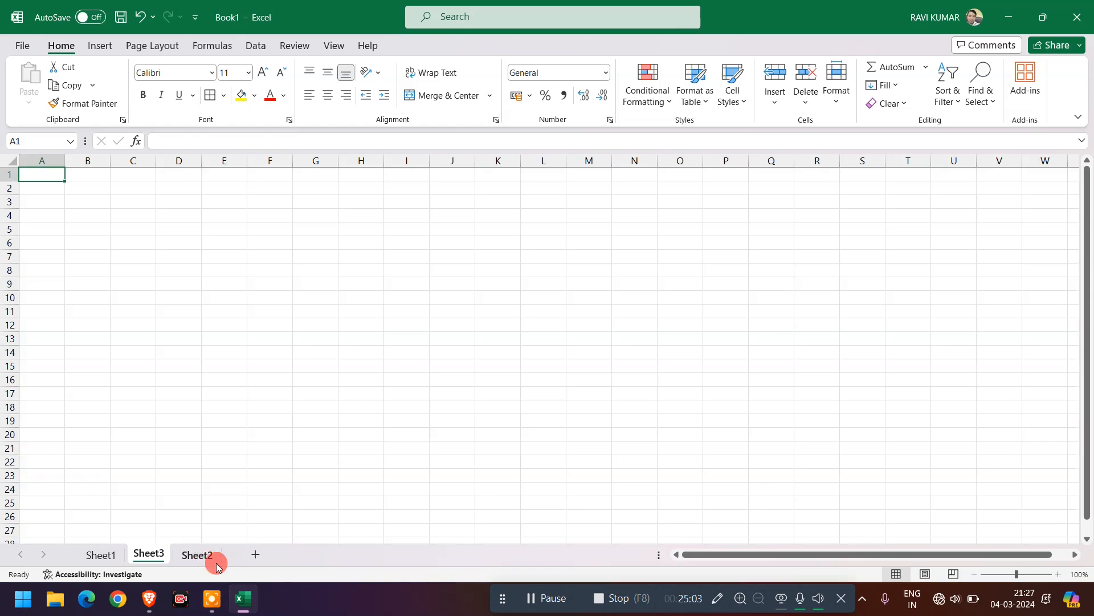
click(151, 602)
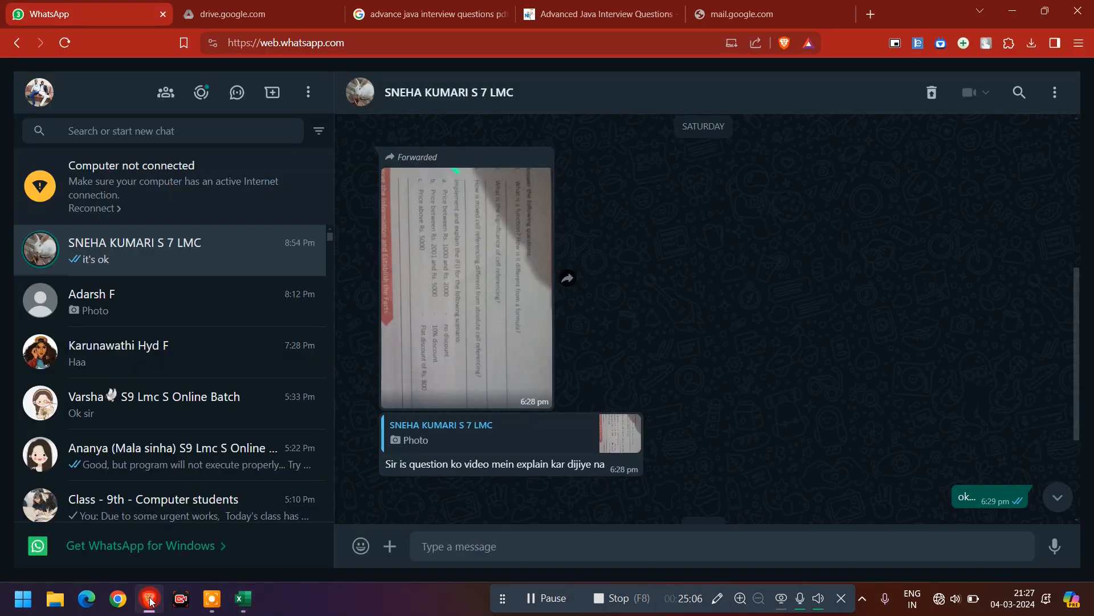
click(149, 602)
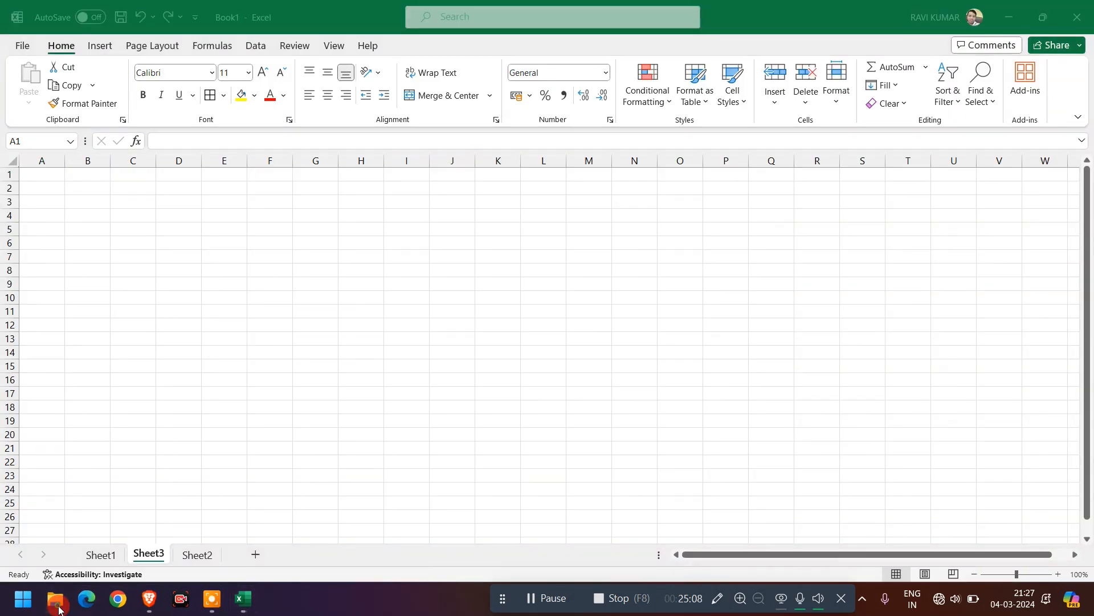
Step: Try to copy WhatsApp Image 2024-03-02 at 6.28.29 PM (1).jpeg from File Explorer's Downloads folder and paste it into the new worksheet
click(58, 608)
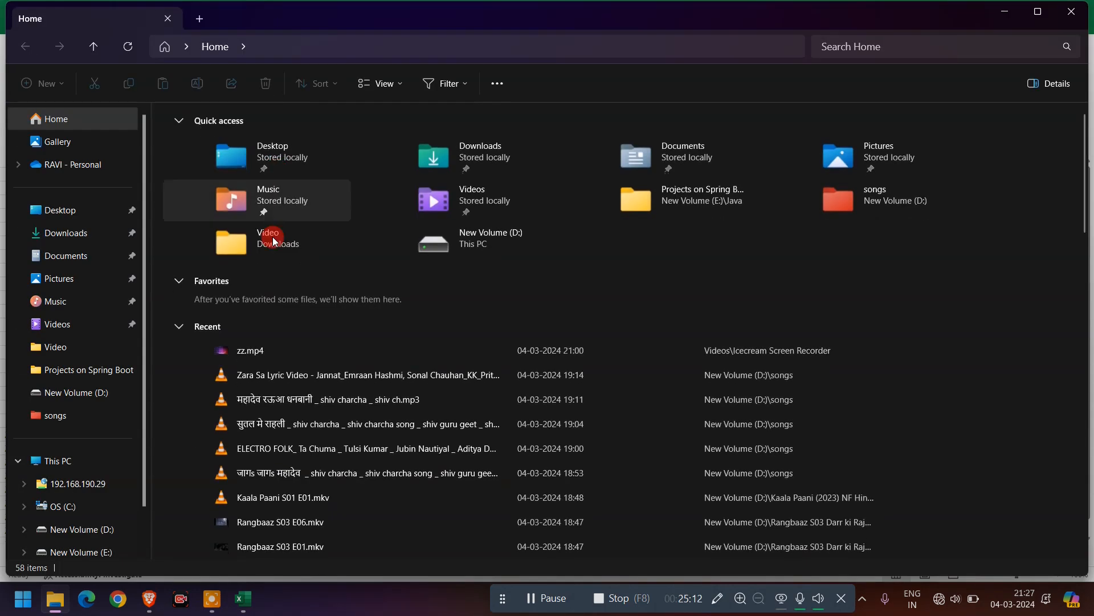
double_click(497, 164)
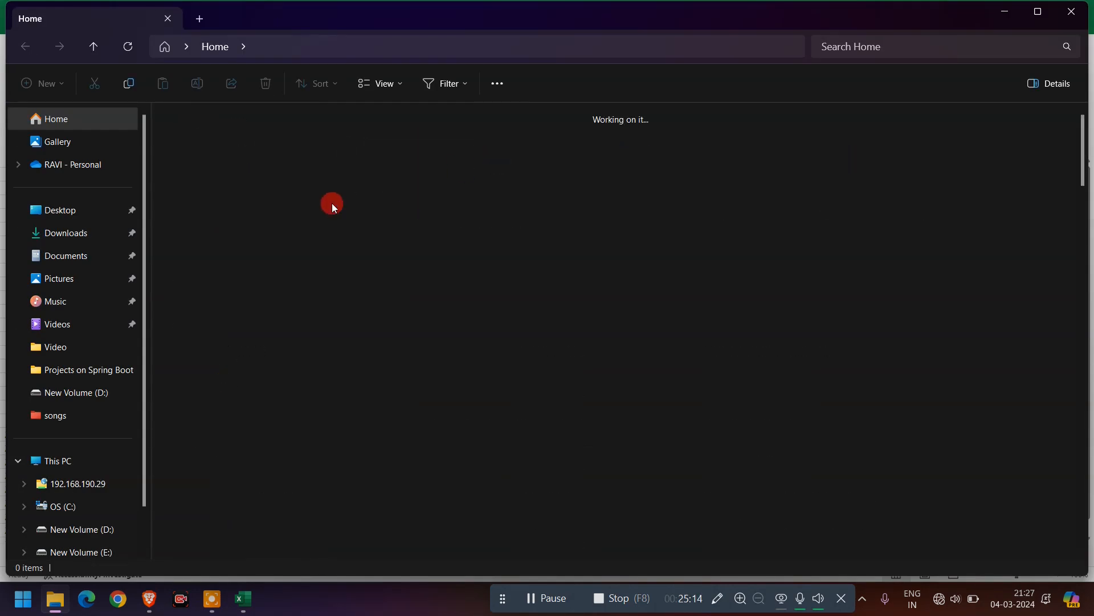
click(193, 191)
key(ctrl+c)
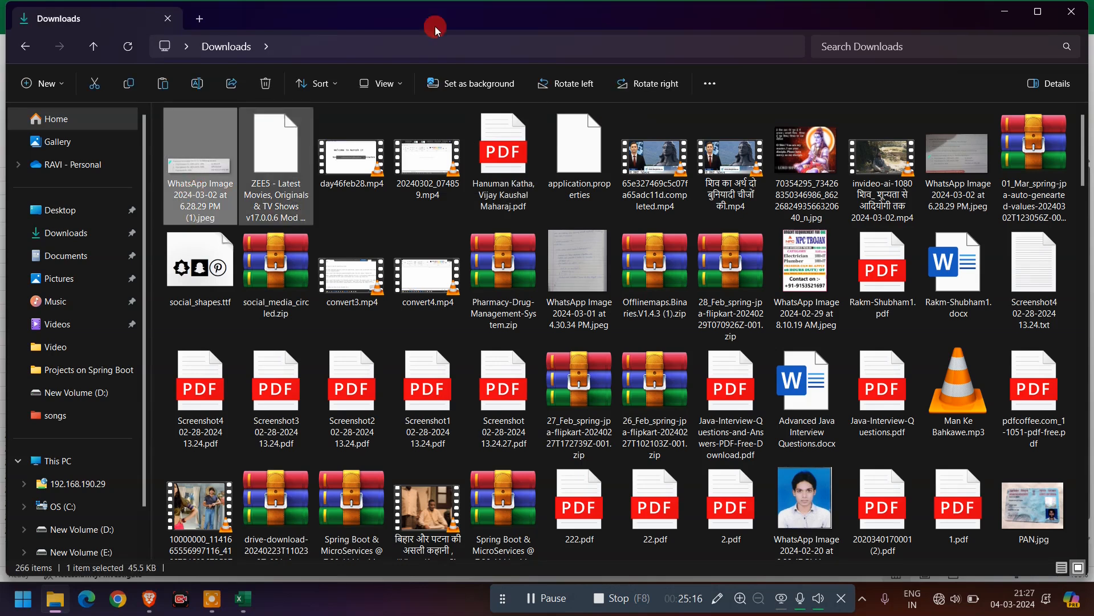
click(1078, 16)
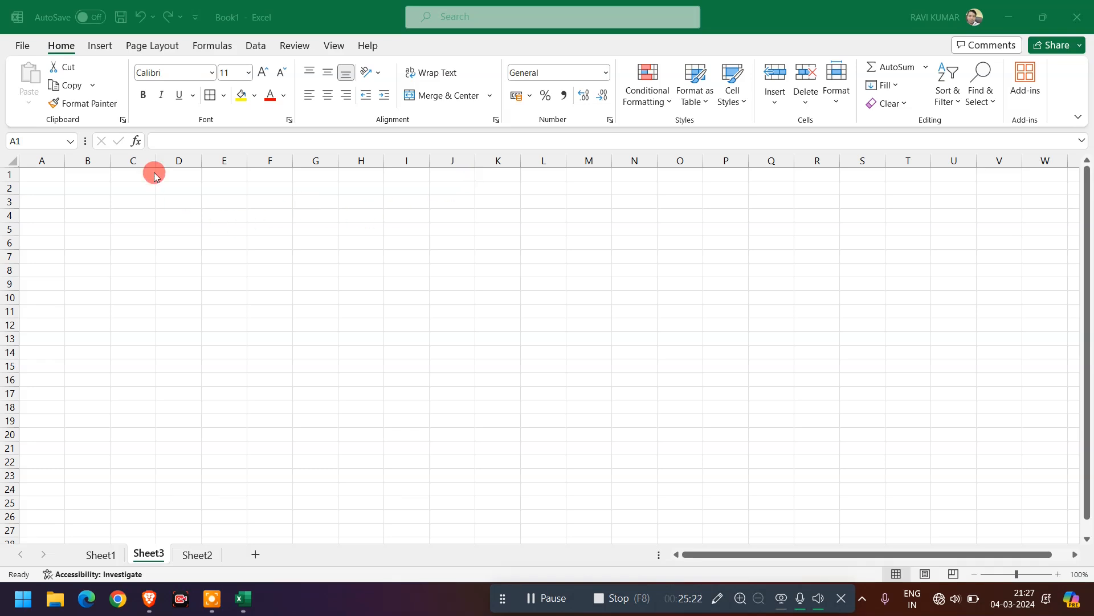
right_click(103, 231)
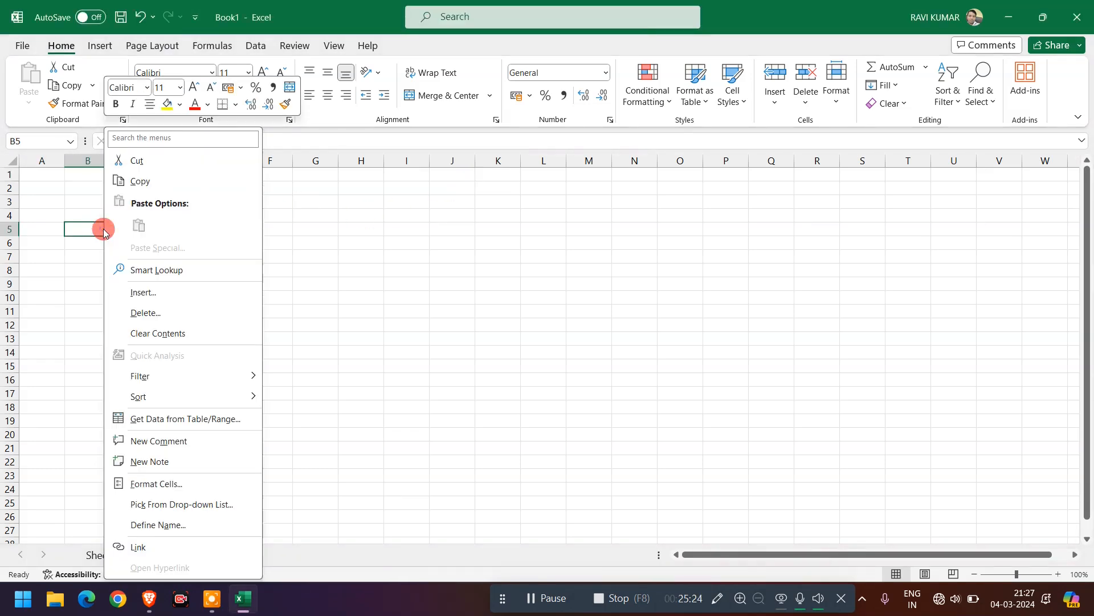
click(68, 190)
Step: Insert WhatsApp Image 2024-03-02 at 6.28.29 PM (1).jpeg from the Downloads folder into Sheet3 and align it with the sheet's upper-left corner at A1
click(96, 50)
click(181, 78)
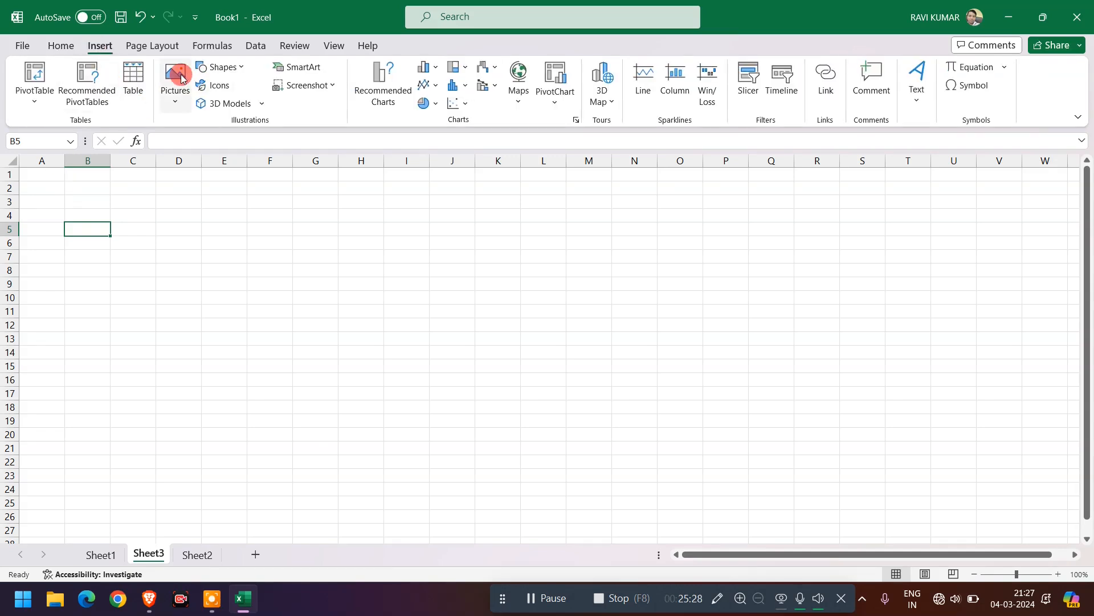
click(215, 143)
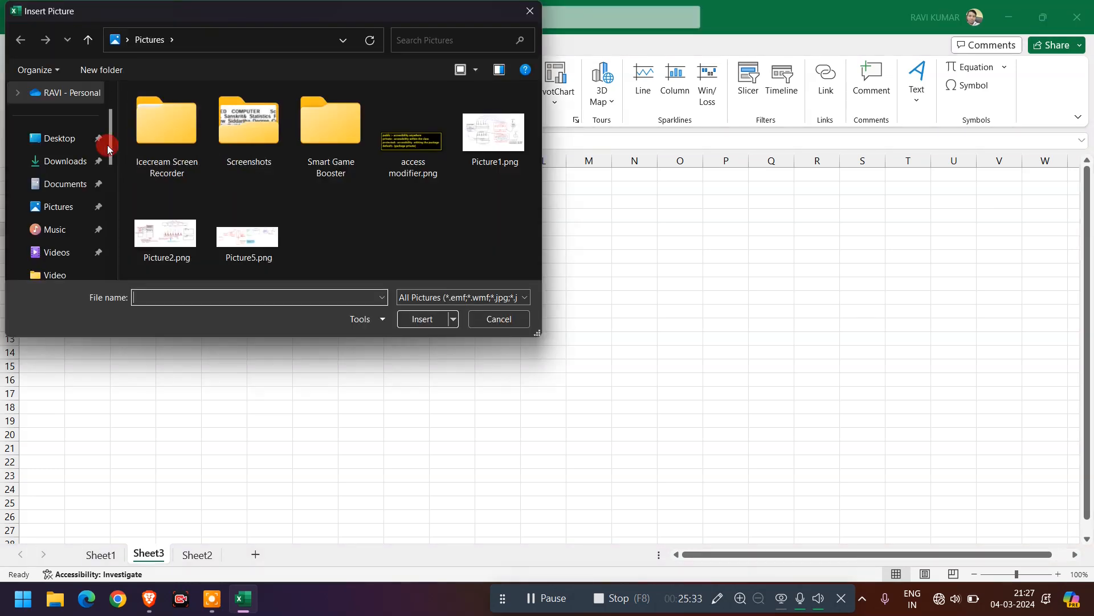
click(80, 161)
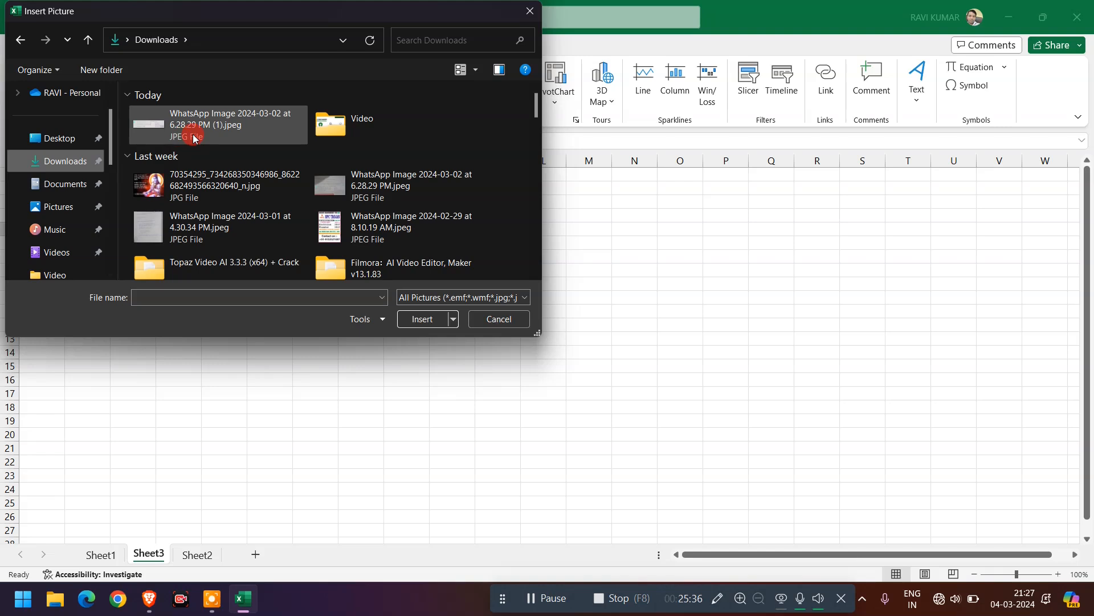
double_click(225, 137)
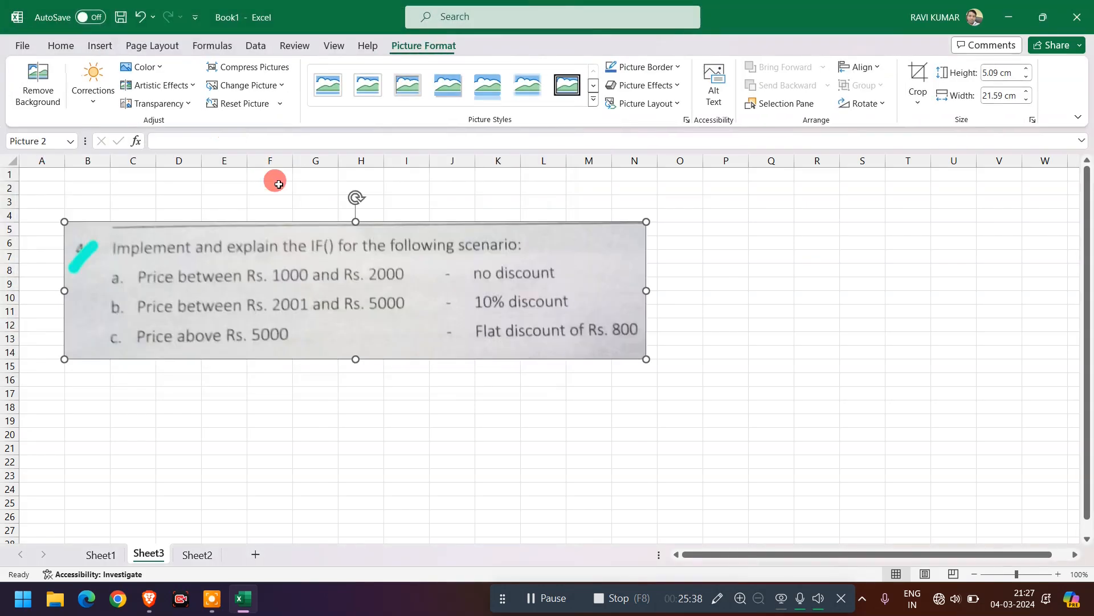
drag(316, 266, 274, 215)
click(95, 85)
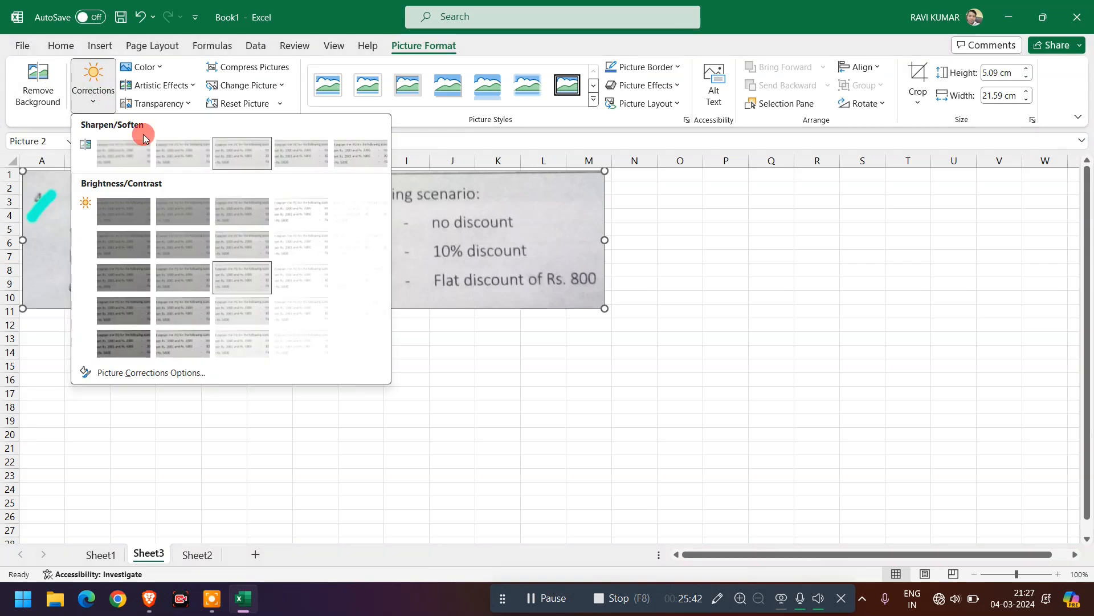
click(38, 83)
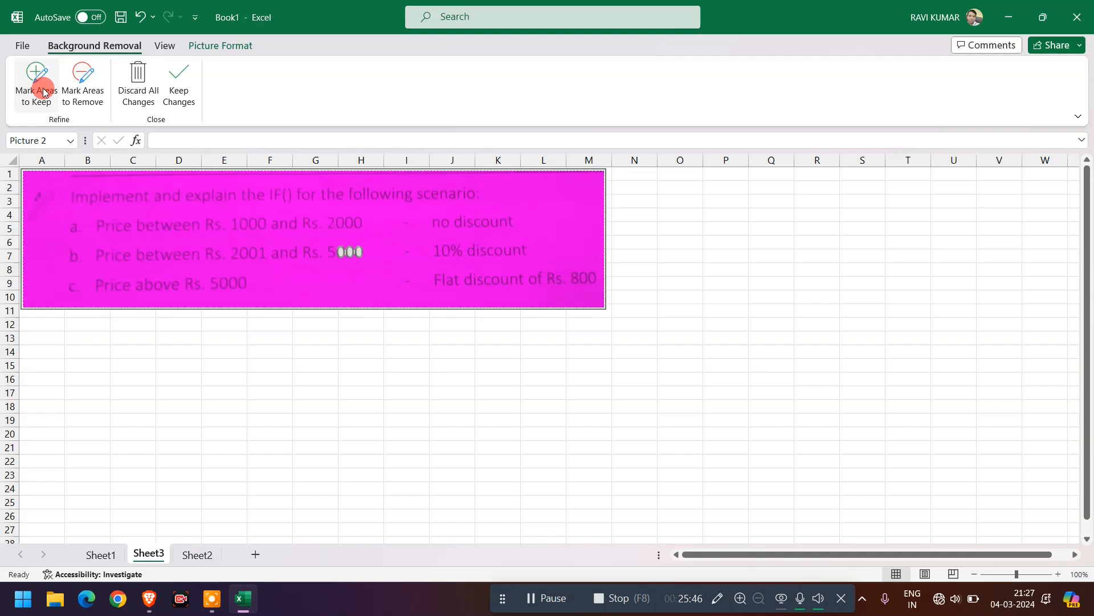
key(Escape)
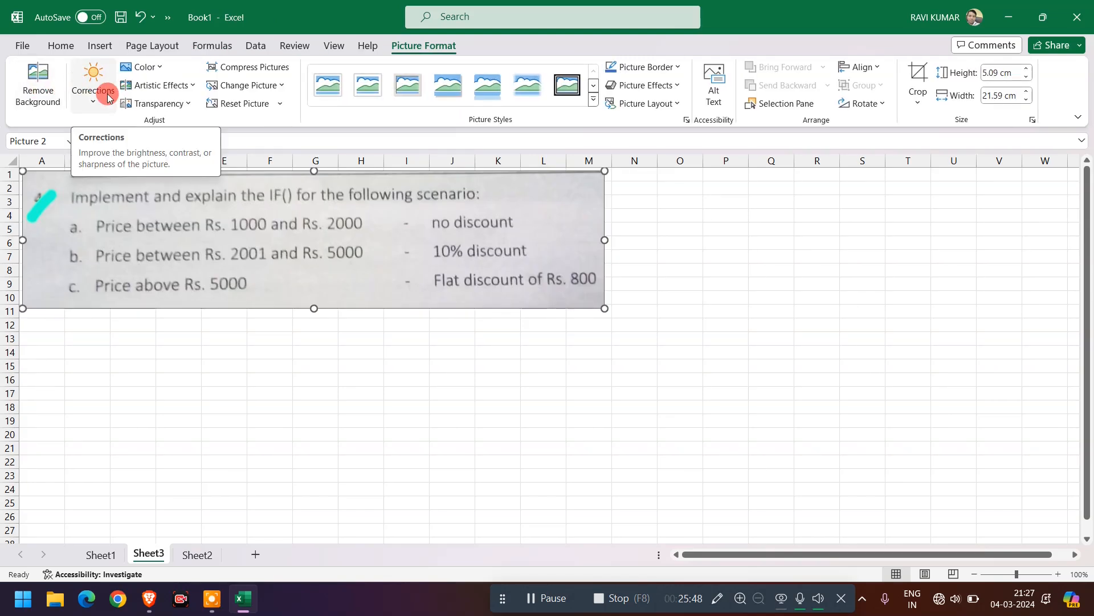
Step: Apply a brighter Brightness/Contrast correction preset to the question picture to whiten its grey background
click(109, 97)
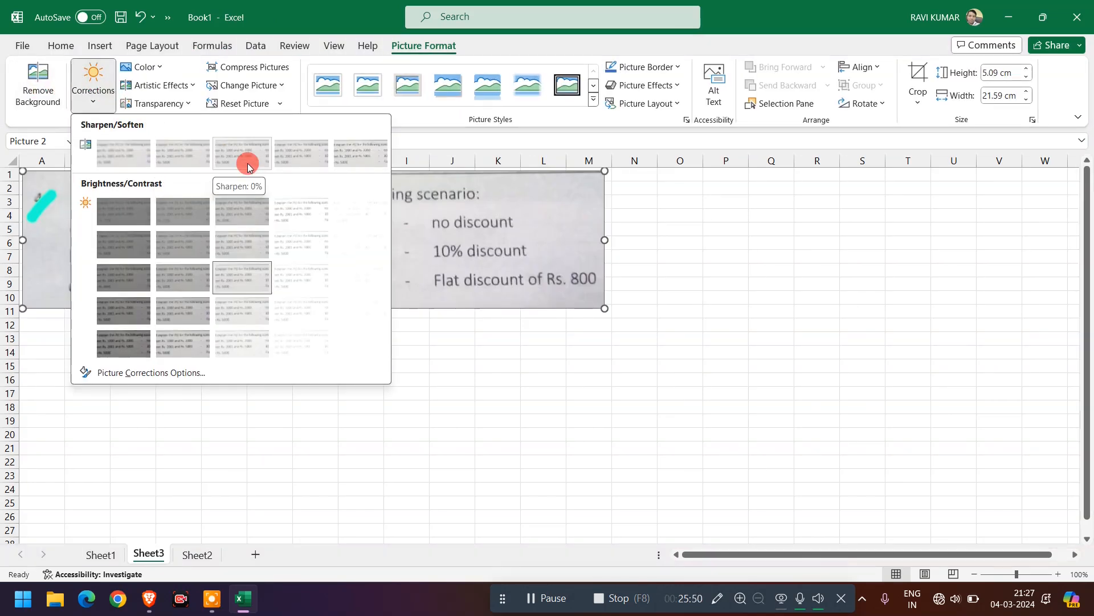
click(296, 219)
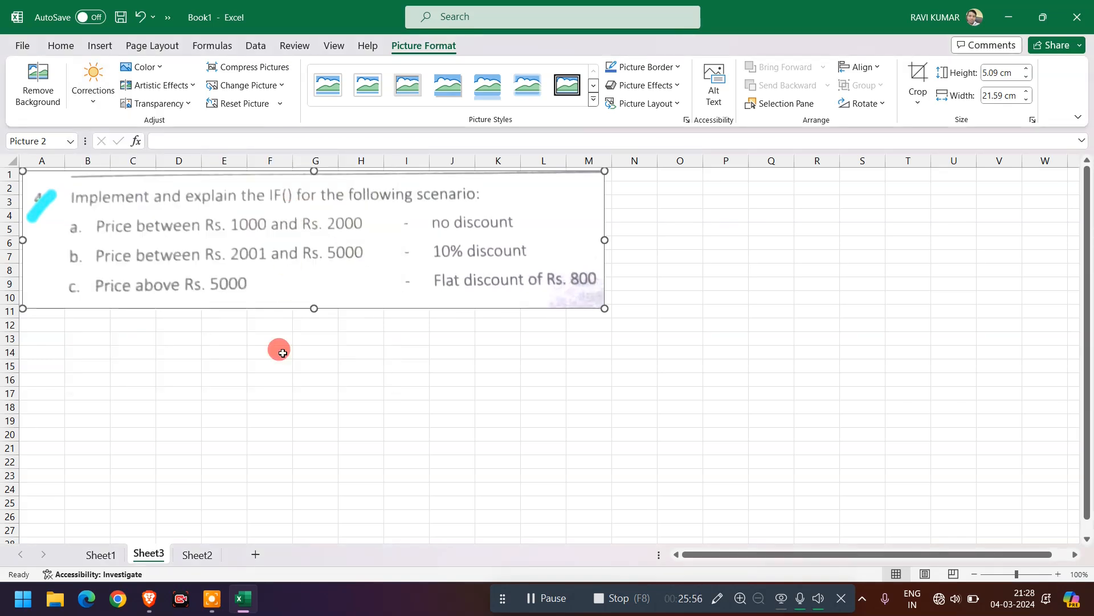
click(283, 353)
click(169, 277)
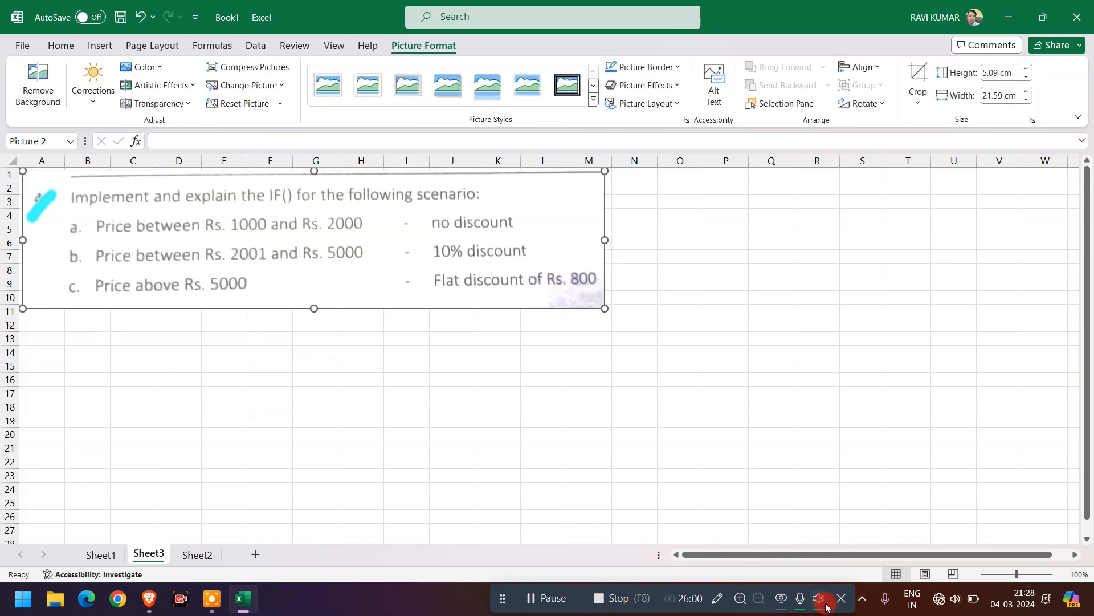
Step: Shrink the question picture to about 1.77 cm high by 7.54 cm wide and place it over rows 1 to 4, starting in column A
click(1037, 576)
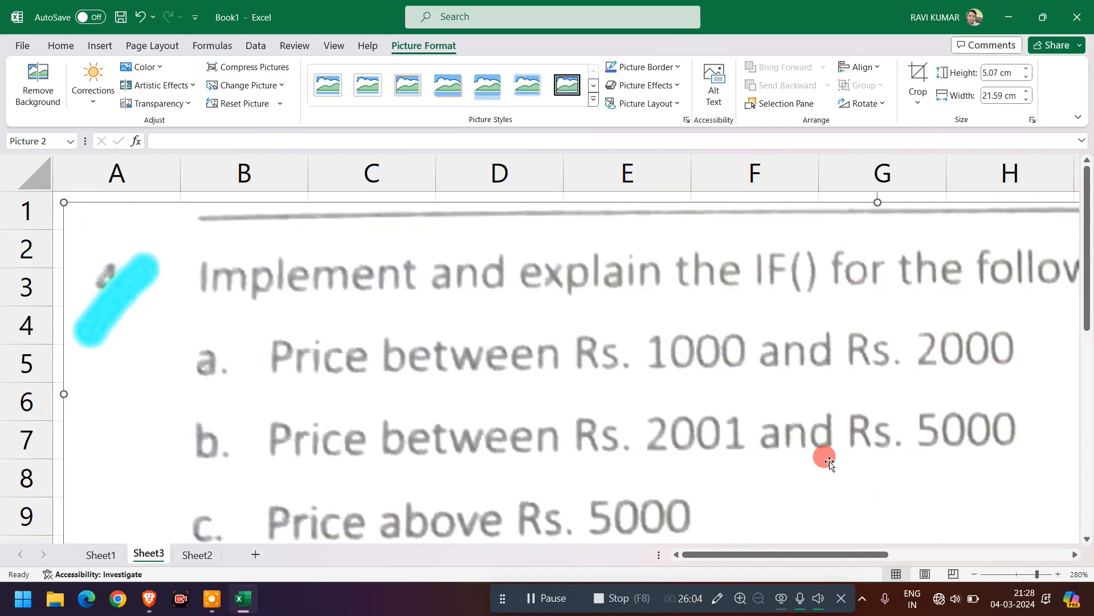
drag(59, 200, 415, 361)
drag(596, 374, 301, 301)
drag(116, 204, 671, 339)
drag(740, 377, 258, 278)
drag(785, 362, 635, 315)
click(319, 345)
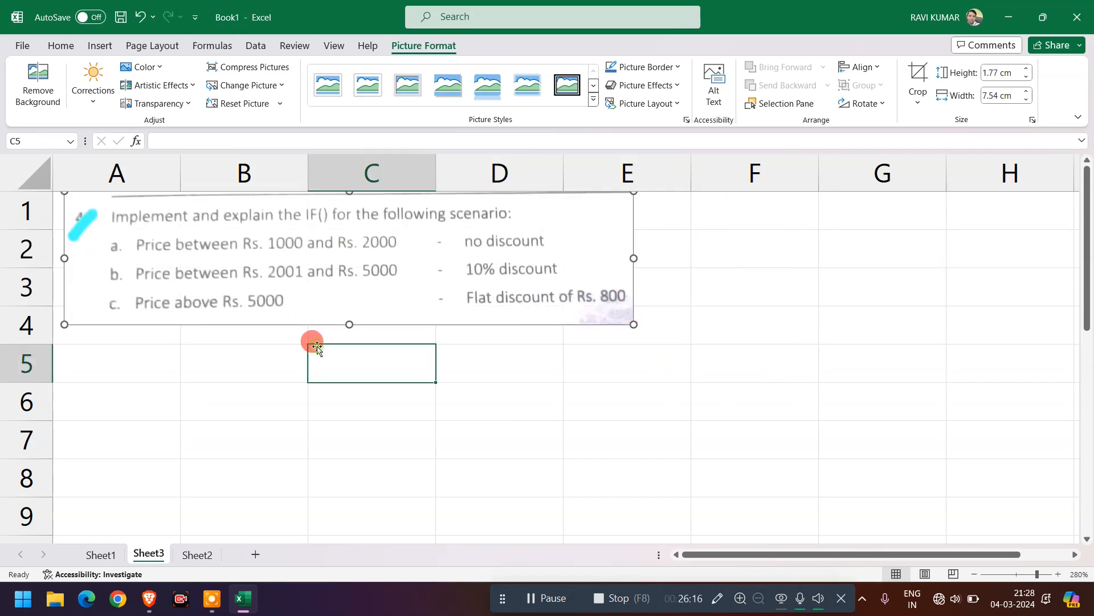
click(243, 274)
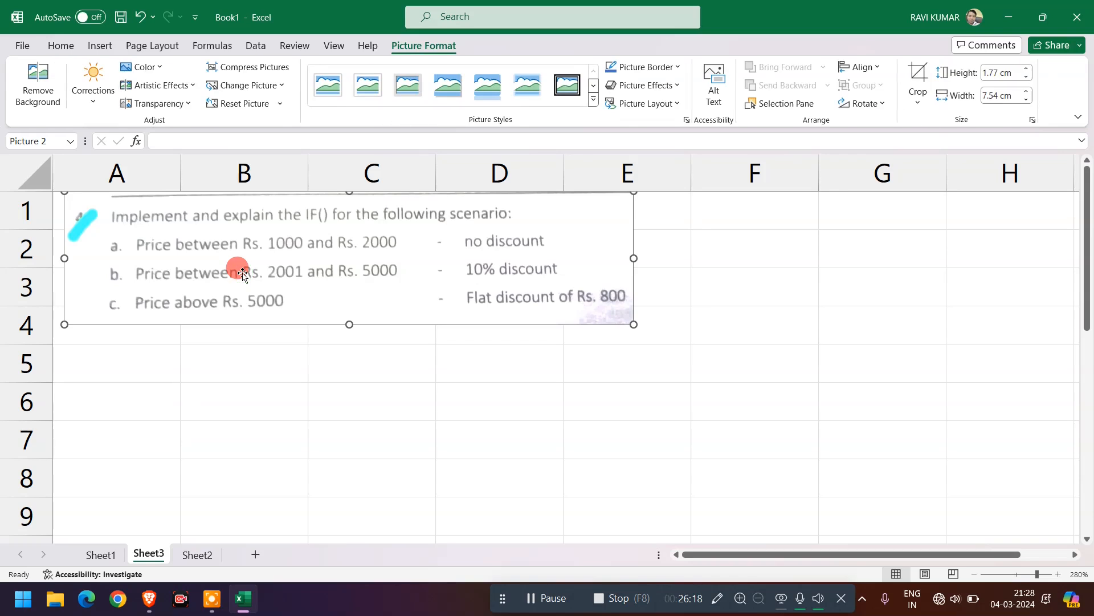
drag(219, 255, 210, 256)
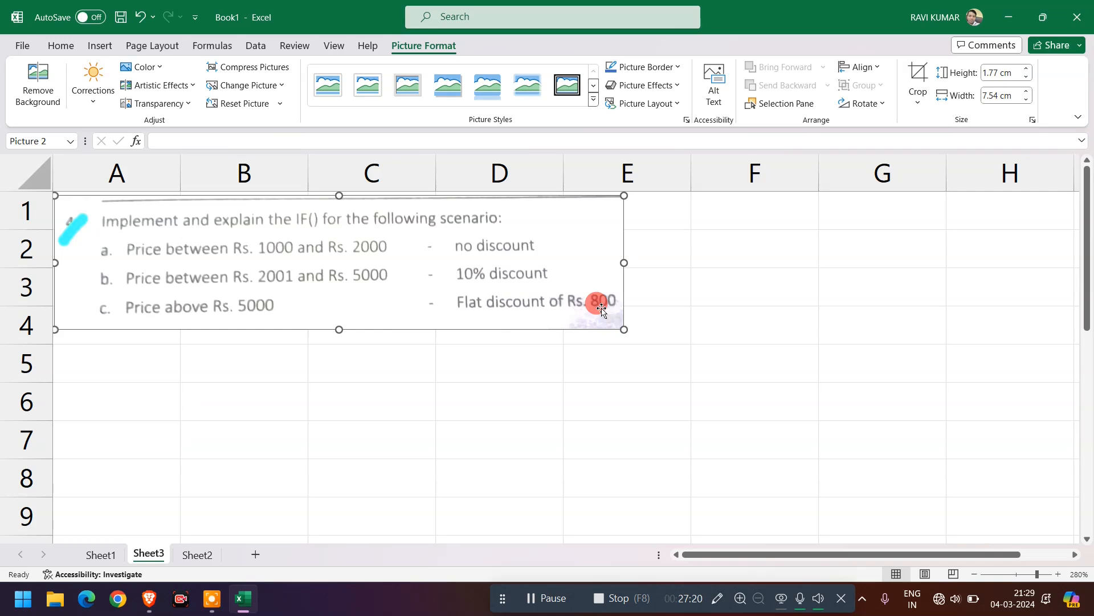
click(254, 385)
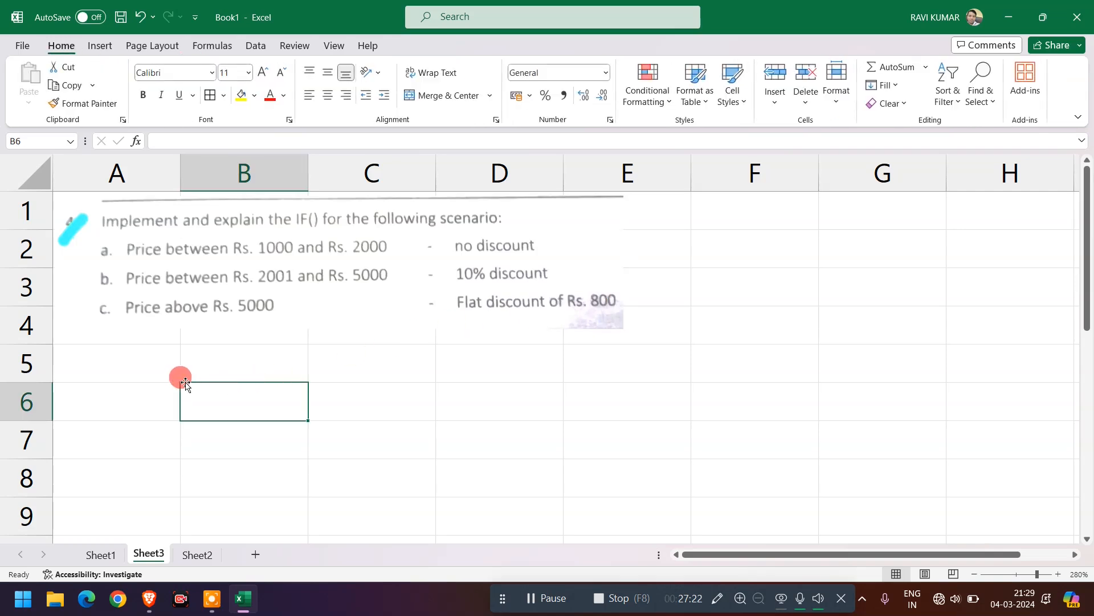
click(152, 365)
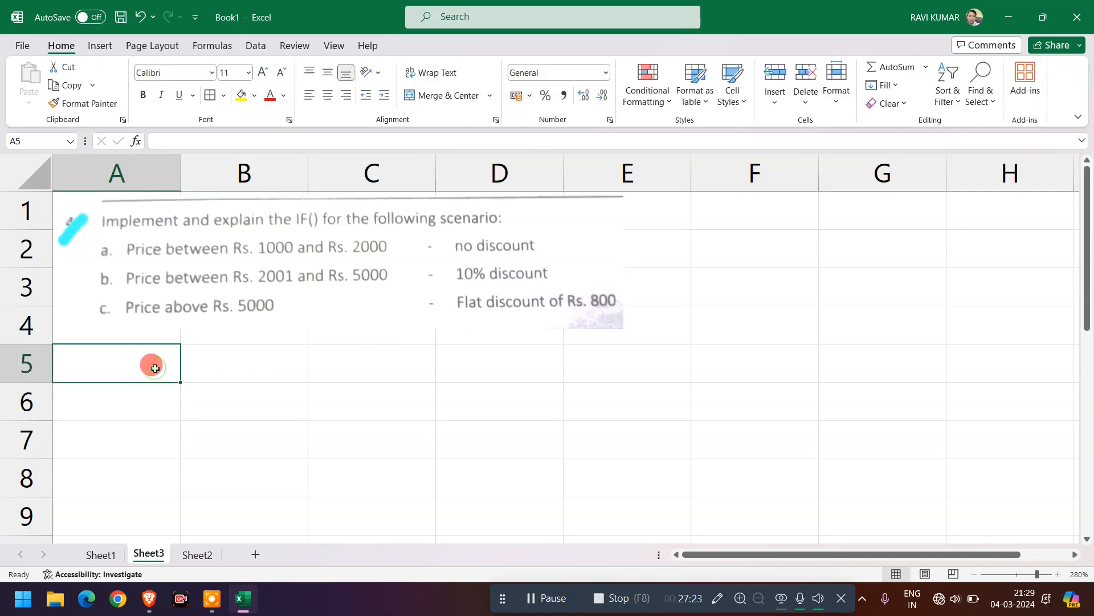
click(164, 404)
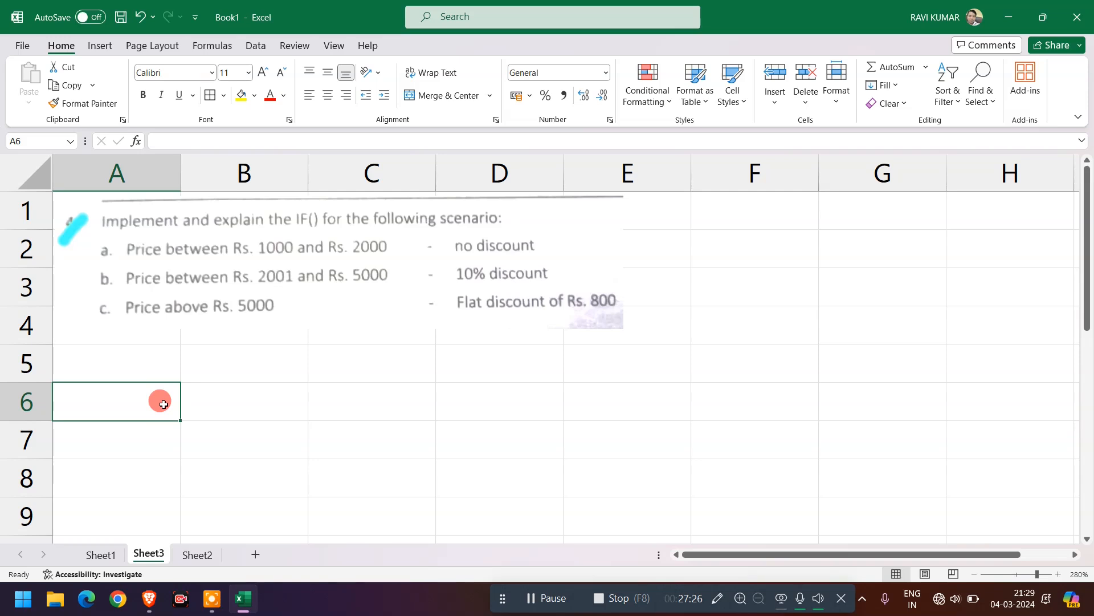
text(=if()
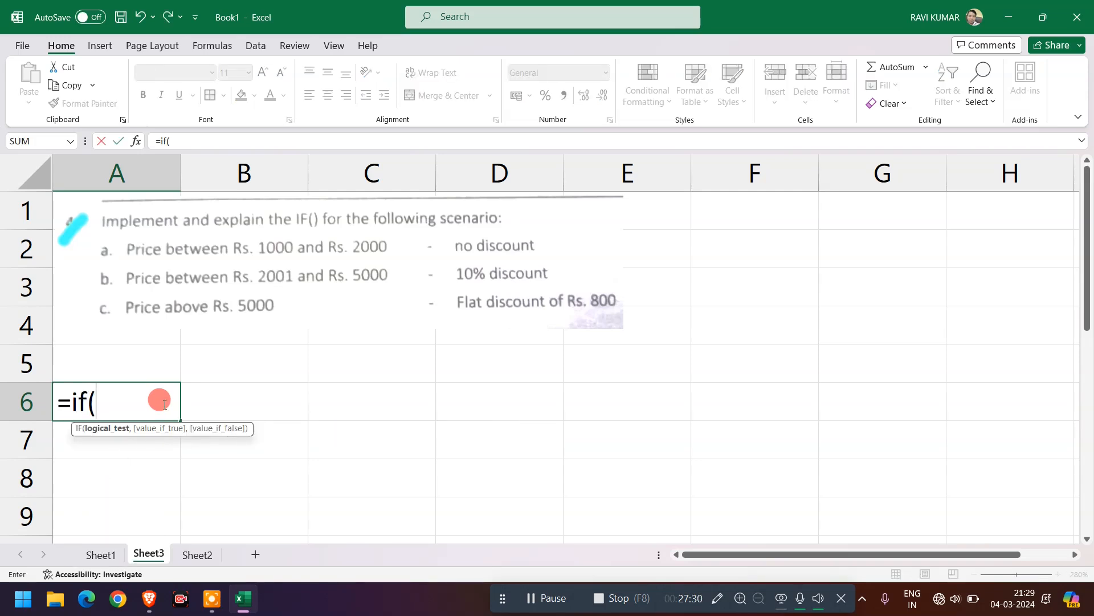
key(BackSpace)
key(BackSpace)
key(BackSpace)
key(BackSpace)
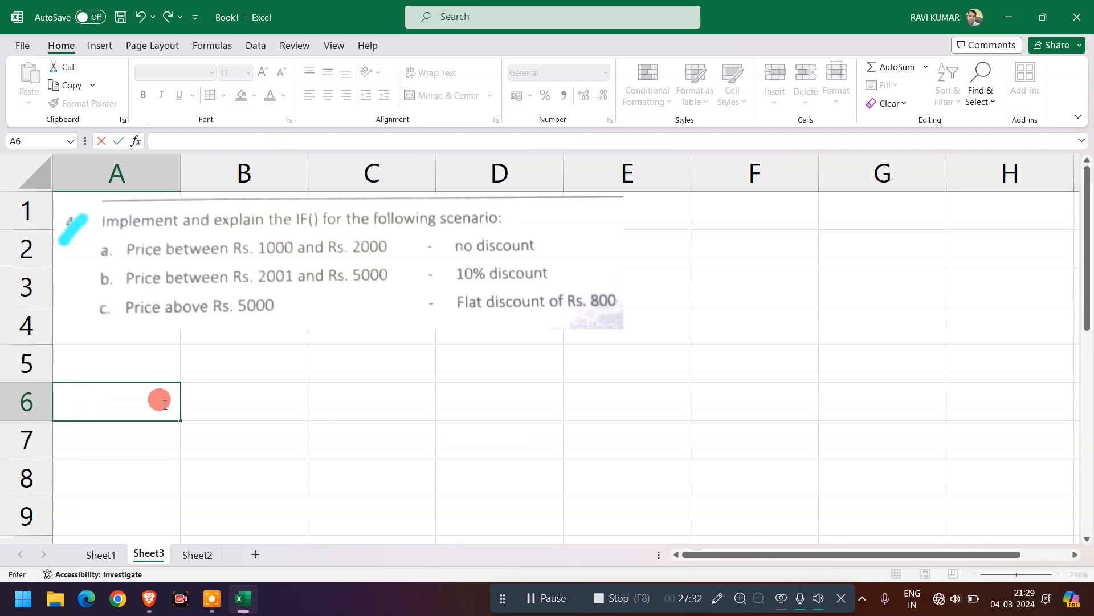
key(Escape)
Step: Enter the column headings price in A5 and discount value in B5 below the question picture
drag(194, 400, 103, 373)
click(102, 372)
text(price)
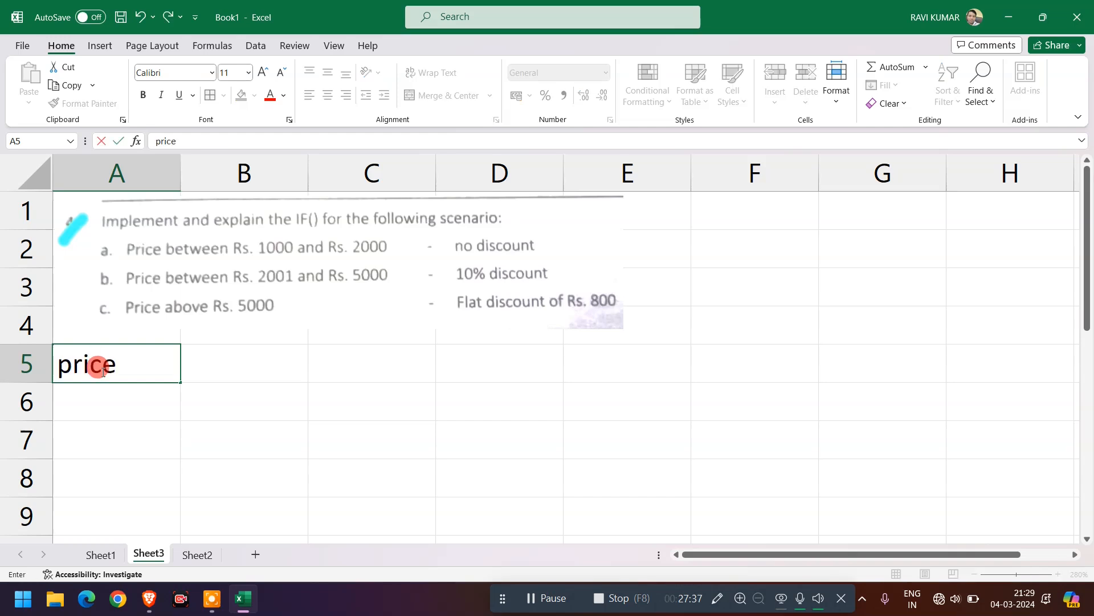
key(Tab)
key(Down)
key(Up)
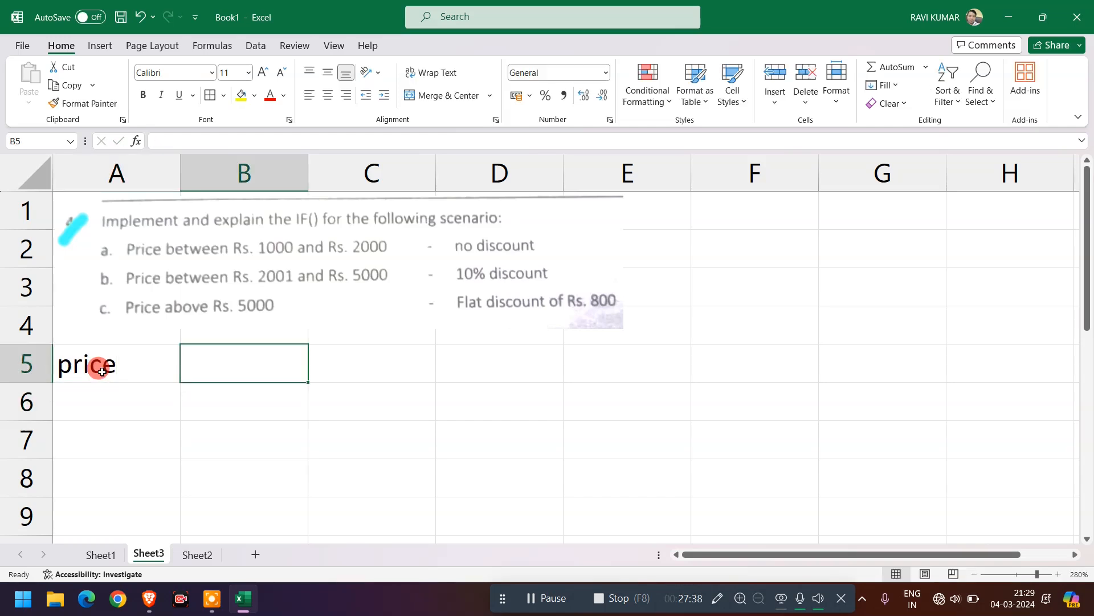
text(discount)
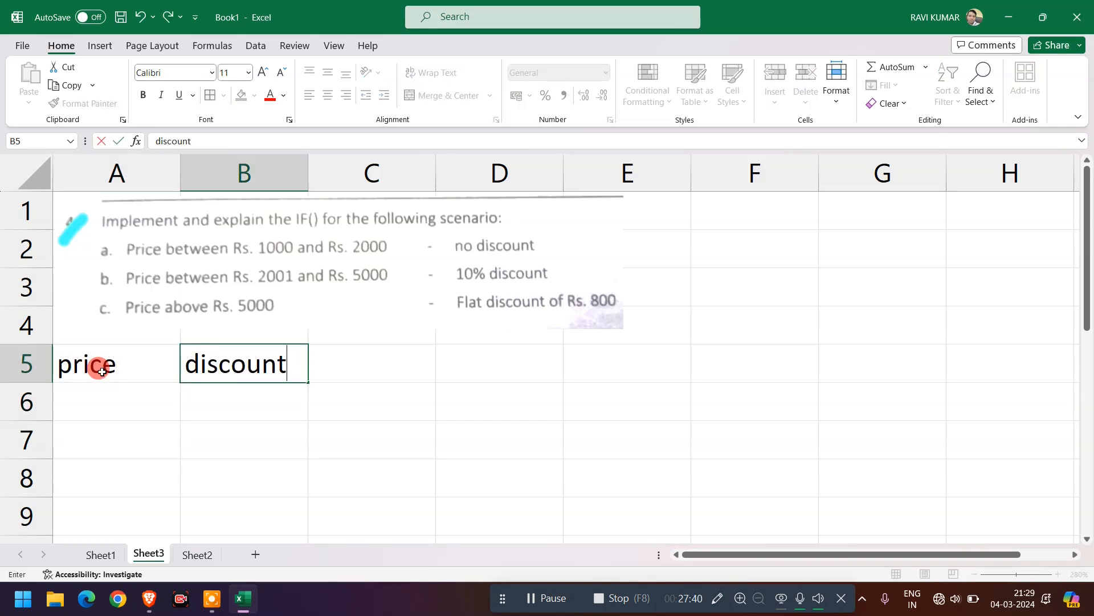
text( value)
key(Return)
key(Left)
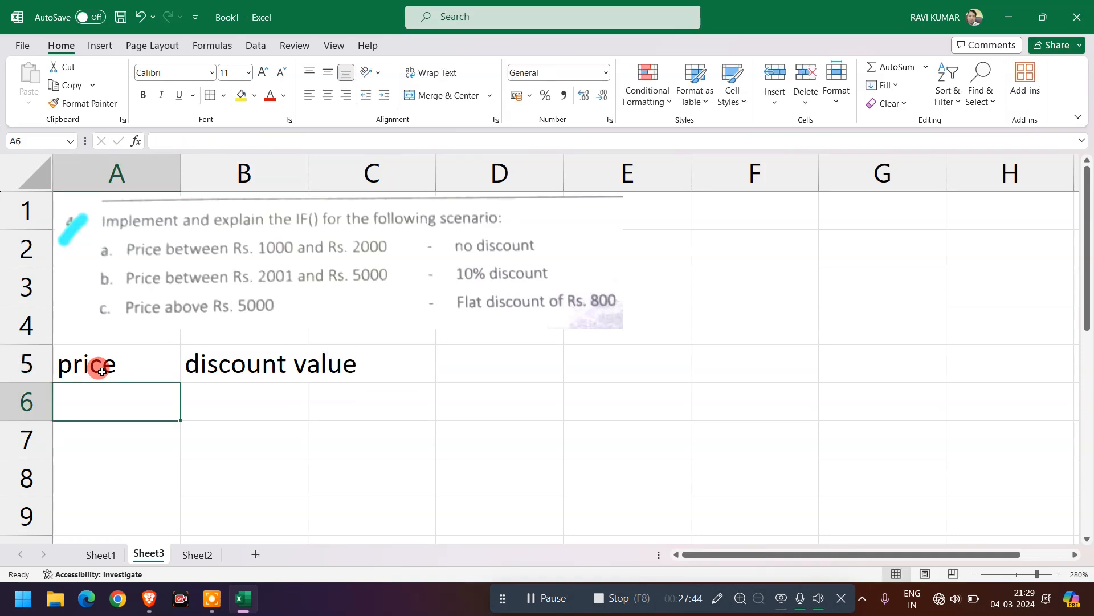
Step: Enter 20000 as the price in cell A6
key(Right)
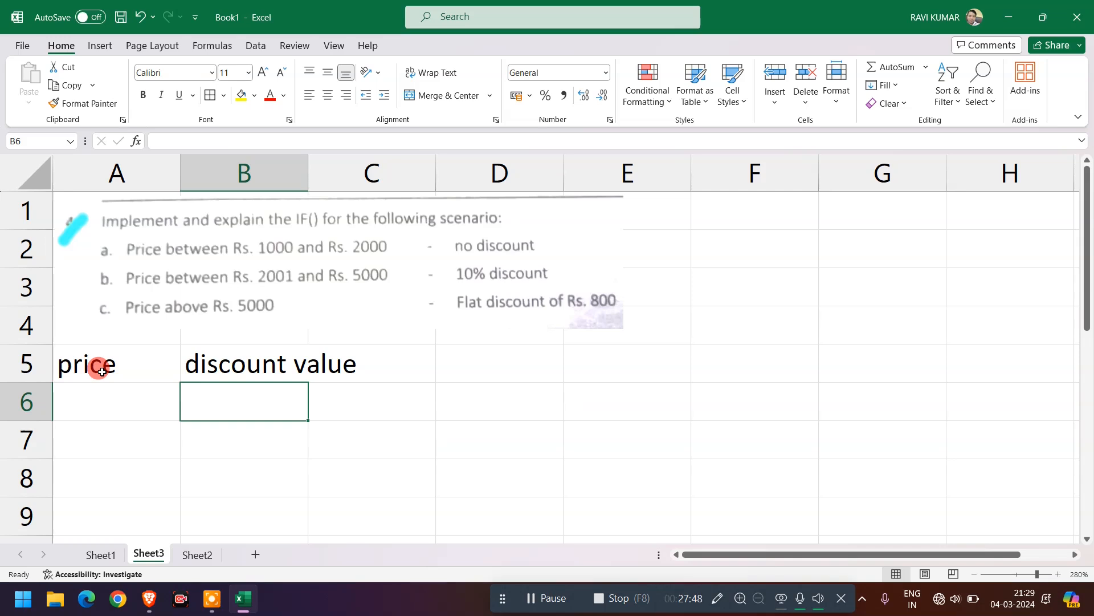
key(Left)
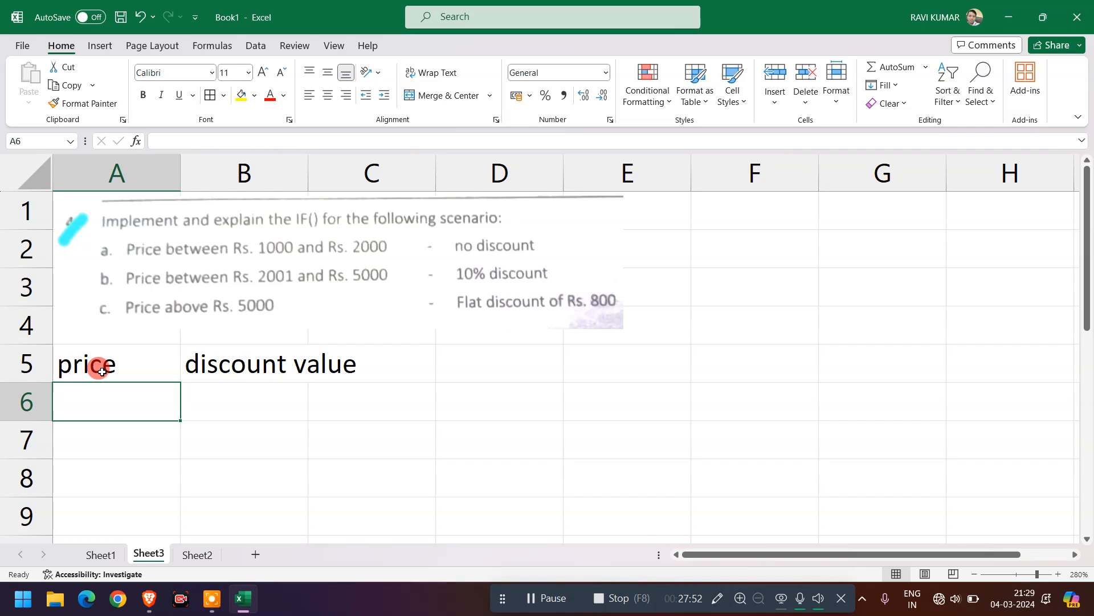
text(20000)
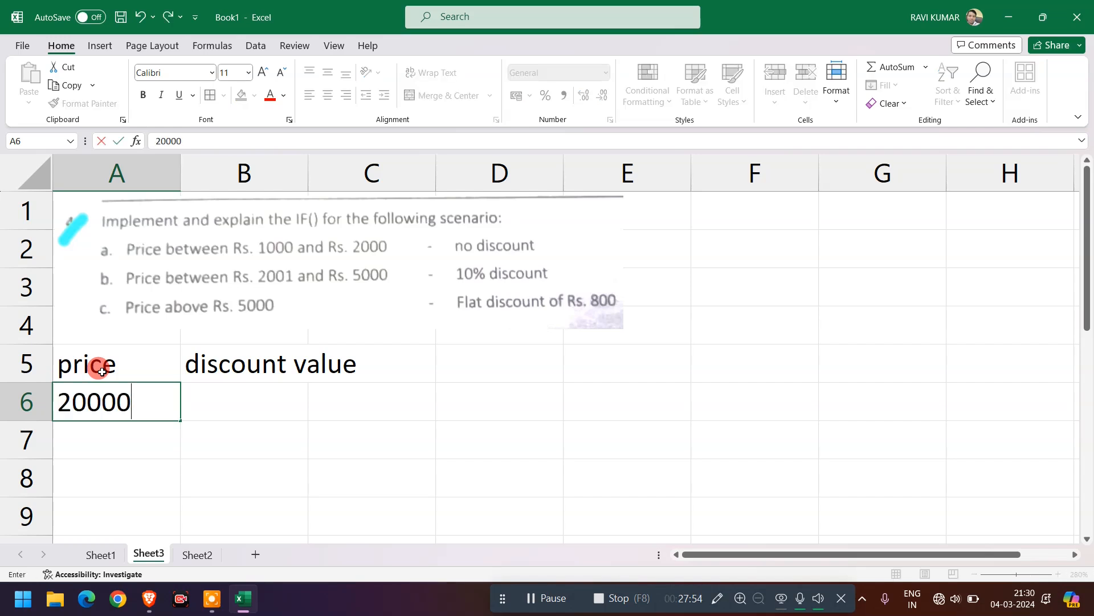
key(Return)
key(Up)
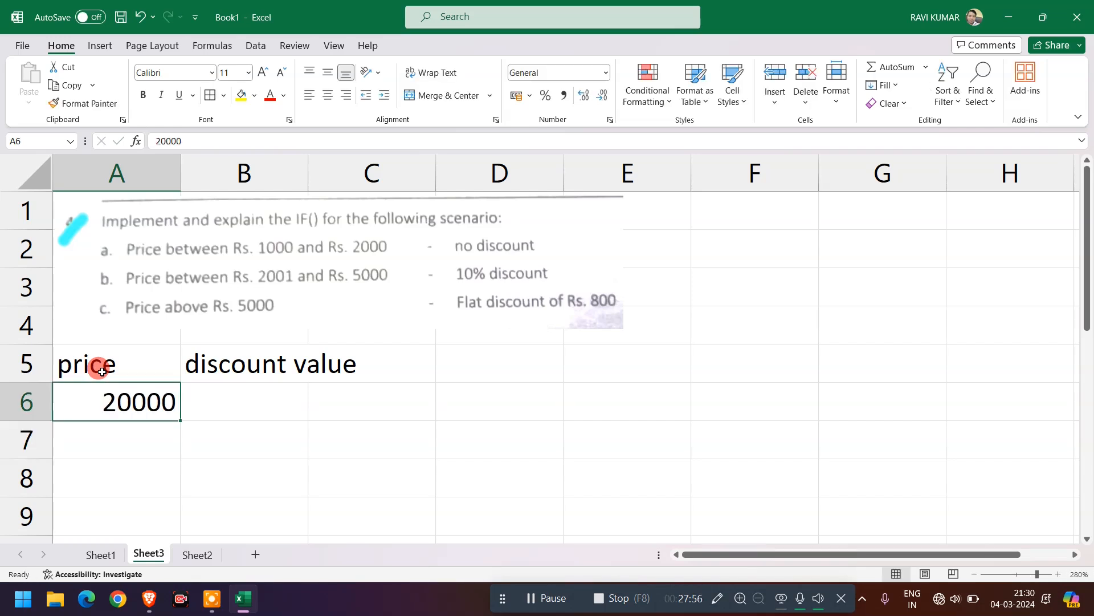
Step: Begin an IF formula in cell B6 under the discount value heading
key(Right)
text(=f)
key(BackSpace)
text(if()
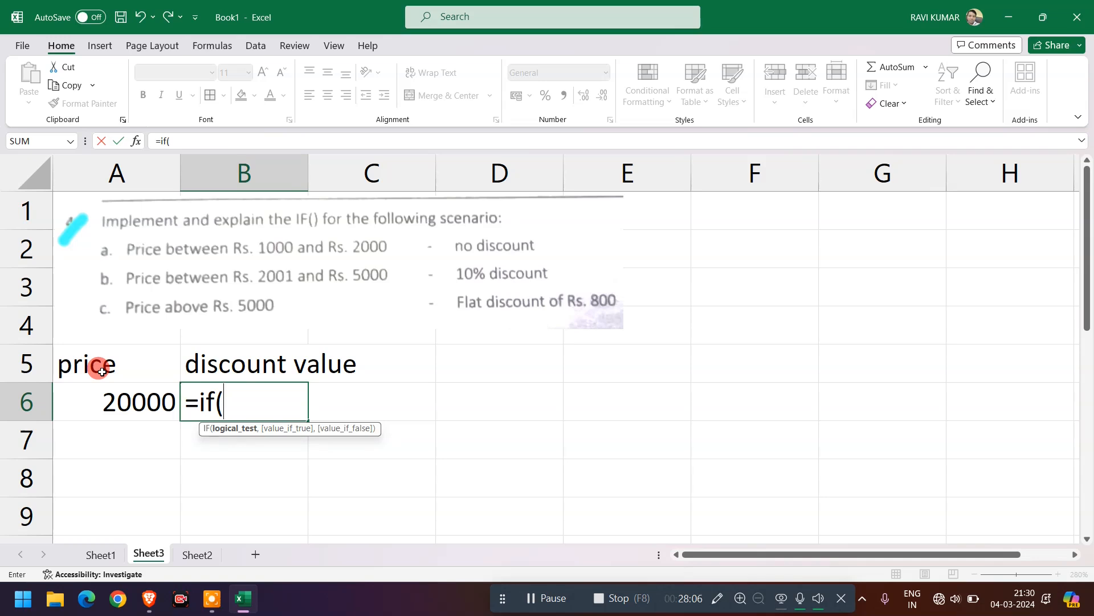
text(a6)
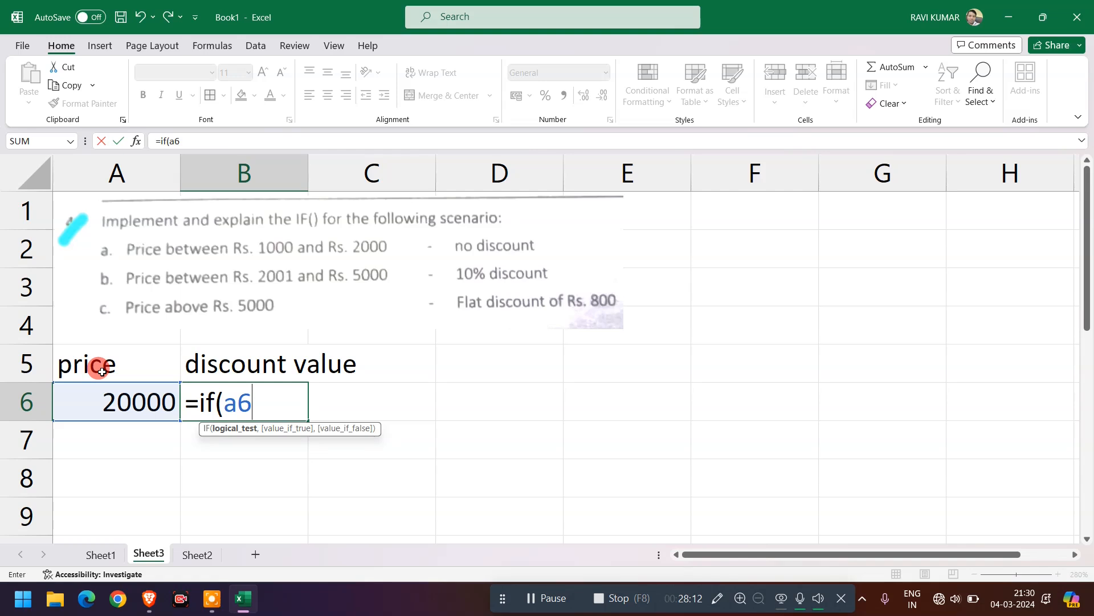
text(>)
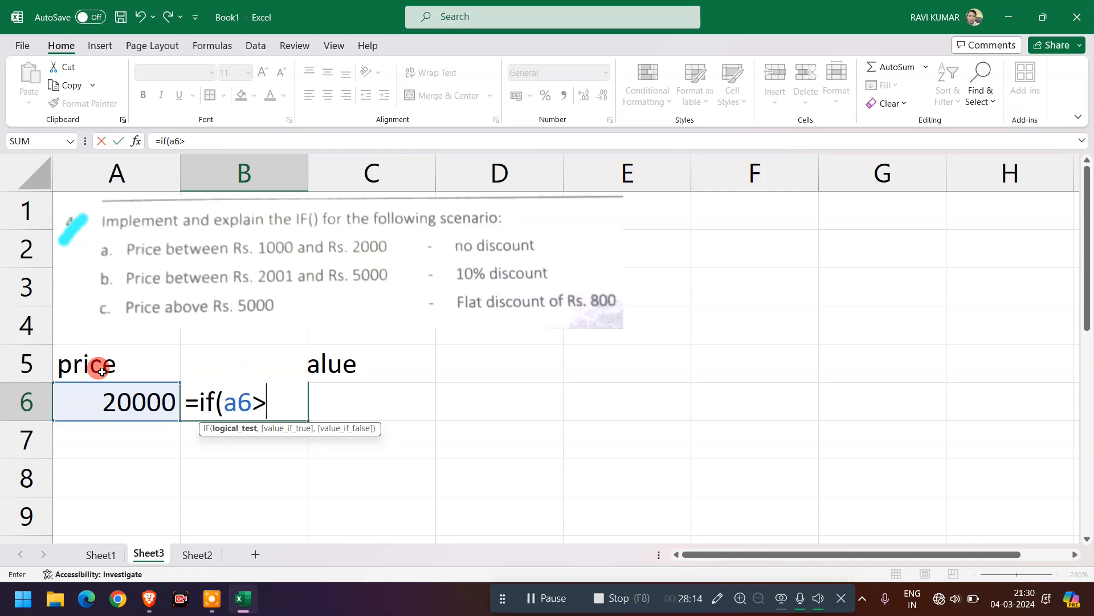
text(=1000)
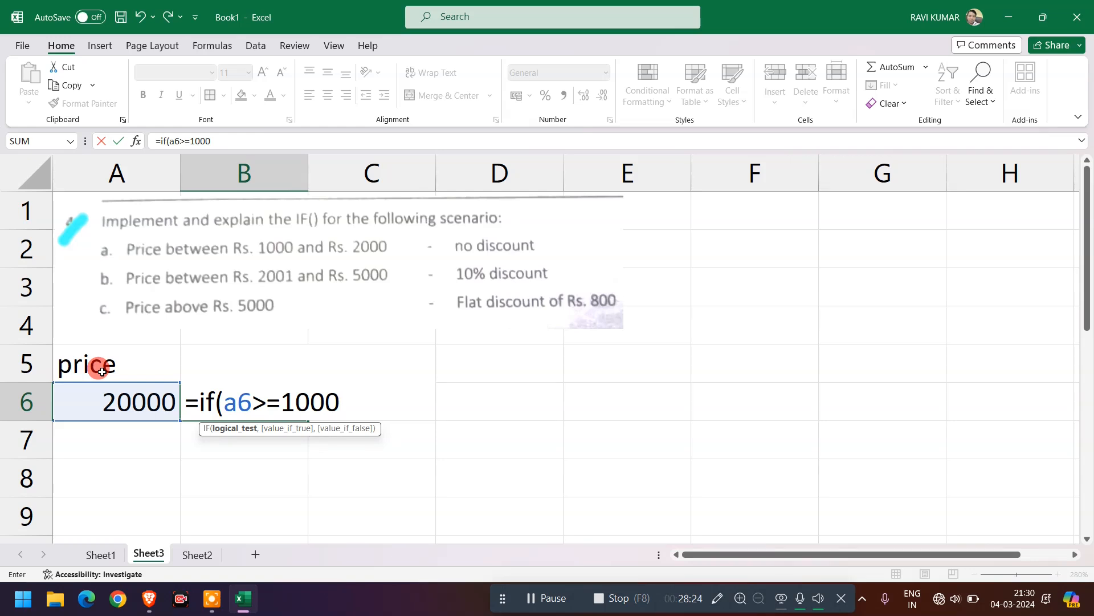
key(BackSpace)
key(BackSpace)
key(BackSpace)
key(BackSpace)
key(BackSpace)
key(BackSpace)
key(BackSpace)
key(BackSpace)
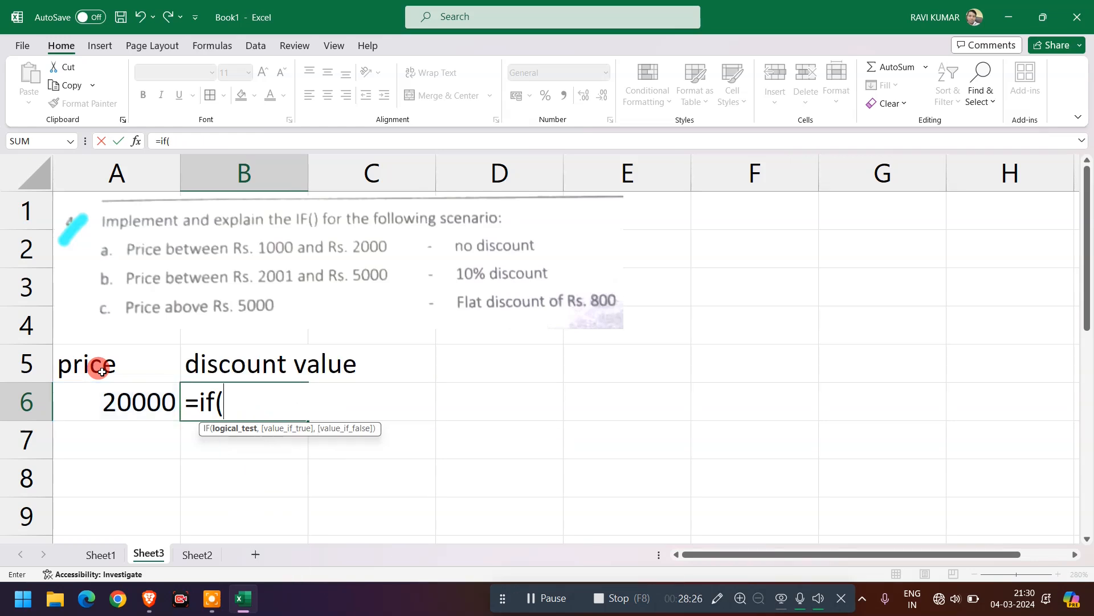
Step: Add and(a6>=1000,a6<=2000) as the IF formula's logical test and a6 as its value if true
text(an)
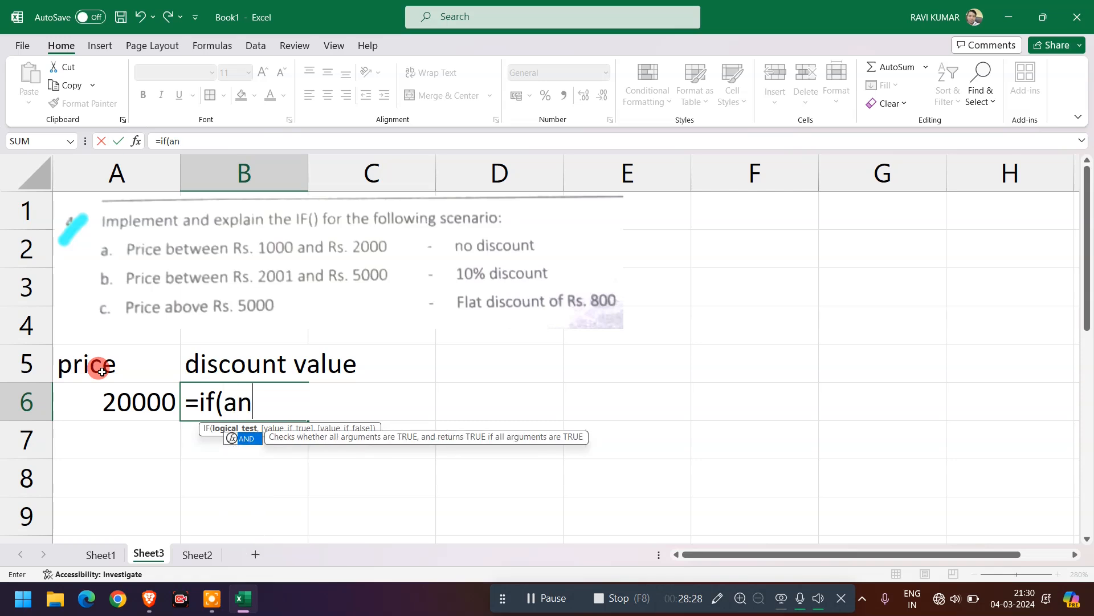
text(d()
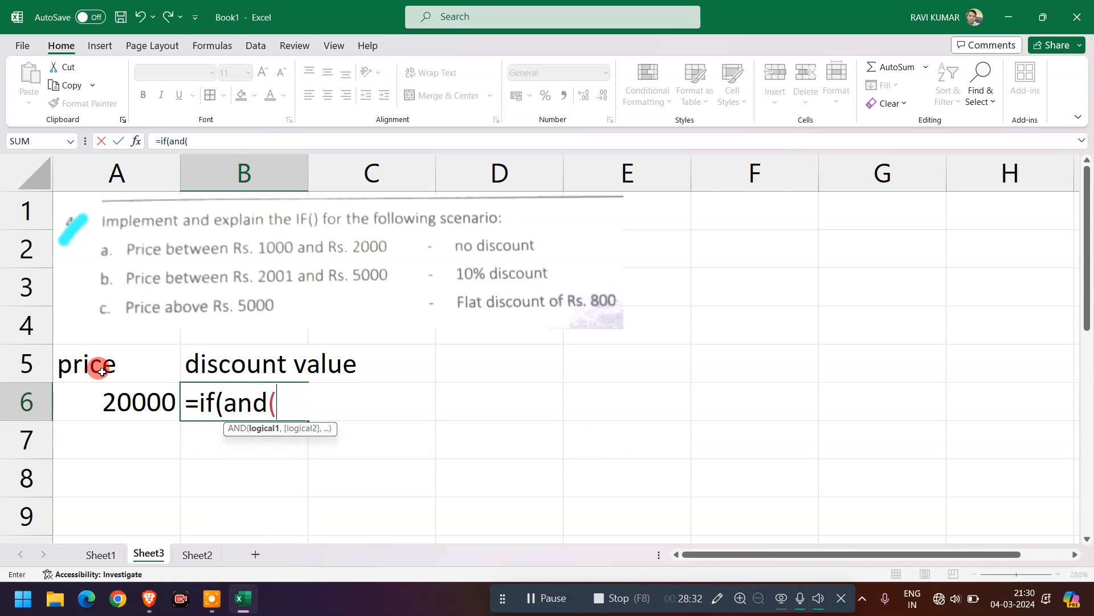
text(a6)
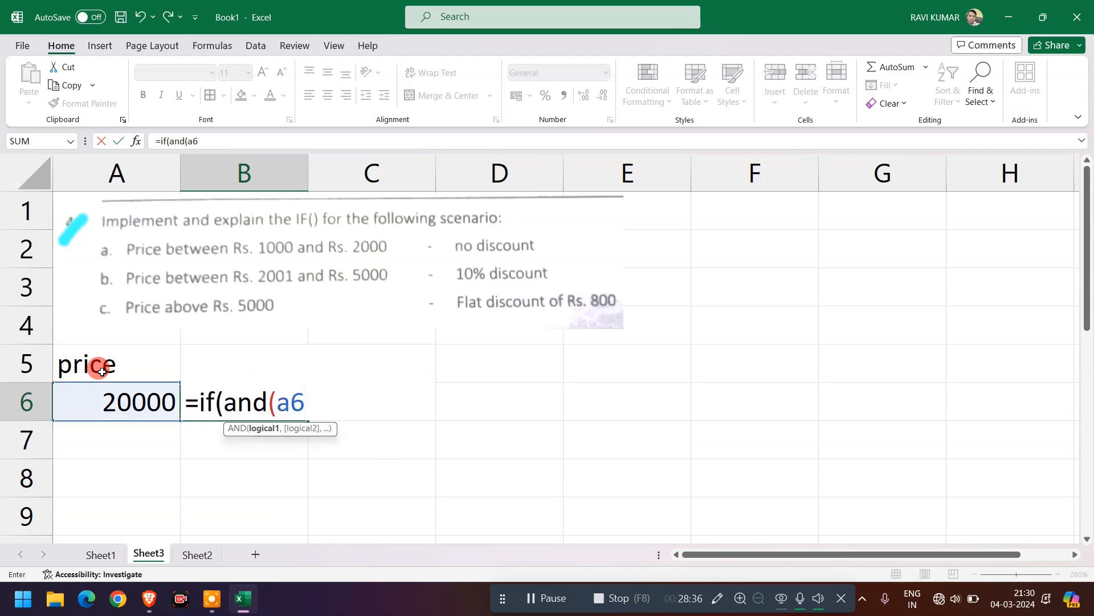
text(>=1000)
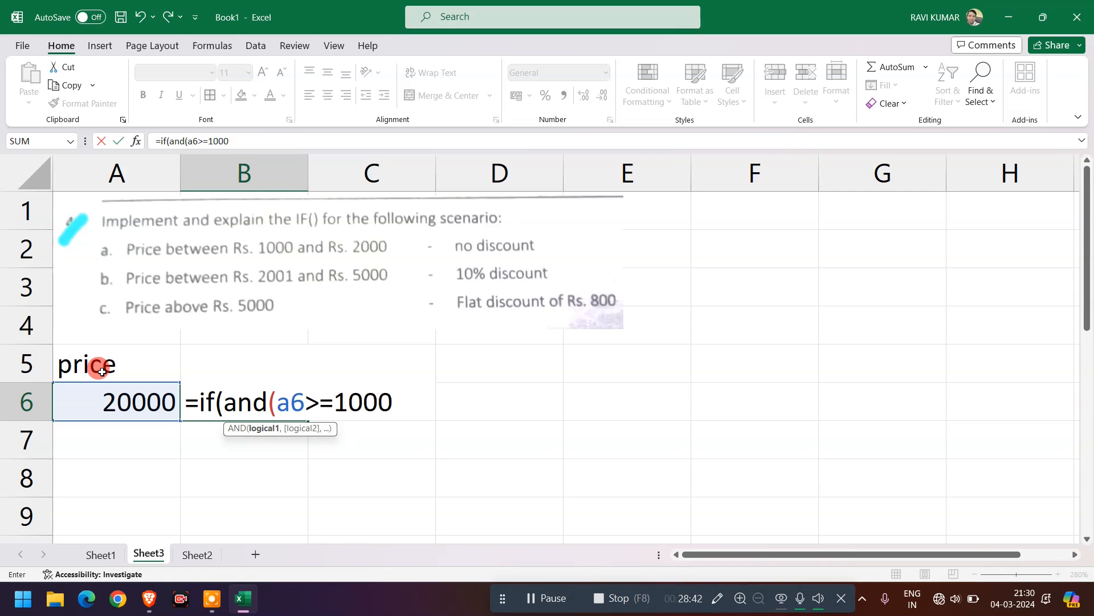
text(,a)
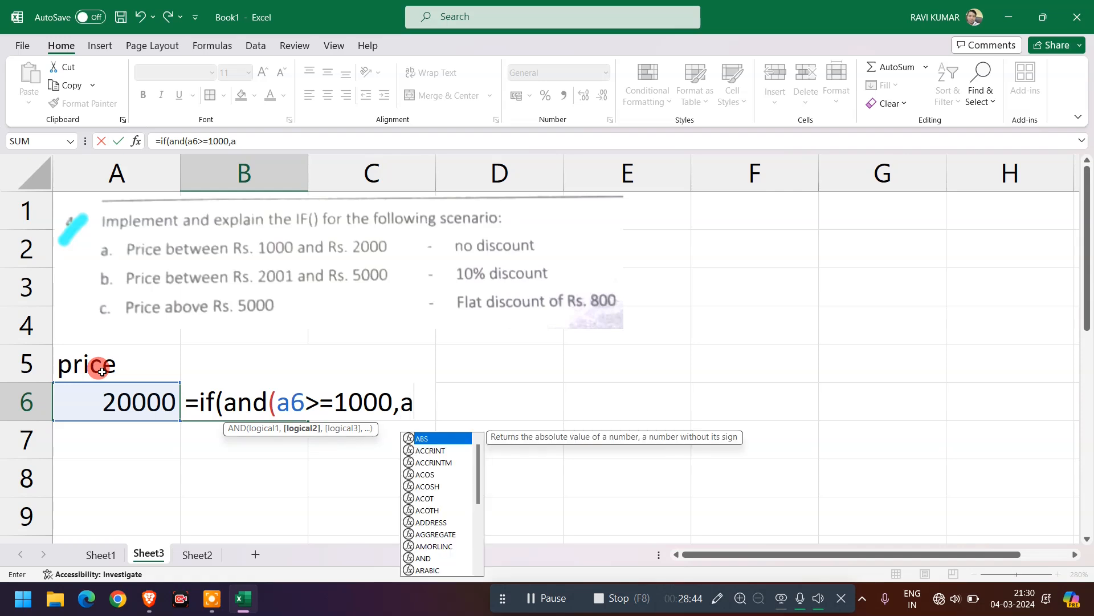
text(6<=2000)
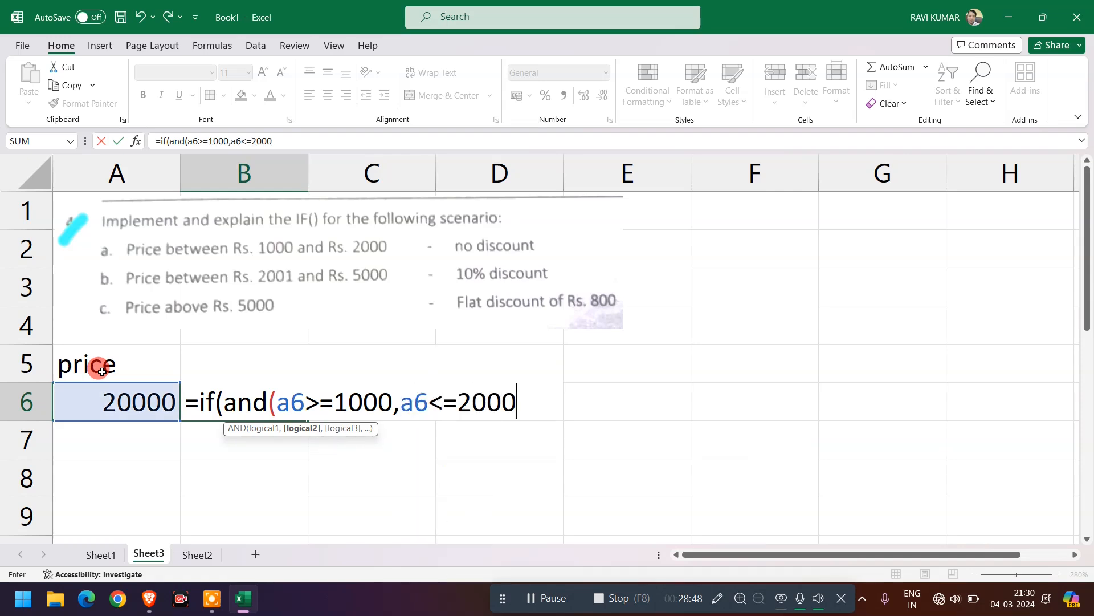
text())
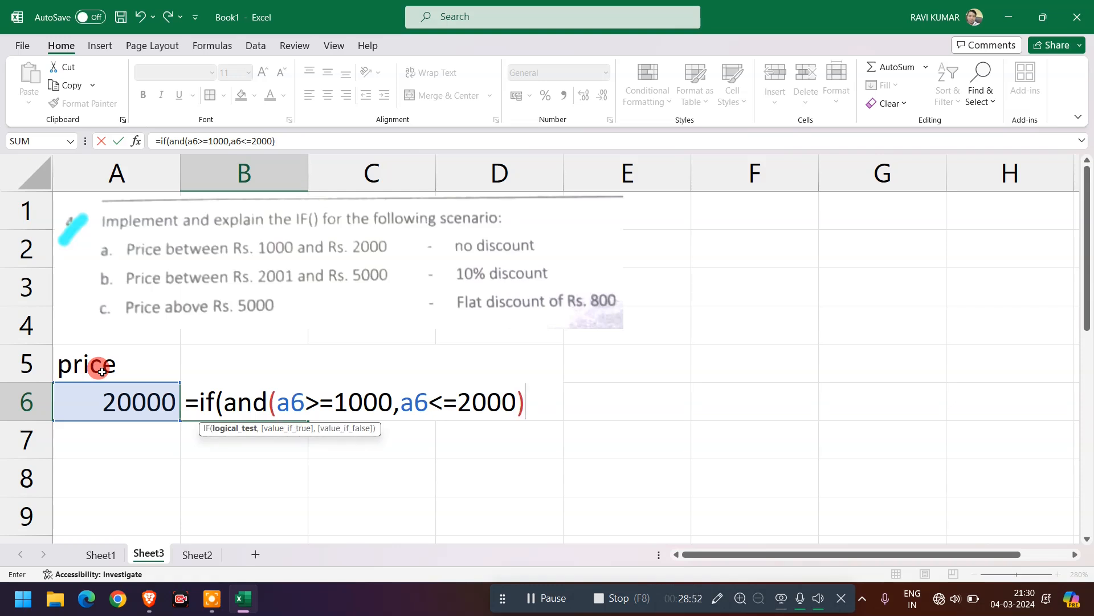
text(,)
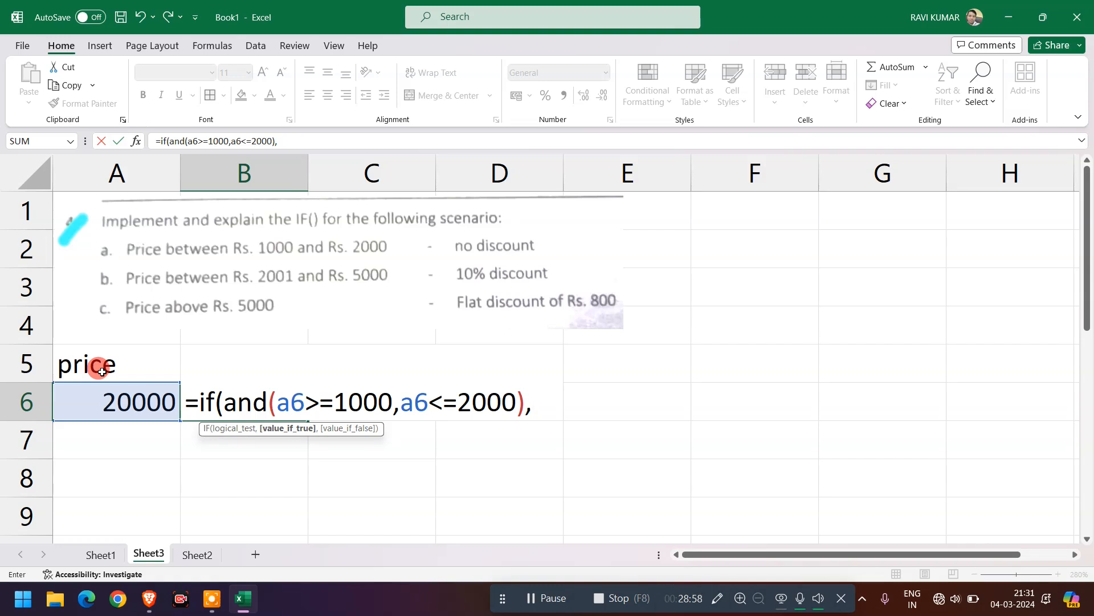
text(a6)
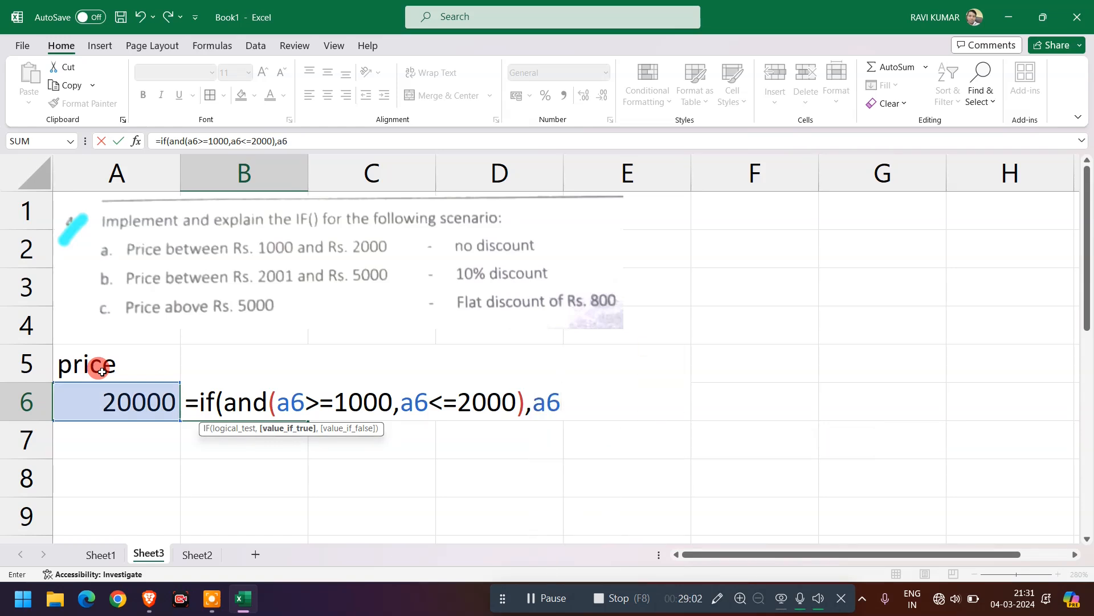
text(,)
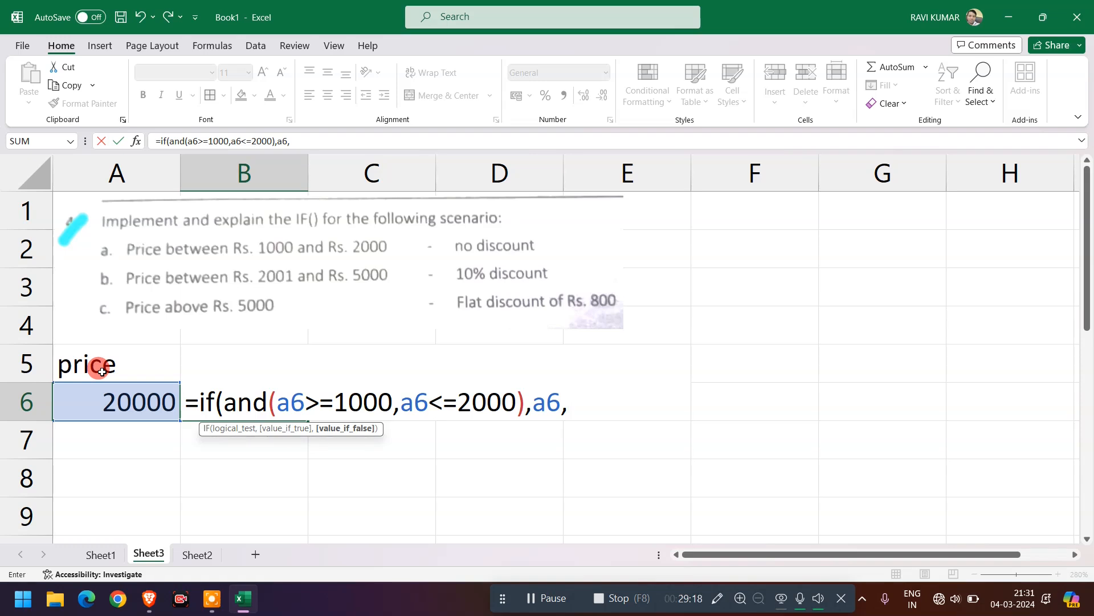
Step: Nest a second IF as the value if false, with the test and(a6>=2001,a6<=5000)
text(if)
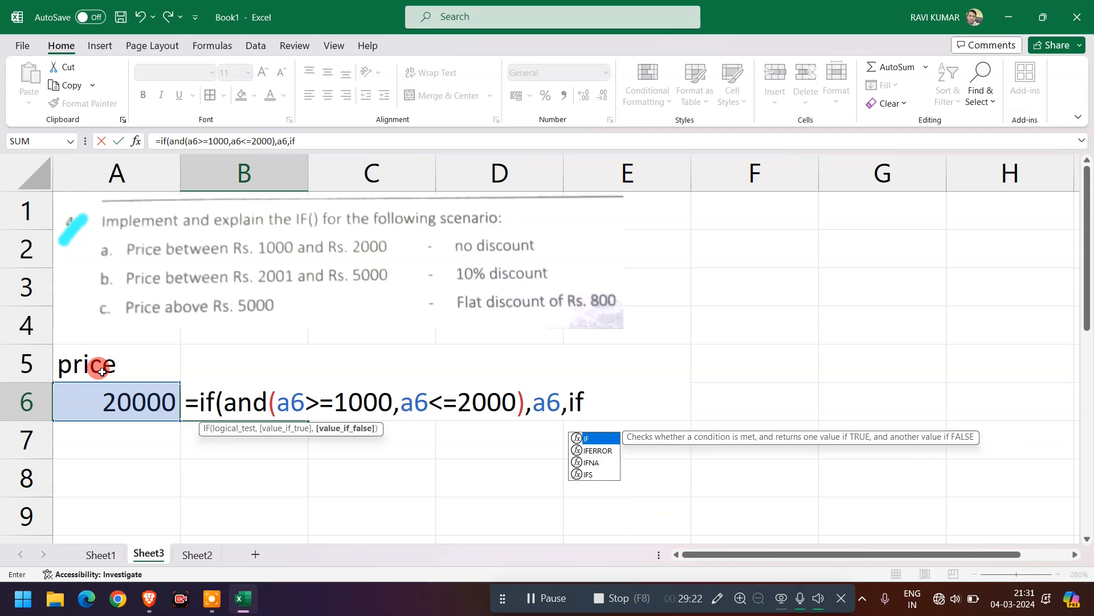
text((and)
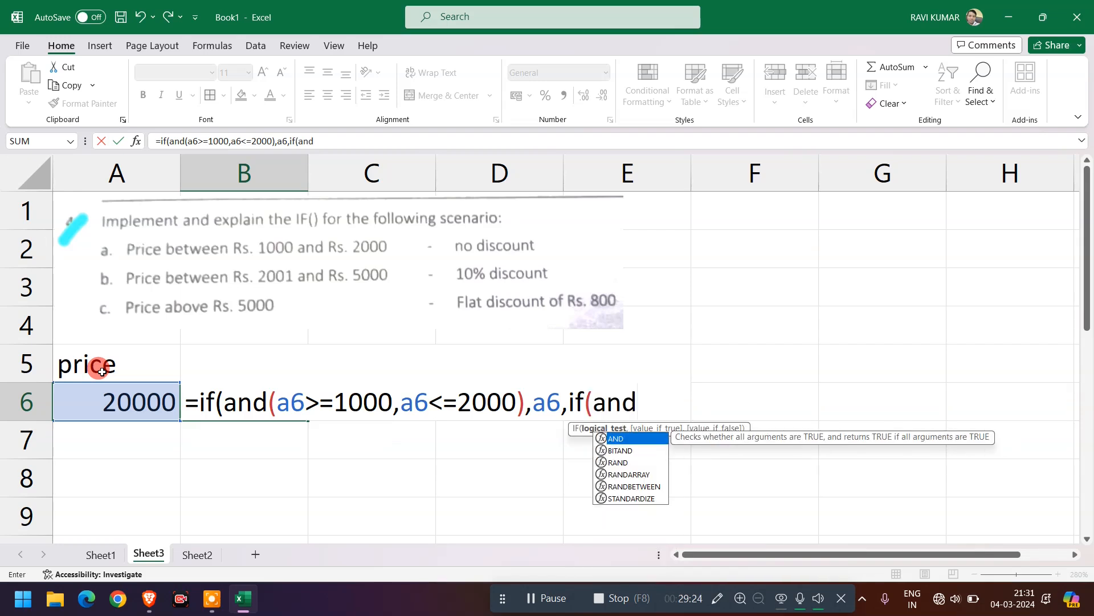
text(()
text(a6>)
text(=2000)
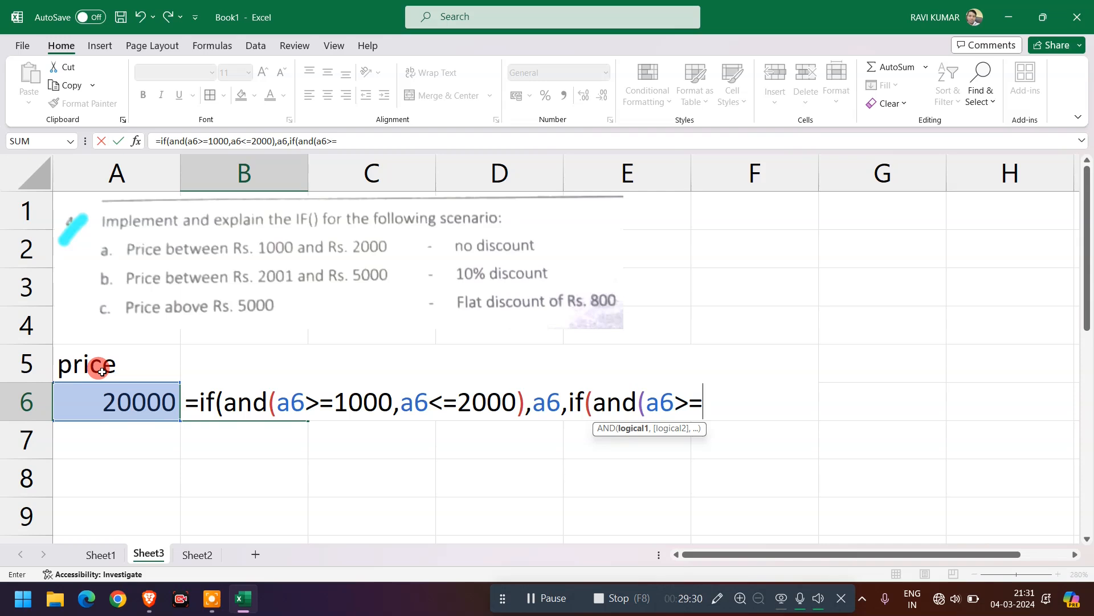
key(BackSpace)
text(1,a)
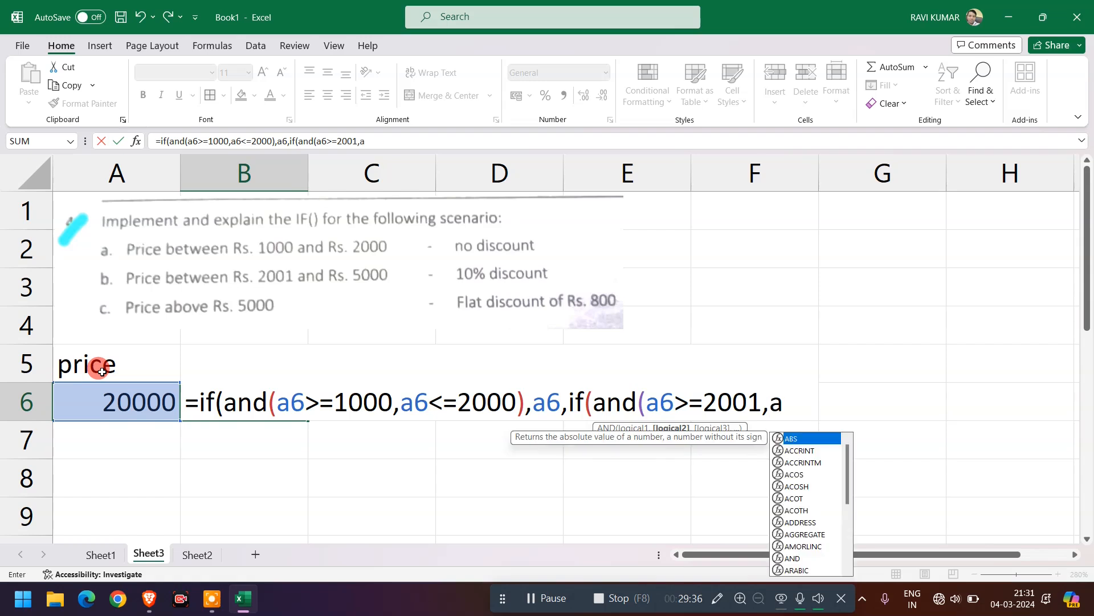
text(6<=)
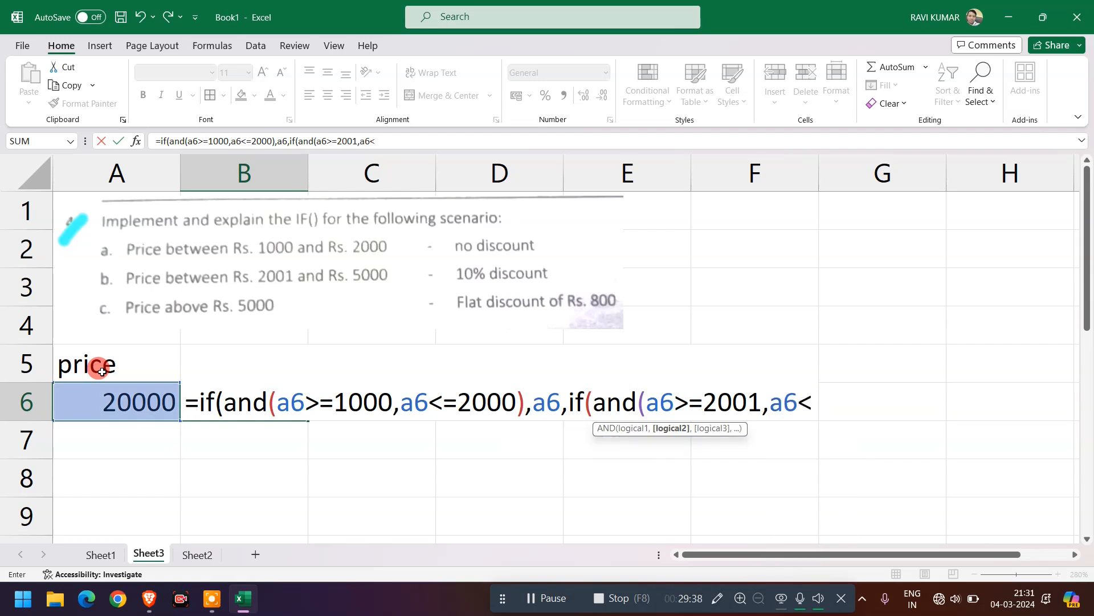
text(500)
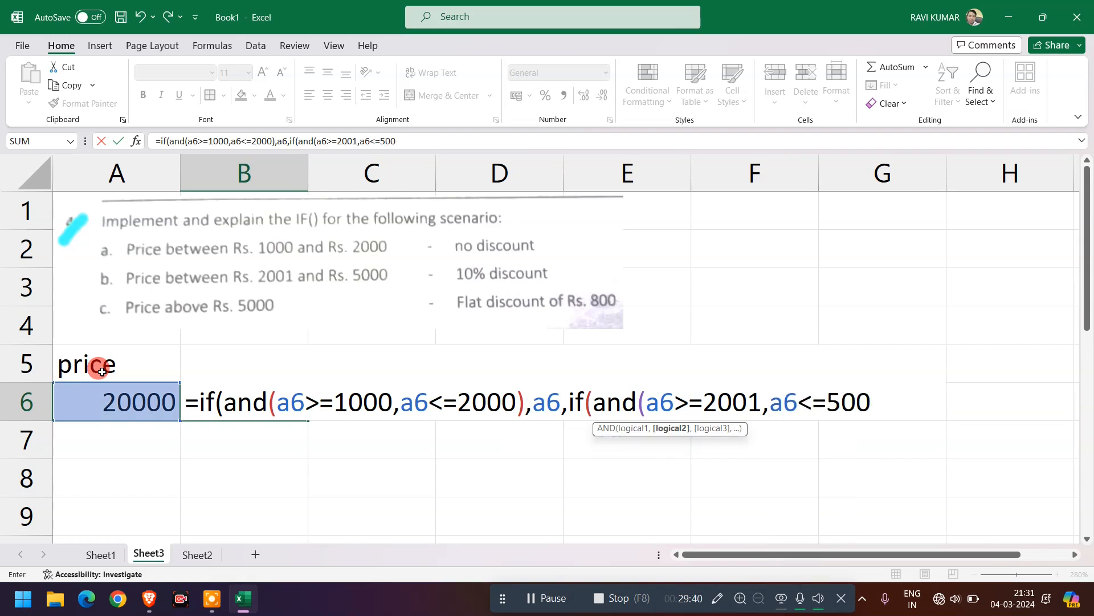
text(0),)
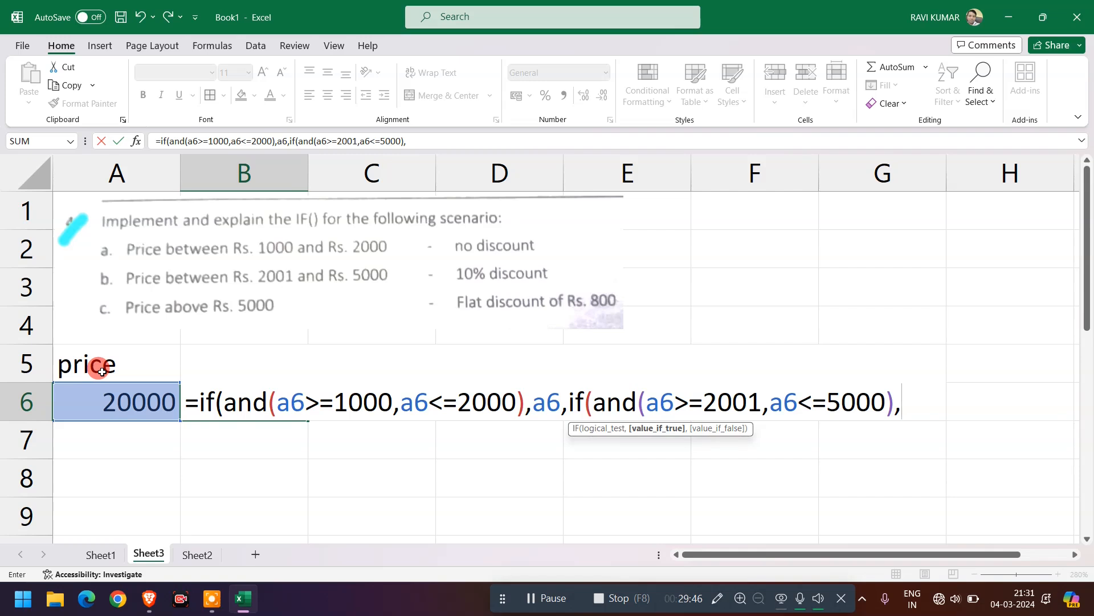
Step: Give the second IF the value if true a6-(a6*10)/100 for the 10% discount
text(a6-)
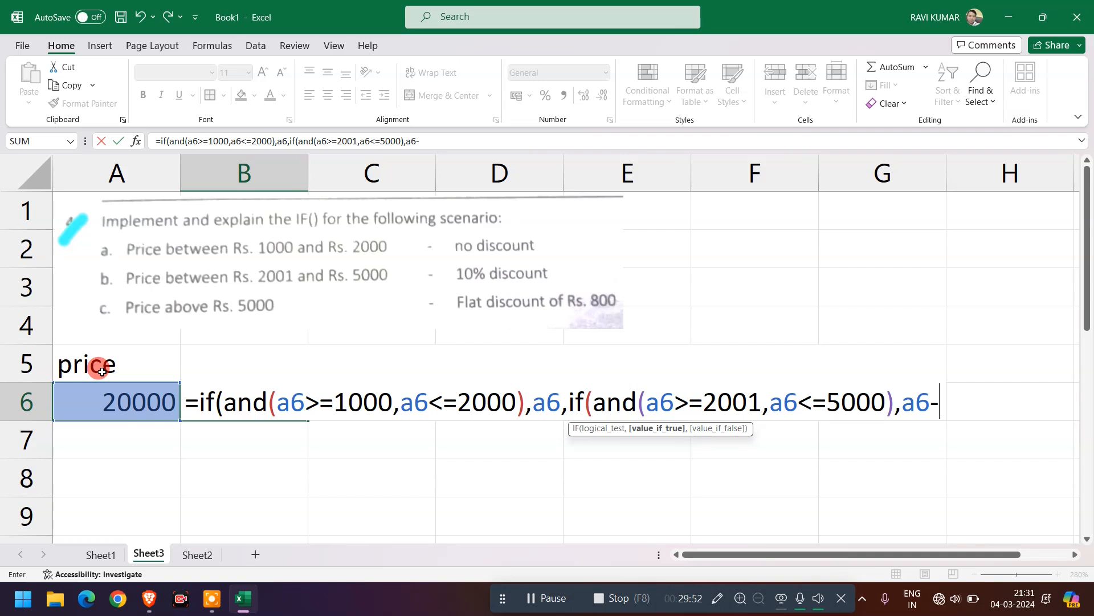
text((a6)
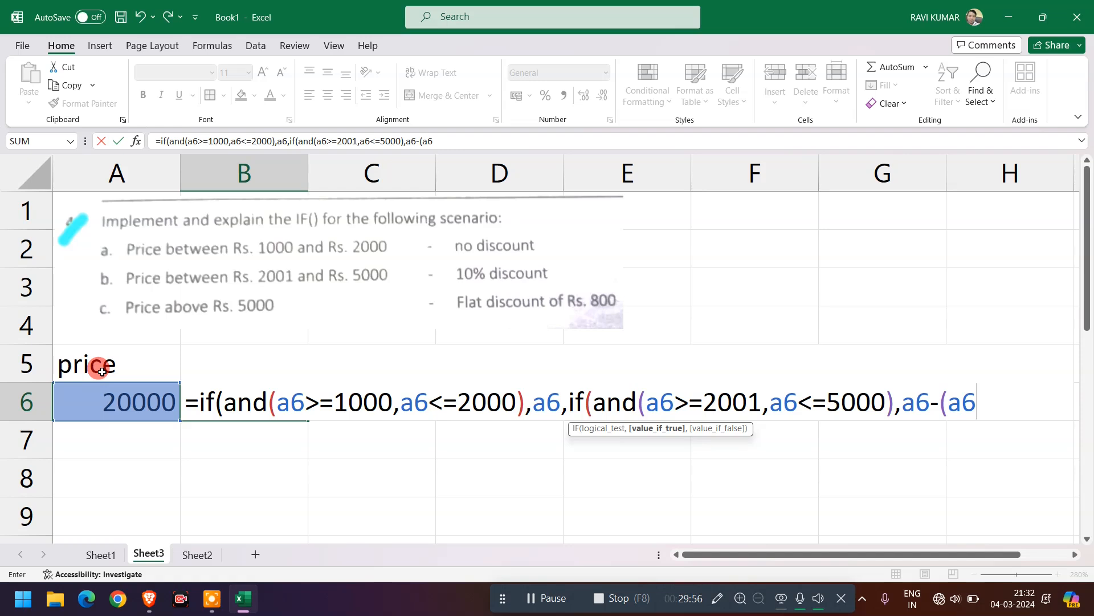
text(*10)
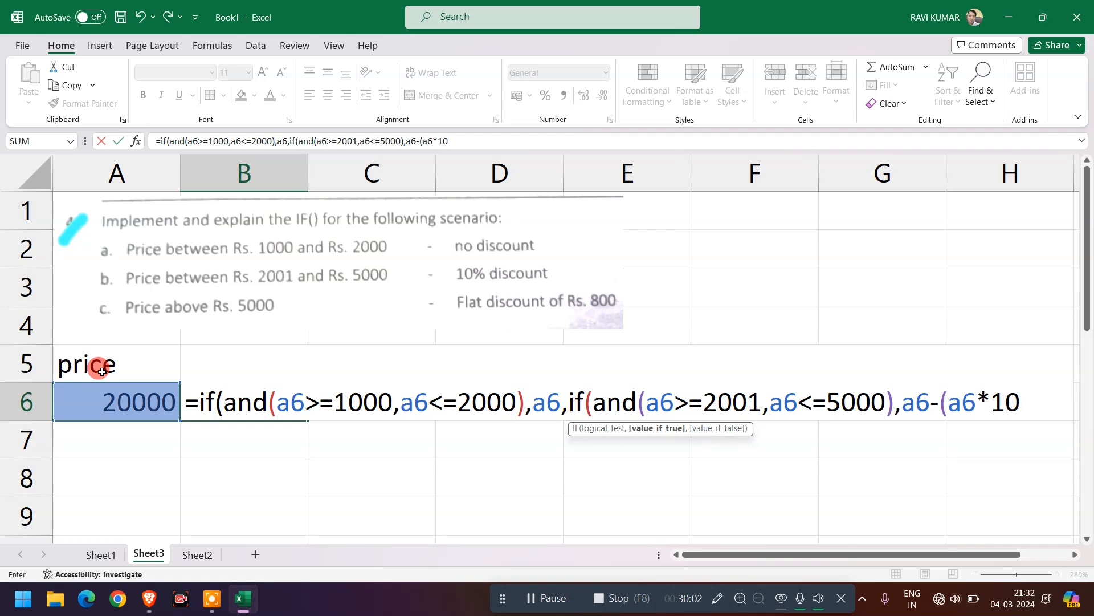
text()/)
text(100)
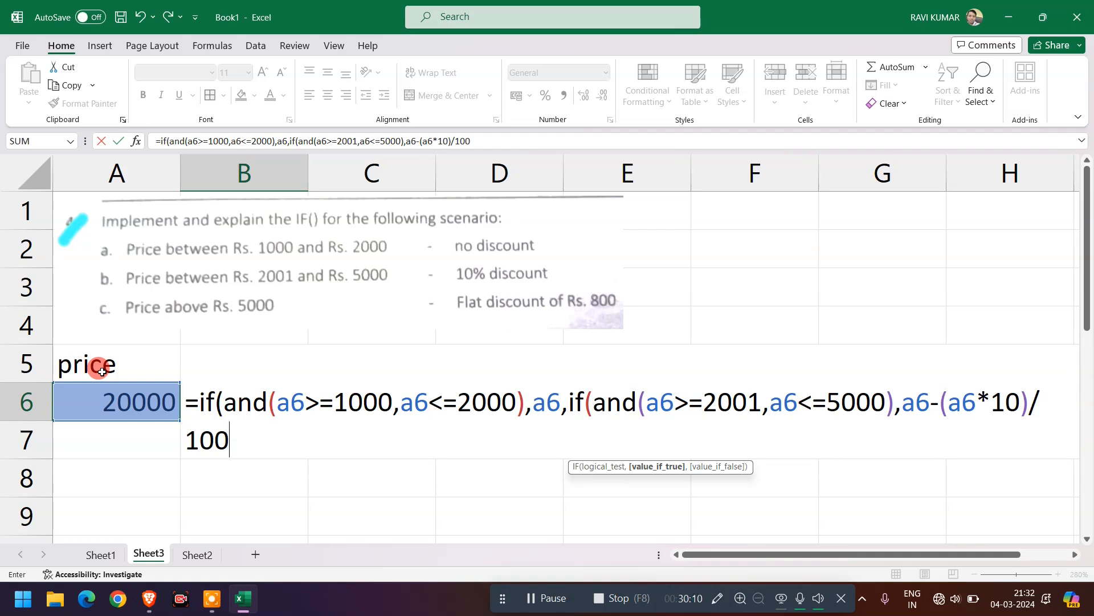
text(,)
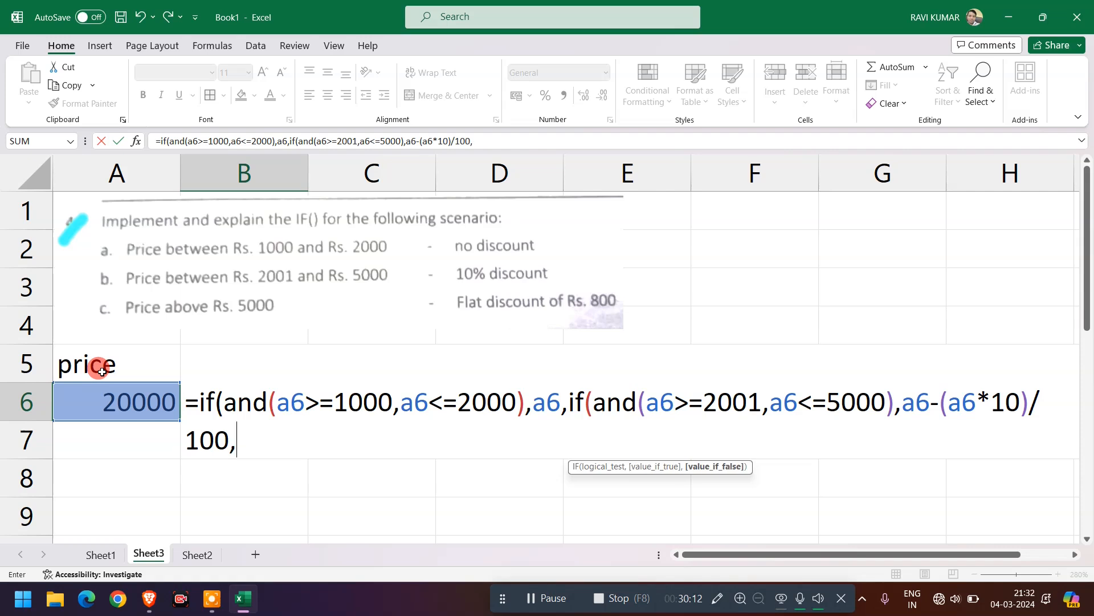
key(BackSpace)
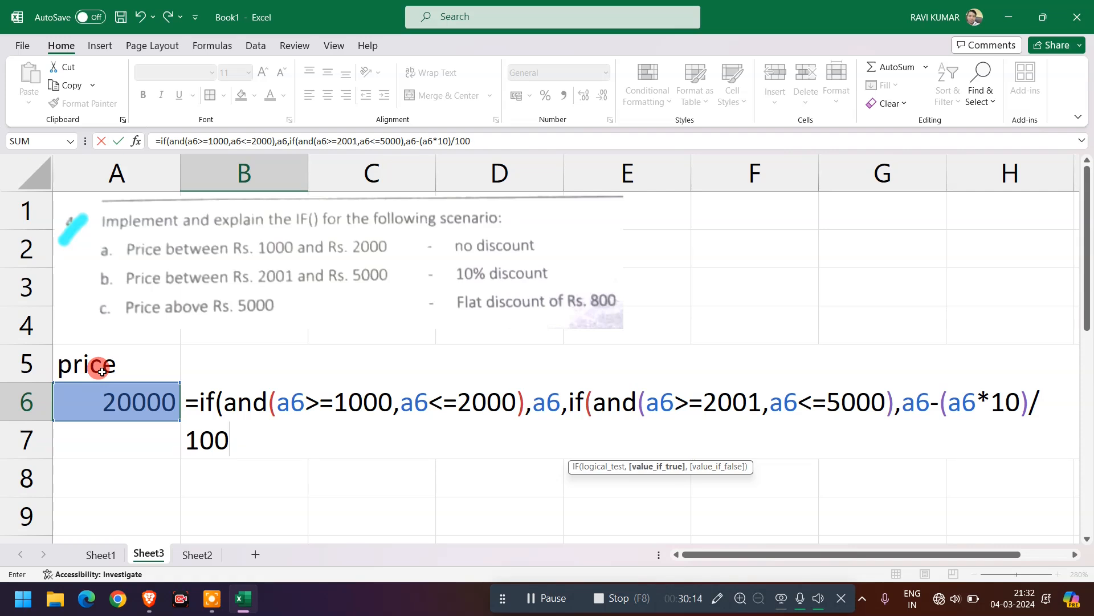
text(,)
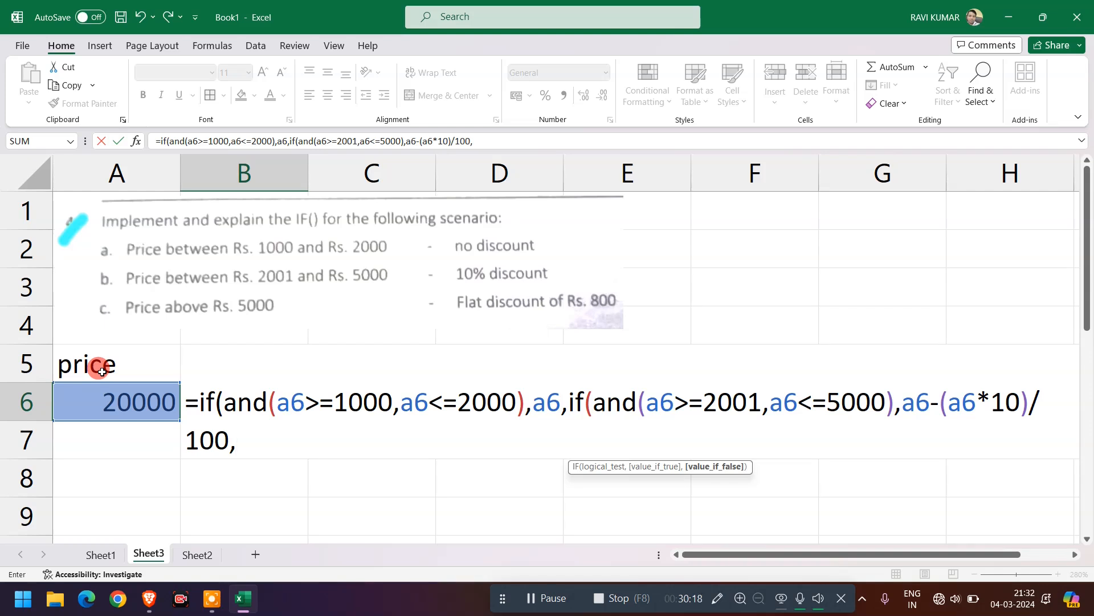
Step: Nest a third IF as the second IF's value if false, with the logical test a6>5000
text(i)
key(BackSpace)
text(if()
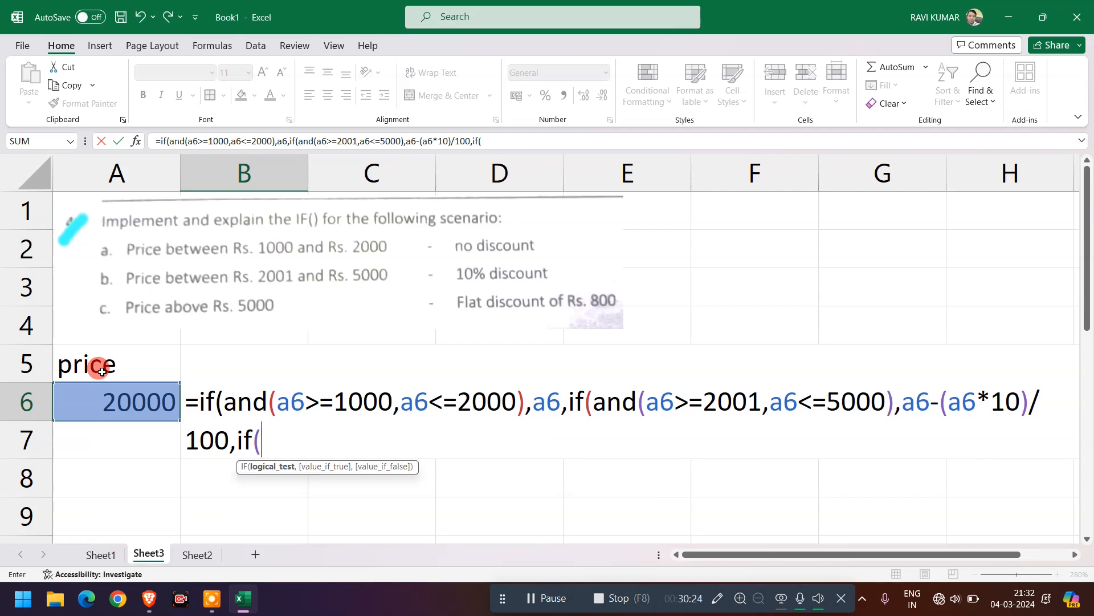
text(a6)
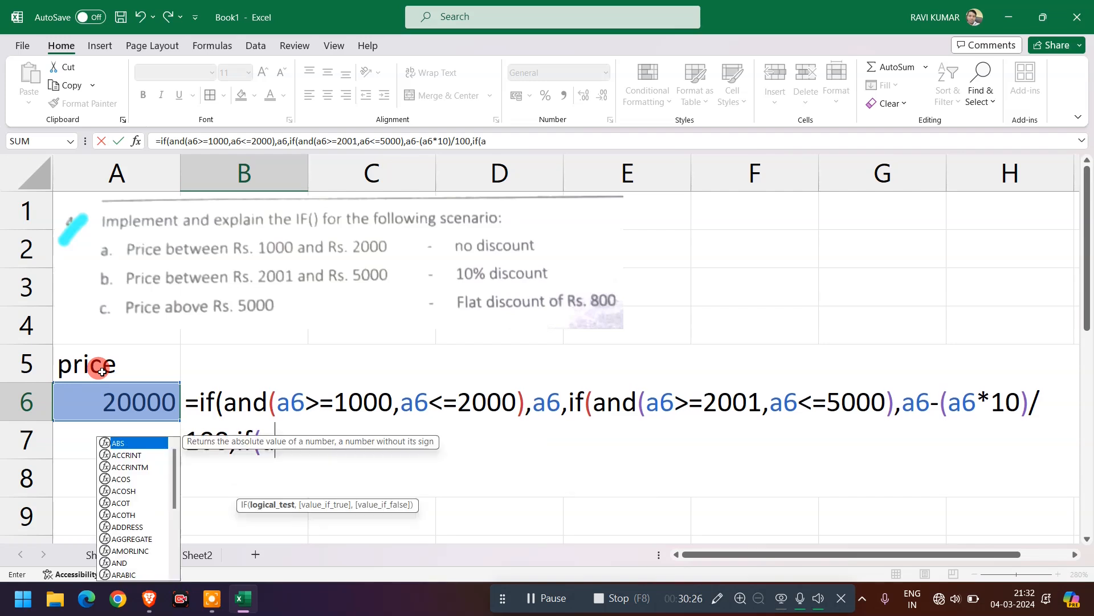
text(>)
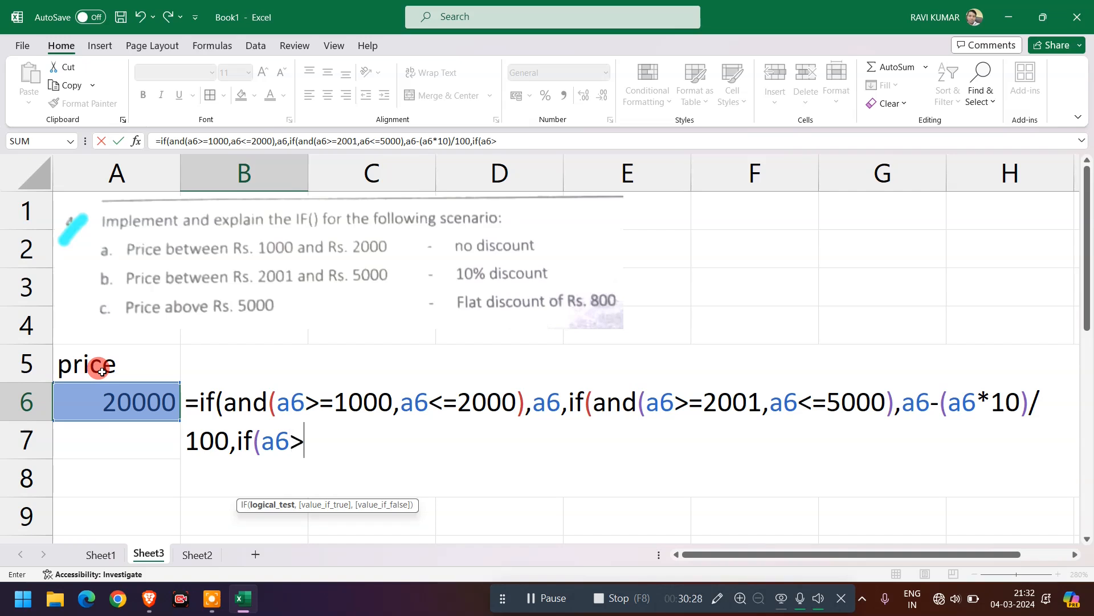
text(5000)
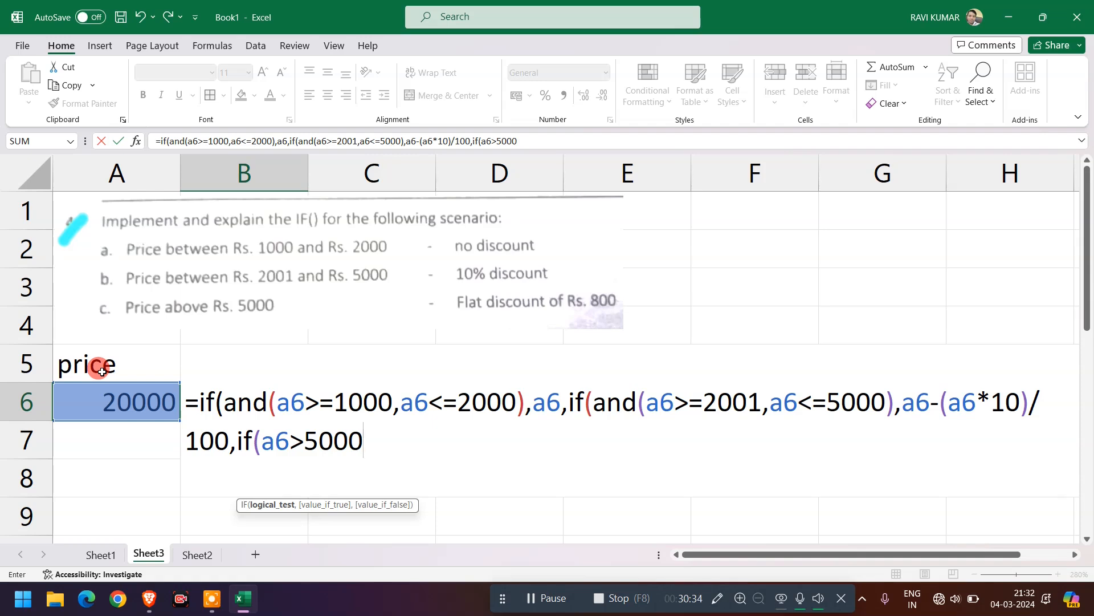
text(,)
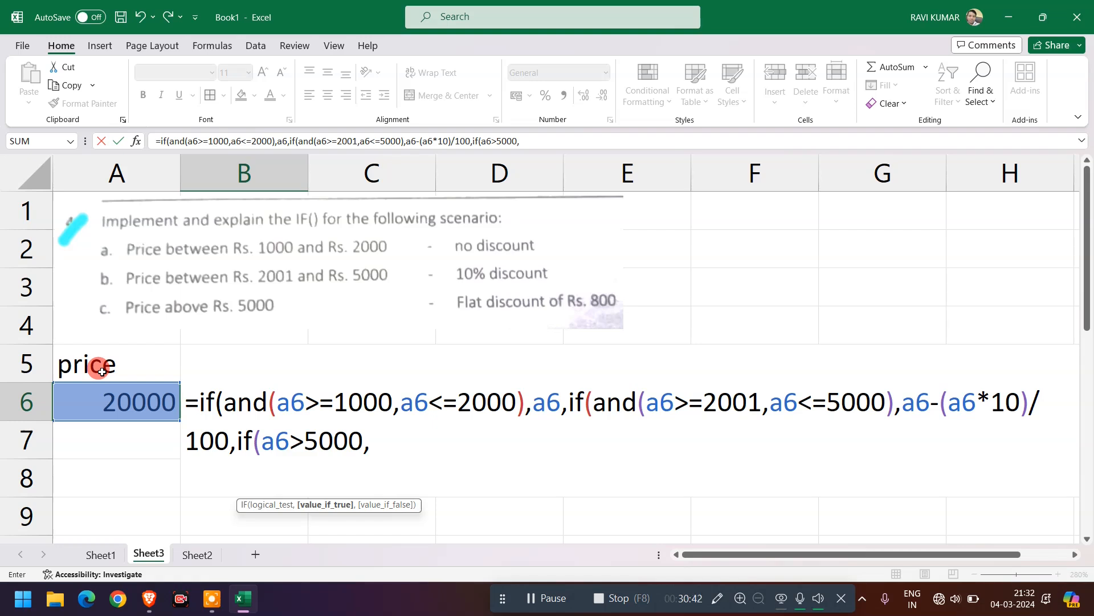
Step: Give the third IF the value if true a6-800 and the value if false "", and complete the formula
text(a)
text(6-)
text(800)
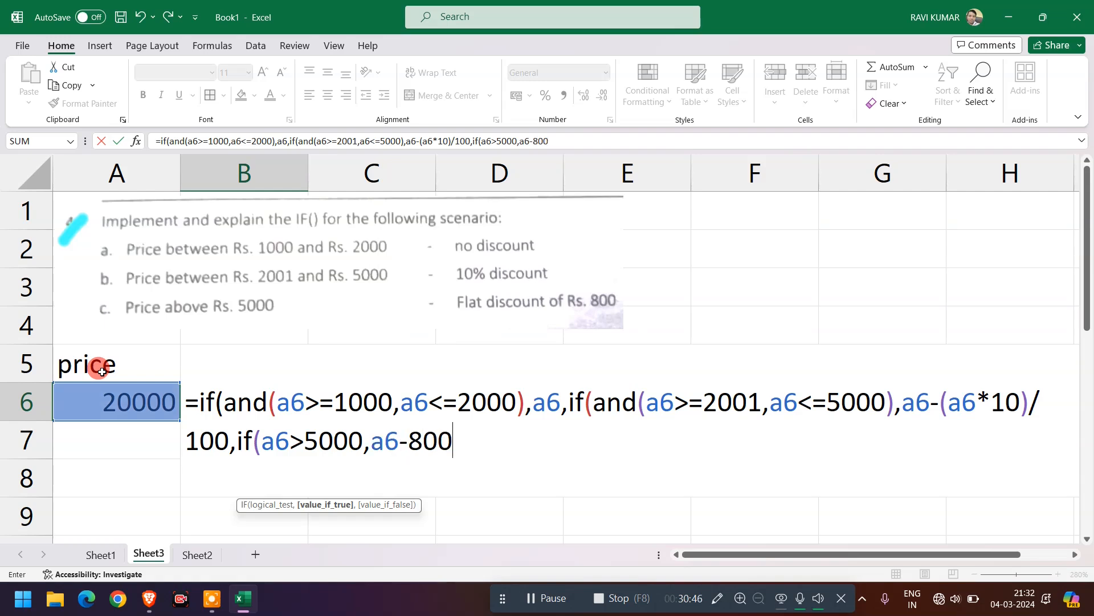
text(,"")
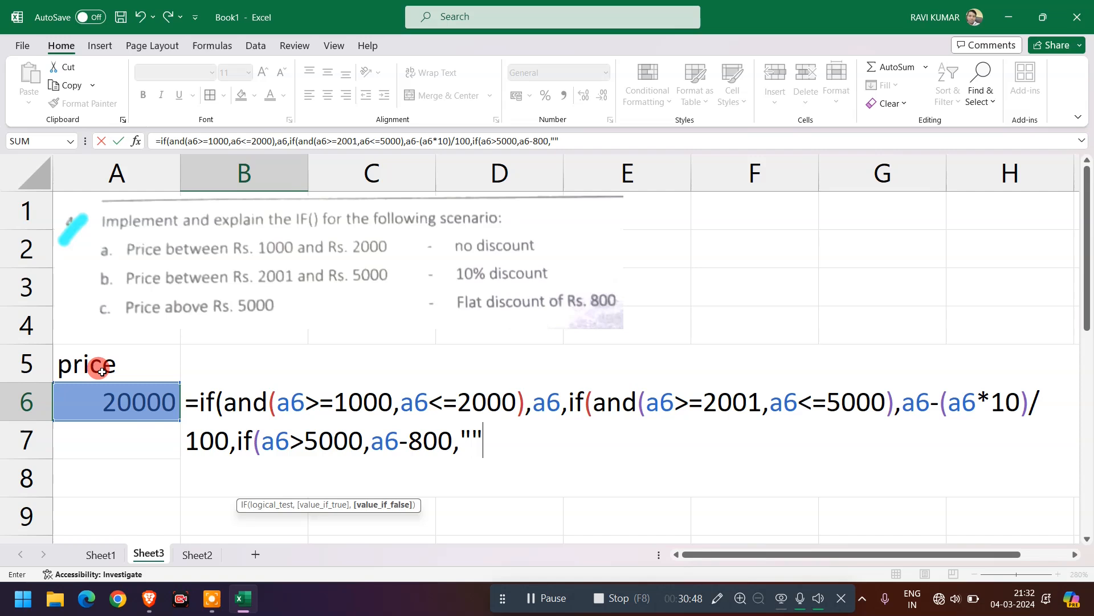
text())
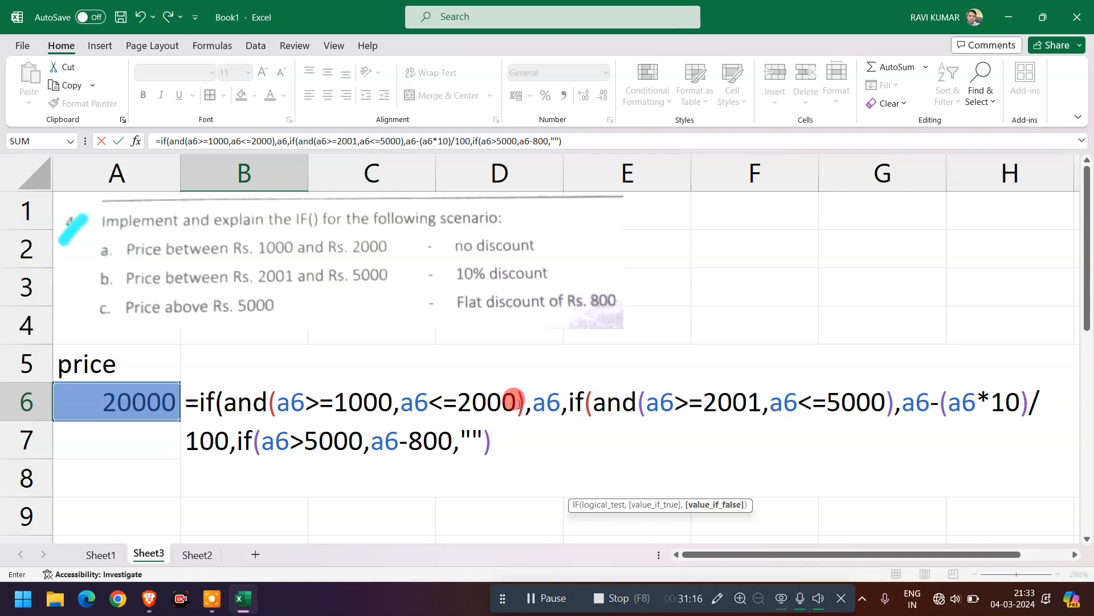
text())
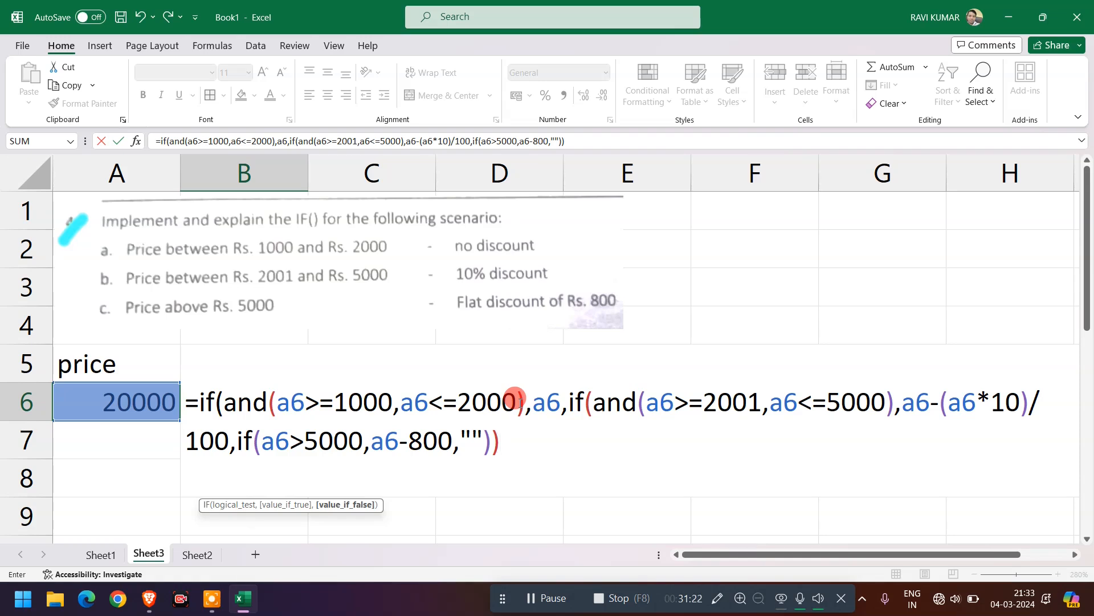
key(Return)
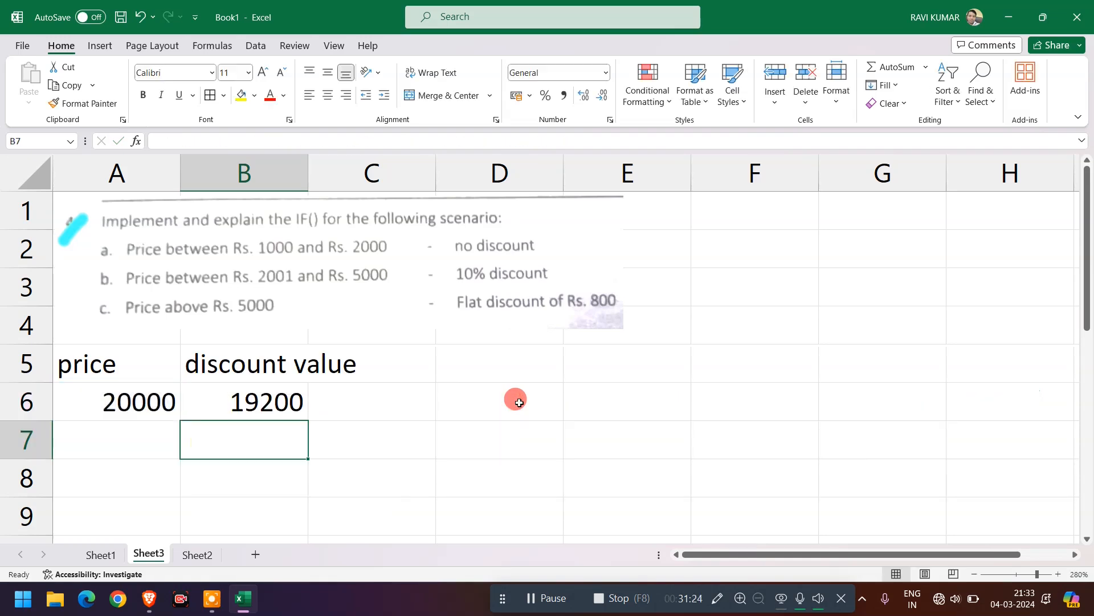
key(Up)
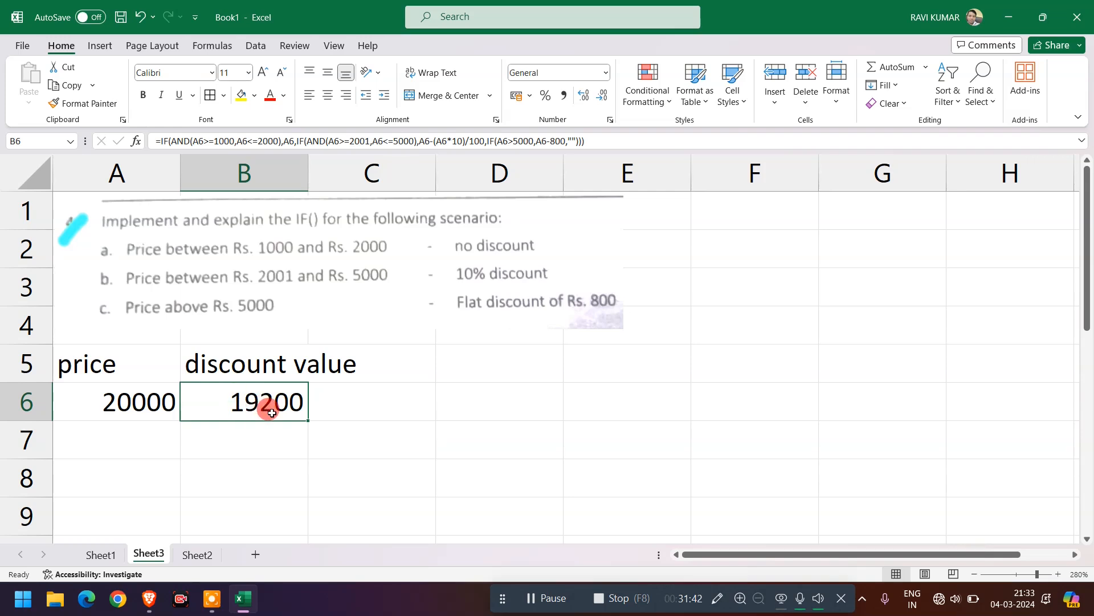
Step: Set the price in A6 to 4000 to test the formula's 10% discount case
click(131, 407)
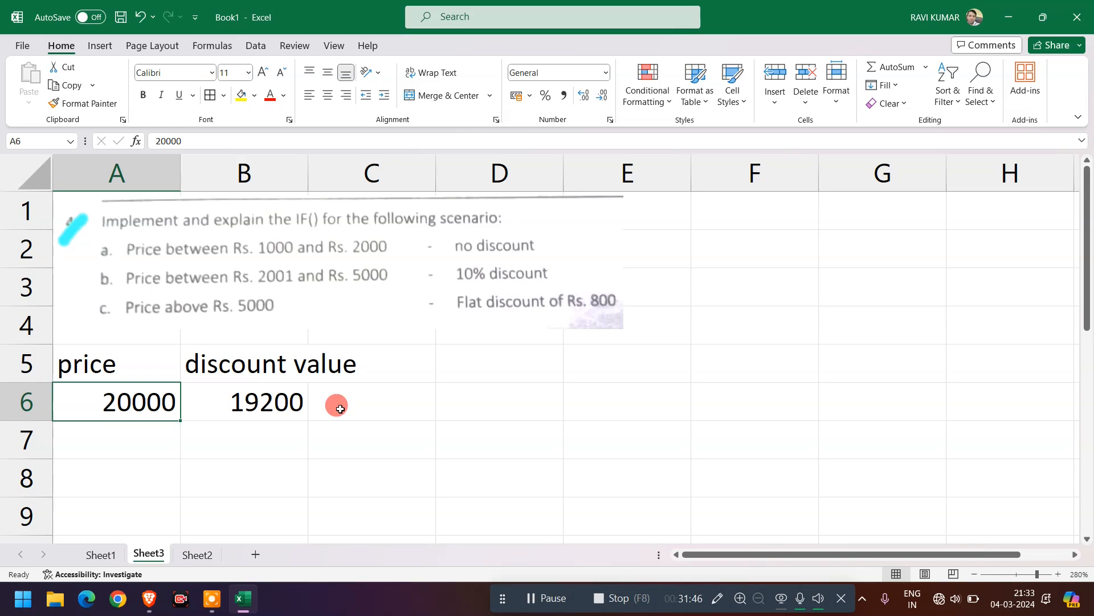
text(1)
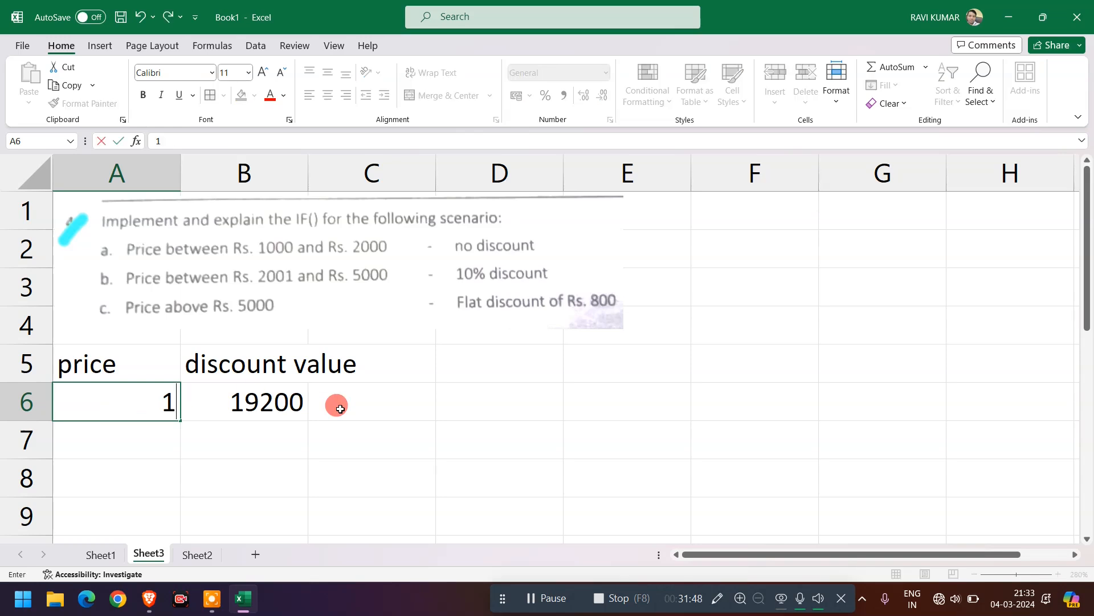
key(BackSpace)
text(60)
key(BackSpace)
key(BackSpace)
text(4000)
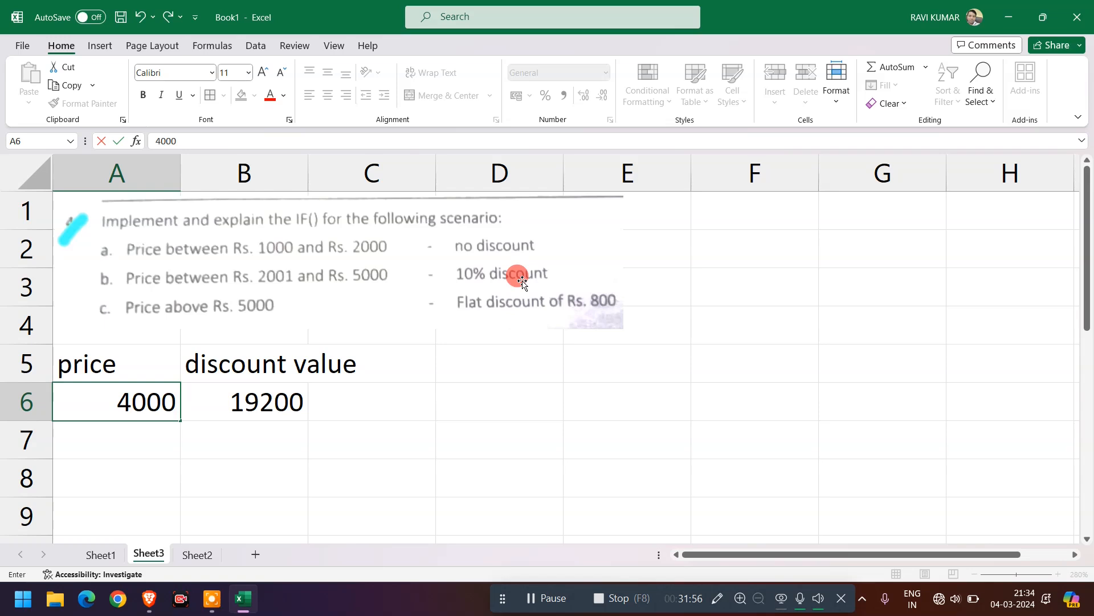
key(Return)
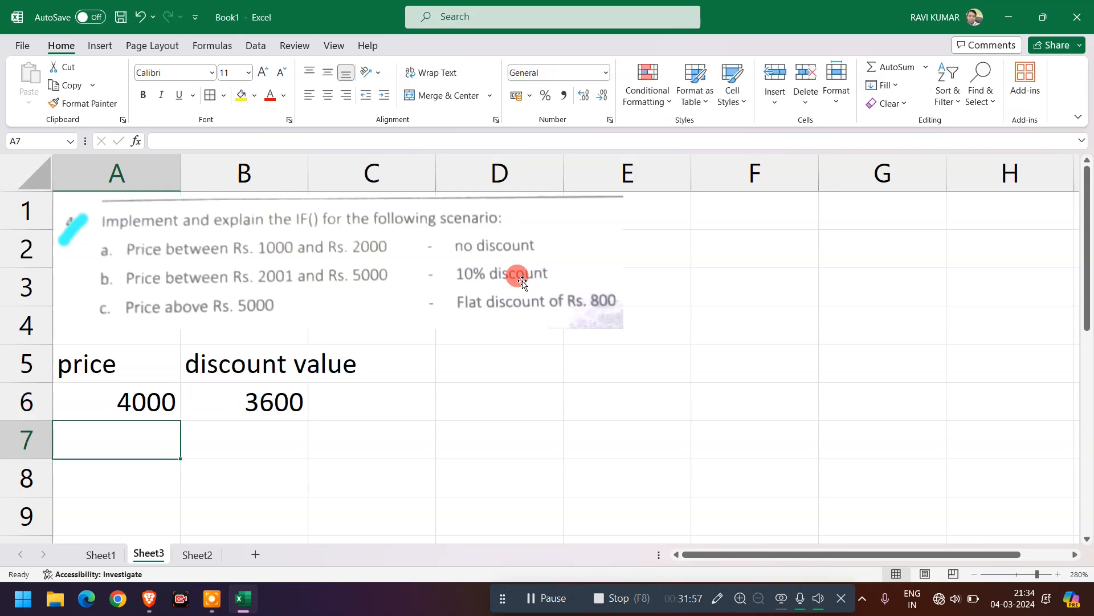
click(240, 411)
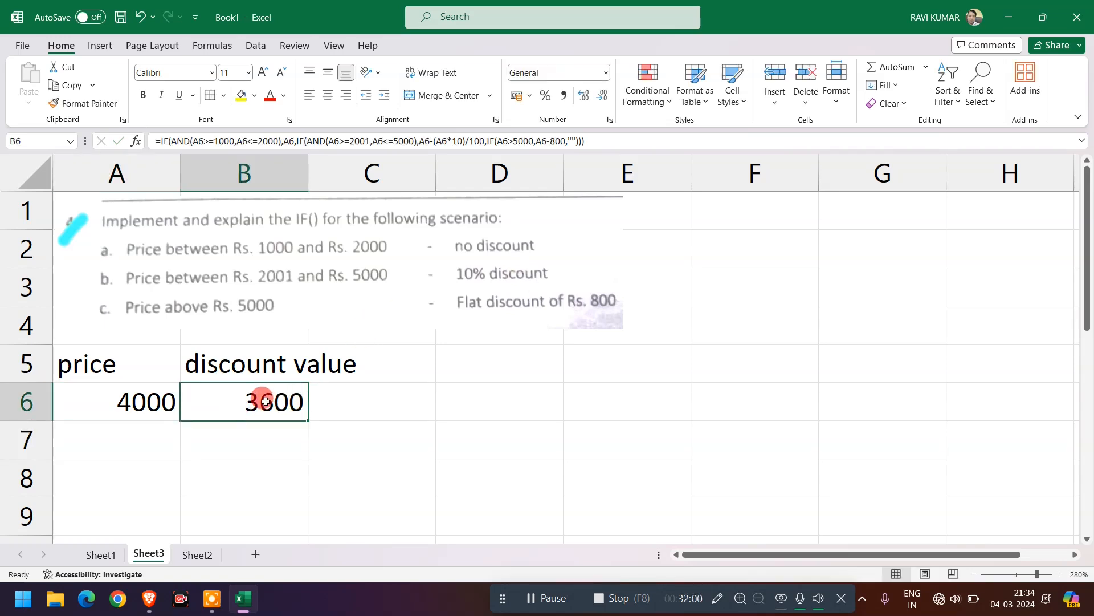
Step: Set the price in A6 to 1500 to test the formula's no-discount case
click(159, 401)
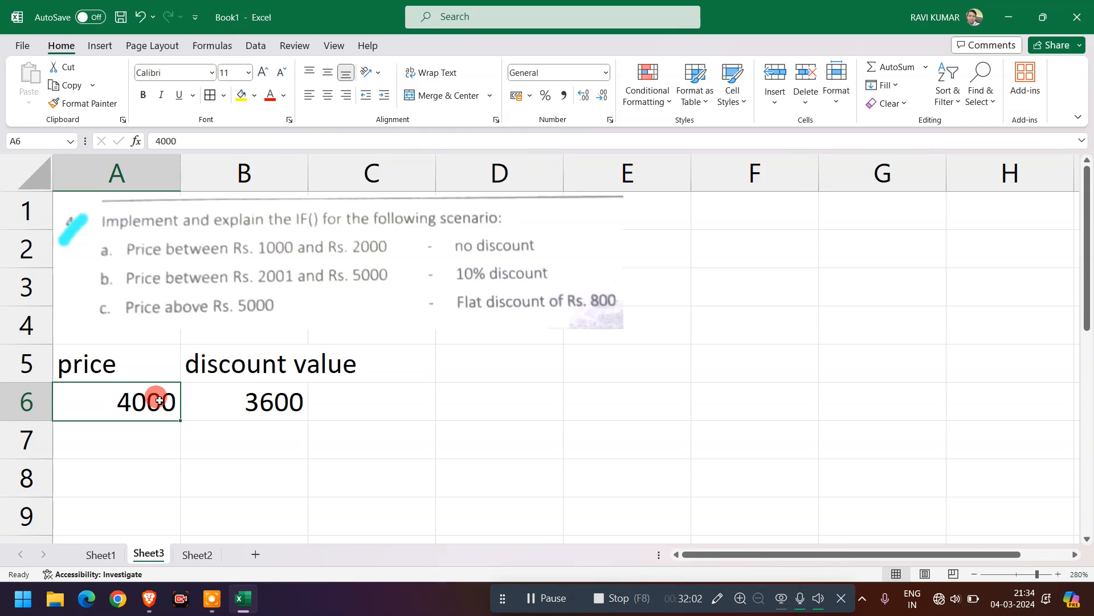
text(1500)
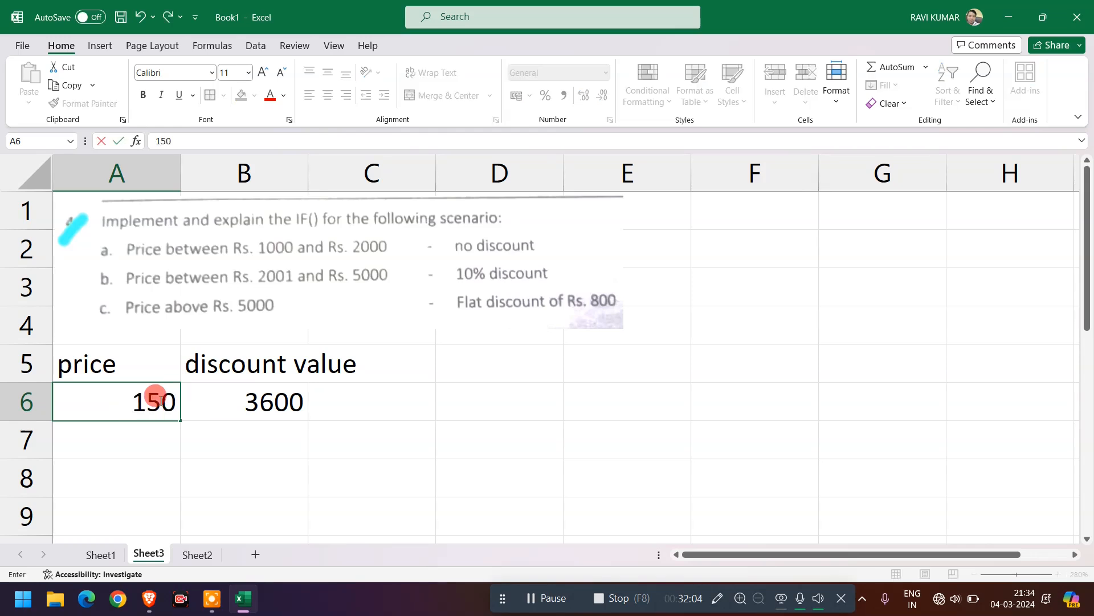
key(Return)
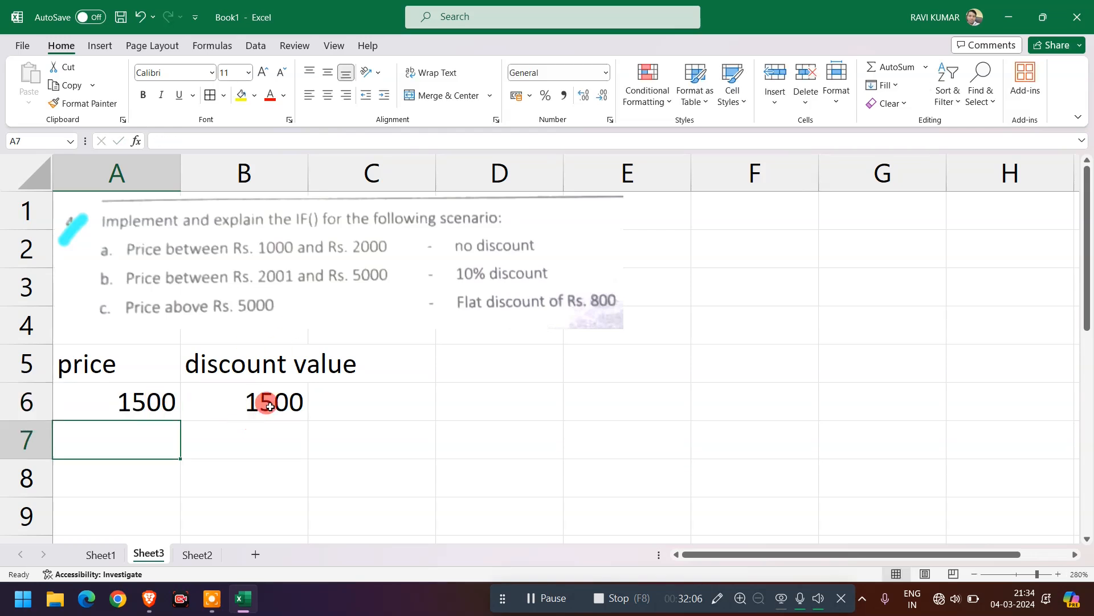
click(272, 403)
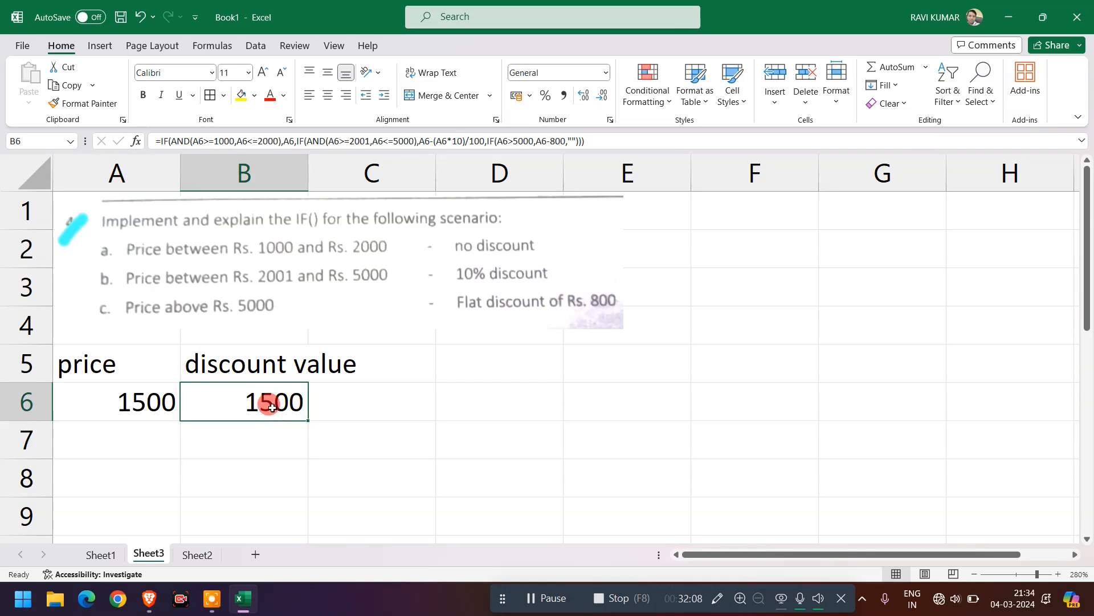
click(114, 402)
Step: Open the formula in B6 for editing and highlight its first condition, AND(A6>=1000,A6<=2000)
double_click(280, 400)
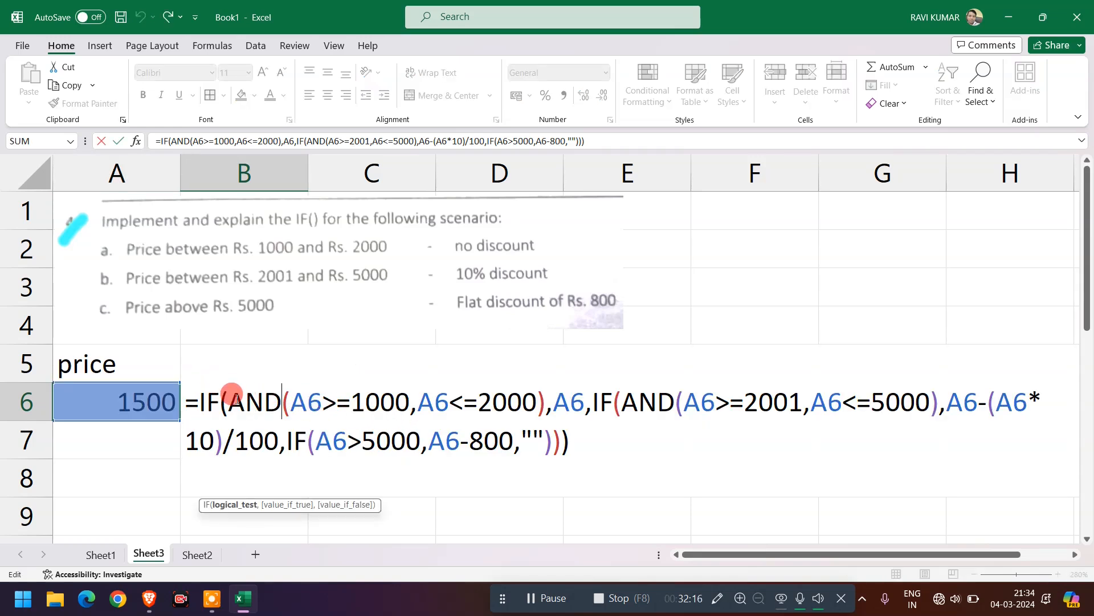
double_click(268, 401)
drag(268, 400, 542, 391)
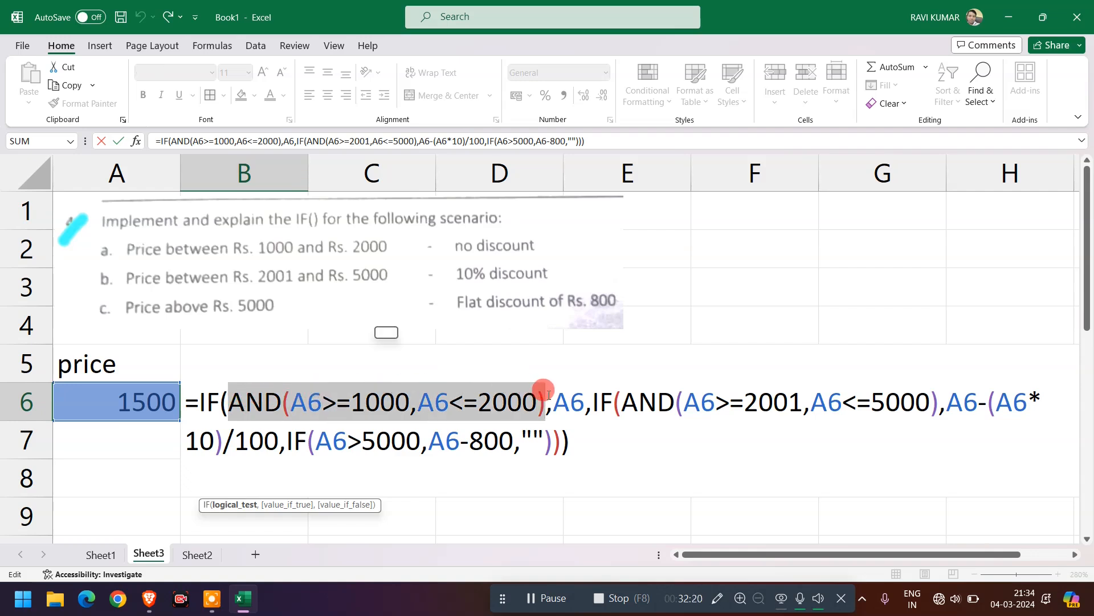
click(477, 392)
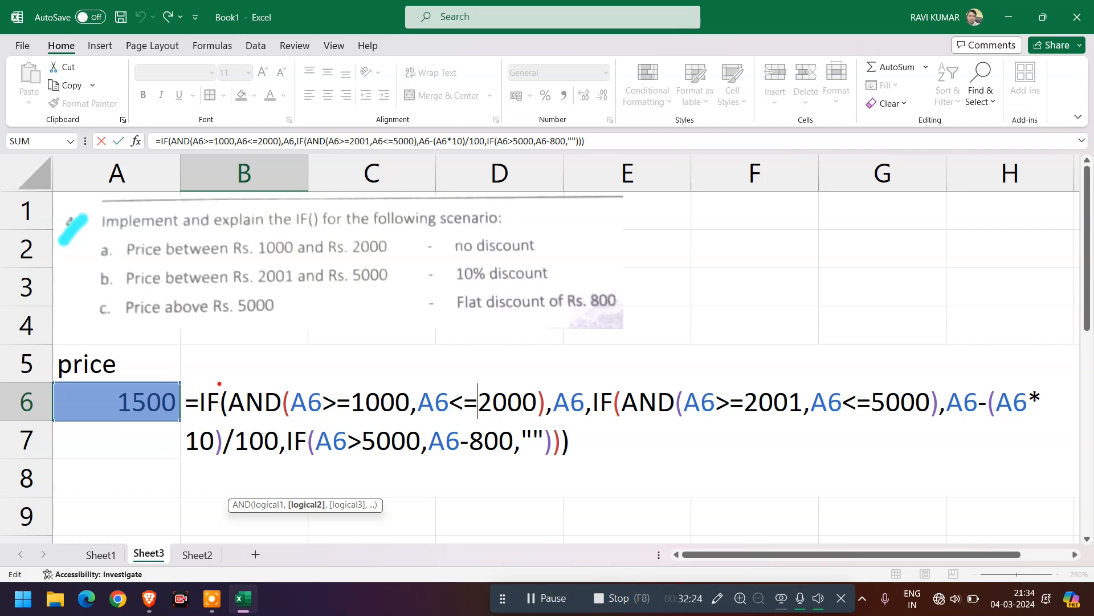
Step: Draw red boxes around the first AND condition, the A6 result and the two-line nested IF, linking its lines with an arrow
mouse_move(227, 387)
mouse_down()
mouse_move(262, 408)
mouse_move(232, 393)
mouse_move(349, 416)
mouse_move(544, 421)
mouse_up()
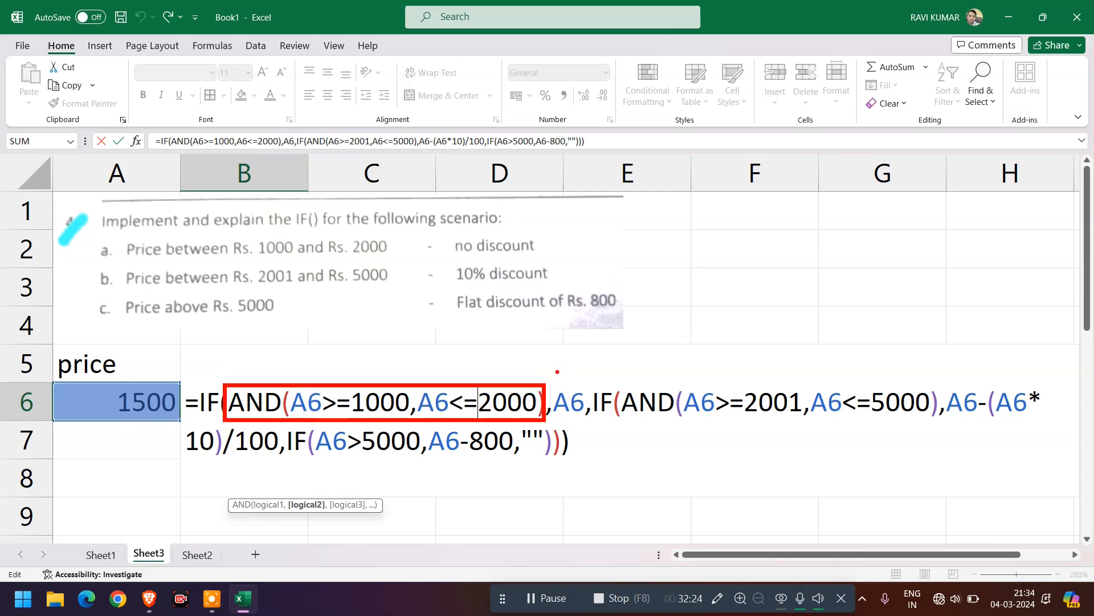
mouse_move(555, 377)
mouse_down()
mouse_move(558, 398)
mouse_move(585, 415)
mouse_move(1075, 428)
mouse_move(1031, 449)
mouse_move(1064, 421)
mouse_up()
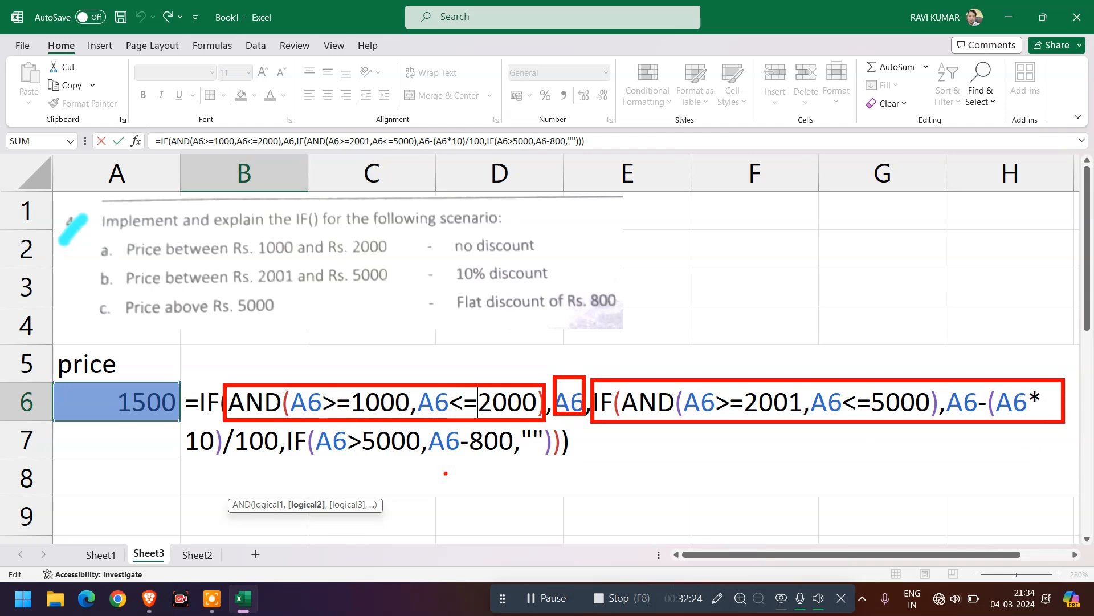
mouse_move(173, 428)
mouse_down()
mouse_move(578, 473)
mouse_move(618, 423)
mouse_up()
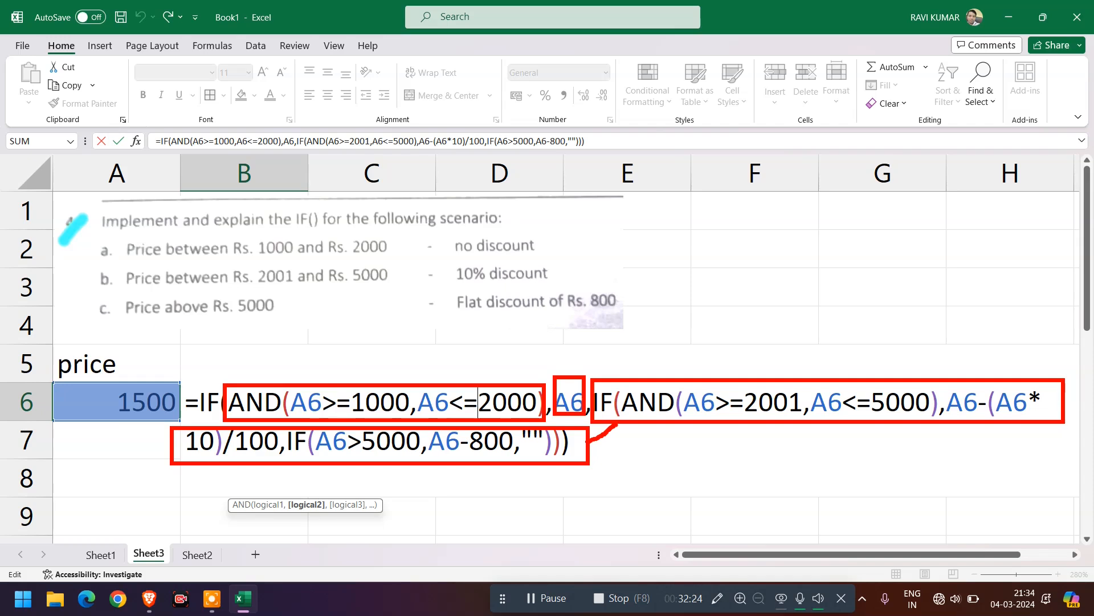
key(ctrl+z)
mouse_move(717, 422)
mouse_down()
mouse_move(697, 443)
mouse_move(595, 442)
mouse_move(613, 430)
mouse_move(611, 450)
mouse_up()
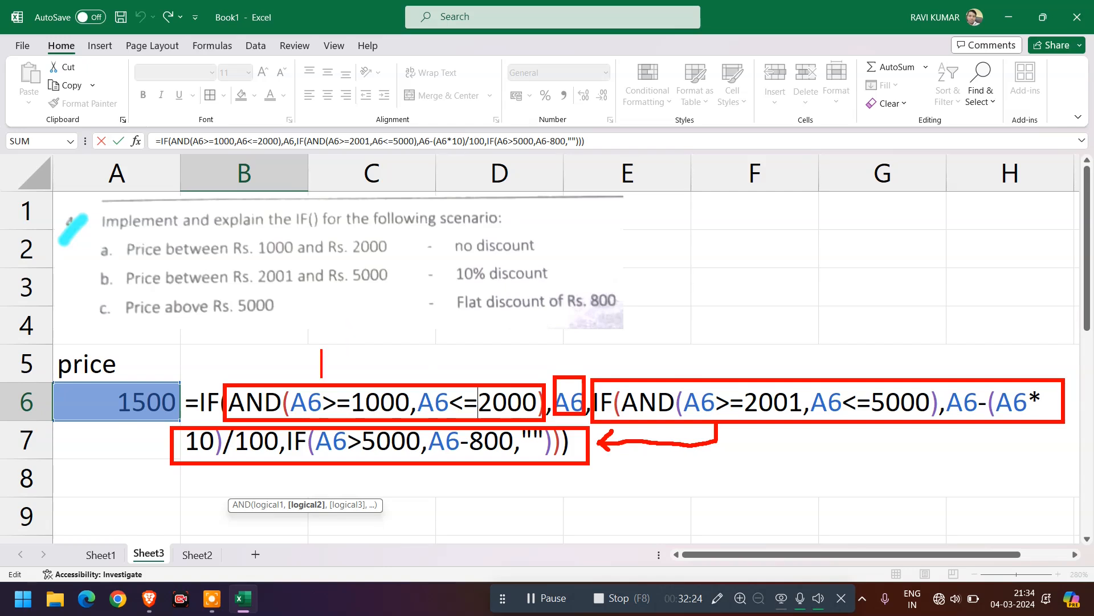
Step: Label the three boxed formula parts "condition", "true" and "false" in red text
click(322, 364)
text(condition)
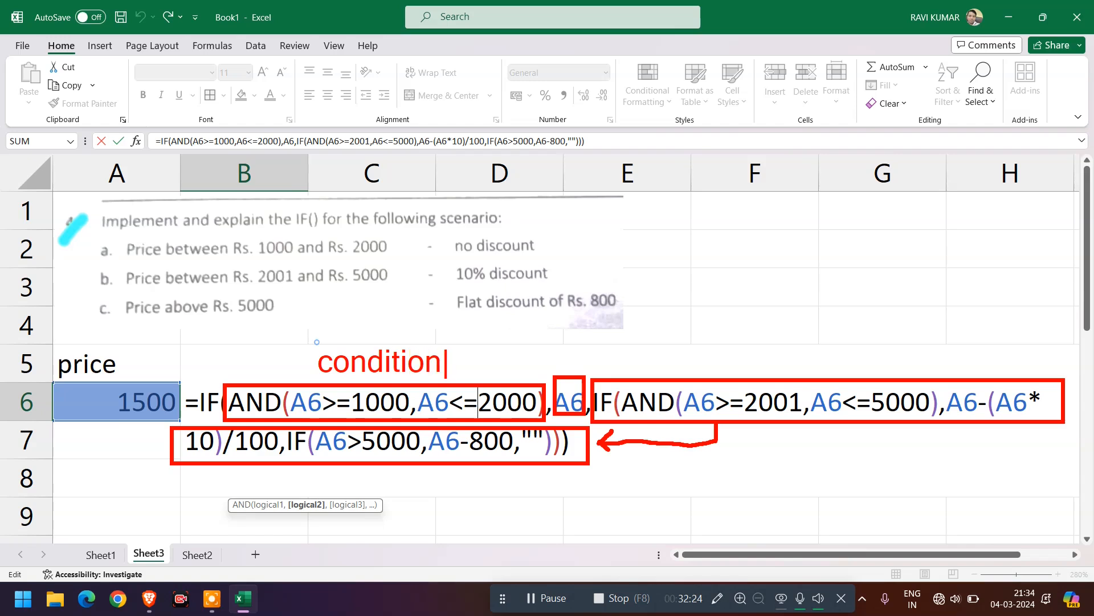
click(556, 349)
text(true)
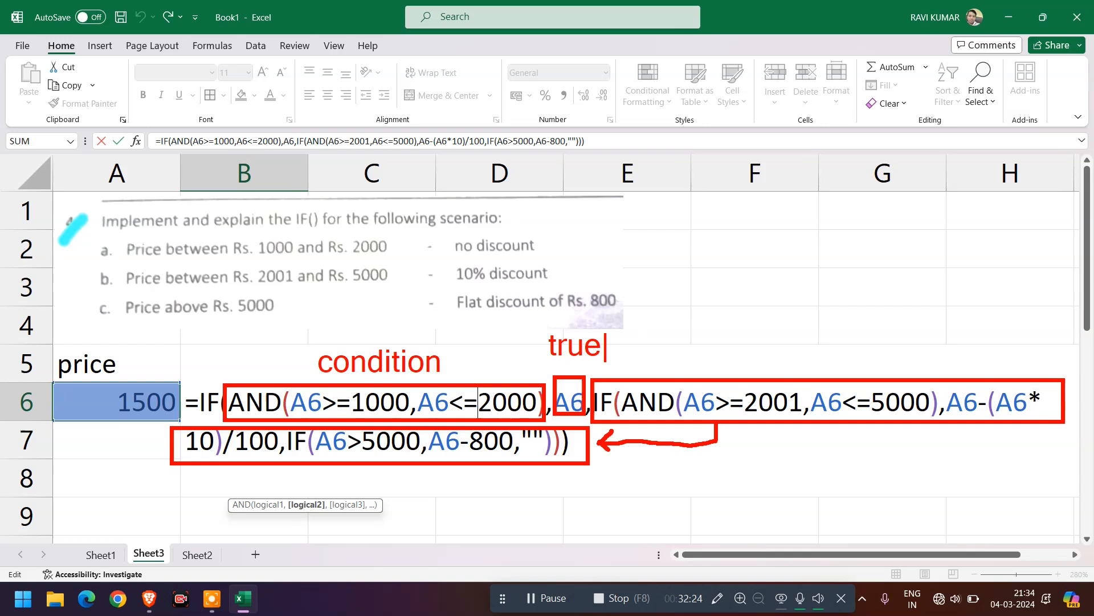
click(740, 371)
text(false valu)
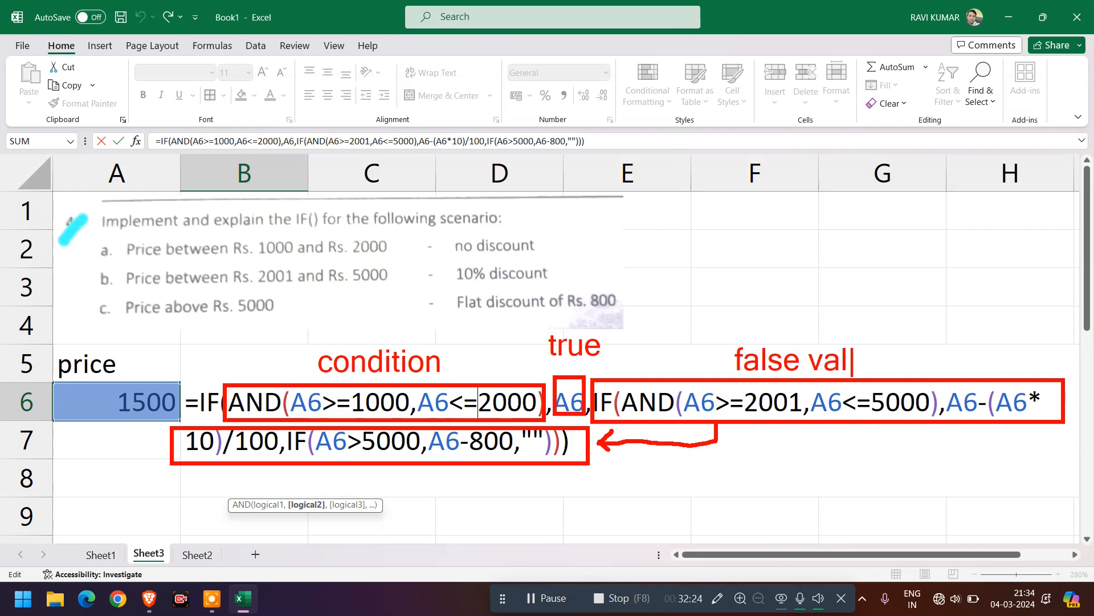
key(BackSpace)
key(BackSpace)
key(BackSpace)
key(BackSpace)
key(BackSpace)
click(734, 340)
Step: Draw blue marks at A6>5000 and the first AND, and add the note "Logical AND wil return true if the both condition will be true"
mouse_move(307, 450)
mouse_down()
mouse_move(342, 481)
mouse_move(379, 455)
mouse_up()
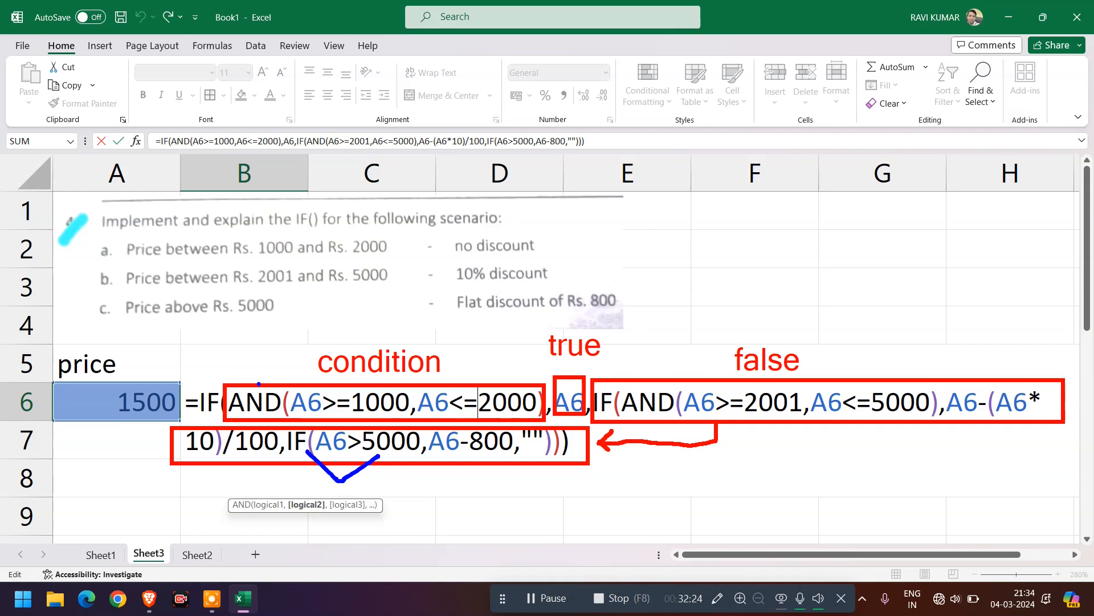
drag(261, 386, 287, 331)
click(366, 117)
text(Logical And)
key(BackSpace)
key(BackSpace)
text(ND wil return )
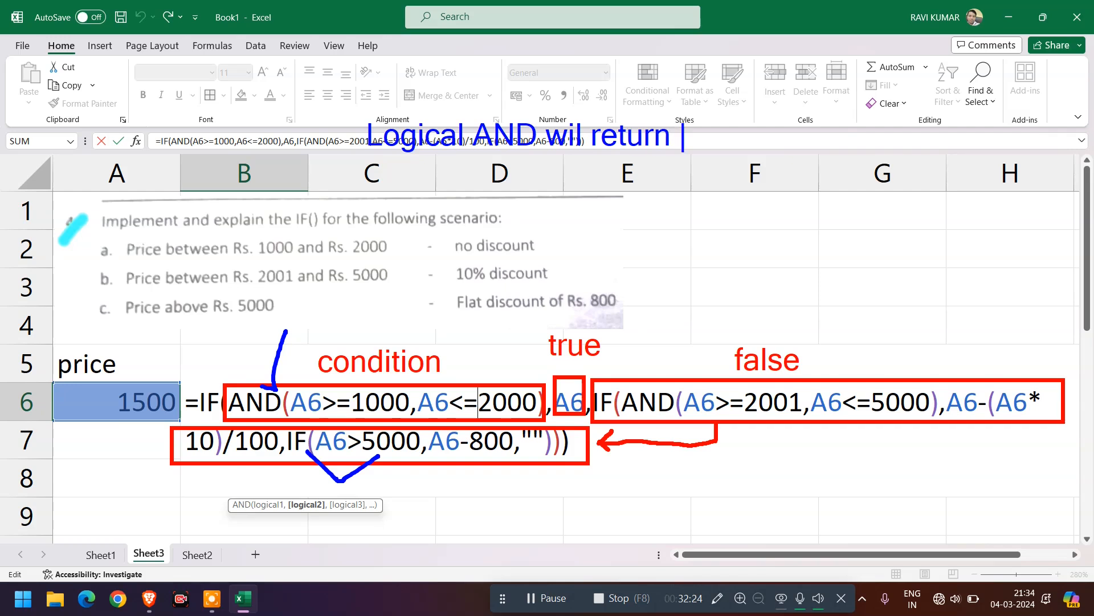
text(true if the both )
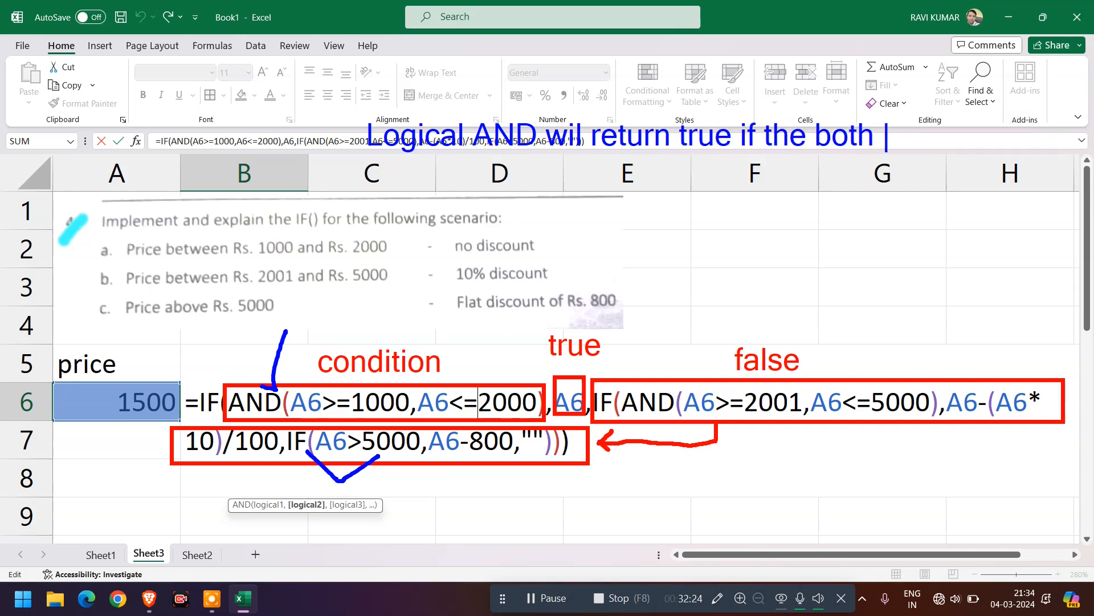
text(condition)
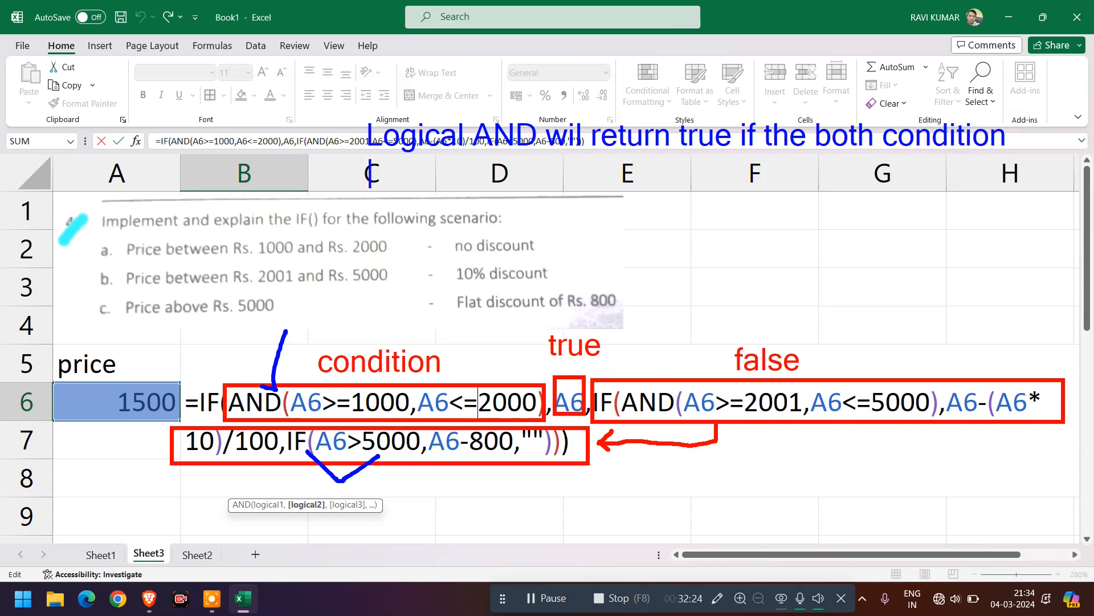
text( will be true)
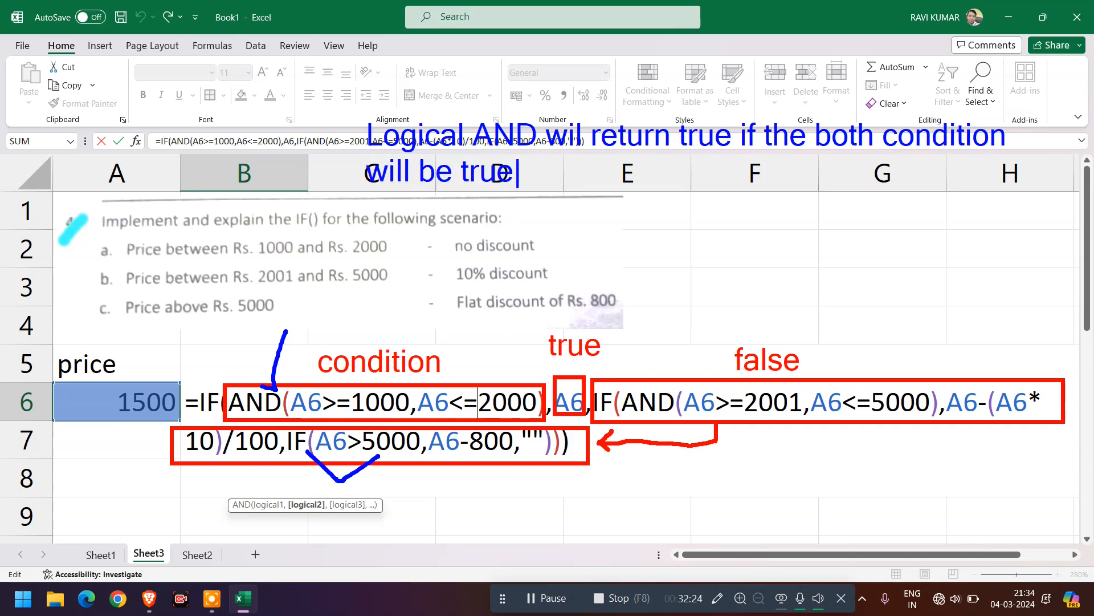
Step: Add the line "Logical OR will return true if the any condition will be true" below the blue AND note
key(Return)
text(Logical OR)
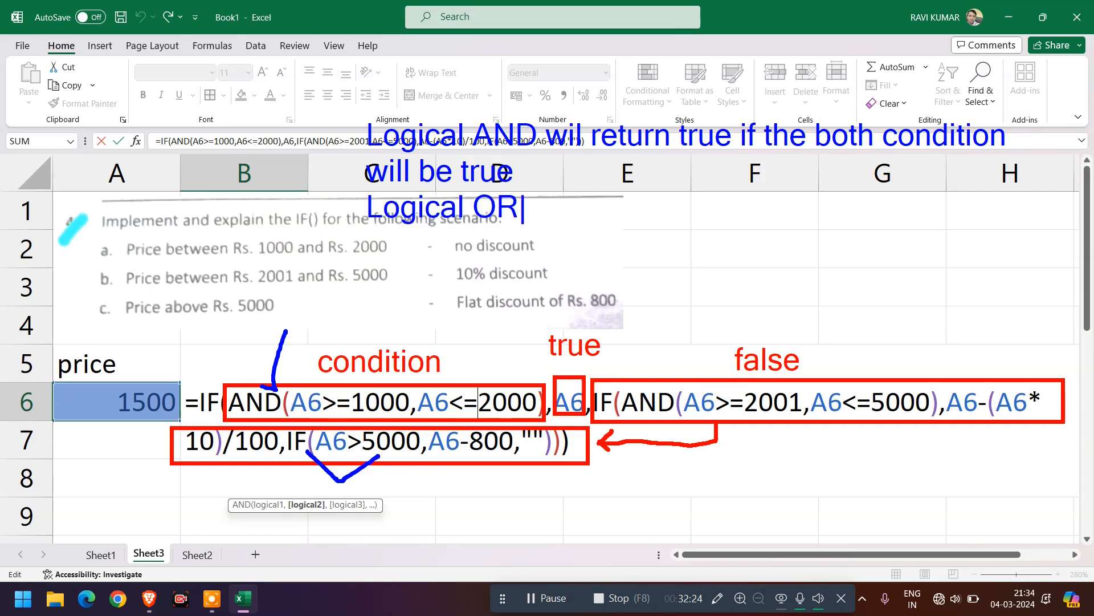
text( will return)
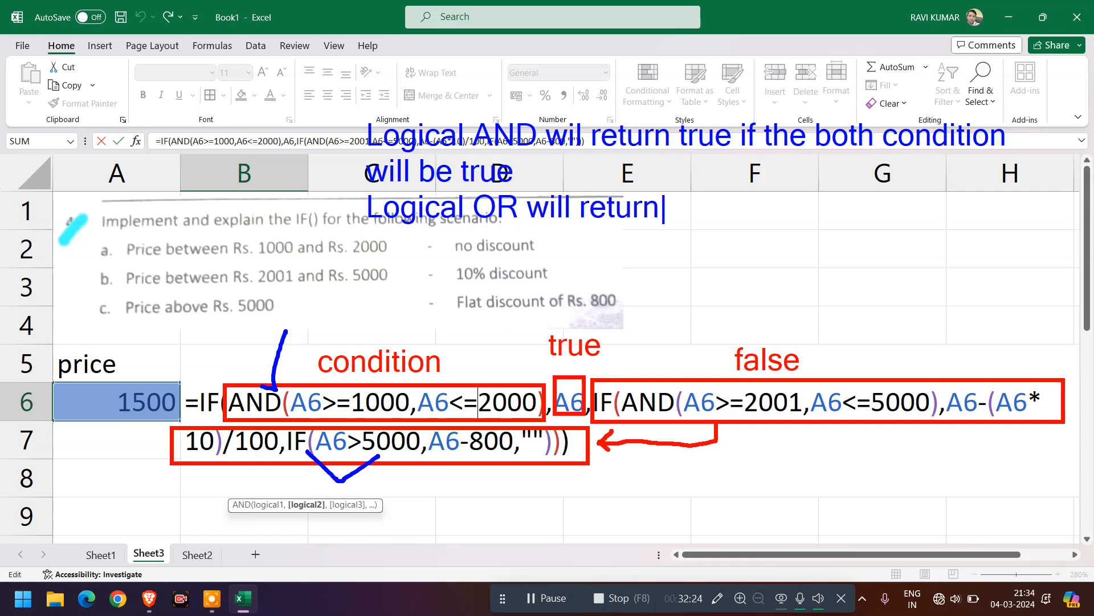
text( true if the any )
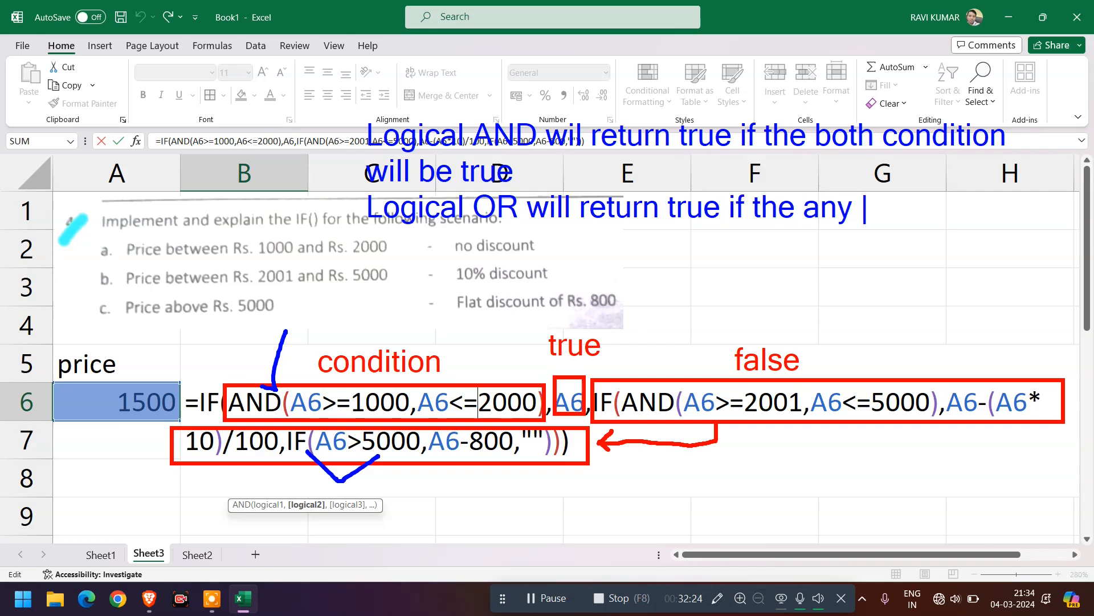
text(condt)
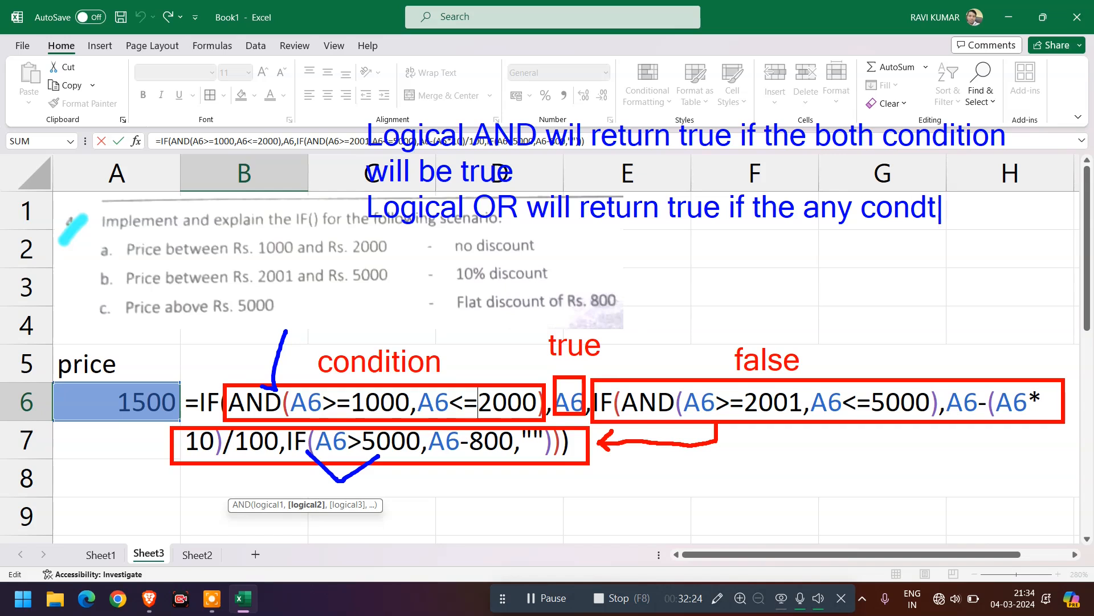
key(BackSpace)
text(ition)
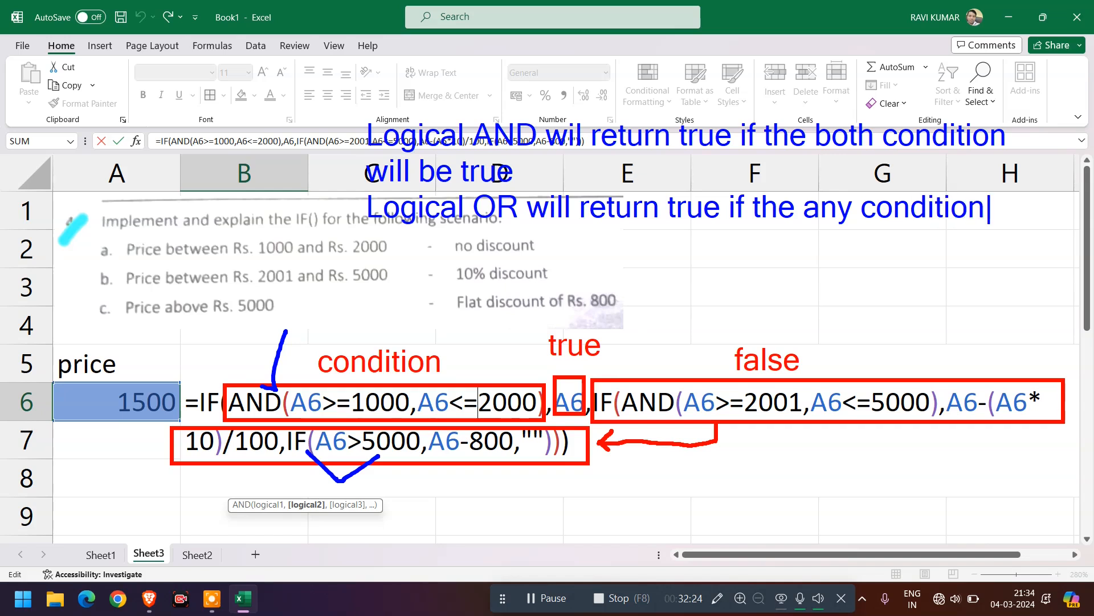
text( will be t)
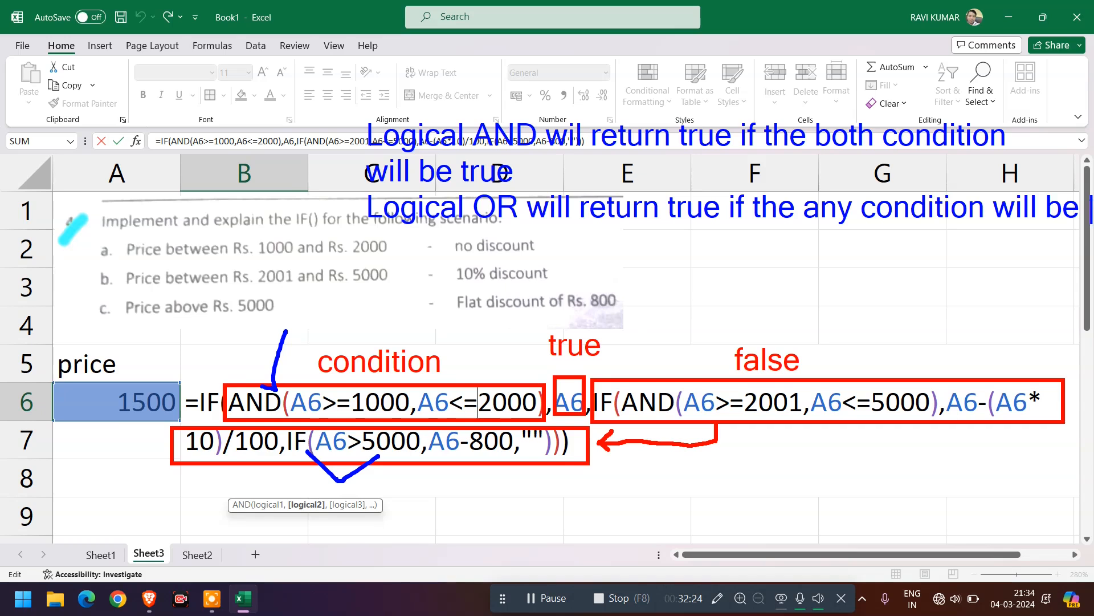
text(rue)
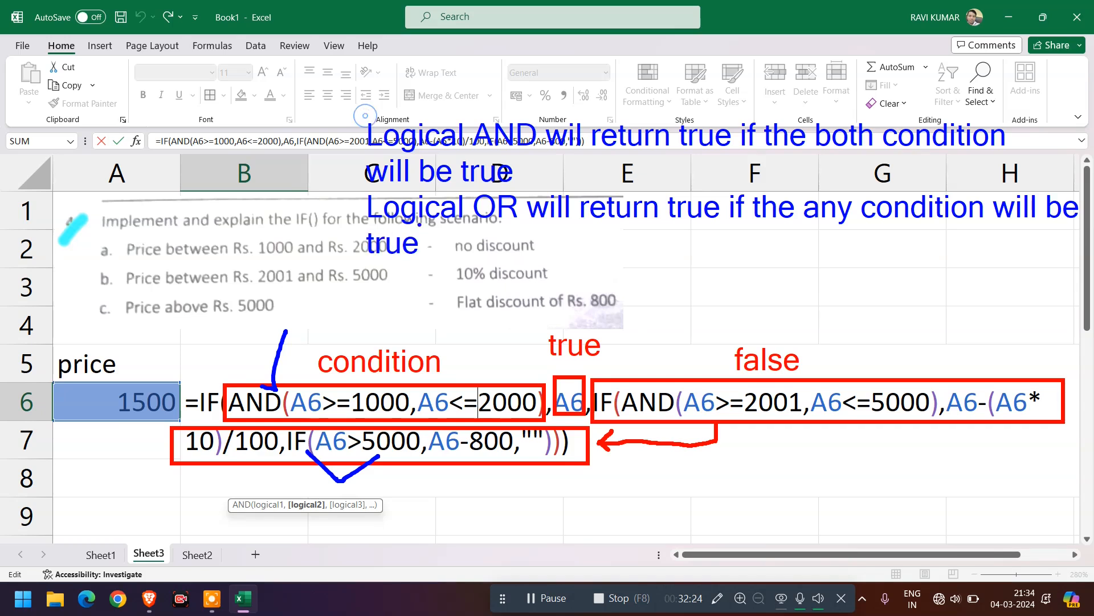
Step: Strike out the word "both" in the logical AND note and write "any" above it in blue
drag(816, 135, 872, 135)
key(t)
text(any)
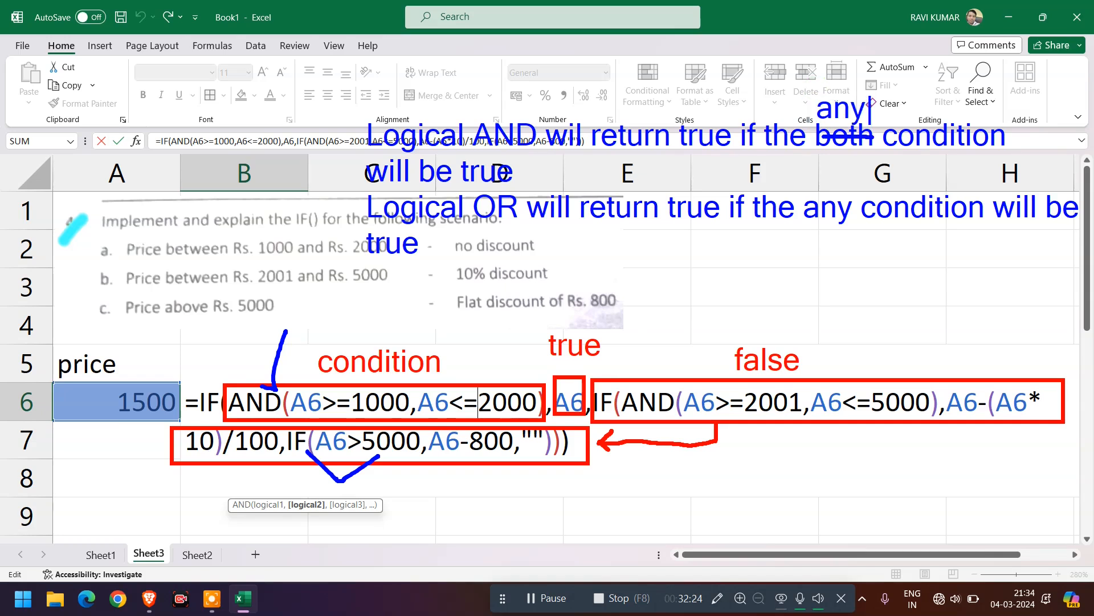
click(816, 98)
Step: Add a blue note below the OR line reading "Logical NOT will return true if the condition will be false"
key(t)
click(358, 264)
text(Logical N)
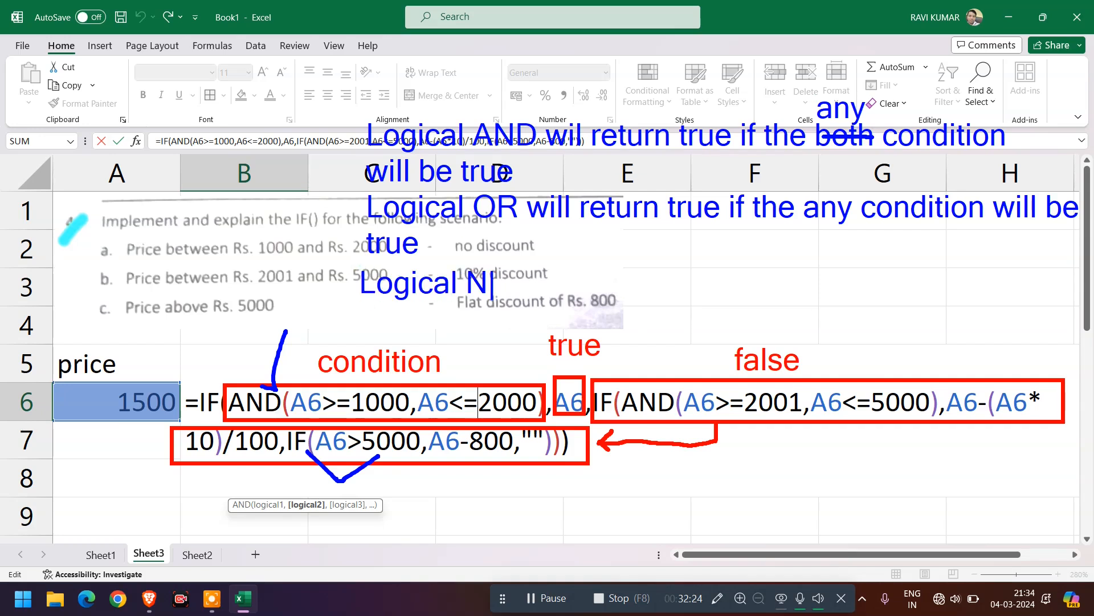
text(OT will)
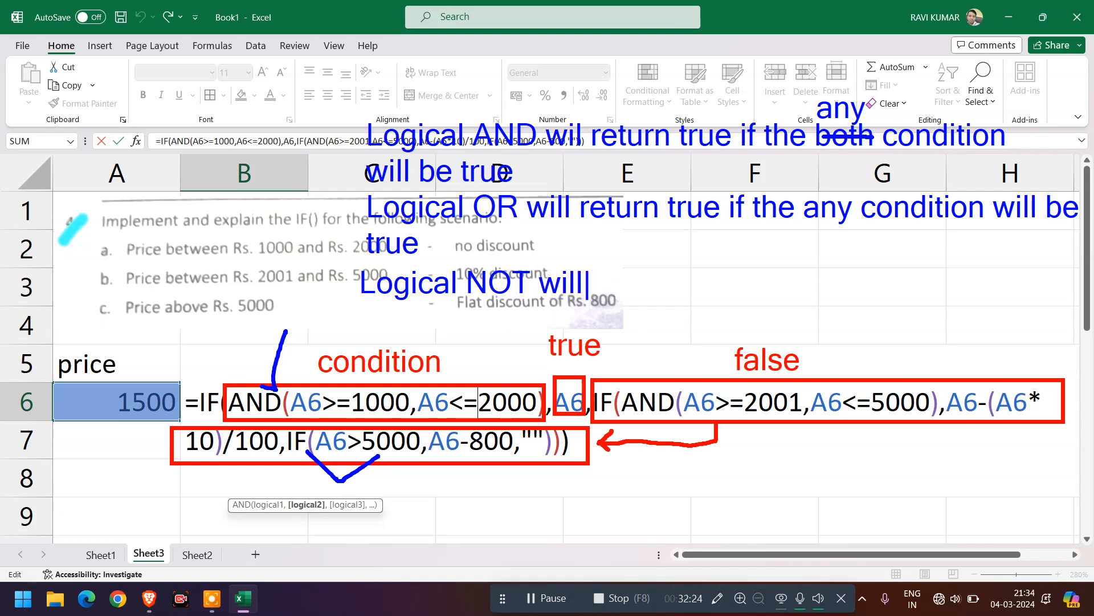
text( return i)
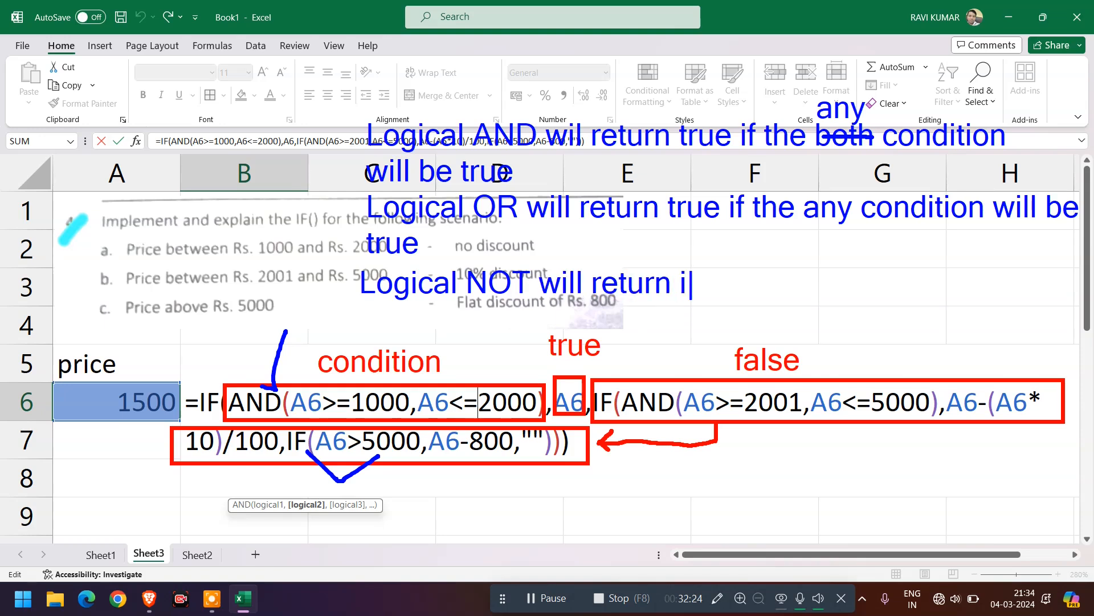
key(BackSpace)
text(ture)
key(BackSpace)
key(BackSpace)
key(BackSpace)
text(rue if the )
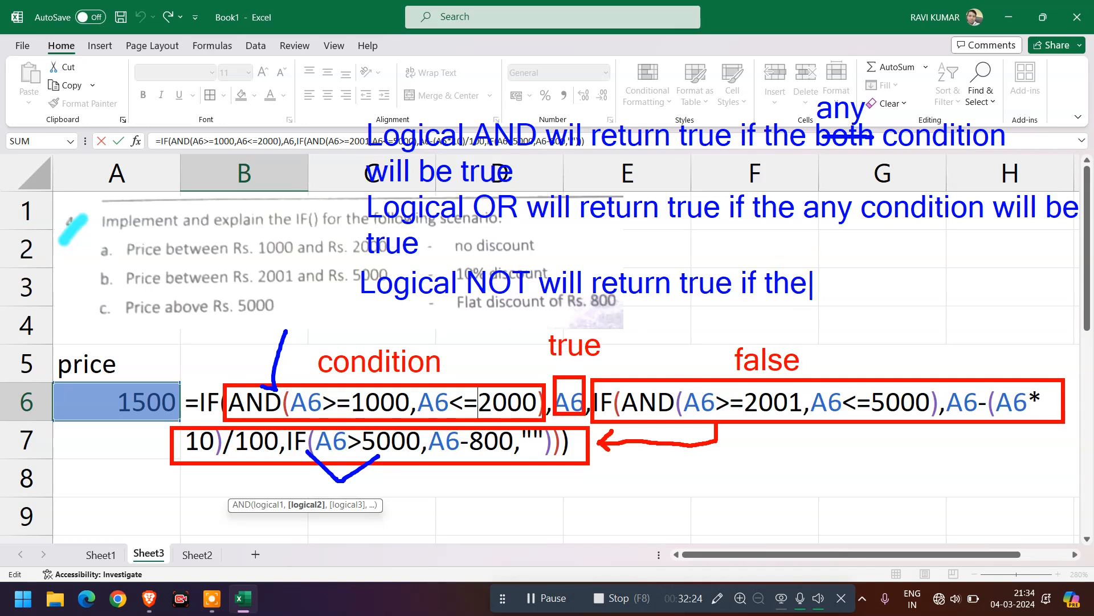
text(condition )
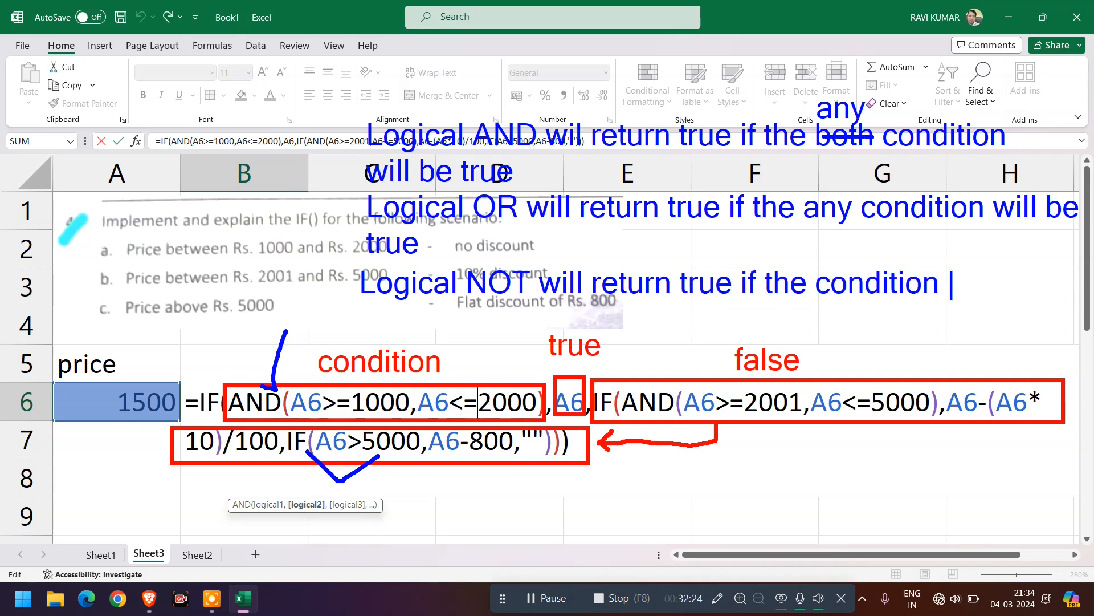
text(fillw)
key(BackSpace)
key(BackSpace)
key(BackSpace)
key(BackSpace)
key(BackSpace)
text(will be)
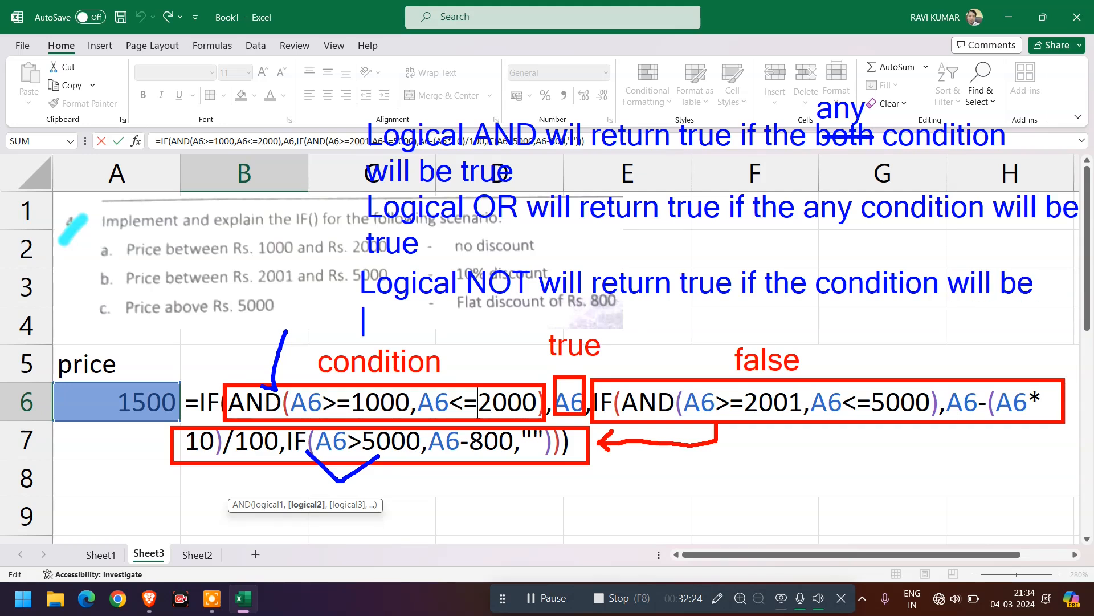
text( false)
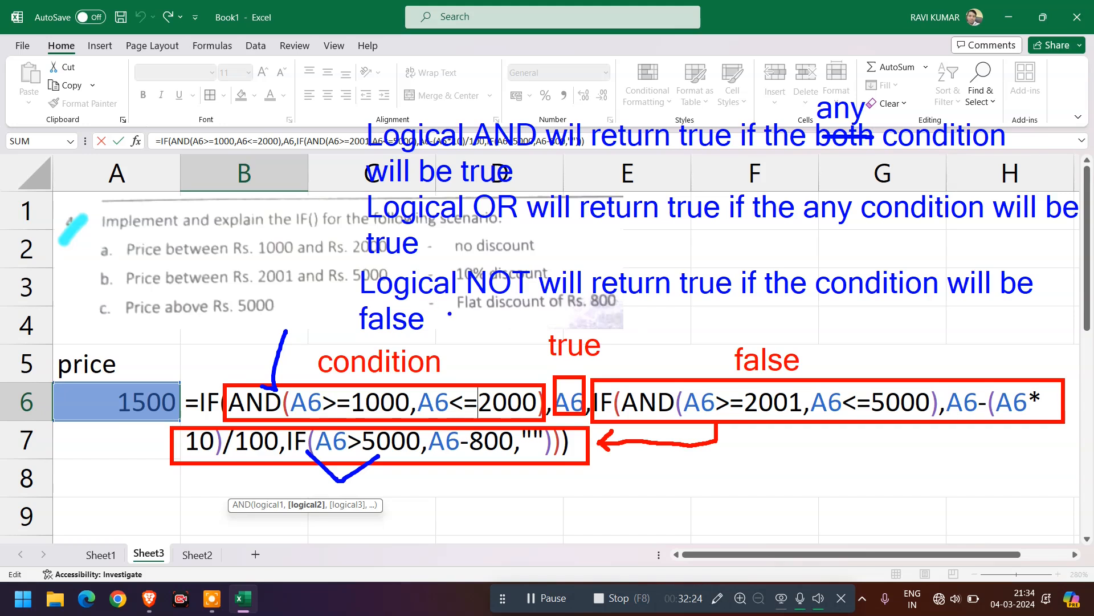
Step: Add the remark "(It works oppositely-> t-f, f-t)" after "false" in the logical NOT note
click(459, 318)
text((It works oppo)
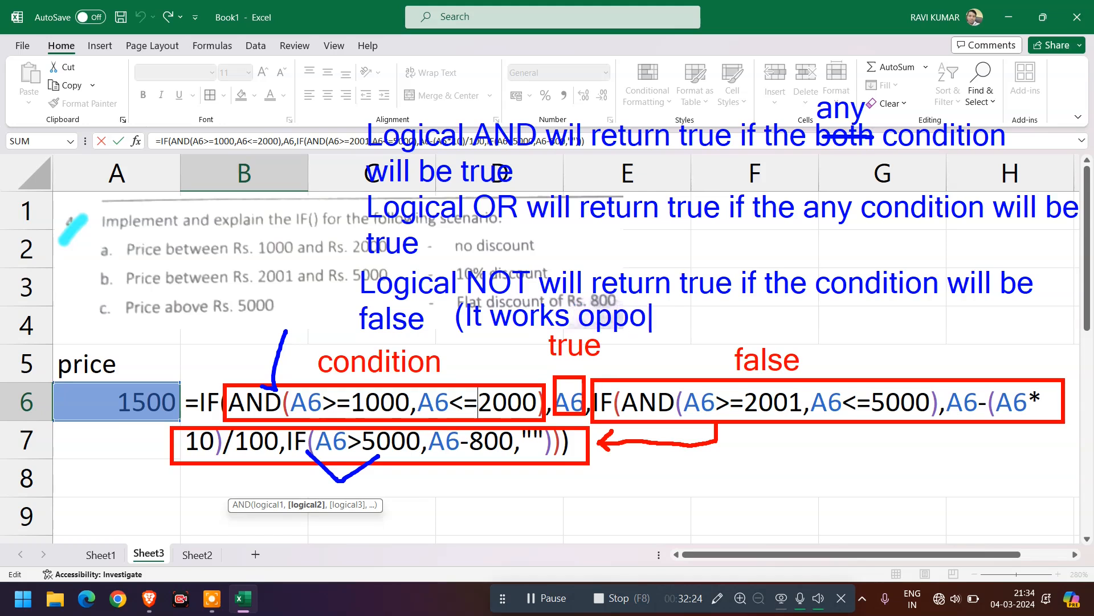
text(sitely)
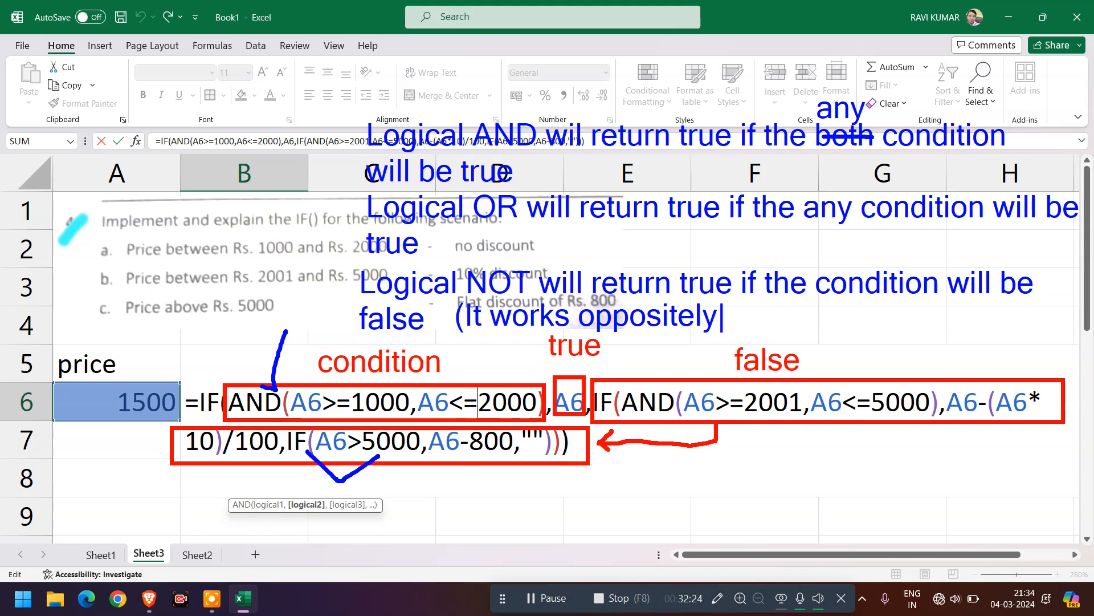
text(_)
text(> t)
key(BackSpace)
key(BackSpace)
key(BackSpace)
key(BackSpace)
text(-> t-f,  f)
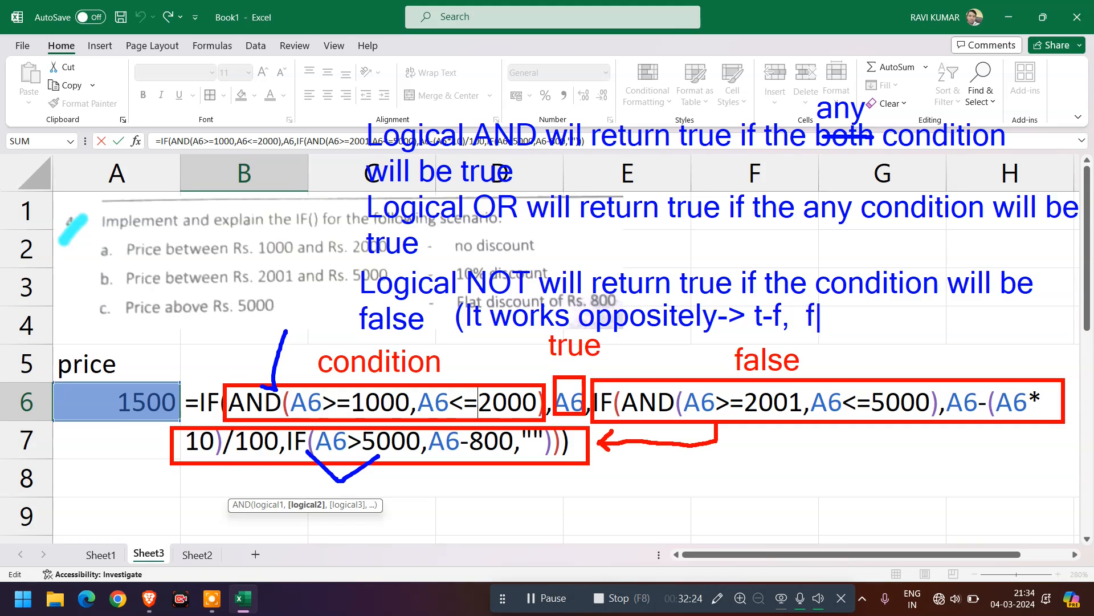
text(-t))
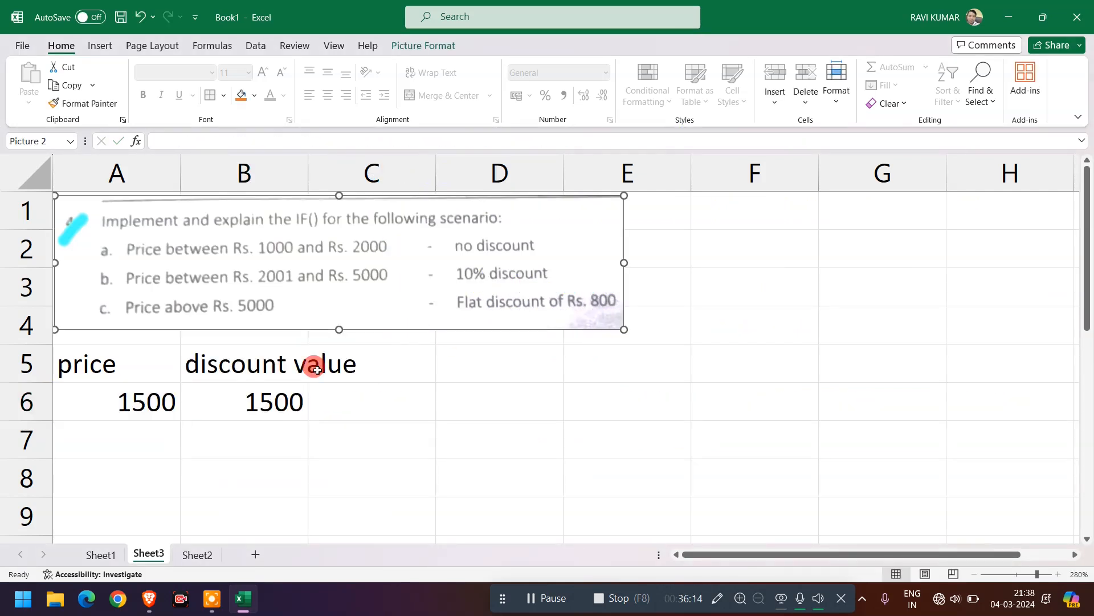
Step: Open B6's formula for editing and start a blue note "Here inside the if(), if the price is between of 1000 to 2000 then the"
double_click(239, 400)
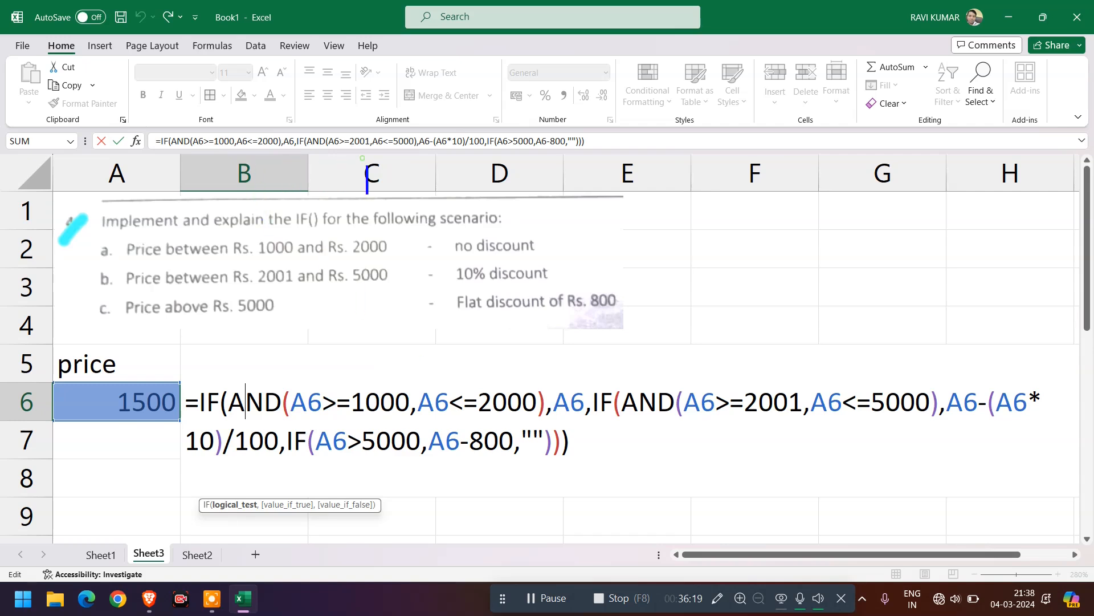
text(Here inside the if)
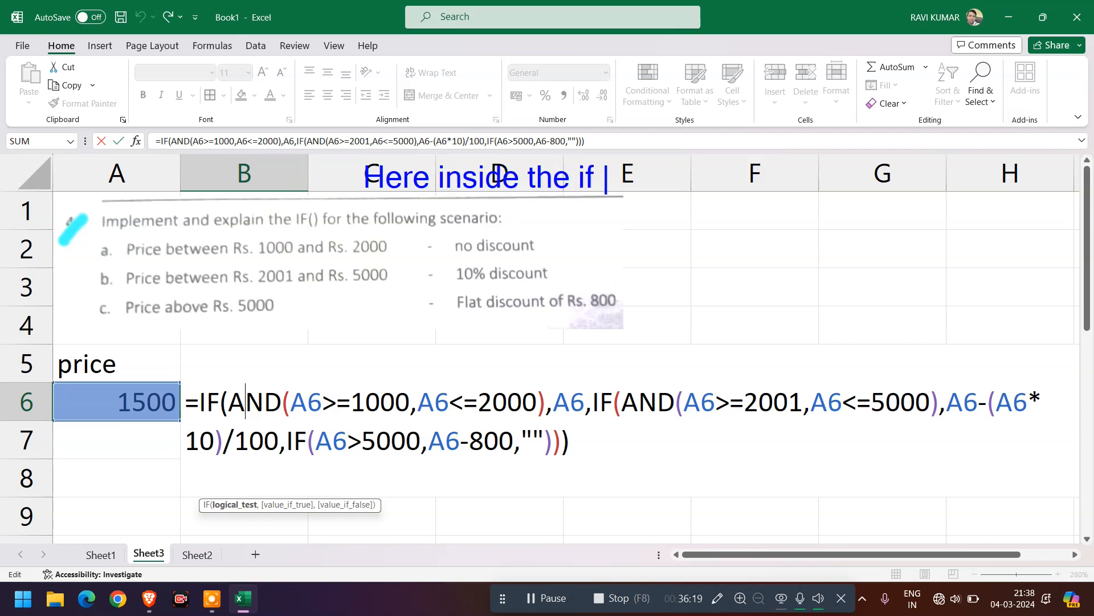
key(BackSpace)
text((), if the price is )
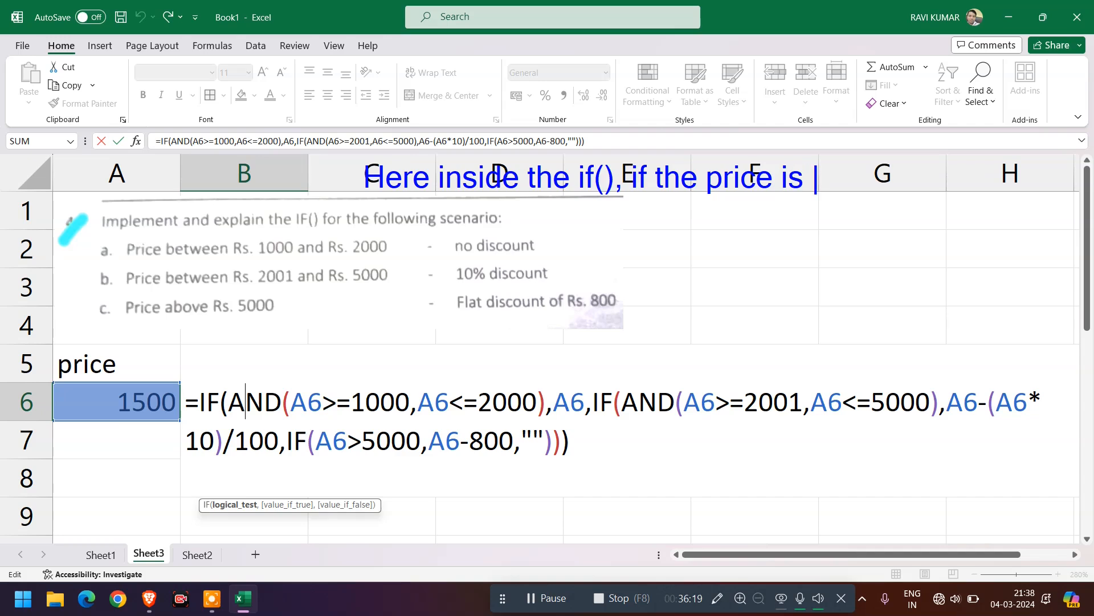
text(between of)
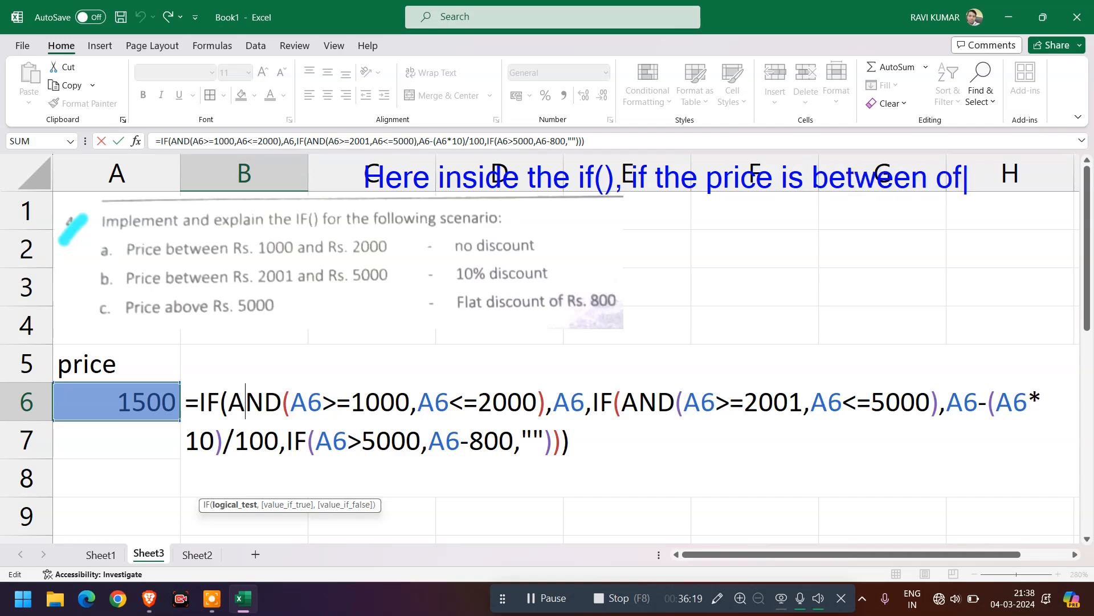
text( 1000 to)
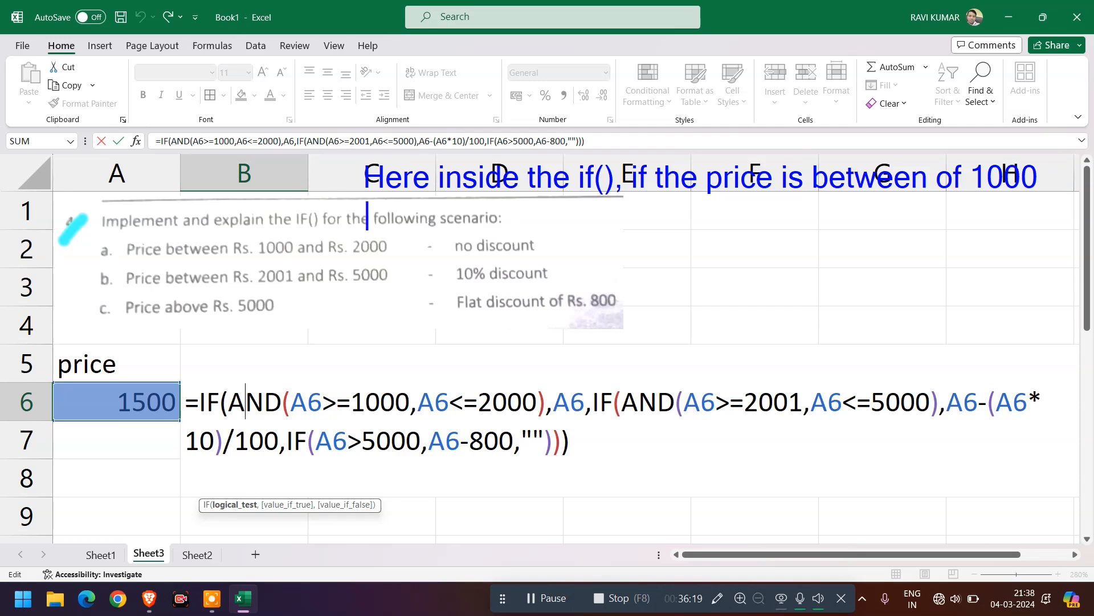
text(0)
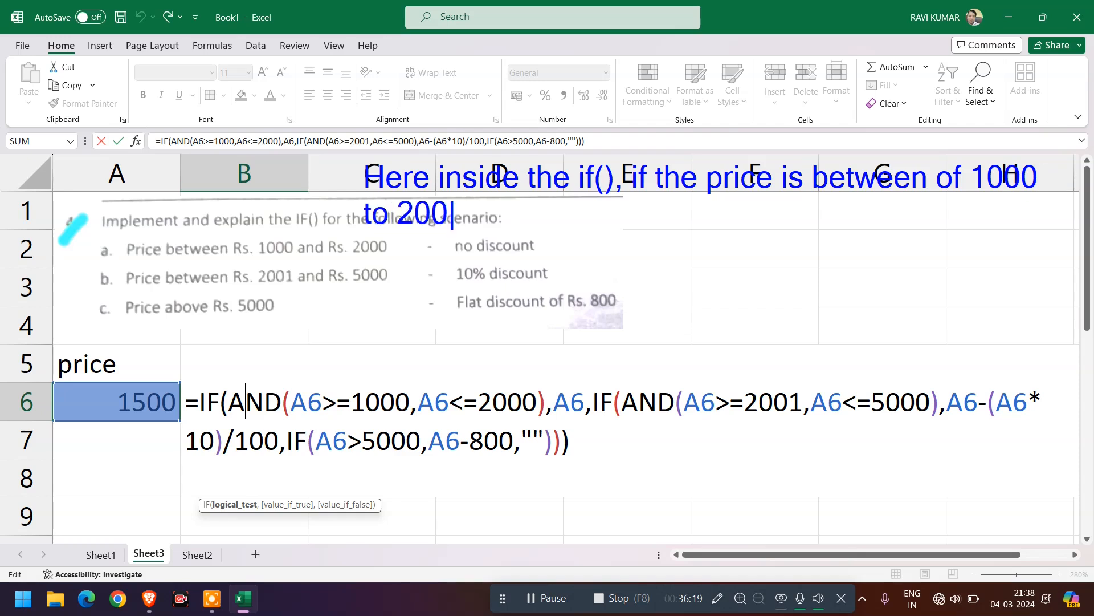
text(0 then the f)
key(BackSpace)
Step: Complete the note's sentence with "if() will not show the discounted value, it will display the actual/origional value."
text(if() will not show a)
key(BackSpace)
text(the discounted value)
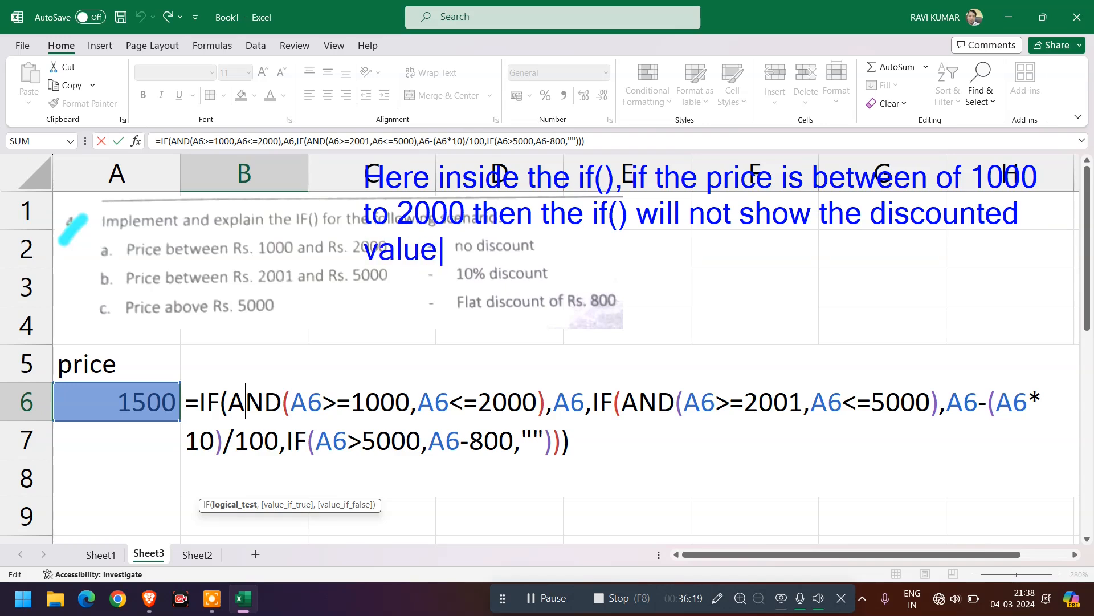
key(BackSpace)
text(, it will display the )
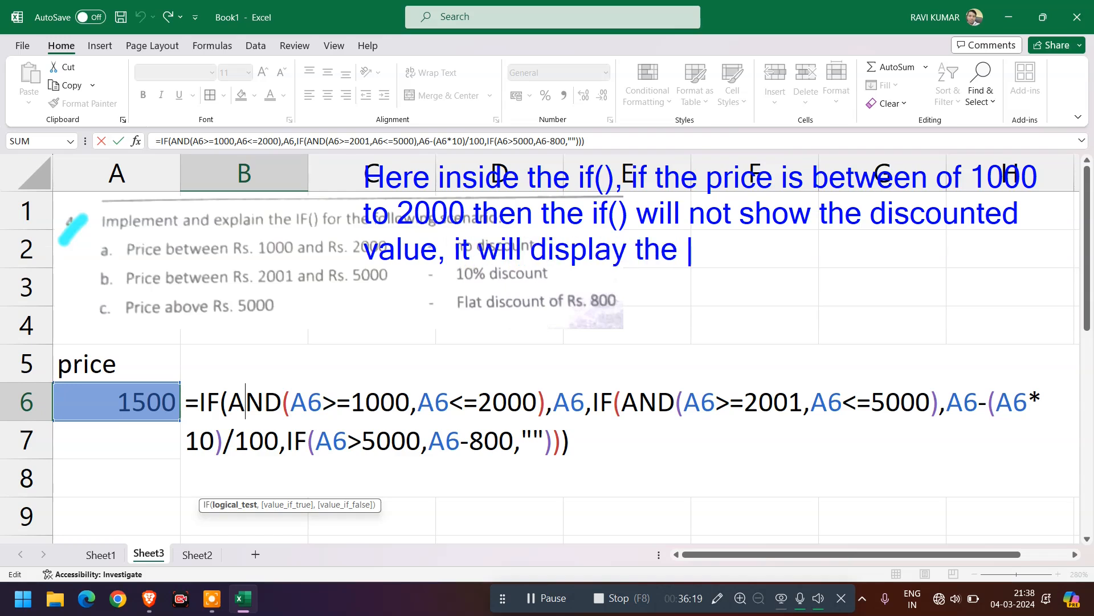
text(actual/or)
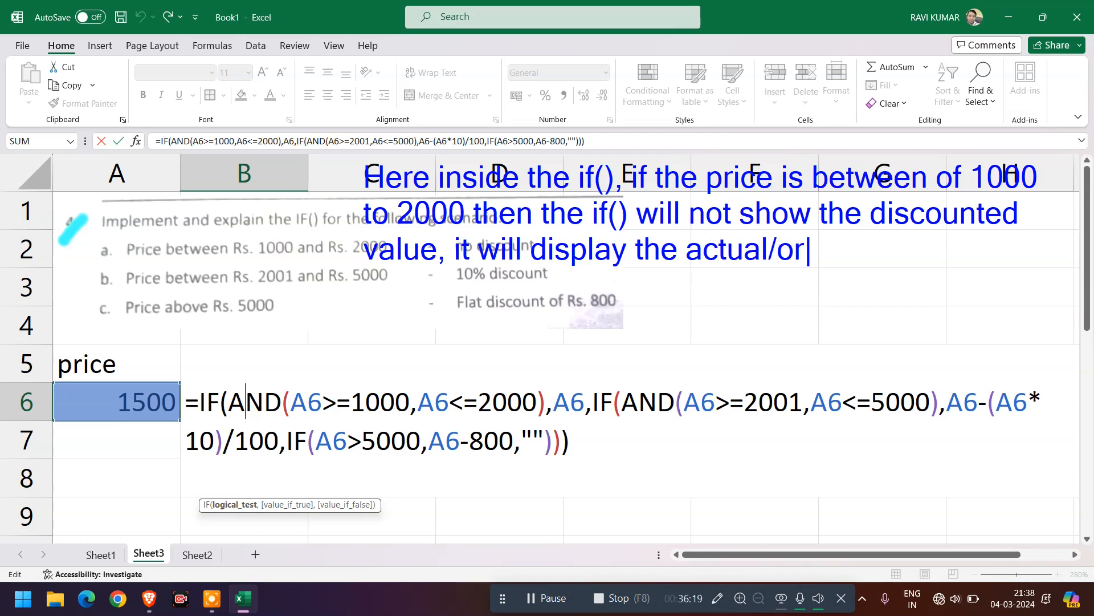
text(igional va)
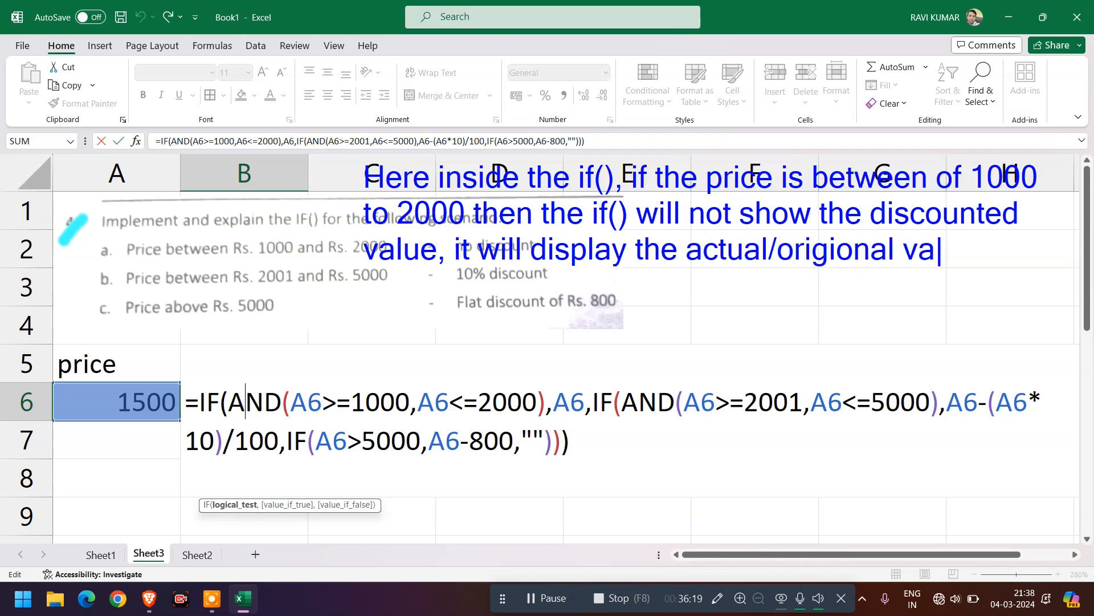
text(lue.)
Step: Add a new line to the blue note reading "if the price is coming between 2001 to 5000 the"
key(Return)
text(if)
key(BackSpace)
text(the )
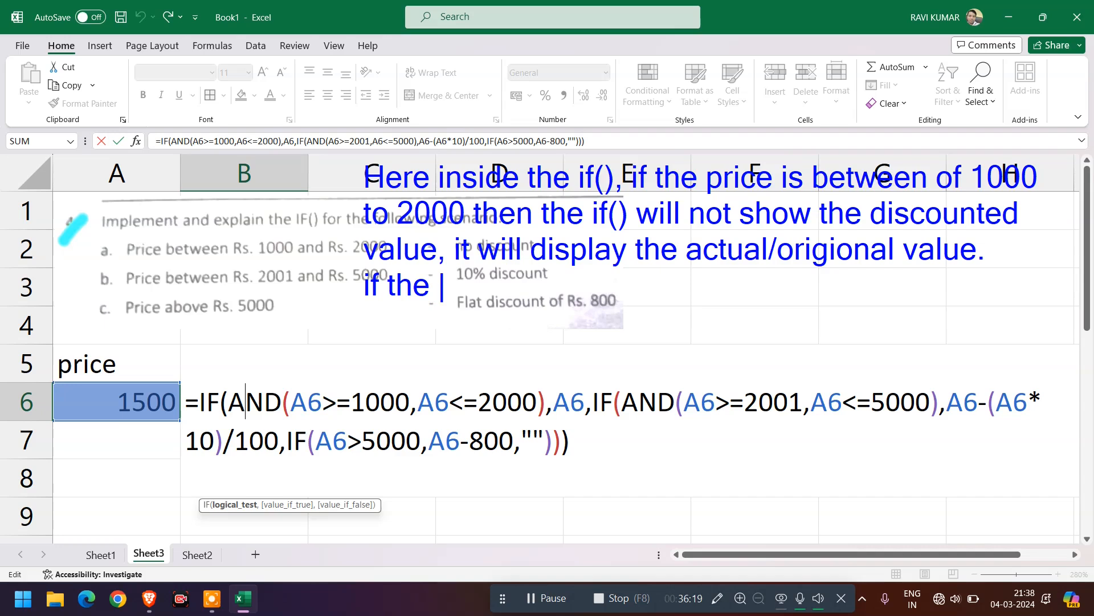
text(price is )
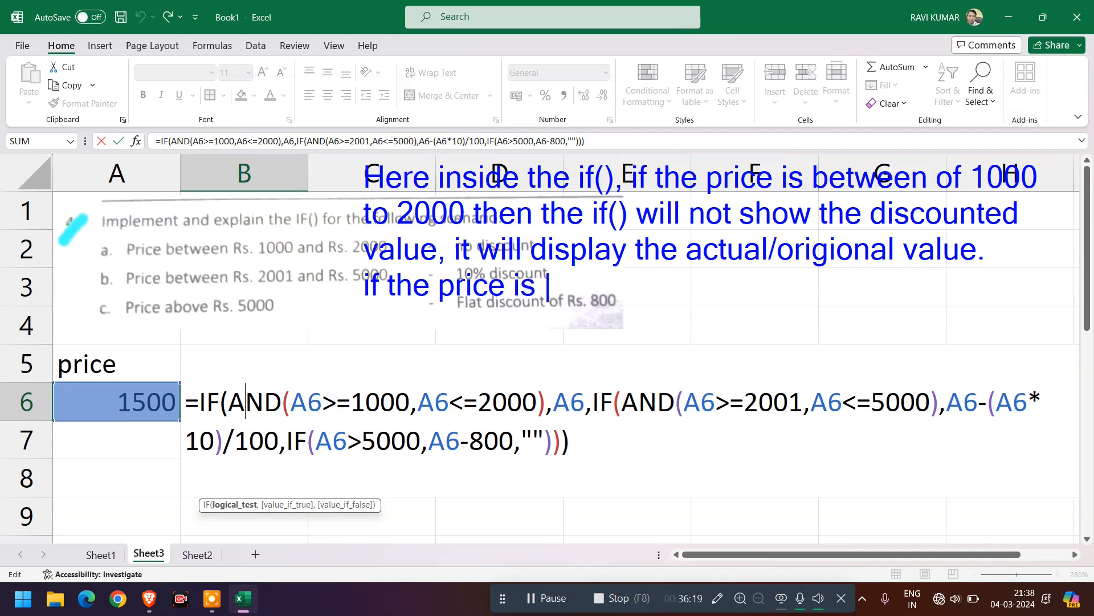
text(coming between)
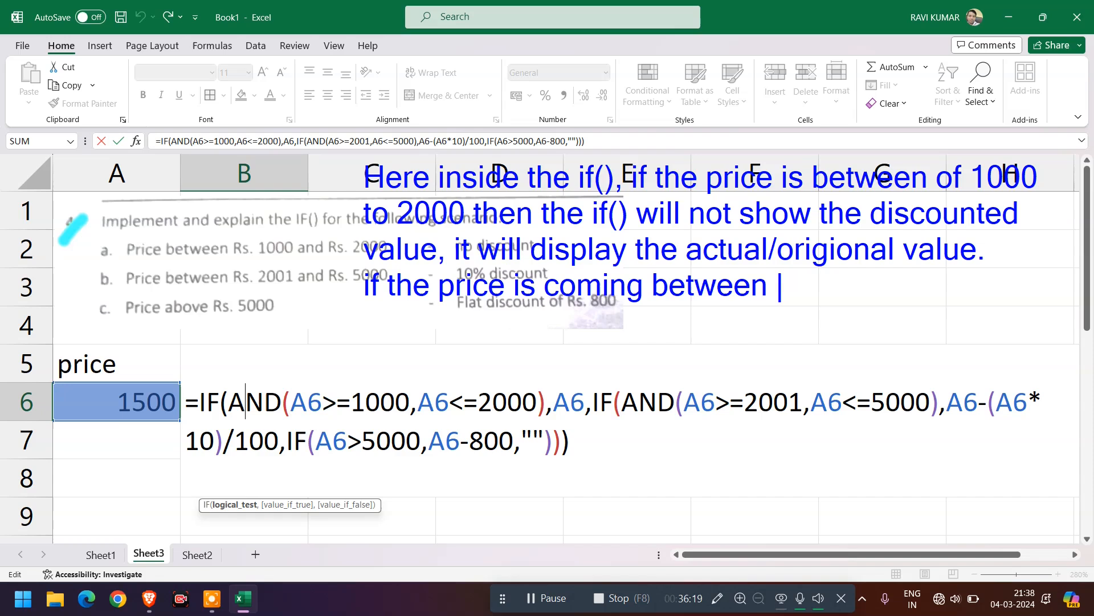
text( 2001)
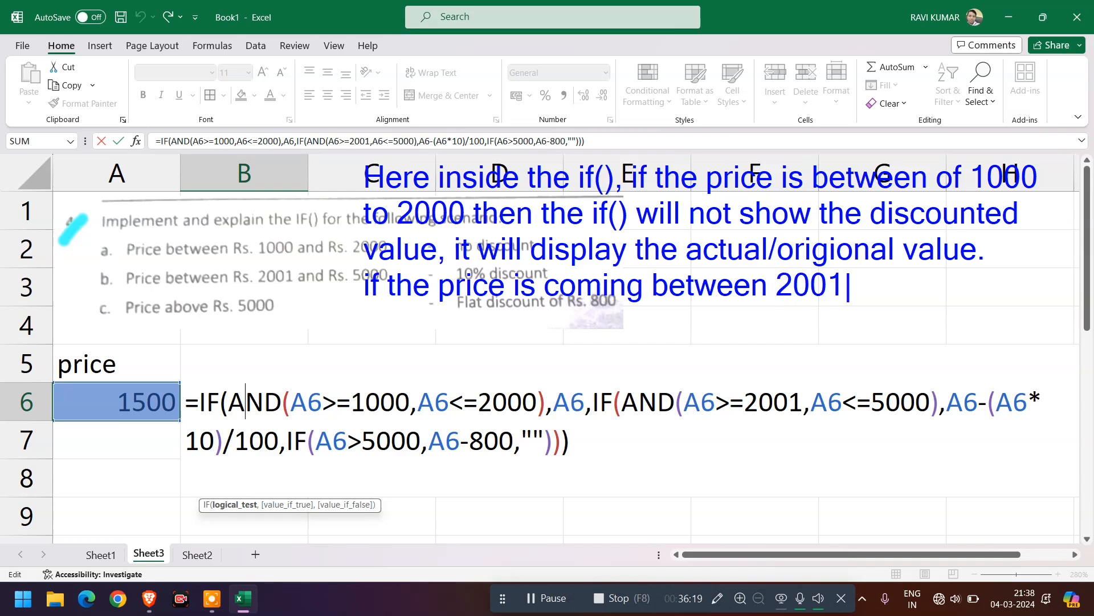
text( to 5)
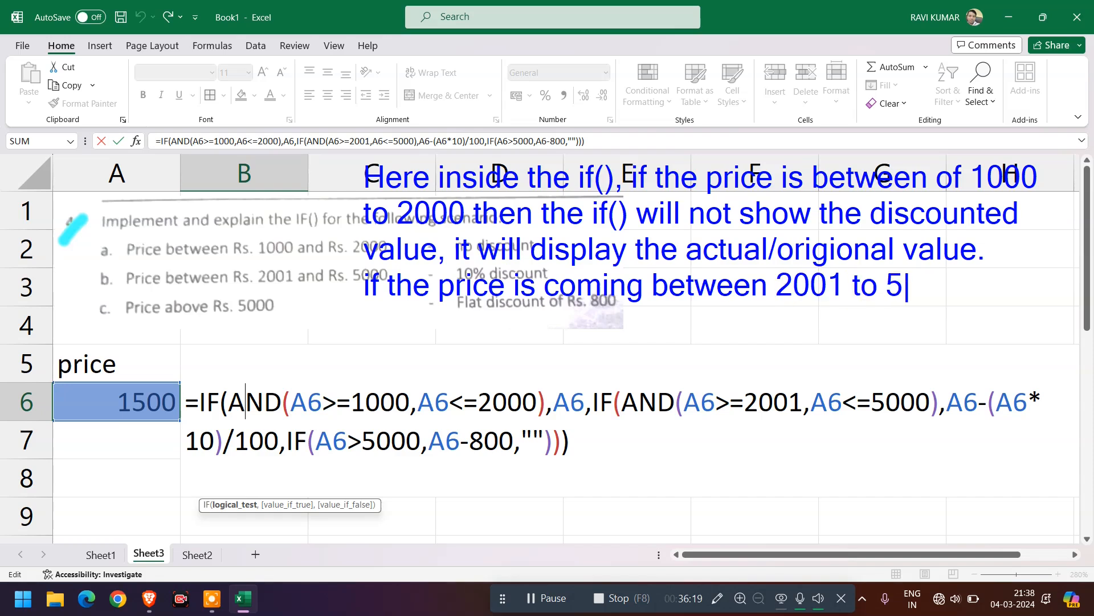
text(000 the)
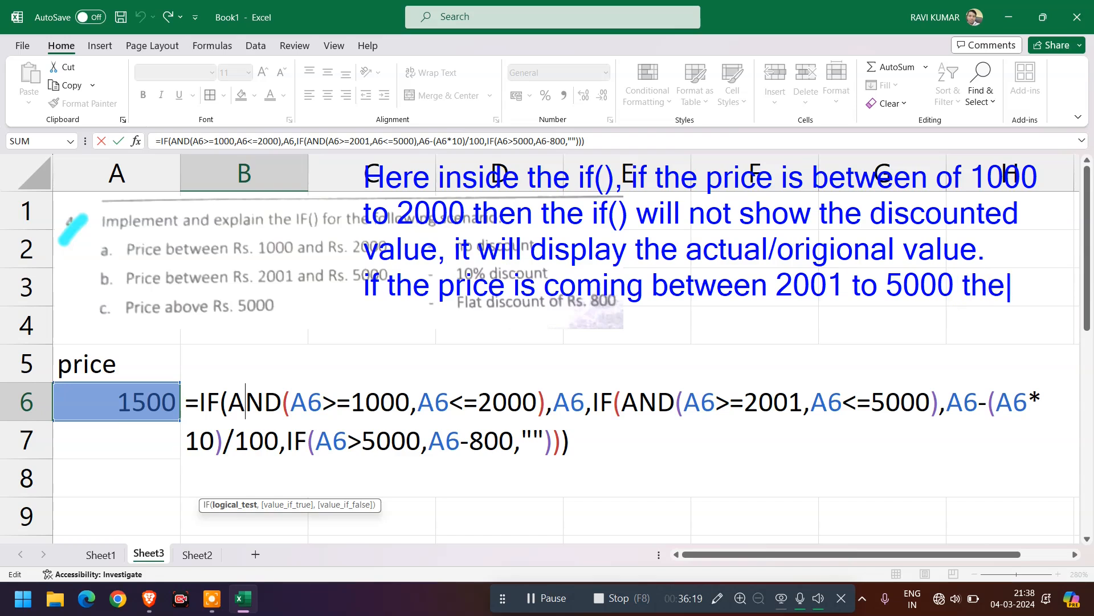
Step: Complete the 2001 to 5000 sentence so it ends "then the if() will display the value after decreasing 10% discount"
text(n the if()
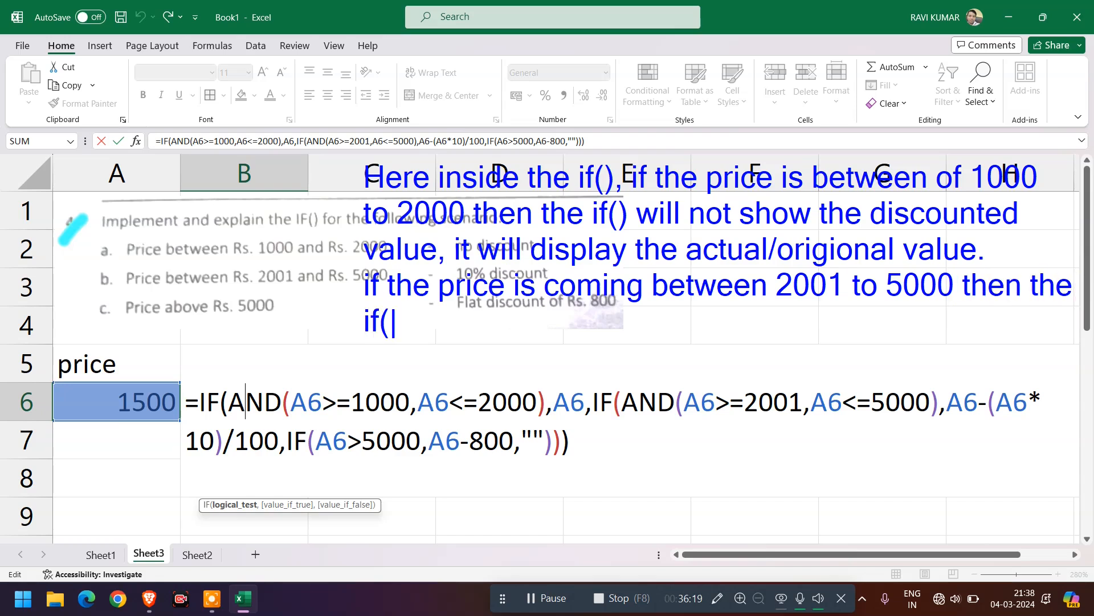
text() will display)
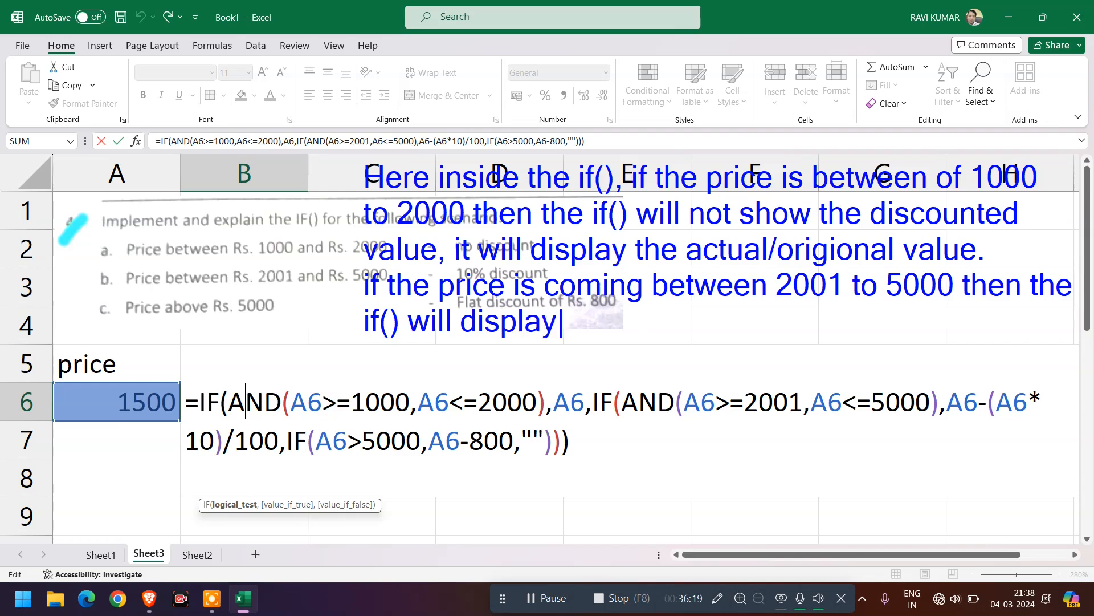
text( the value )
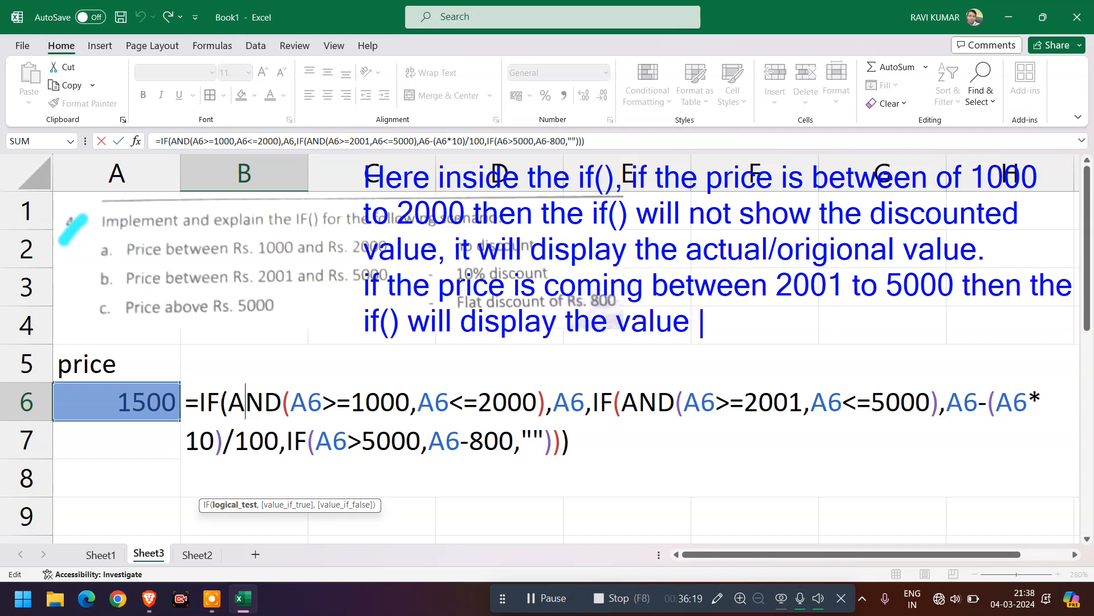
text(after decreasing 10)
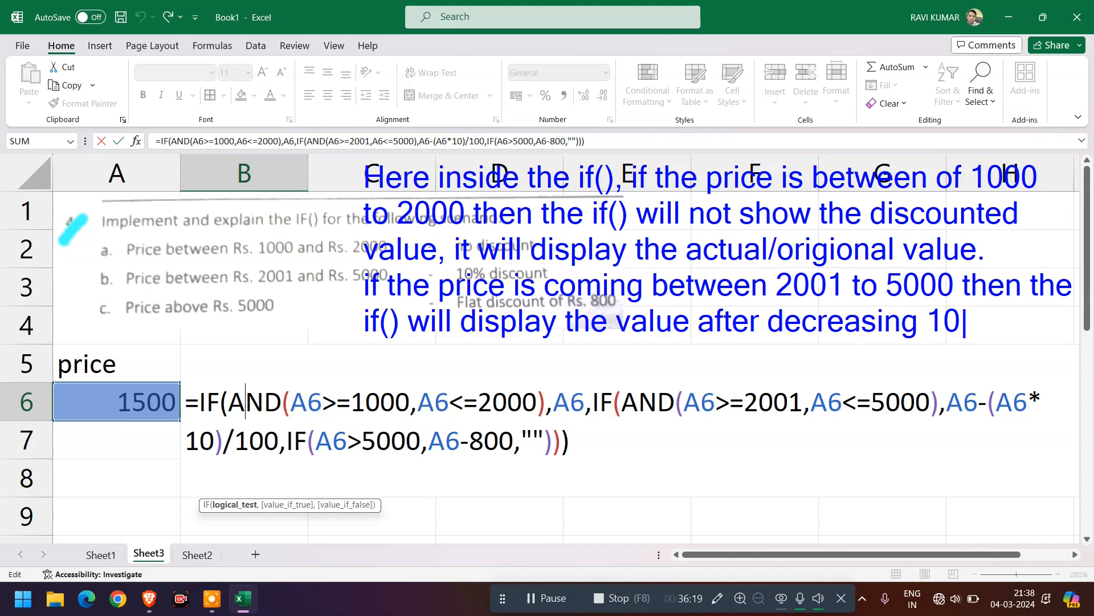
text(% discoun)
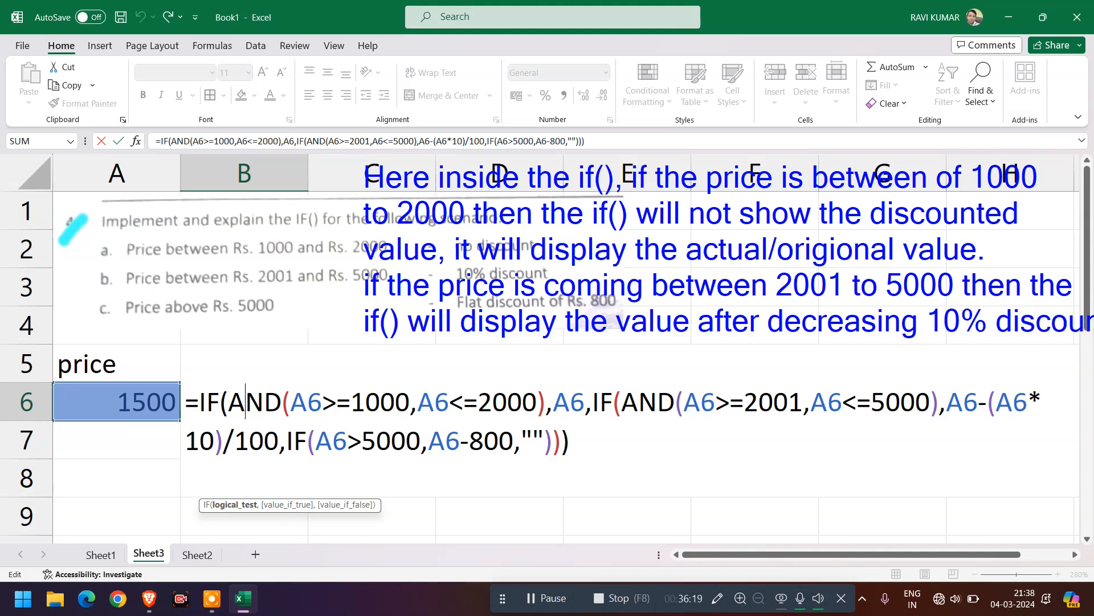
Step: Start a third note sentence "if the price is coming greater than 5000 then the", continuing it below the formula
key(Return)
text(if the price is c)
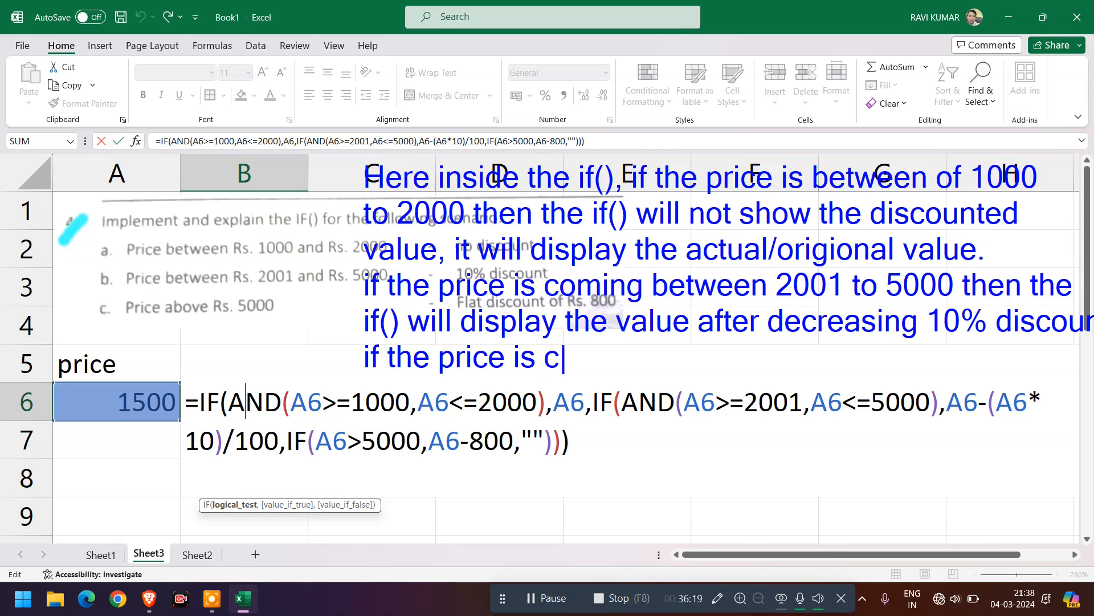
text(oming )
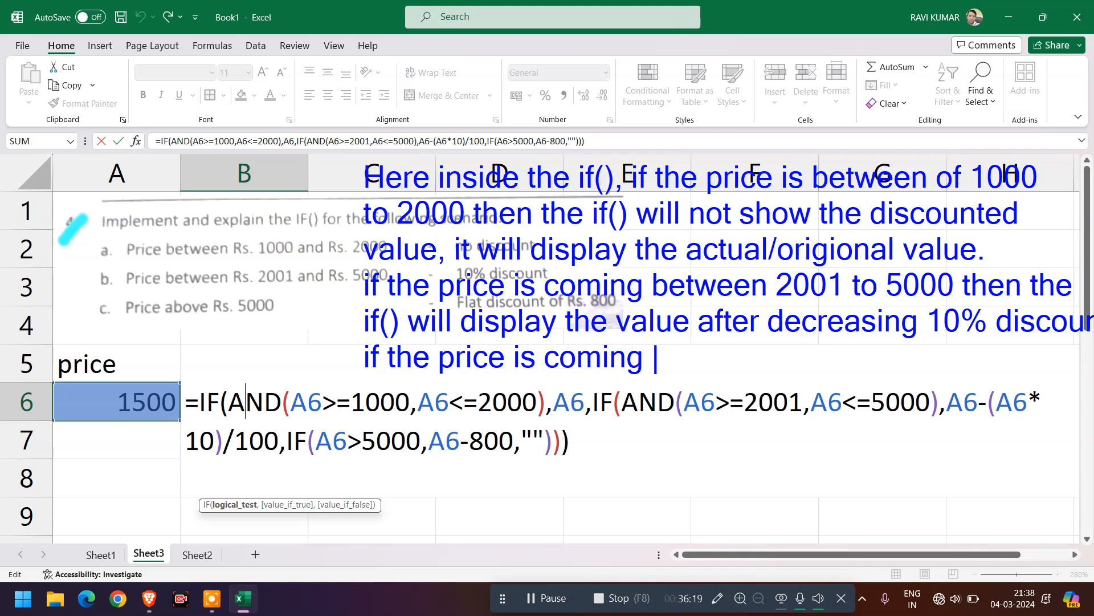
text(greater)
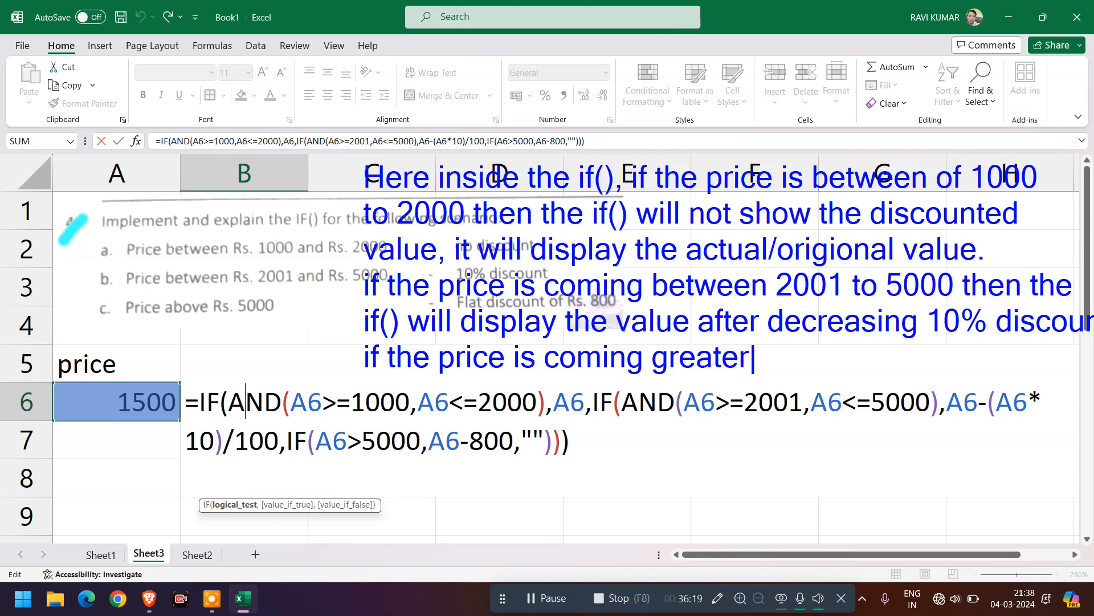
text( than 50000)
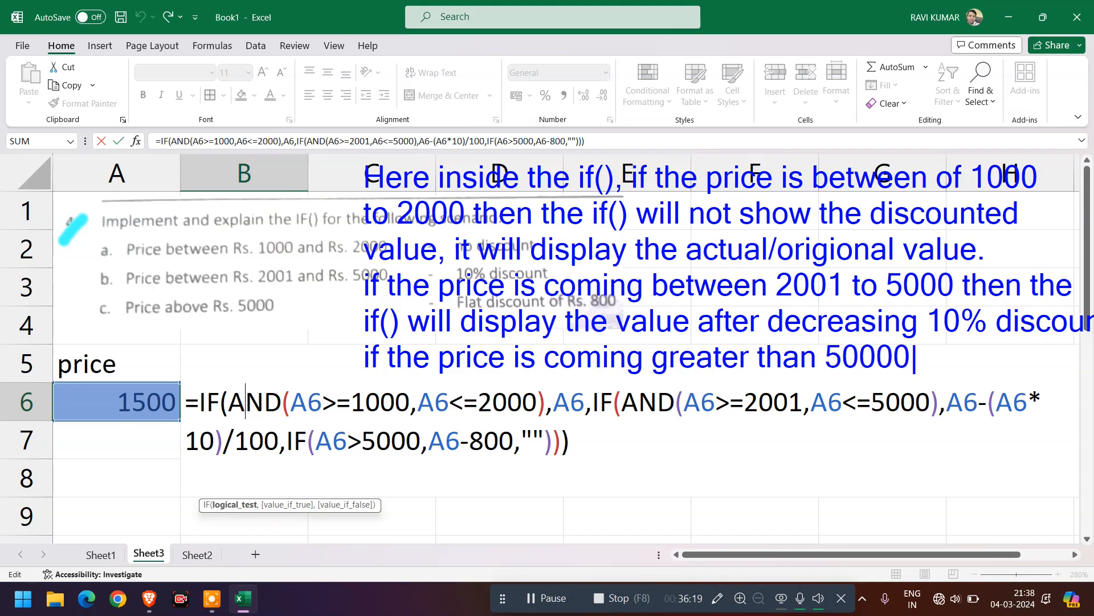
key(BackSpace)
text(then the)
key(Return)
key(Return)
key(Return)
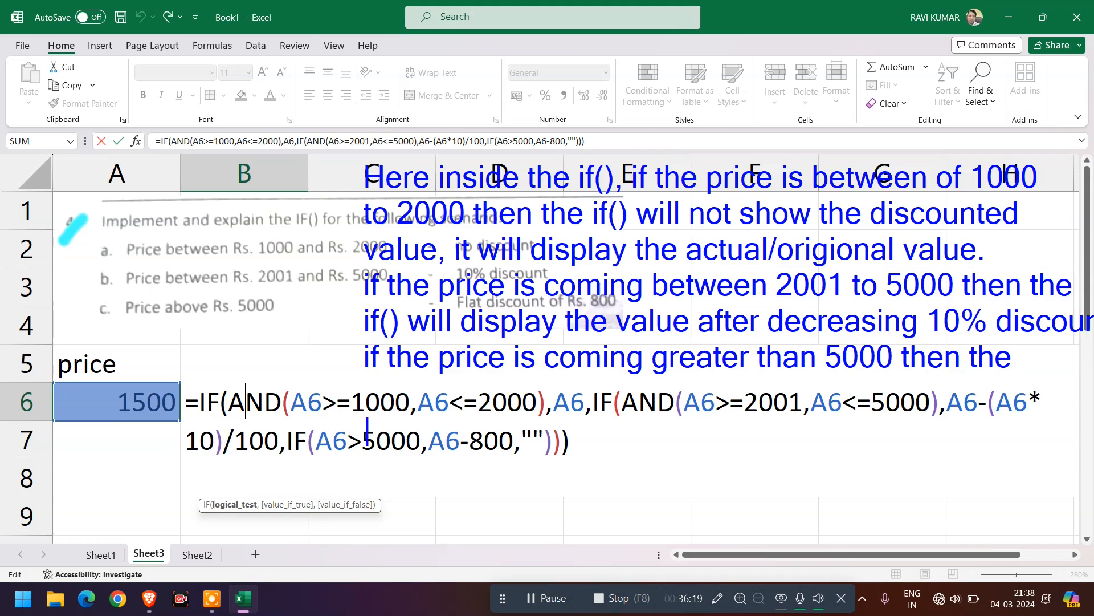
Step: Finish the third note sentence below the formula with "if() will apply the discount of rs. 800."
text(price)
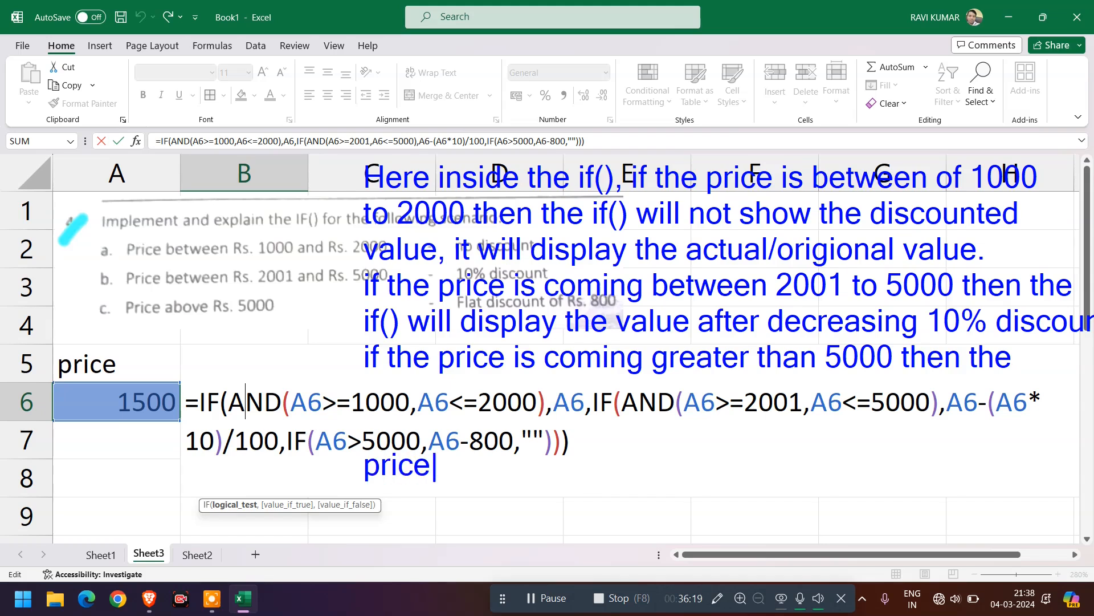
key(BackSpace)
key(BackSpace)
key(BackSpace)
key(BackSpace)
key(BackSpace)
text(if() will )
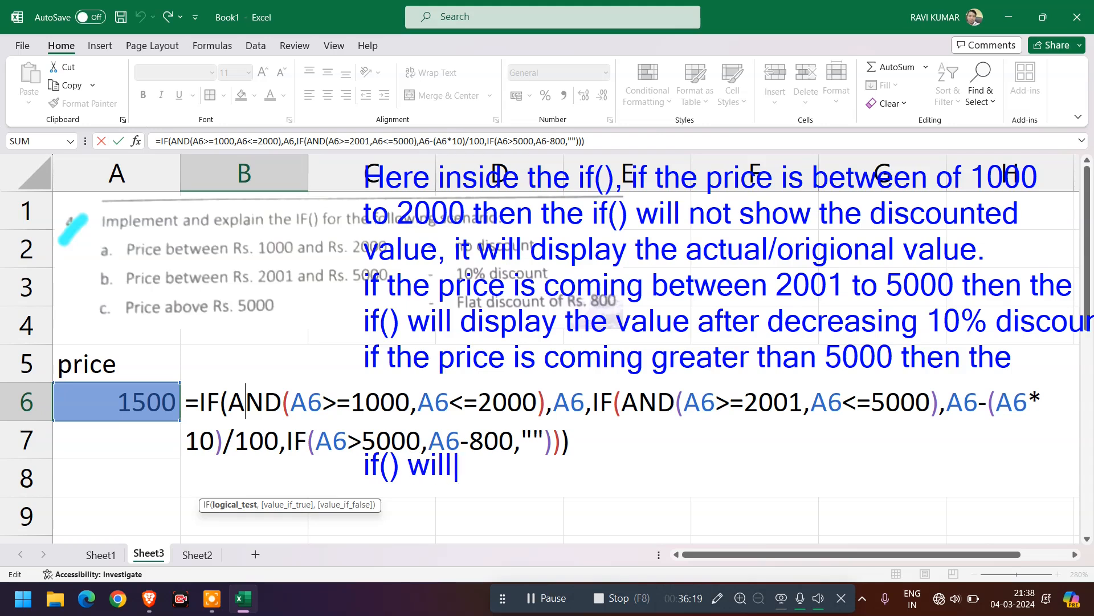
text(d)
key(BackSpace)
text(apply the dis)
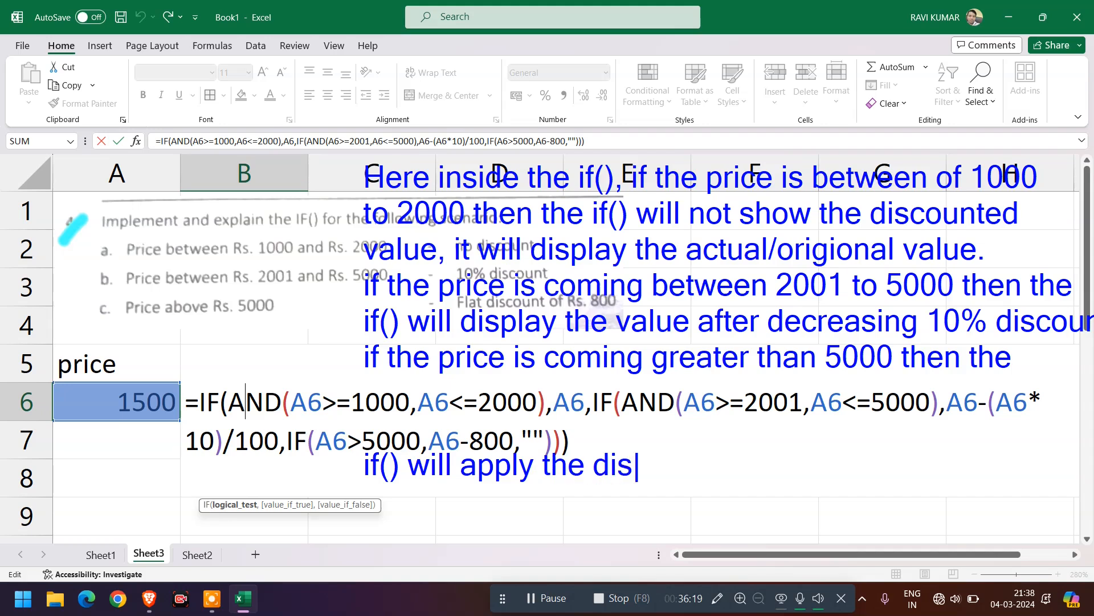
text(count )
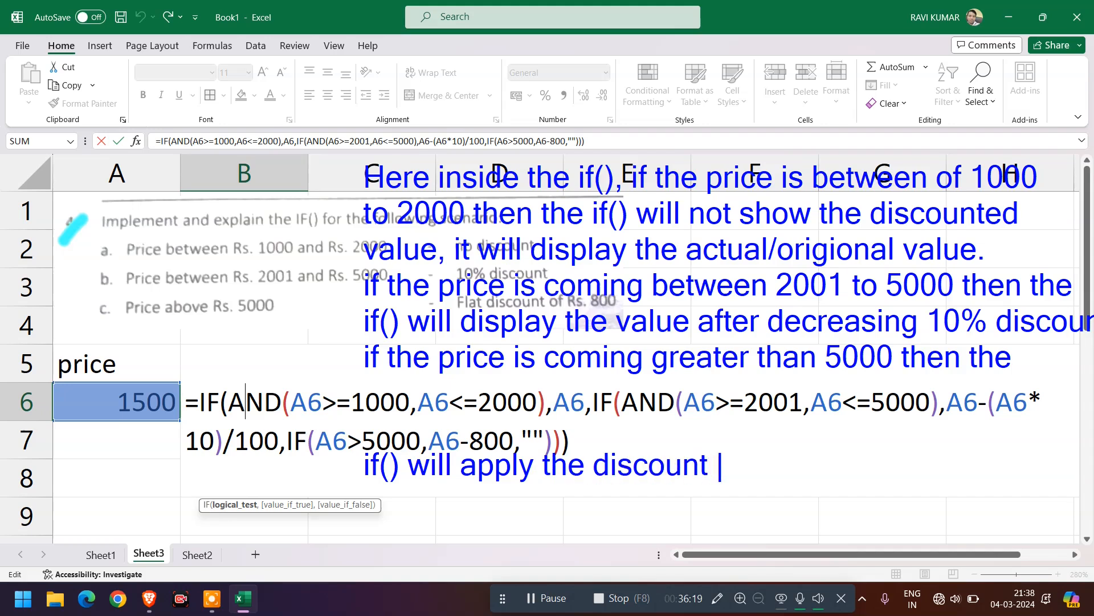
text(of rs. 810)
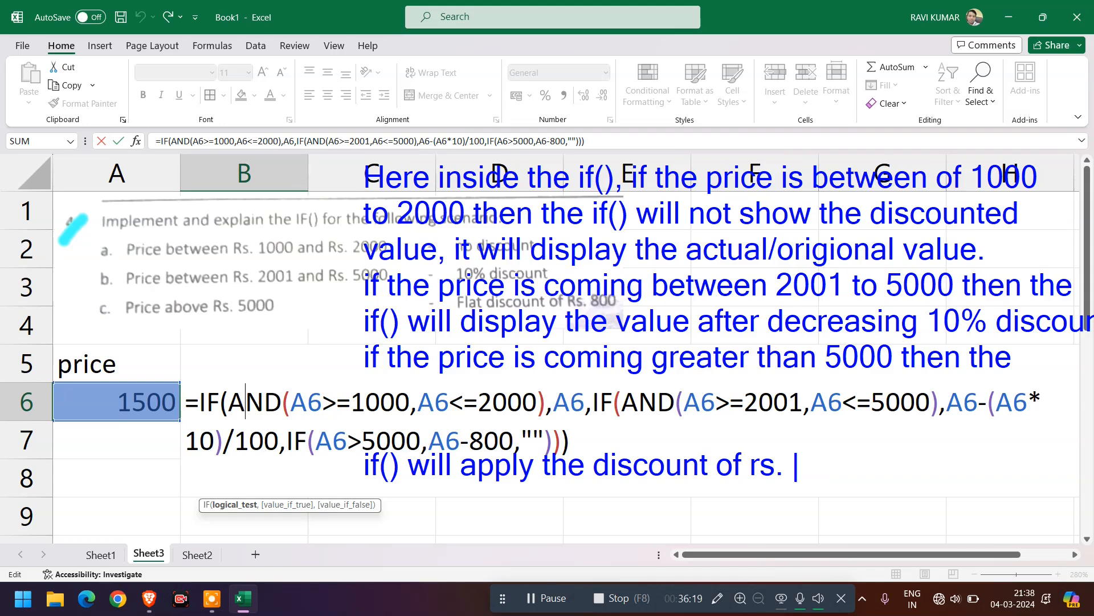
key(BackSpace)
key(BackSpace)
text(00.)
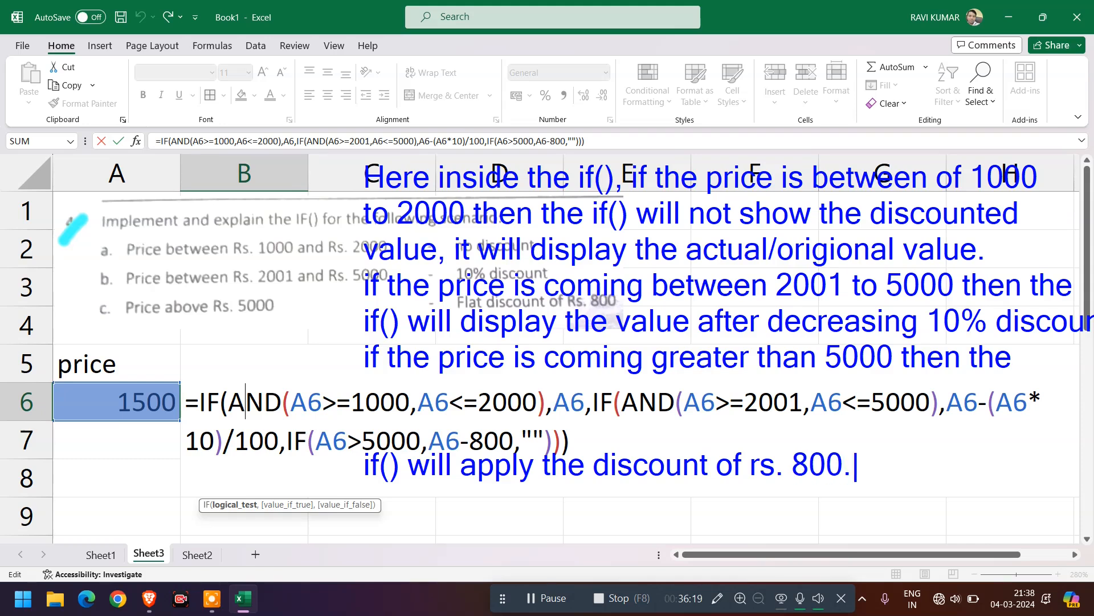
key(Return)
Step: Dismiss the blue notes and deselect the question picture on the worksheet
drag(343, 136, 770, 363)
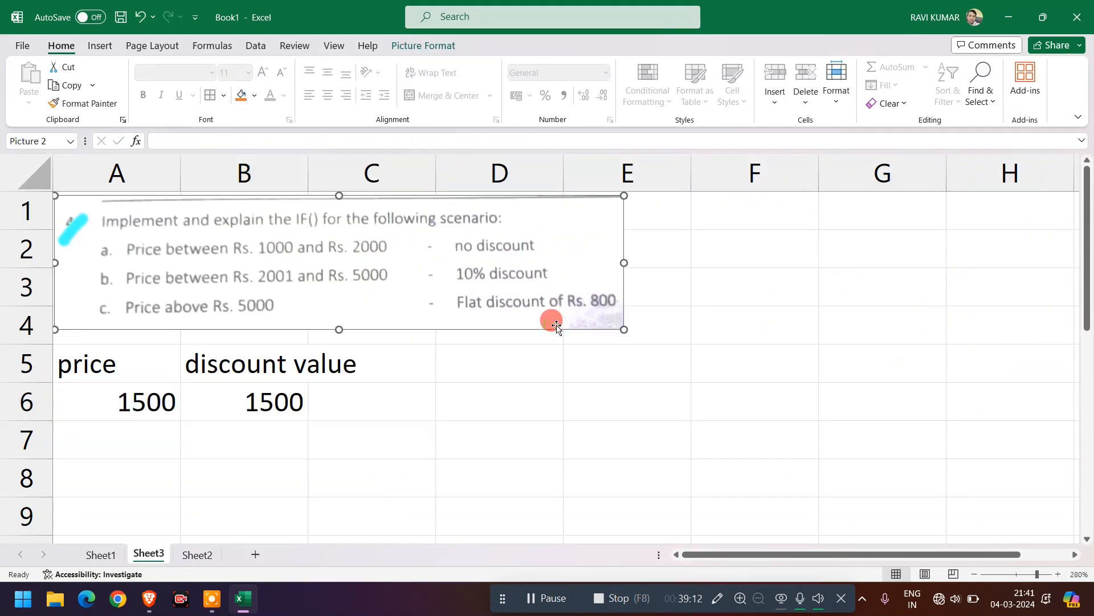
key(Escape)
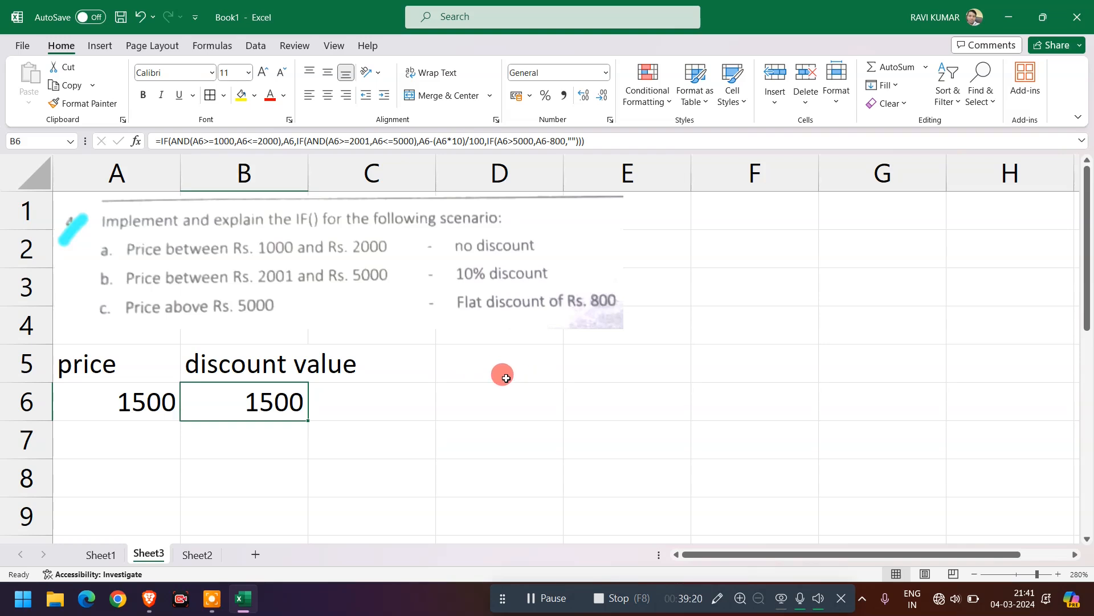
click(503, 375)
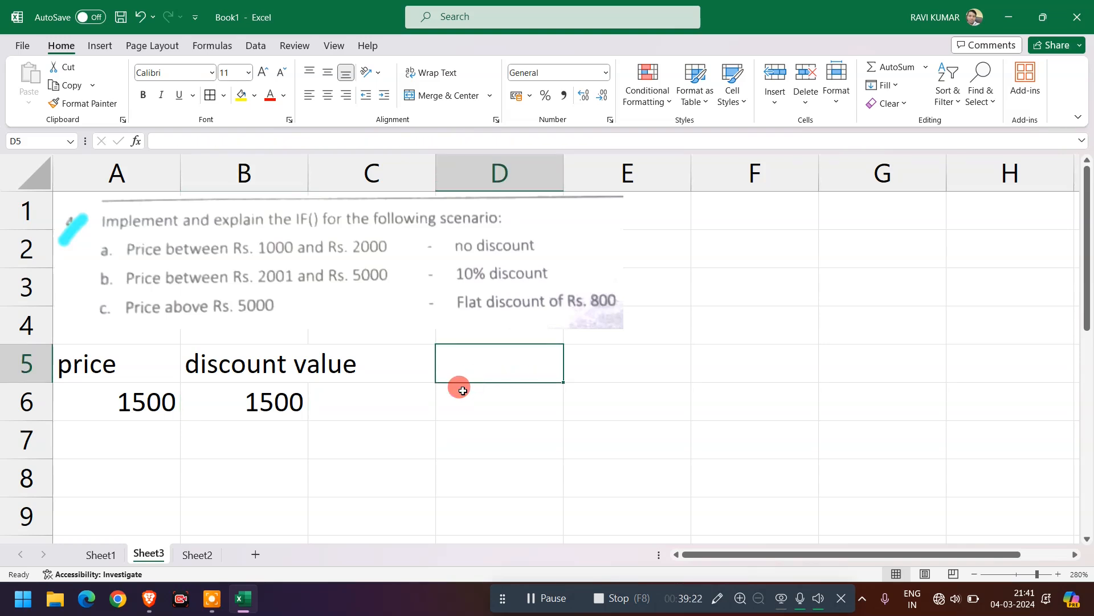
click(452, 393)
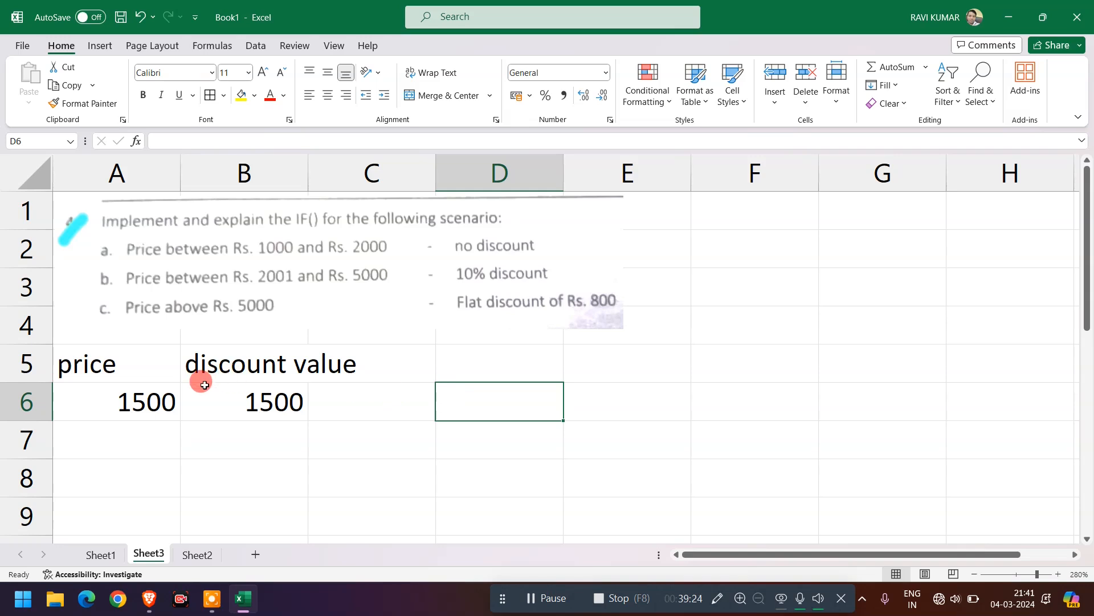
Step: Add a new blank worksheet before Sheet2 and zoom it to 280%
click(255, 556)
click(252, 559)
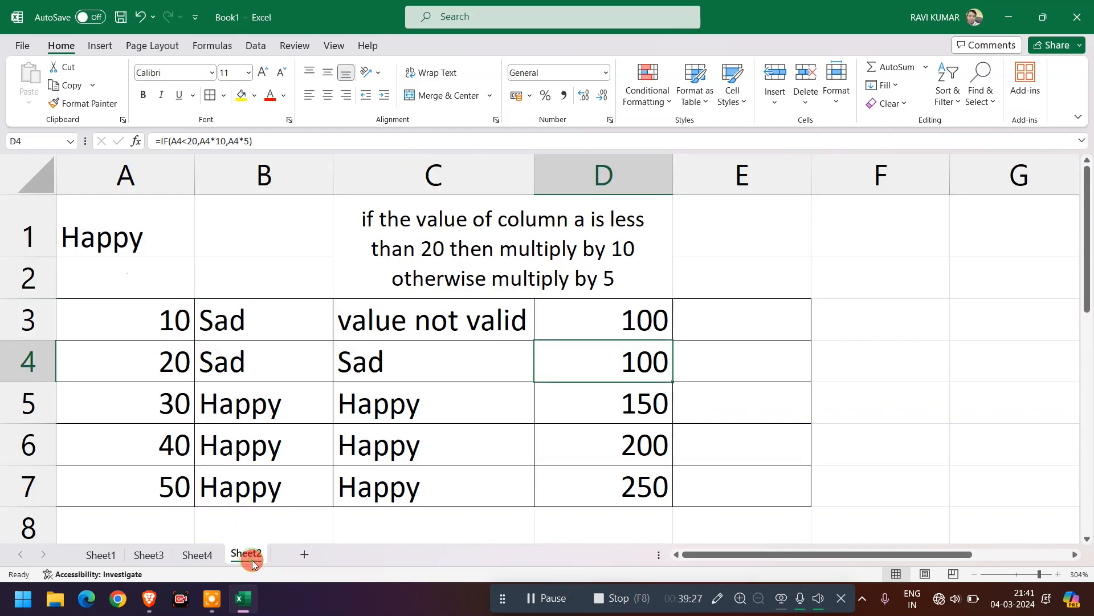
click(215, 557)
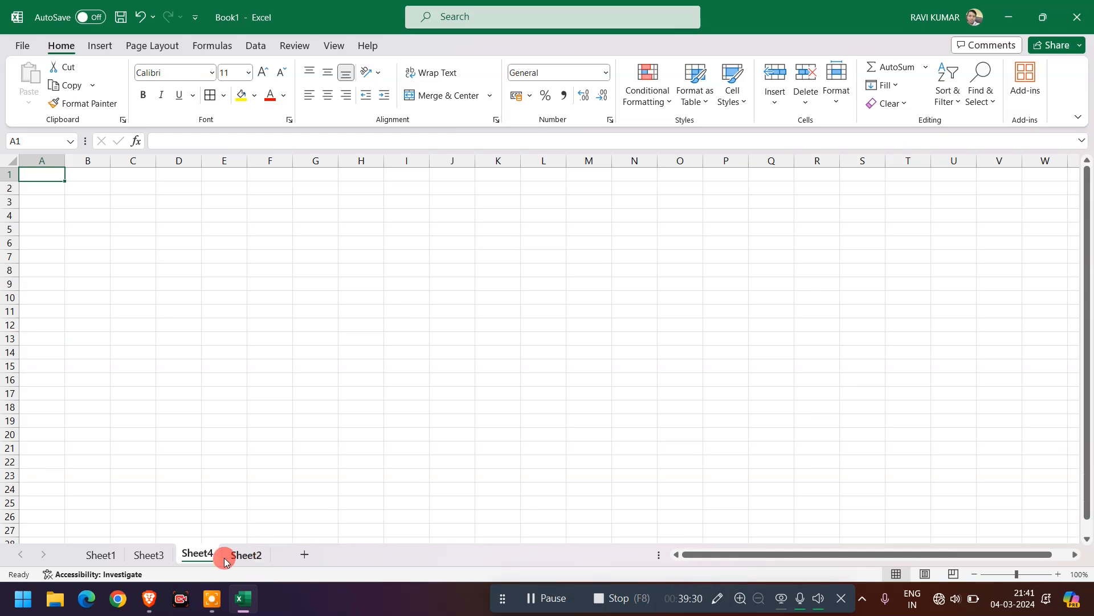
click(1033, 575)
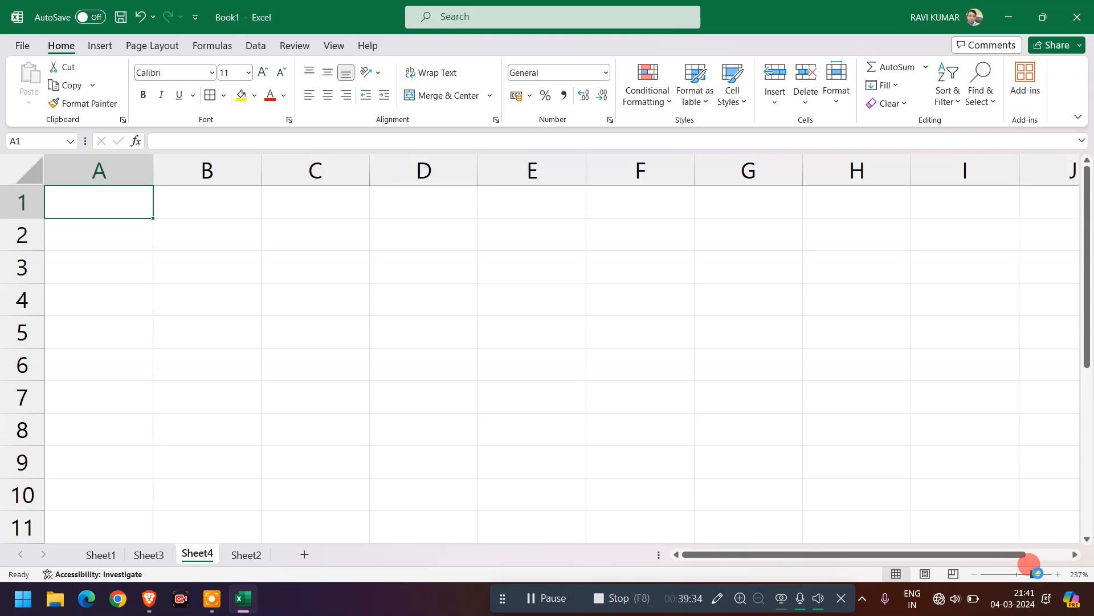
click(1037, 573)
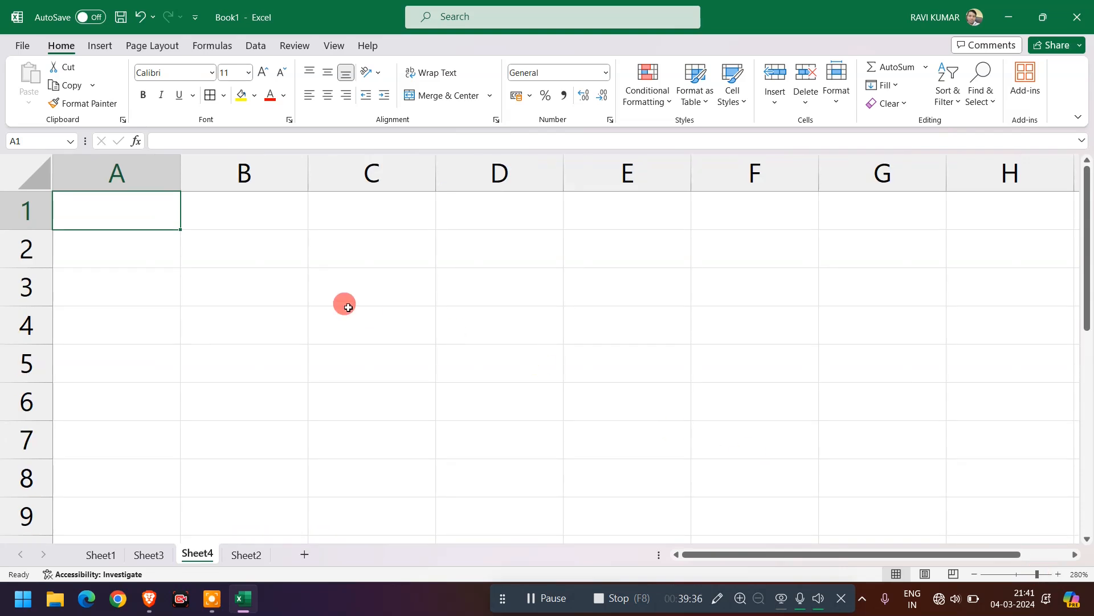
Step: Enter the headings "marks" in A1 and "grade" in B1, and a mark of 90 in A2
text(96)
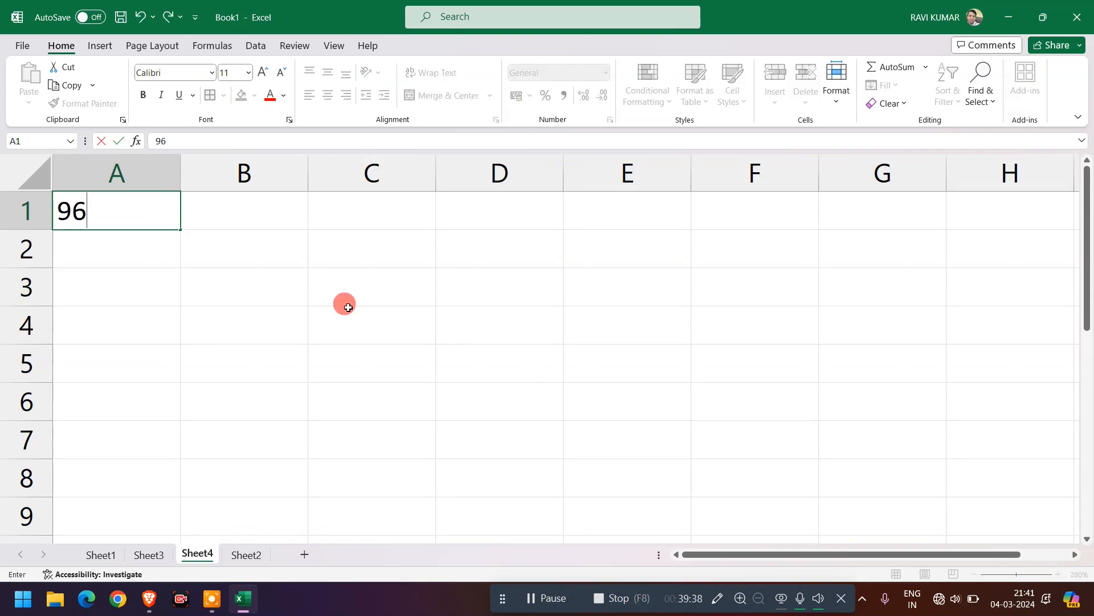
key(Tab)
key(Left)
text(marks)
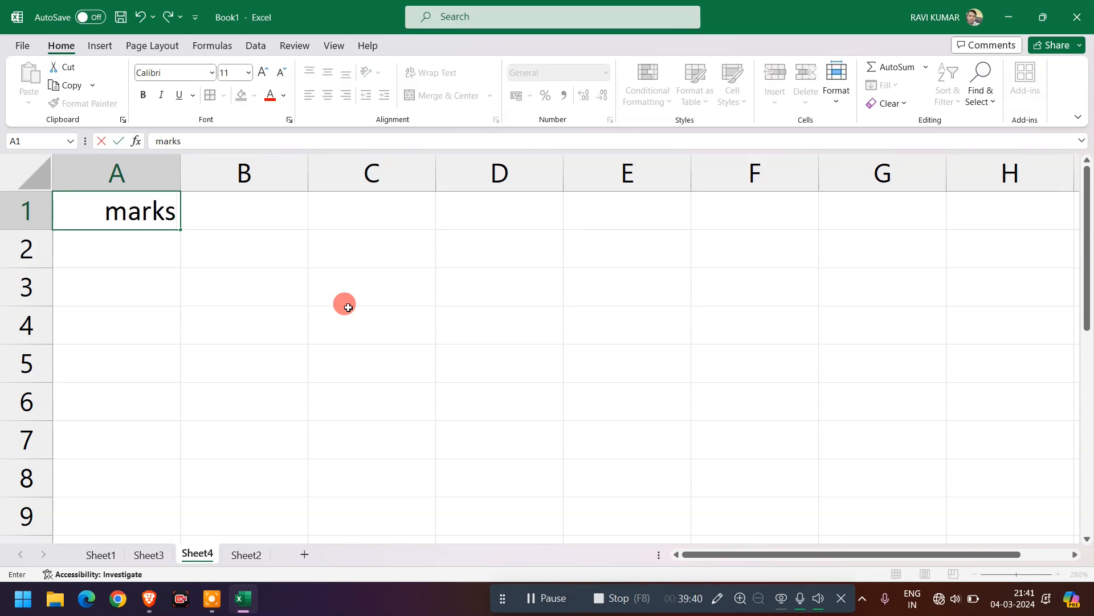
key(Tab)
text(grade)
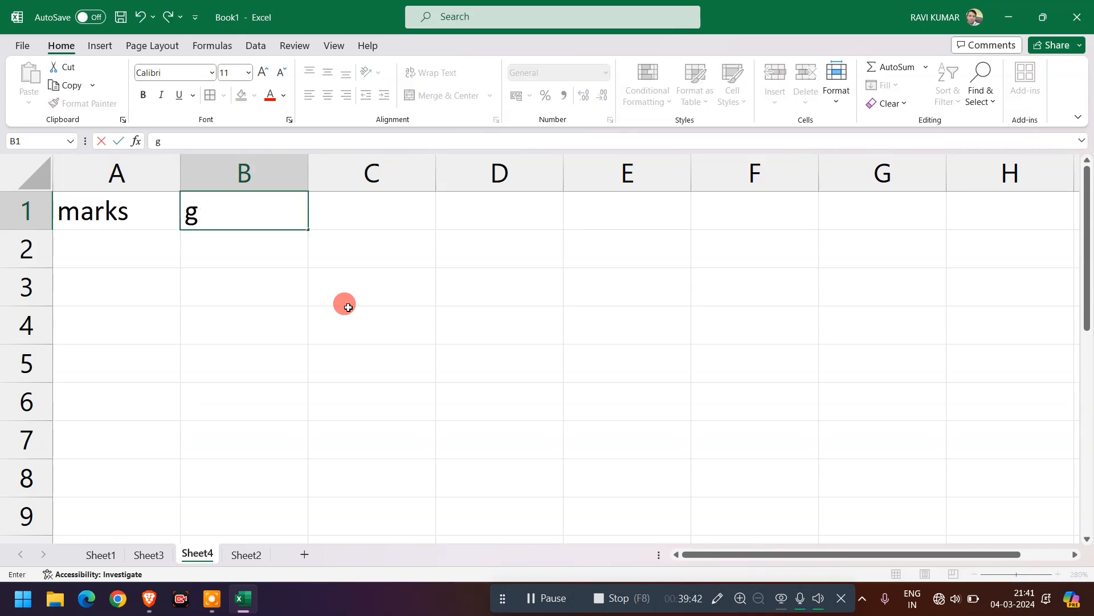
key(Return)
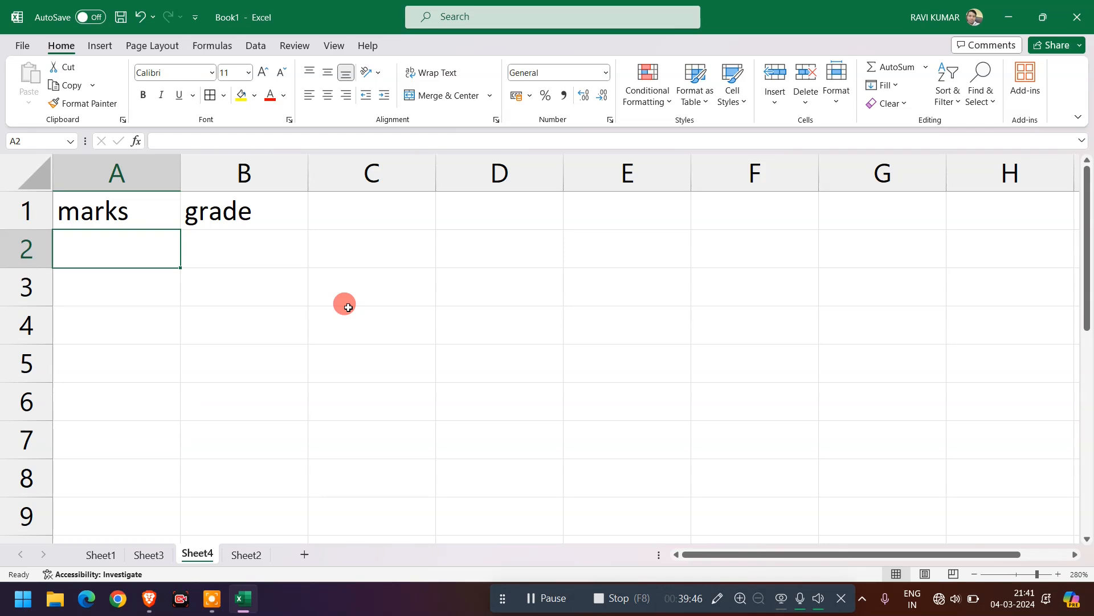
text(90)
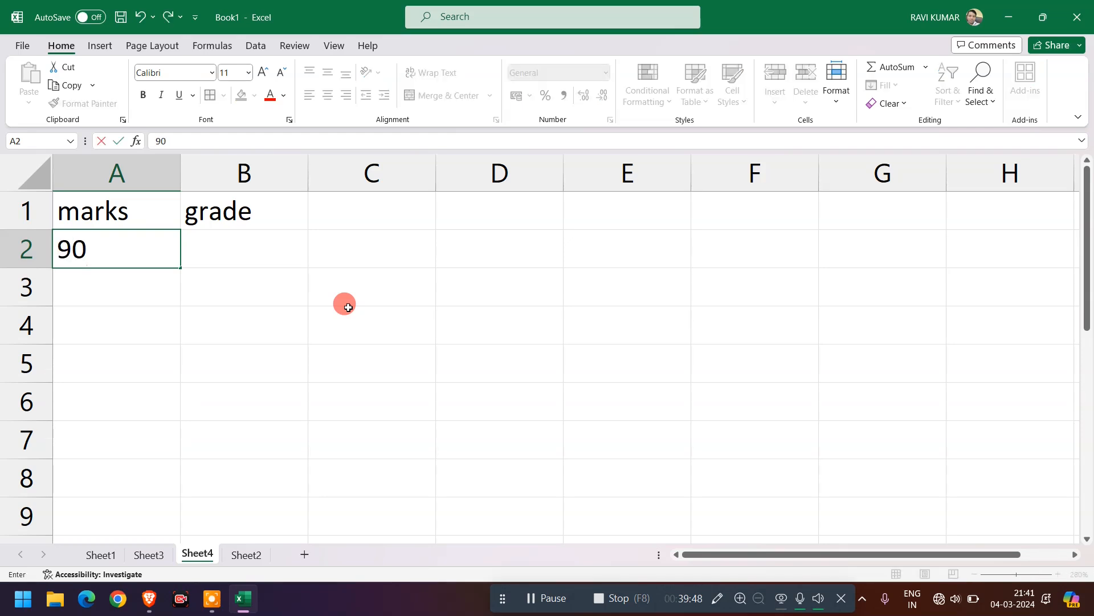
key(Tab)
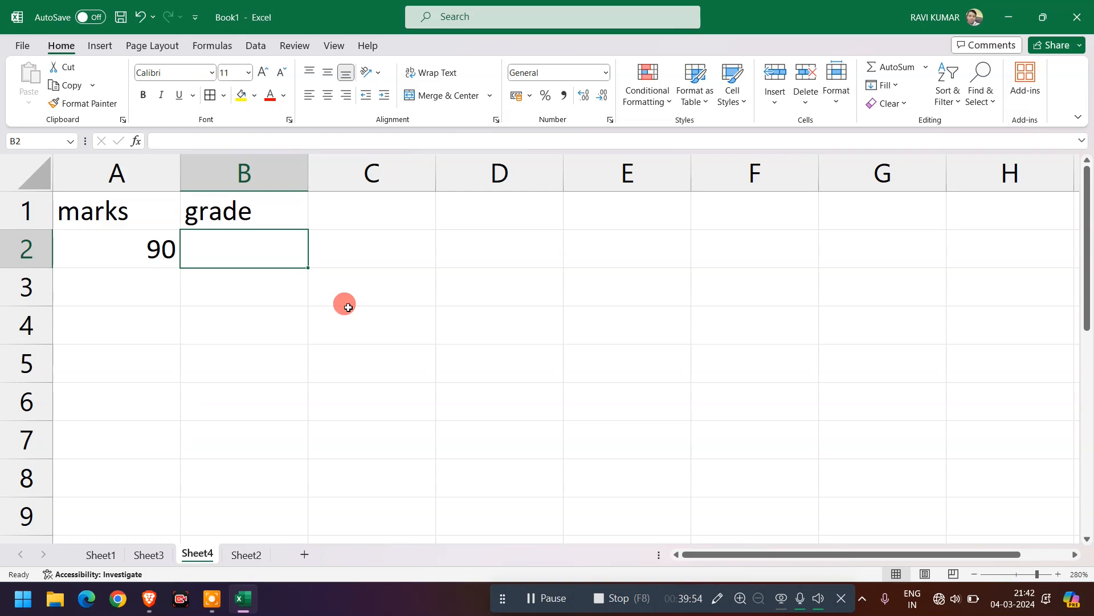
text(if()
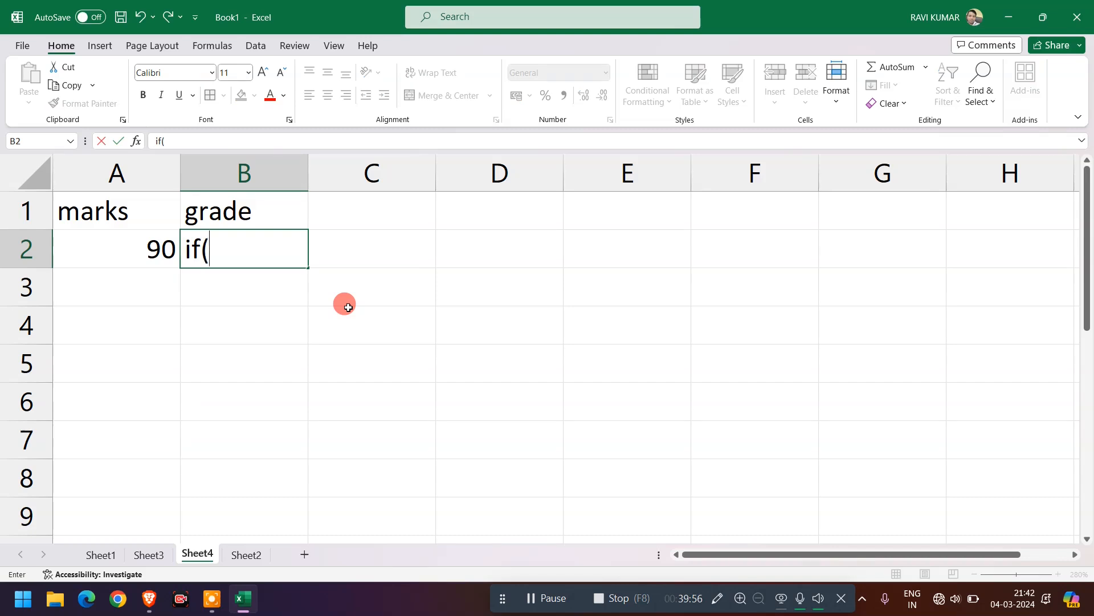
text(a2)
key(BackSpace)
key(BackSpace)
key(BackSpace)
key(BackSpace)
key(BackSpace)
Step: Begin an IF formula in B2 that tests a2>80 and gives "A" as the true value
text(=()
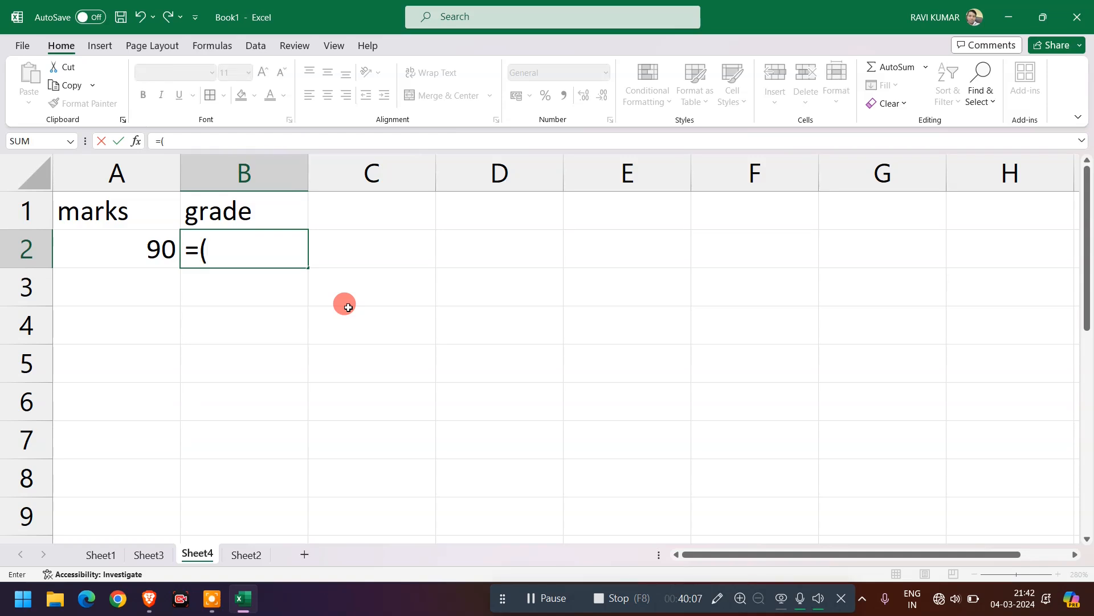
key(BackSpace)
text(if)
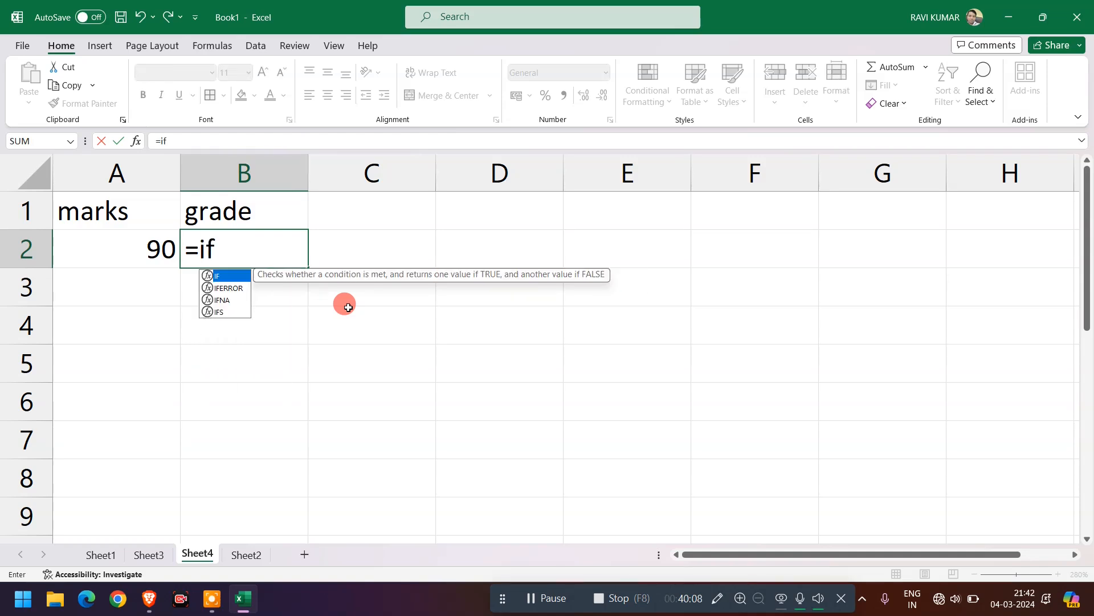
text((a2>)
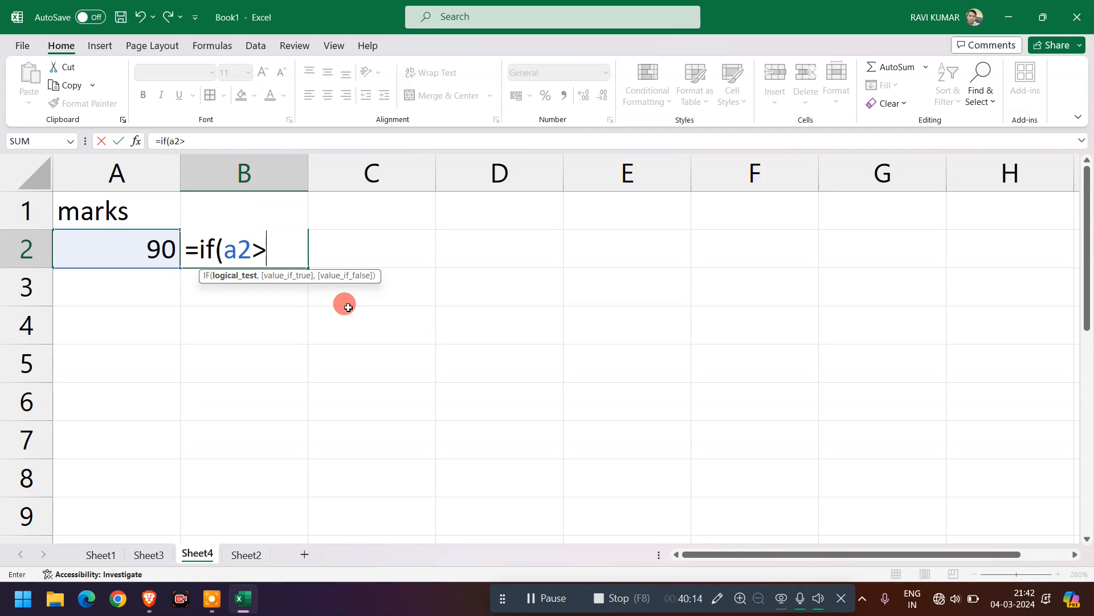
text(80,)
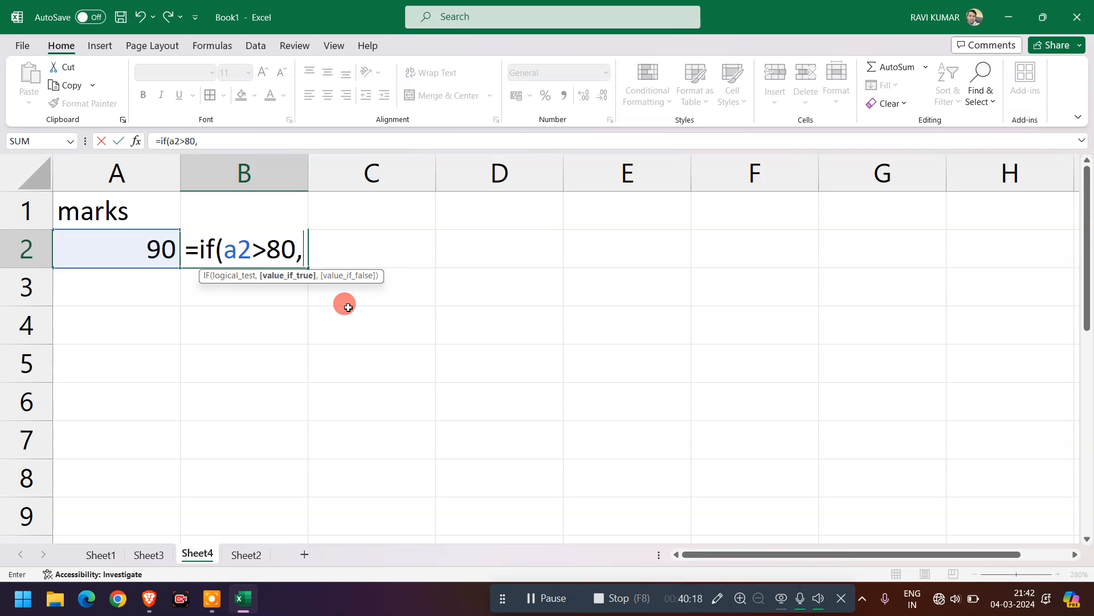
text("A)
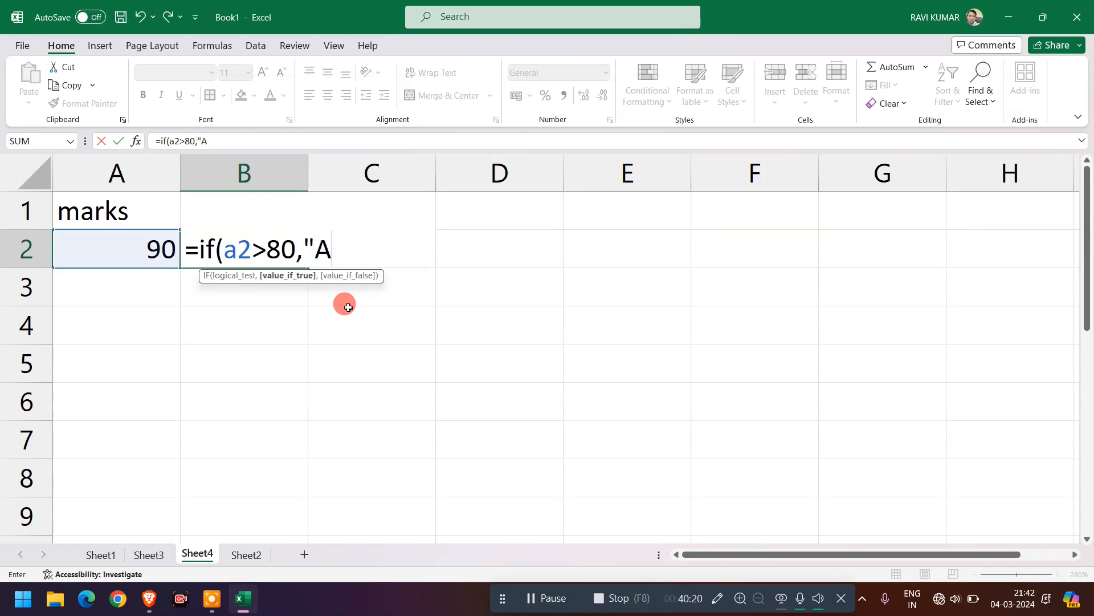
text(")
Step: Complete the B2 formula with "E" as the false value and commit it
text(,"")
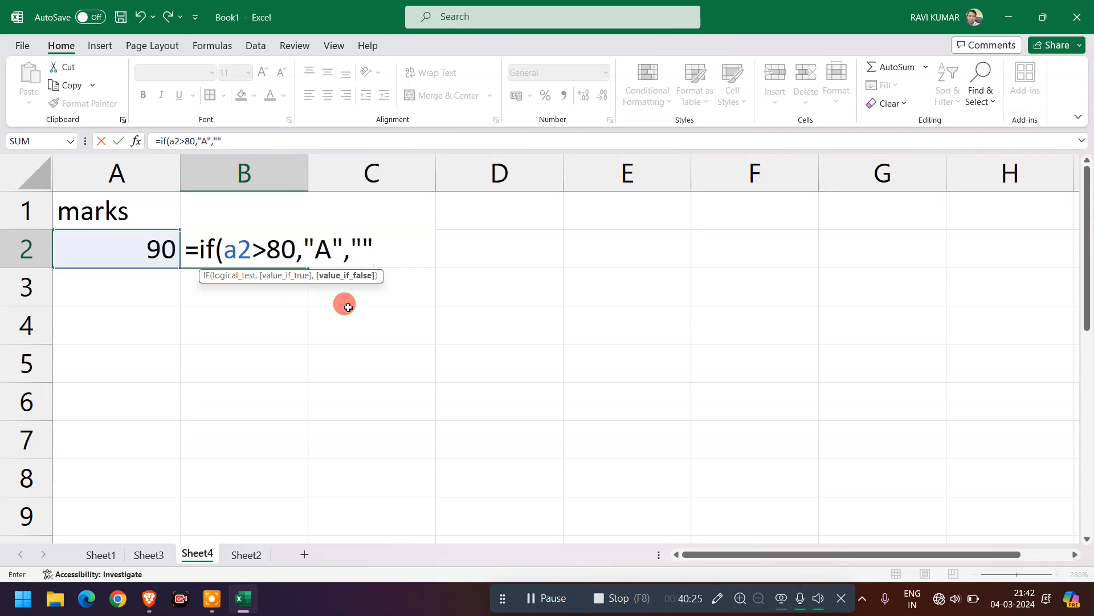
key(BackSpace)
text(F")
key(BackSpace)
key(BackSpace)
text(E")
key(Return)
key(Up)
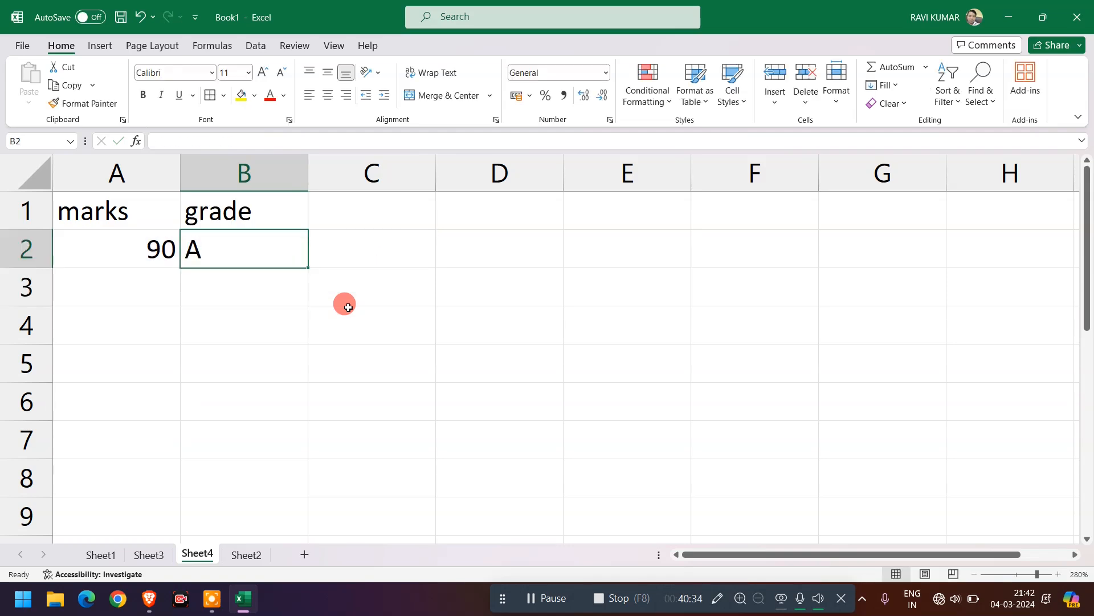
key(Left)
key(Right)
key(Left)
key(Right)
key(Left)
key(Right)
Step: Replace the false value "E" in the B2 formula with a nested IF that tests a2>70
key(F2)
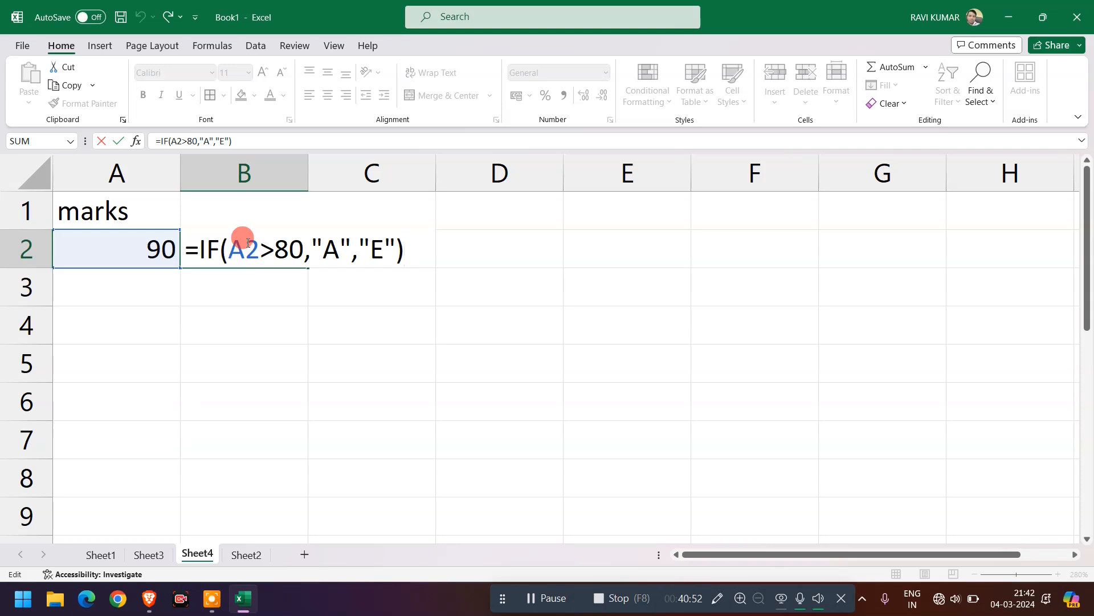
drag(247, 242, 393, 242)
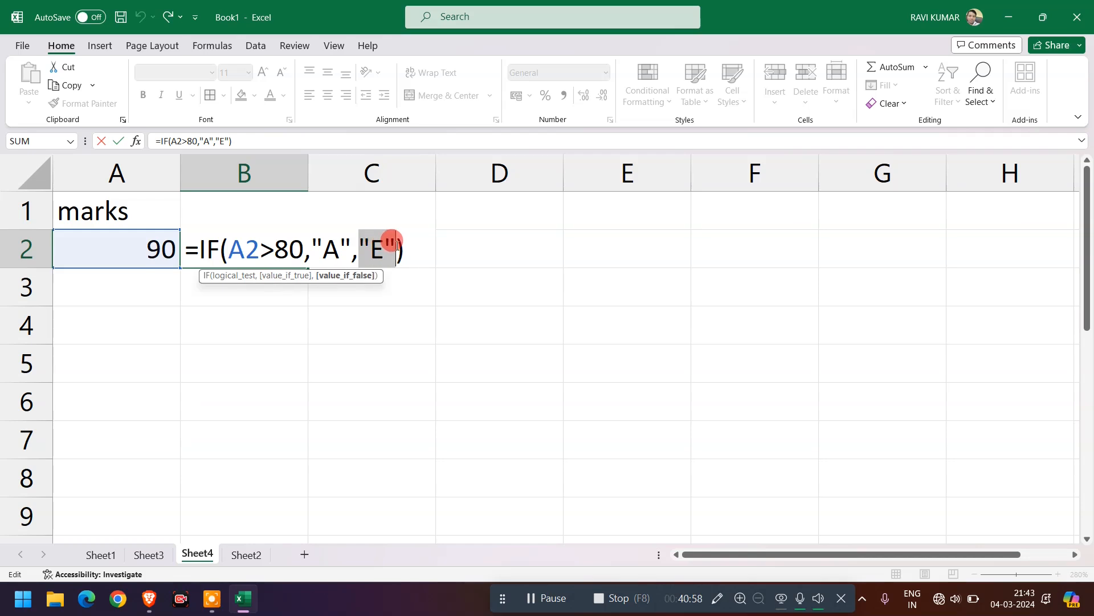
click(381, 239)
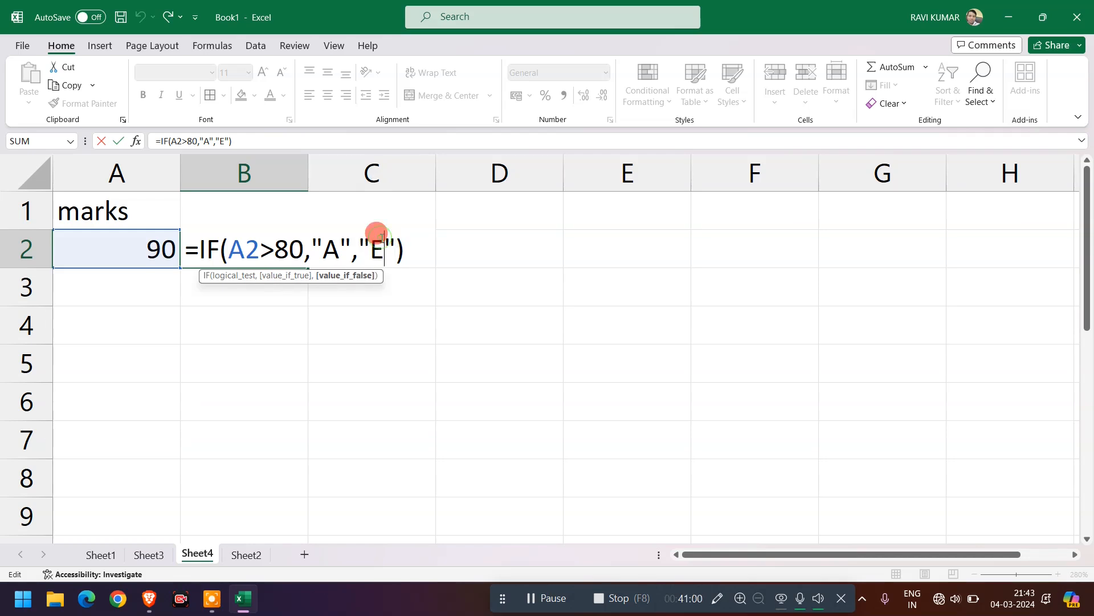
drag(391, 240, 359, 239)
key(BackSpace)
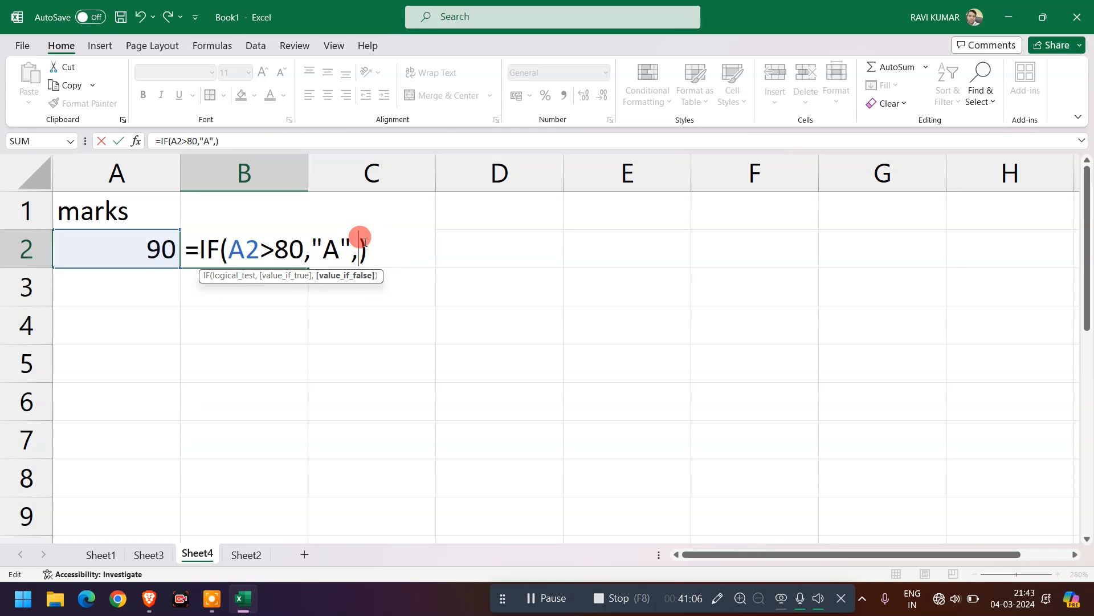
text(if)
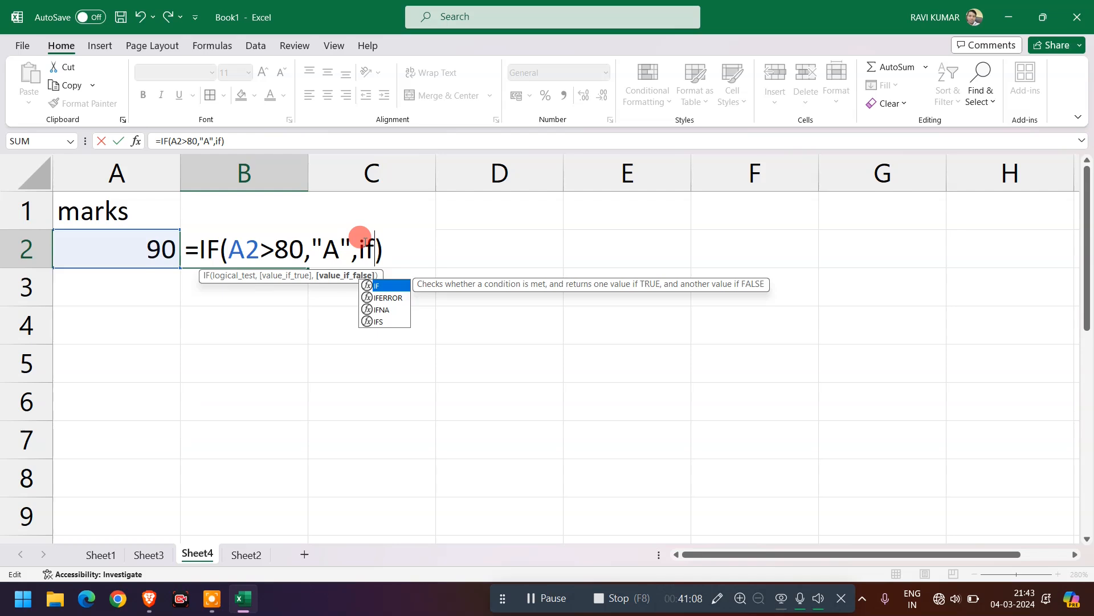
text((a2)
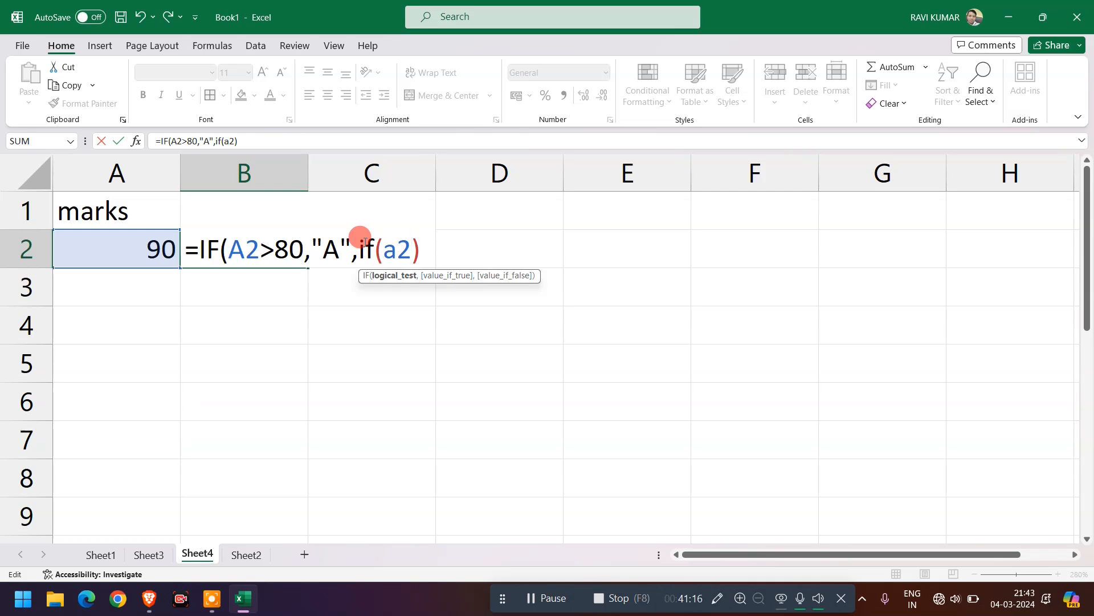
text(<)
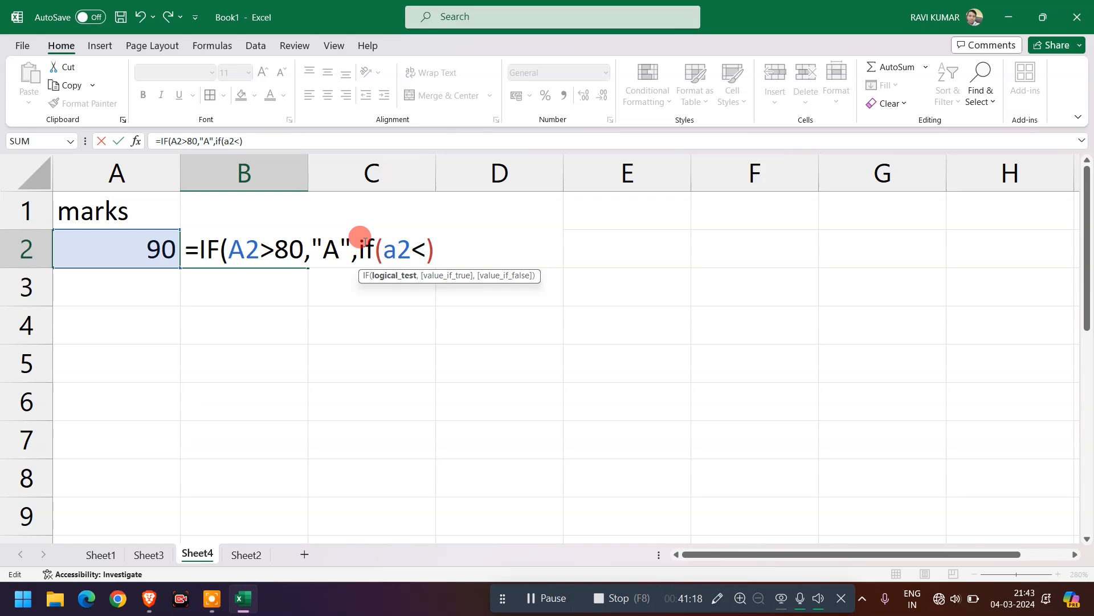
key(BackSpace)
text(>8)
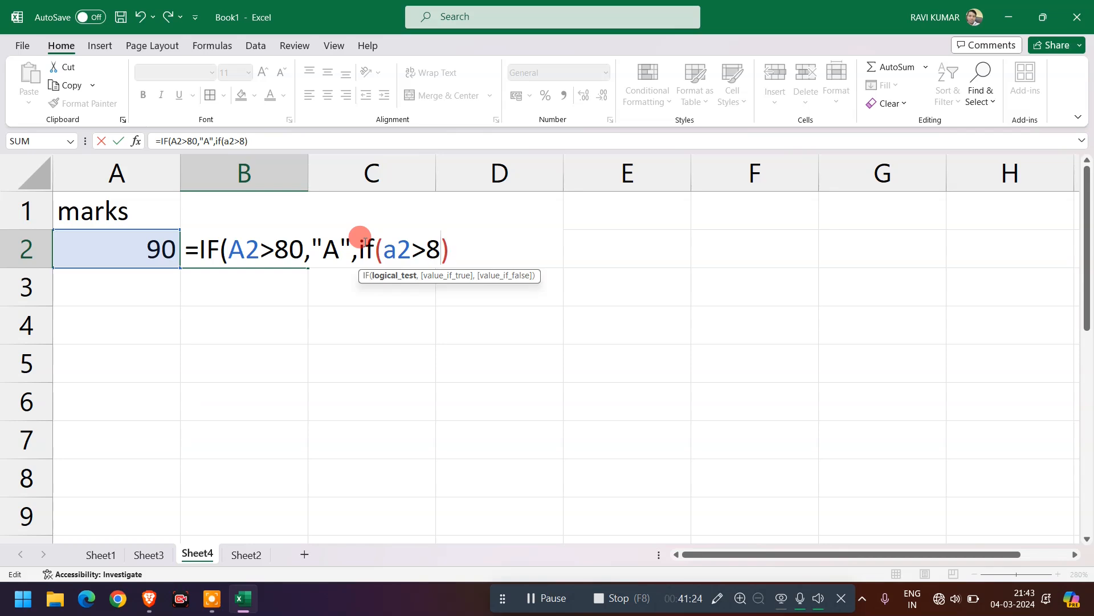
key(BackSpace)
text(70)
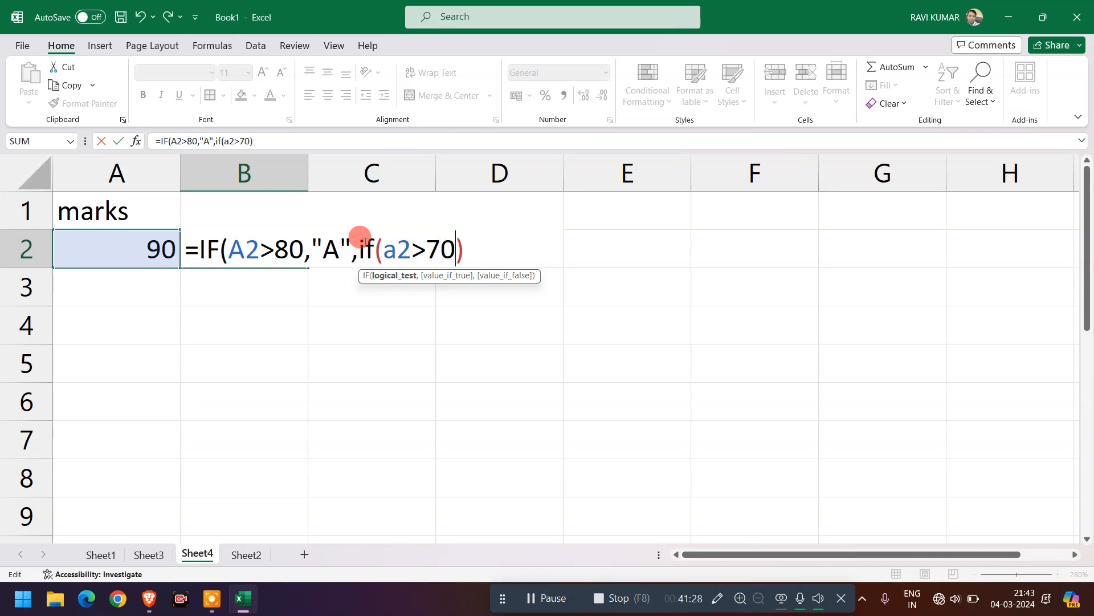
Step: Give the nested IF in B2 the results "B" and "E", and close both brackets
text(,"B)
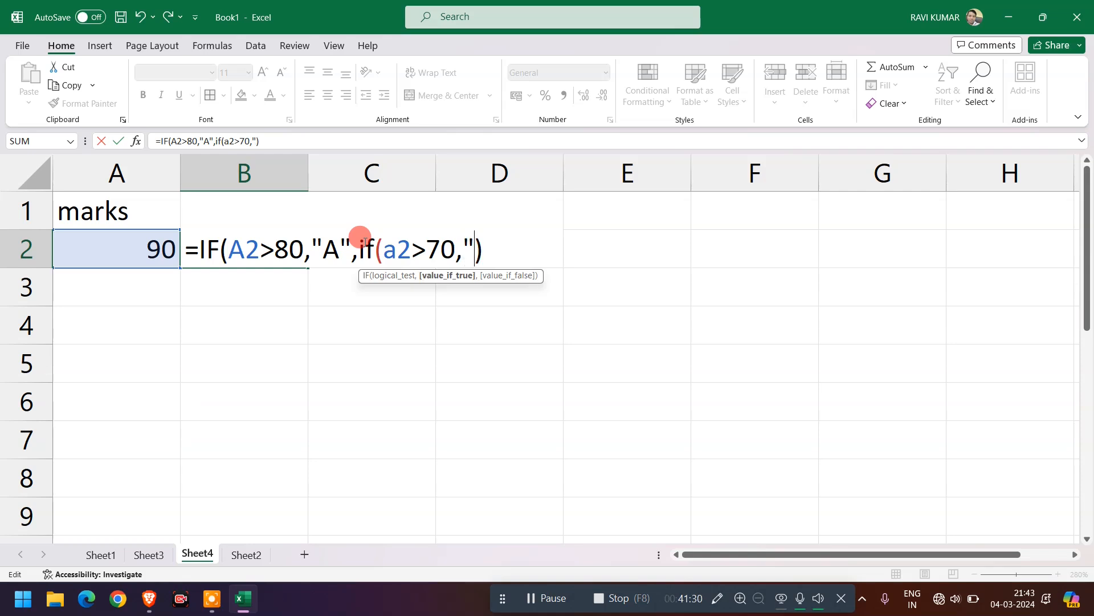
text(","")
key(BackSpace)
text(E")
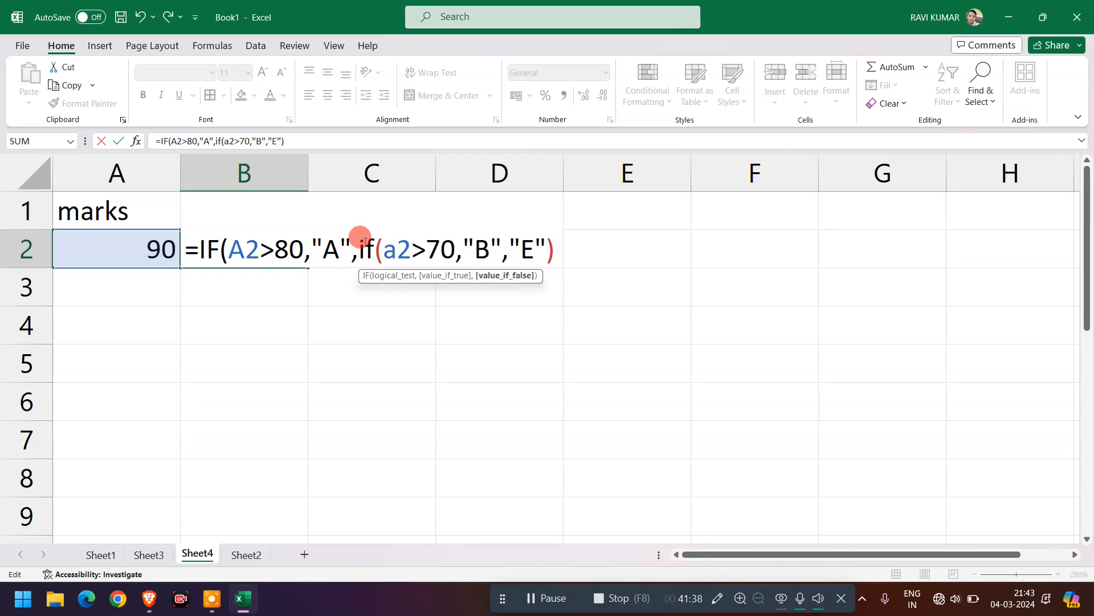
key(Right)
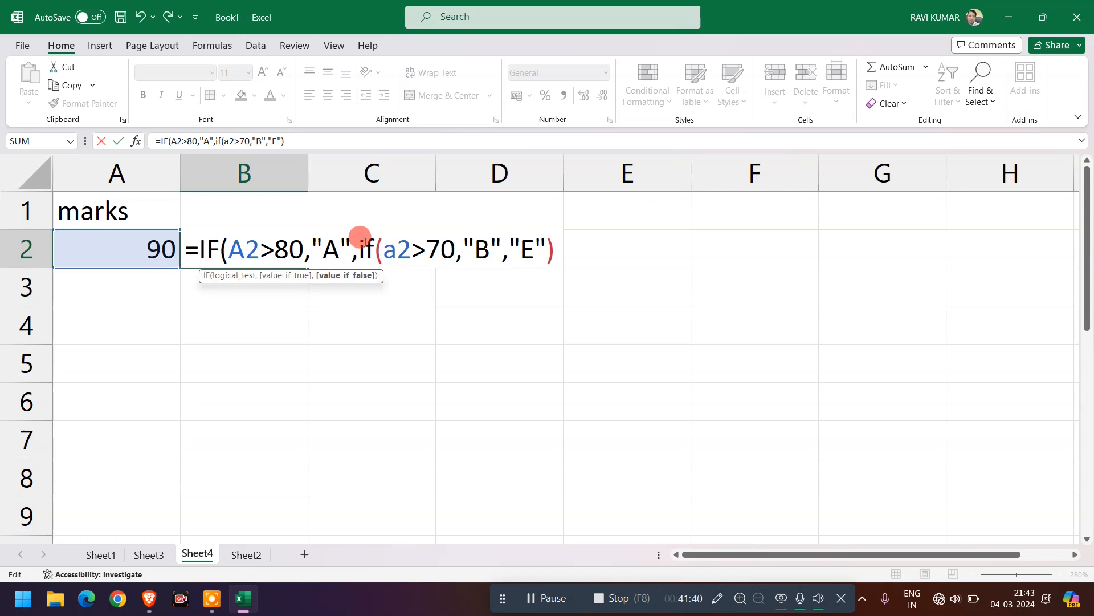
text())
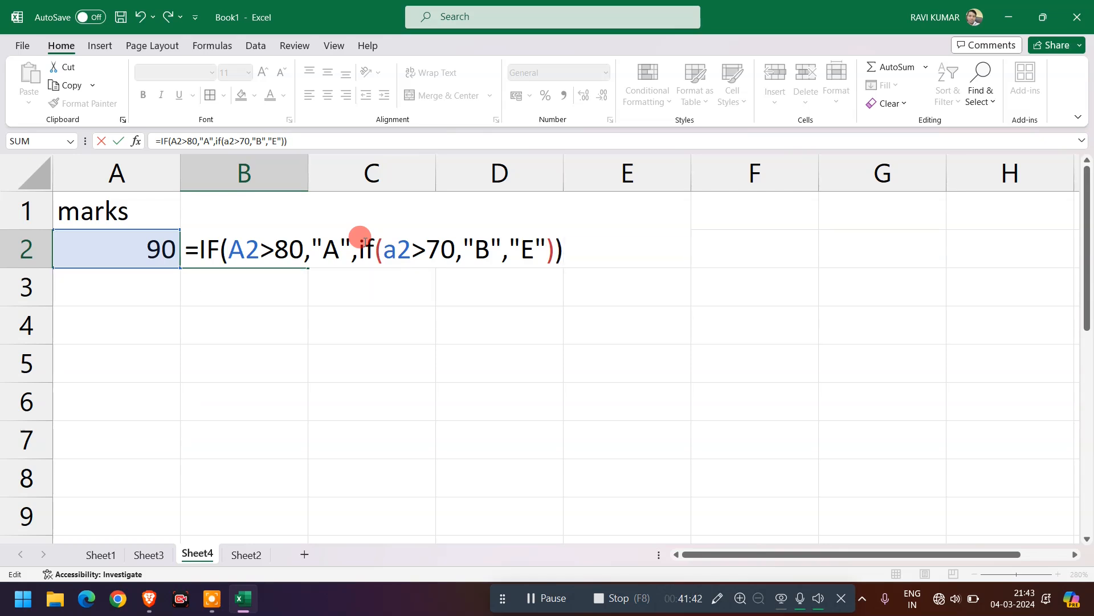
Step: Highlight the nested if(a2>70,"B","E") part inside the B2 formula and commit the formula
key(Left)
key(shift+Left)
key(shift+Left)
key(shift+Left)
key(shift+Left)
key(shift+Left)
key(shift+Left)
key(shift+Left)
key(shift+Left)
key(shift+Left)
key(shift+Left)
key(shift+Left)
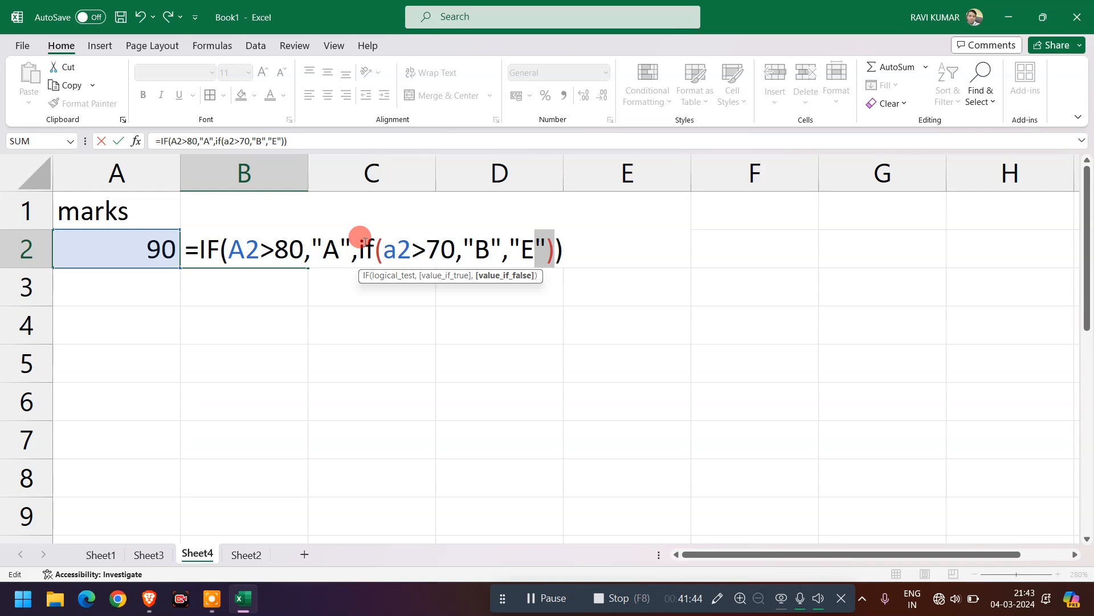
key(shift+Left)
key(shift+Left)
key(shift+Left)
key(shift+Left)
key(shift+Left)
key(shift+Left)
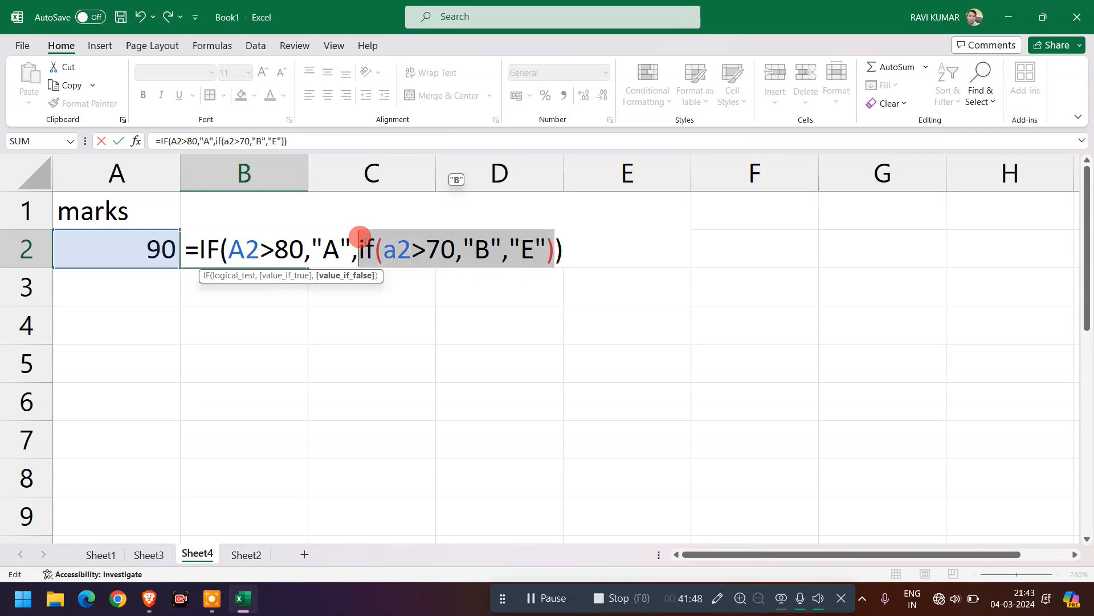
key(Return)
key(Up)
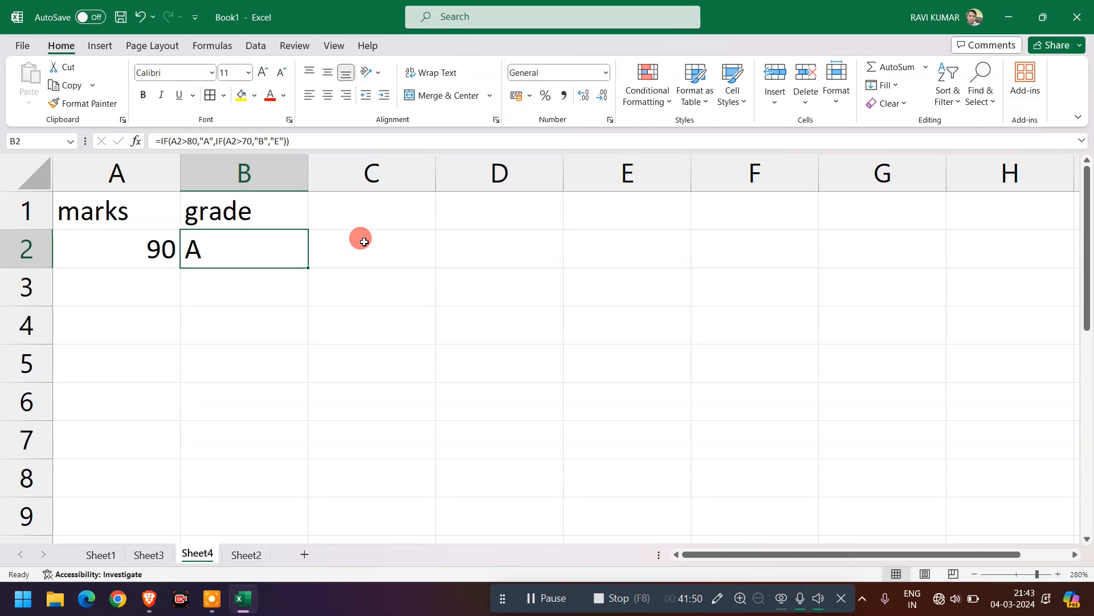
Step: Test the grade formula by entering marks of 85, 71 and 60 in turn in A2, and select the grade cell B2
key(Left)
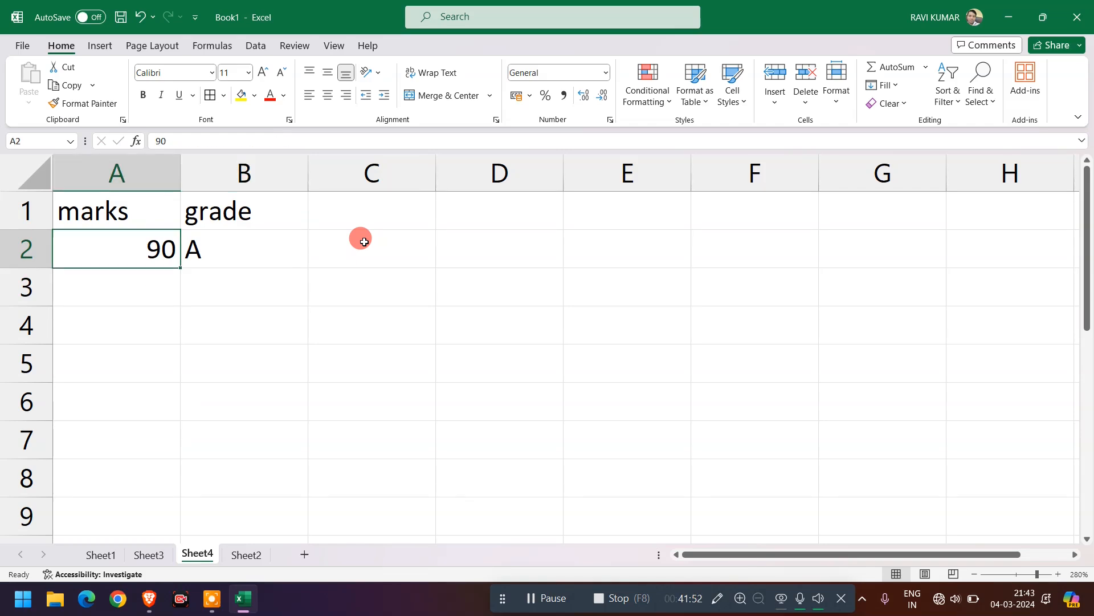
text(85)
key(Return)
key(Up)
text(71)
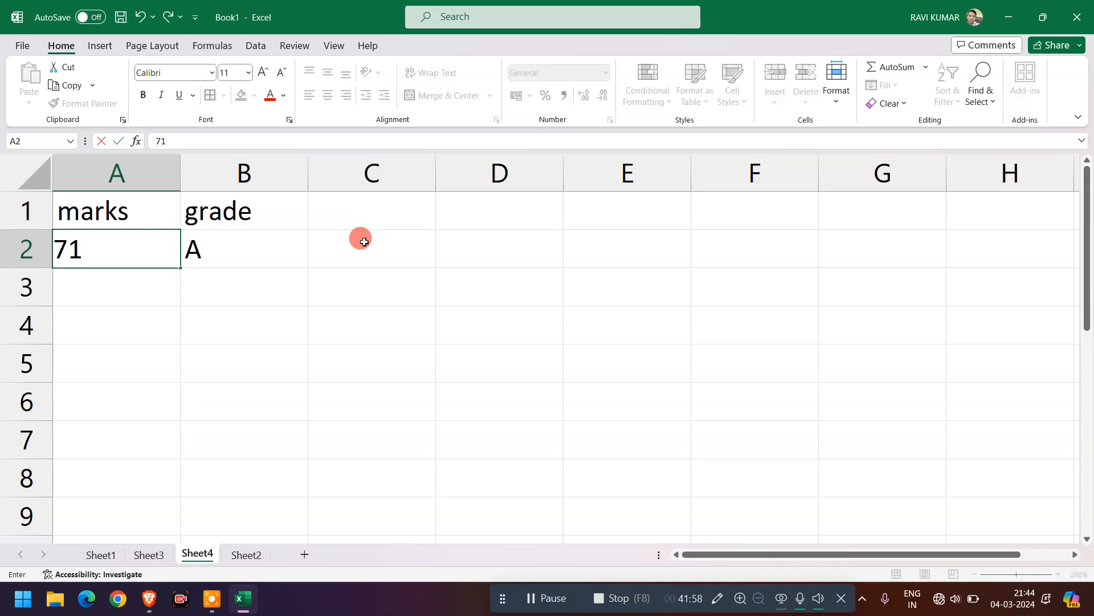
key(Return)
key(Up)
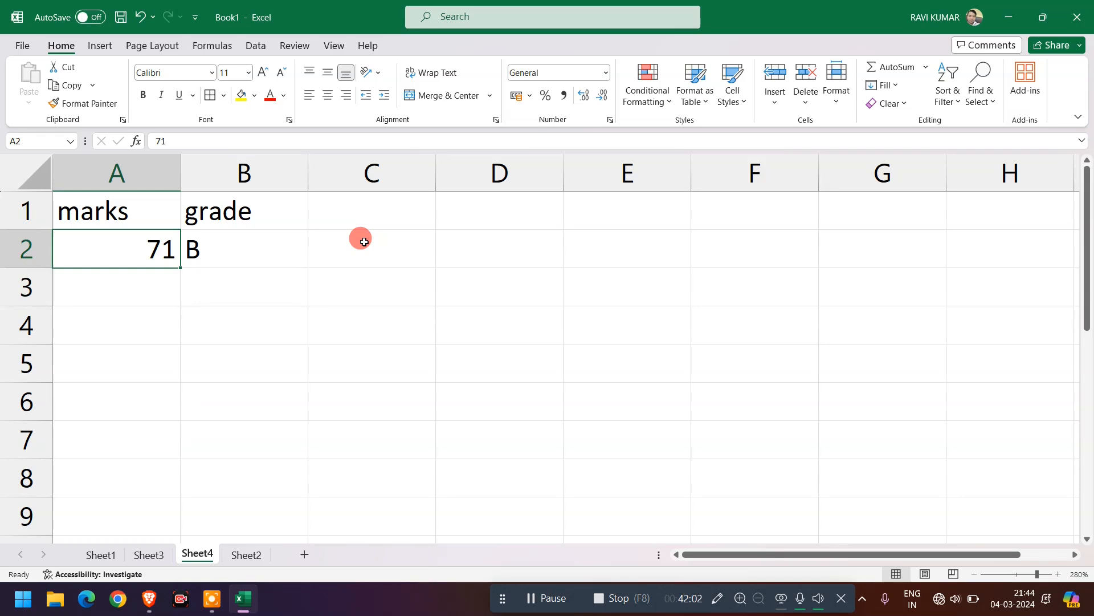
text(60)
key(Return)
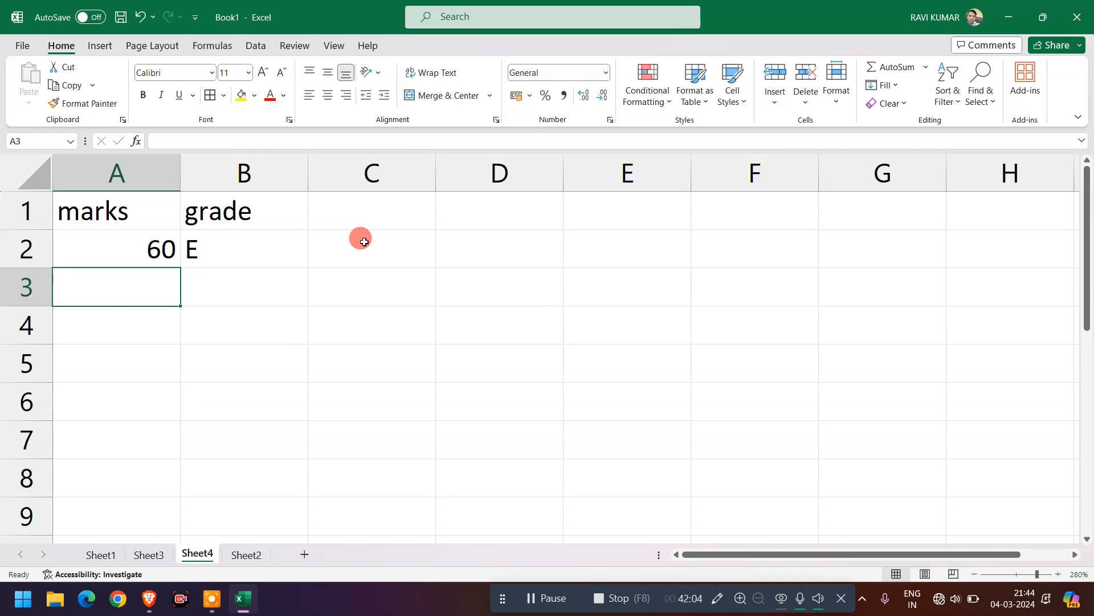
key(Up)
key(Right)
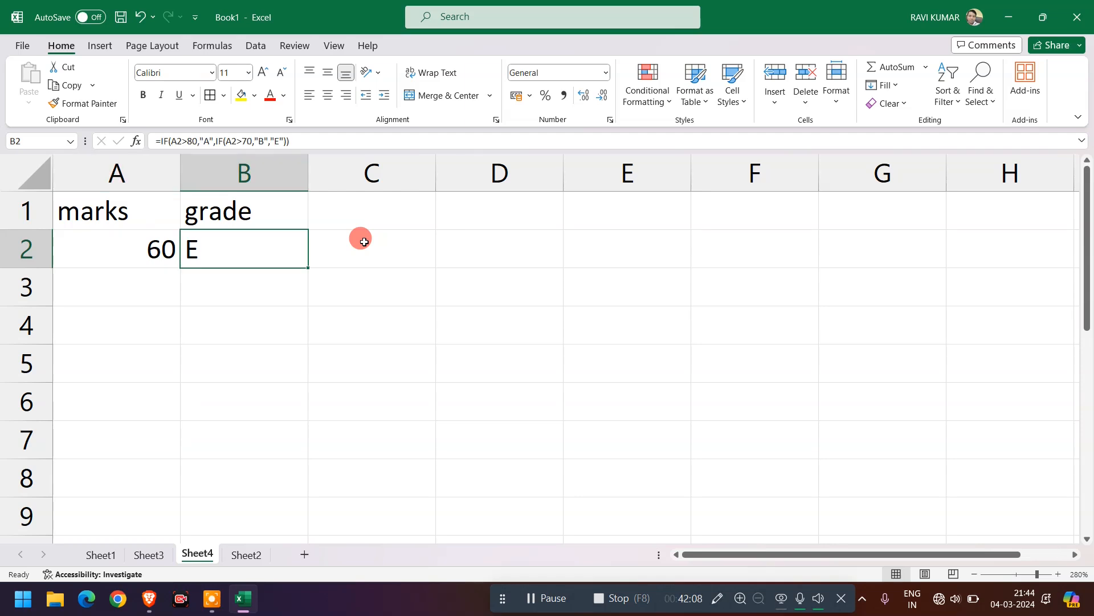
Step: Review the nested IF formula in grade cell B2 and leave the cell
double_click(249, 245)
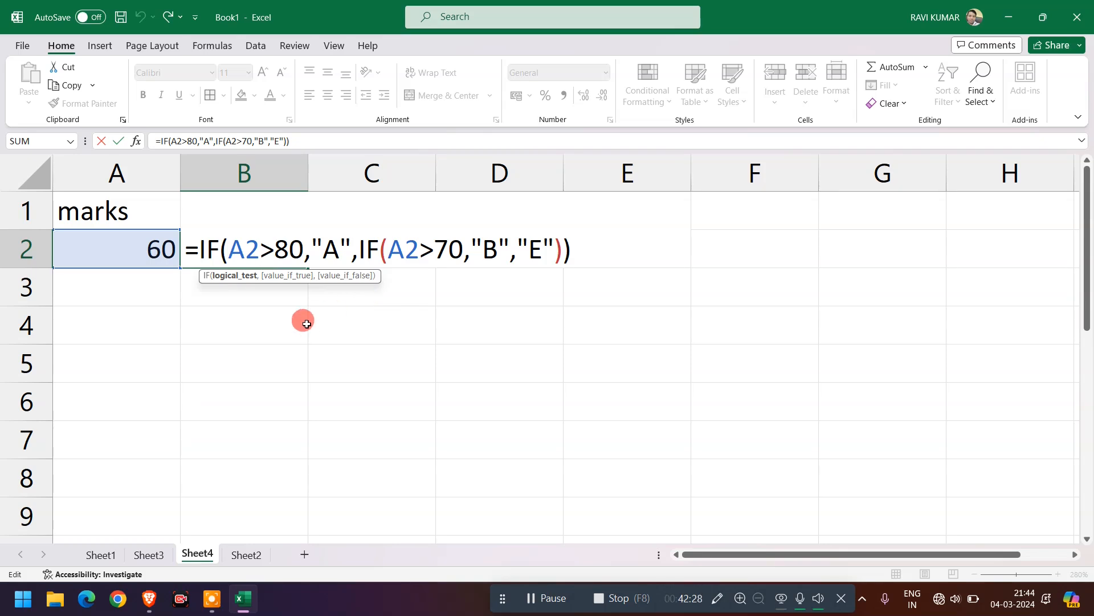
key(ctrl+Return)
click(481, 241)
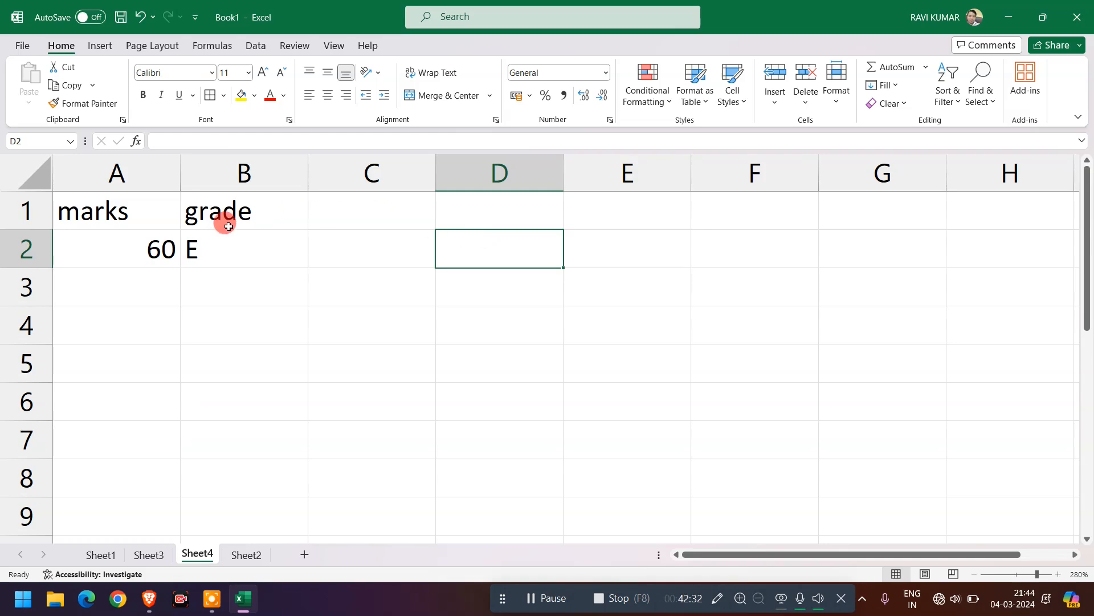
Step: Add a new sheet with the headers marks and grade in A1 and B1, and a mark of 95 in A2
click(303, 554)
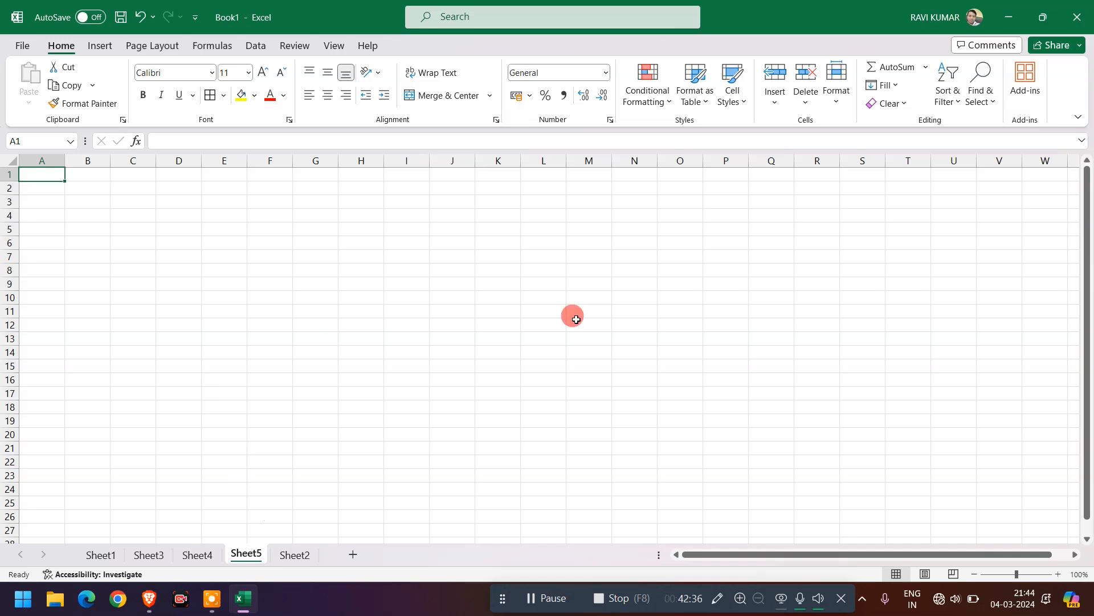
click(1037, 574)
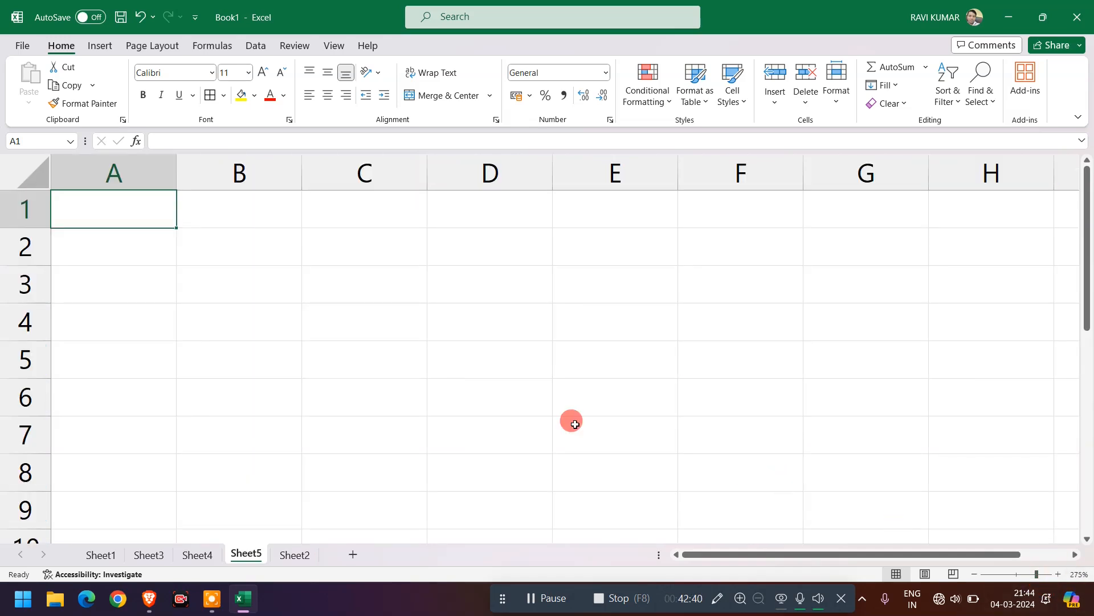
text(marks)
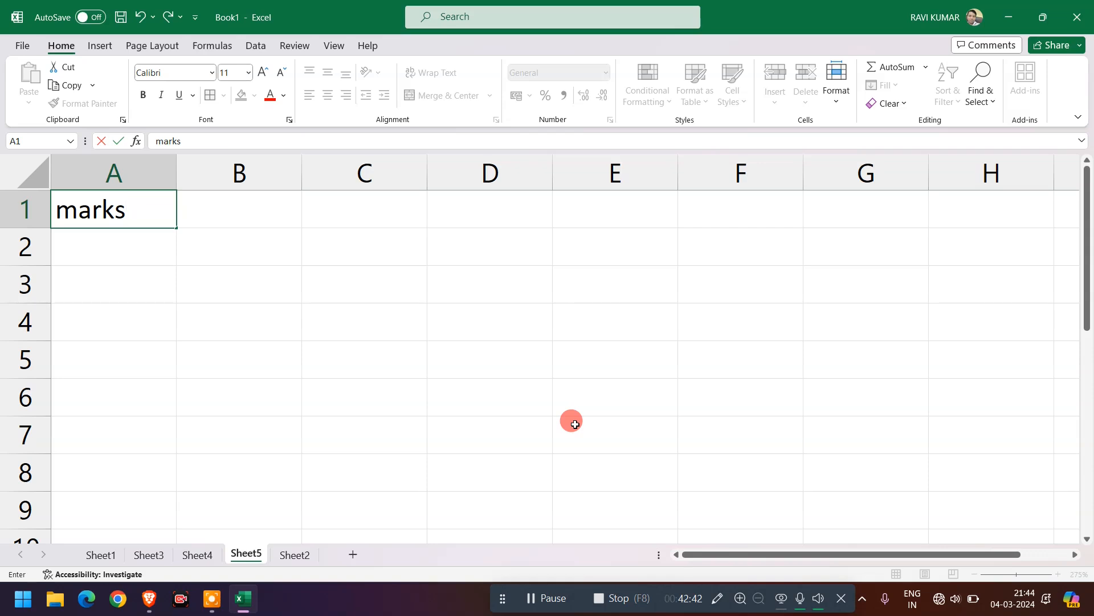
key(Right)
text(grade)
key(Return)
key(Left)
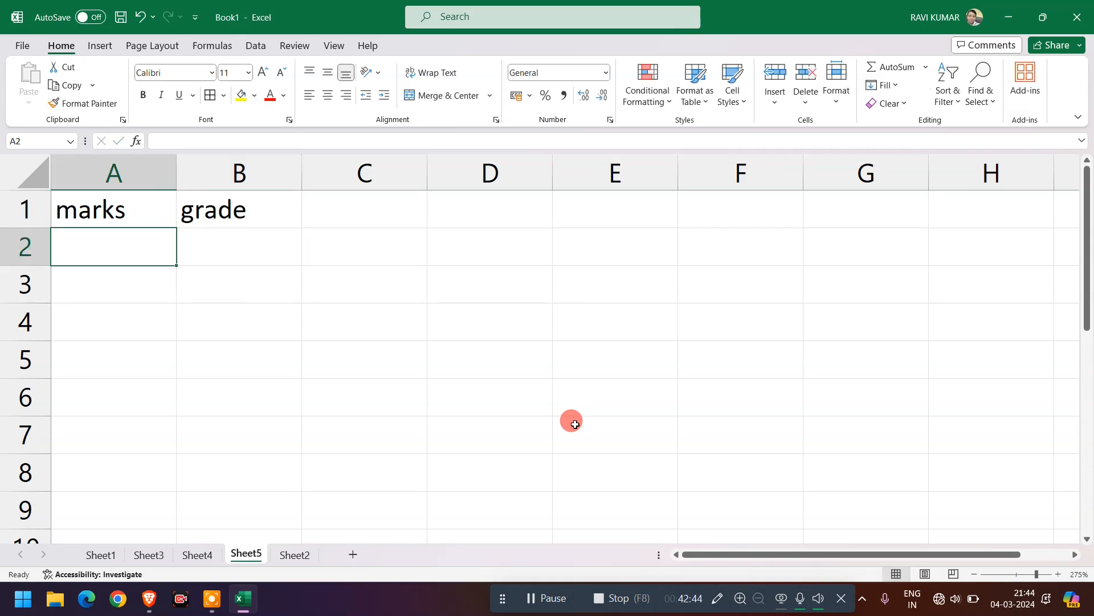
text(95)
key(Right)
Step: Begin a plain-text IF expression in D2, without an equals sign, reading if(a2>90, as its condition
key(Right)
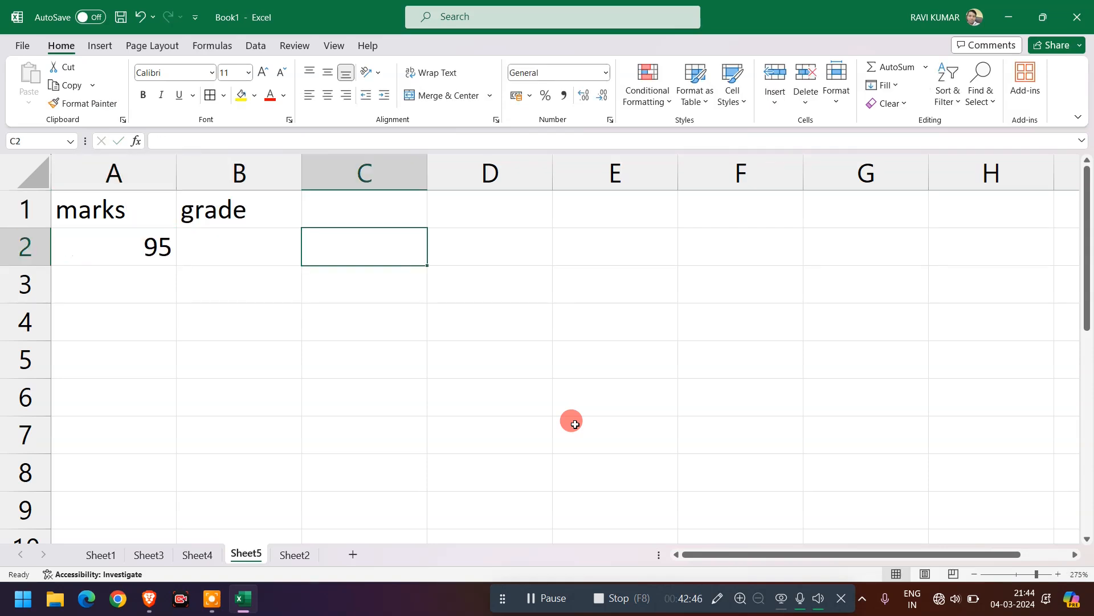
key(Right)
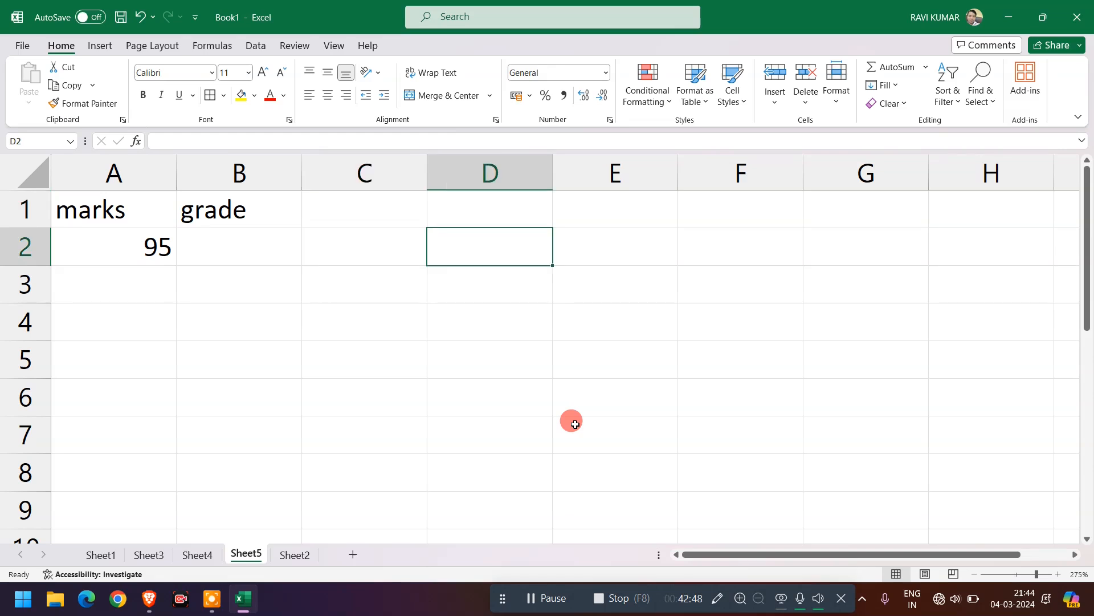
text(i)
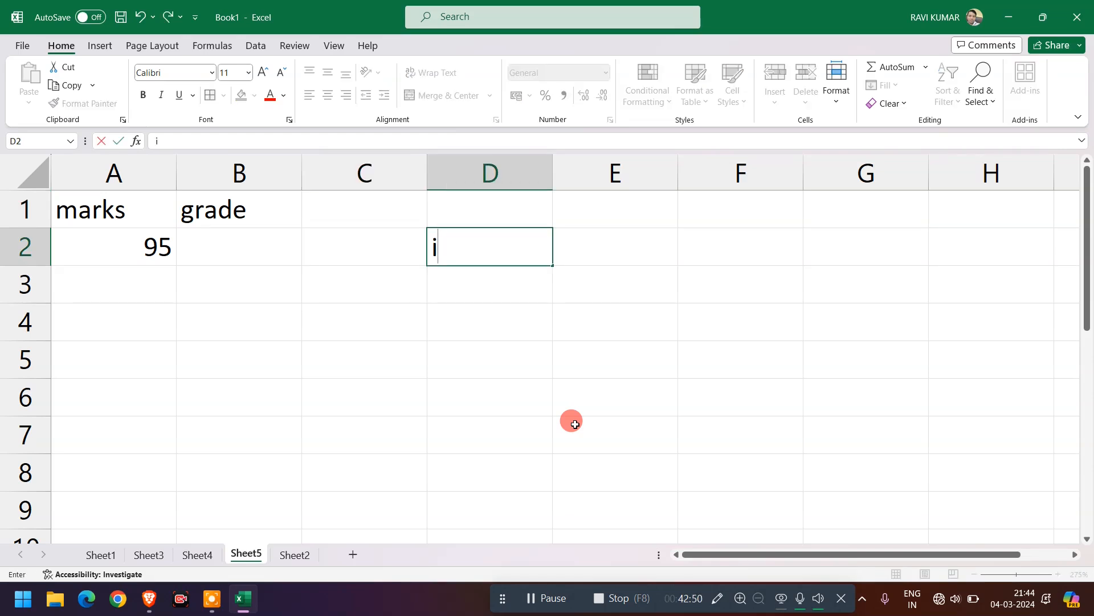
text(f)
text(a2)
key(BackSpace)
key(BackSpace)
text((a2)
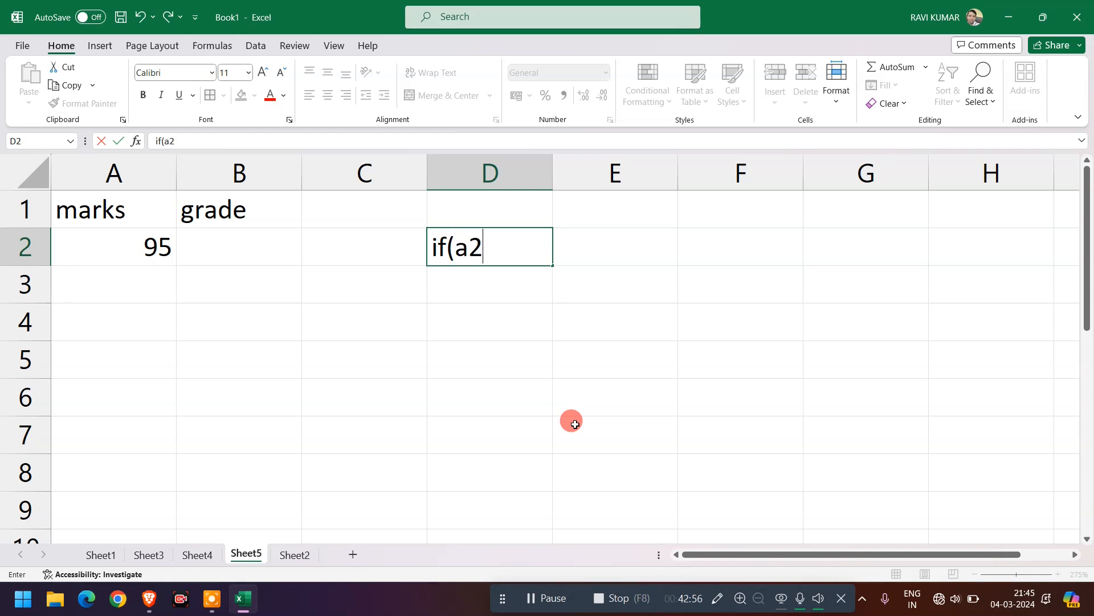
text(>90,)
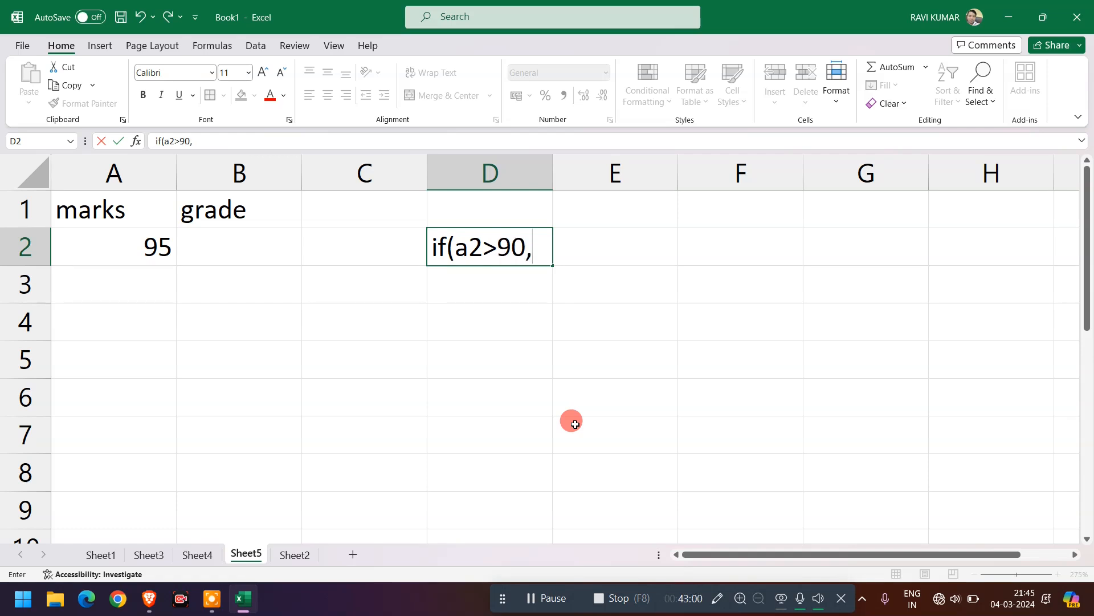
Step: Complete the IF text in D2 with the results "A" and "B" and a closing bracket
text("A)
text(")
text(,"B)
key(BackSpace)
text("B")
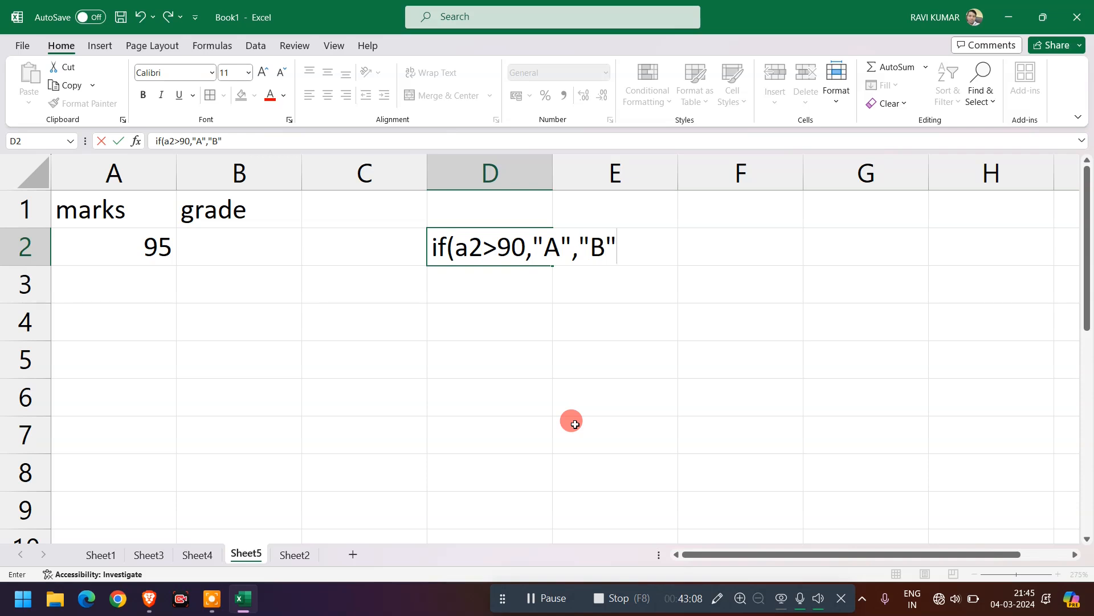
text())
key(Return)
Step: Copy the IF text from D2 into cells D3 to D7
key(Up)
key(ctrl+c)
key(Down)
key(ctrl+v)
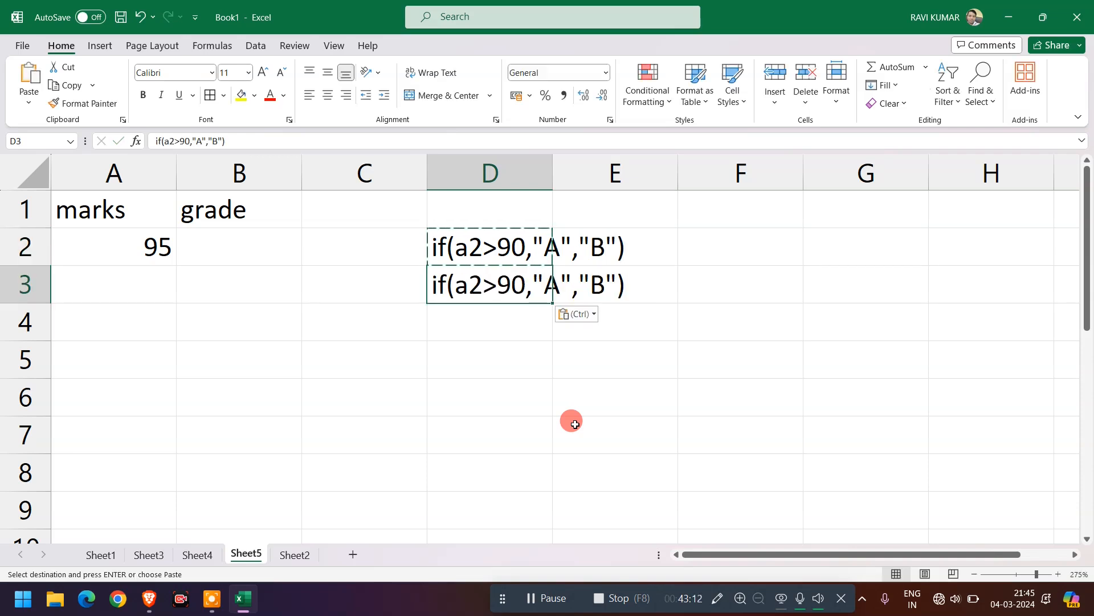
key(Down)
key(ctrl+v)
key(Down)
key(ctrl+v)
key(Down)
key(ctrl+v)
key(Down)
key(ctrl+v)
Step: Set the condition of the IF text in D3 to a2>80
key(Up)
key(Up)
key(Up)
key(Up)
key(Up)
key(Down)
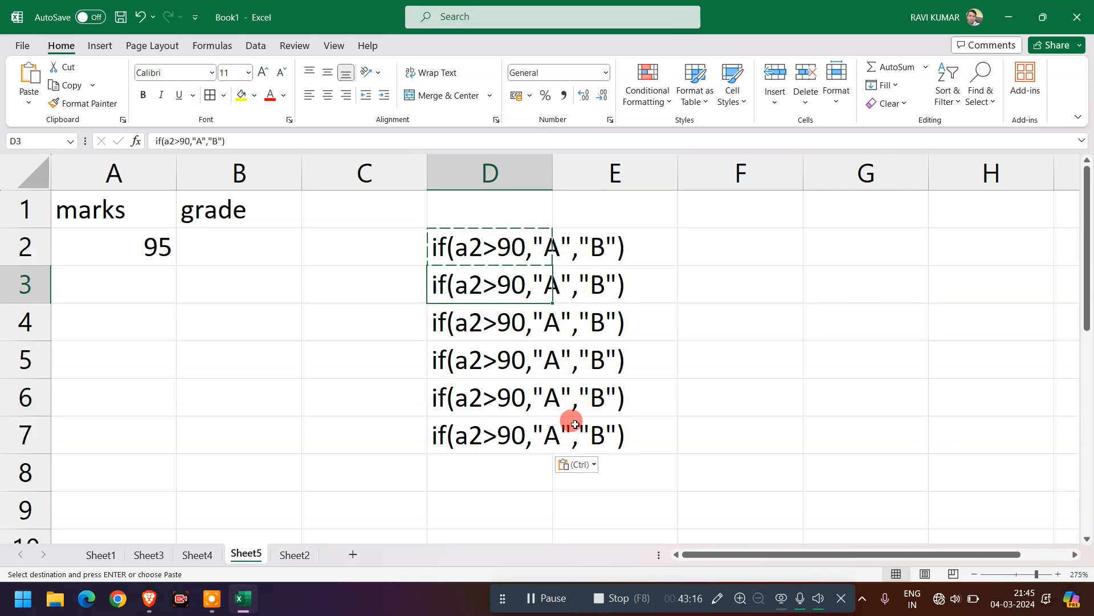
key(F2)
key(Left)
key(Left)
key(Left)
key(Left)
key(Left)
key(Left)
key(Left)
key(Left)
key(Left)
key(Left)
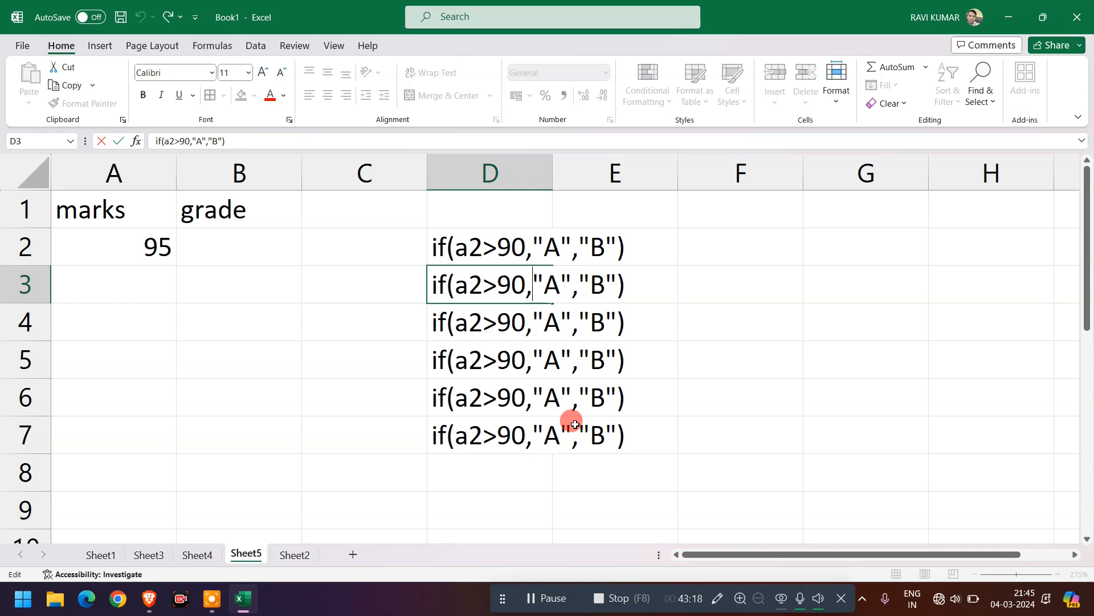
key(shift+Left)
text(8)
Step: Set the results of the IF text in D3 to "B" and "C"
key(Right)
key(Right)
key(Right)
key(shift+Right)
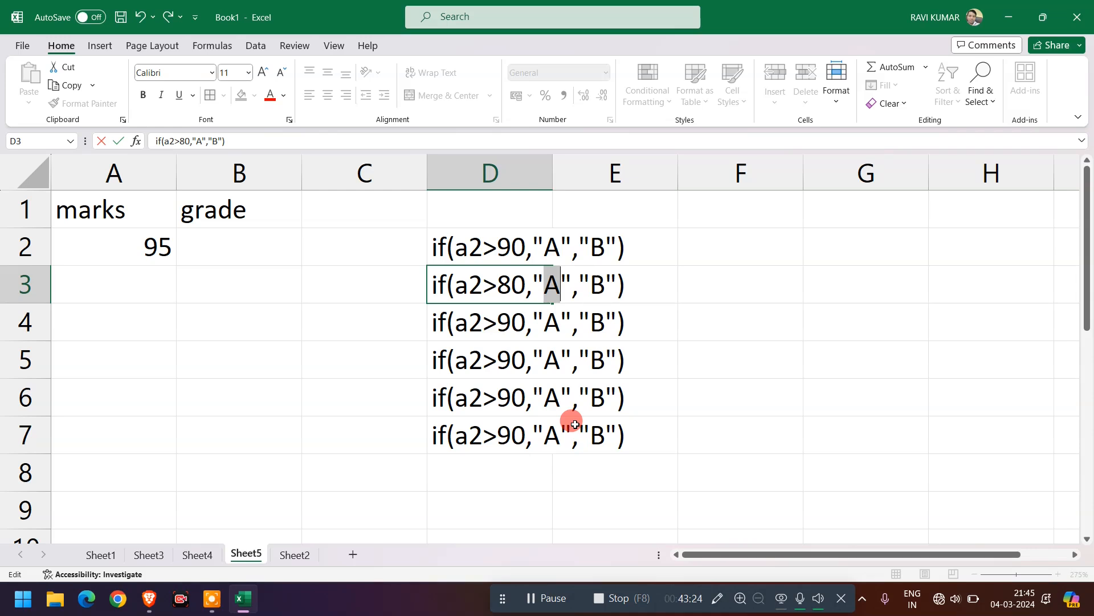
text(B)
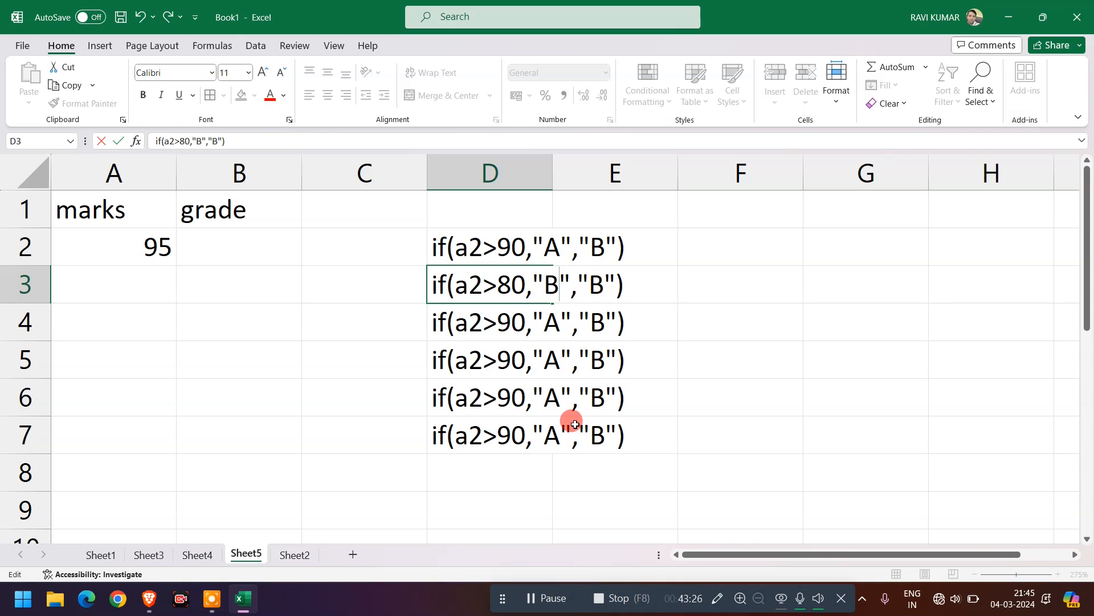
key(shift+Right)
text(C)
key(Return)
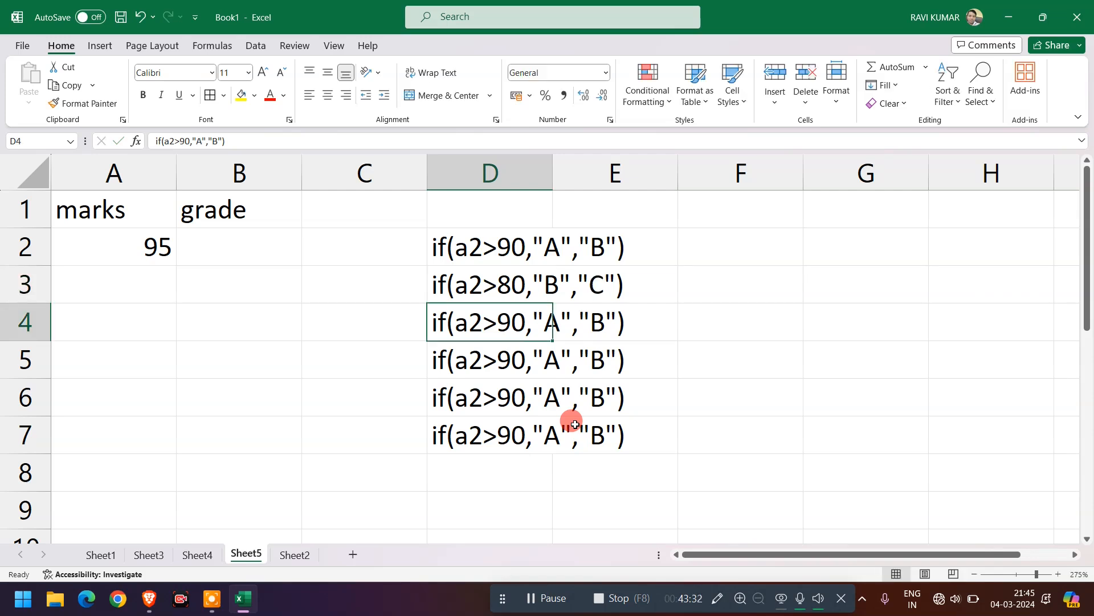
Step: Edit the IF text in D4 to test a2>70 with the results "C" and "D"
key(F2)
key(Left)
key(Left)
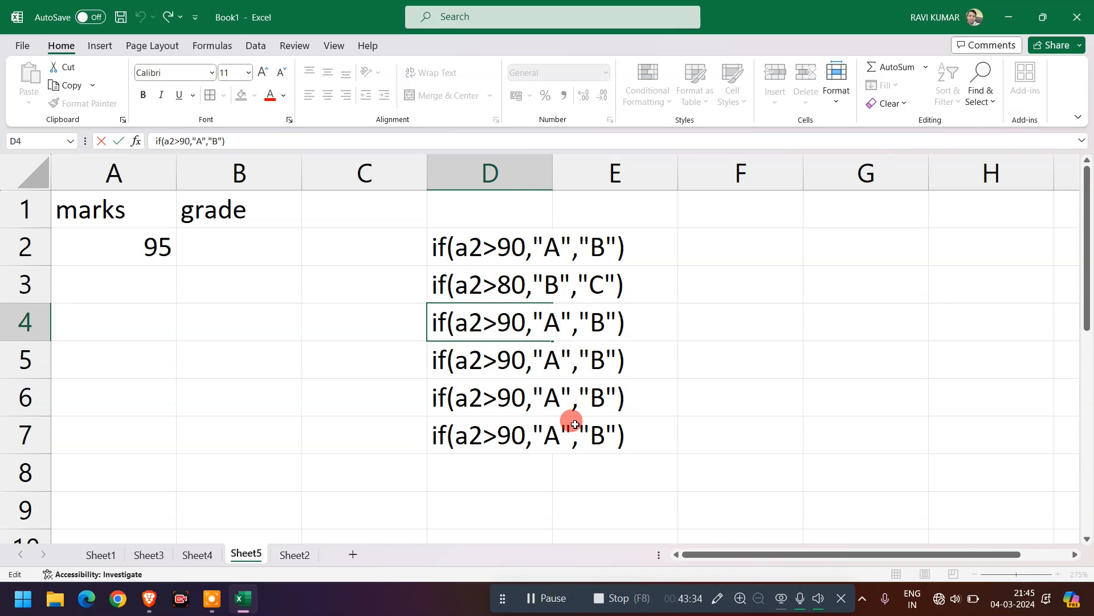
key(shift+Left)
text(7)
key(shift+Right)
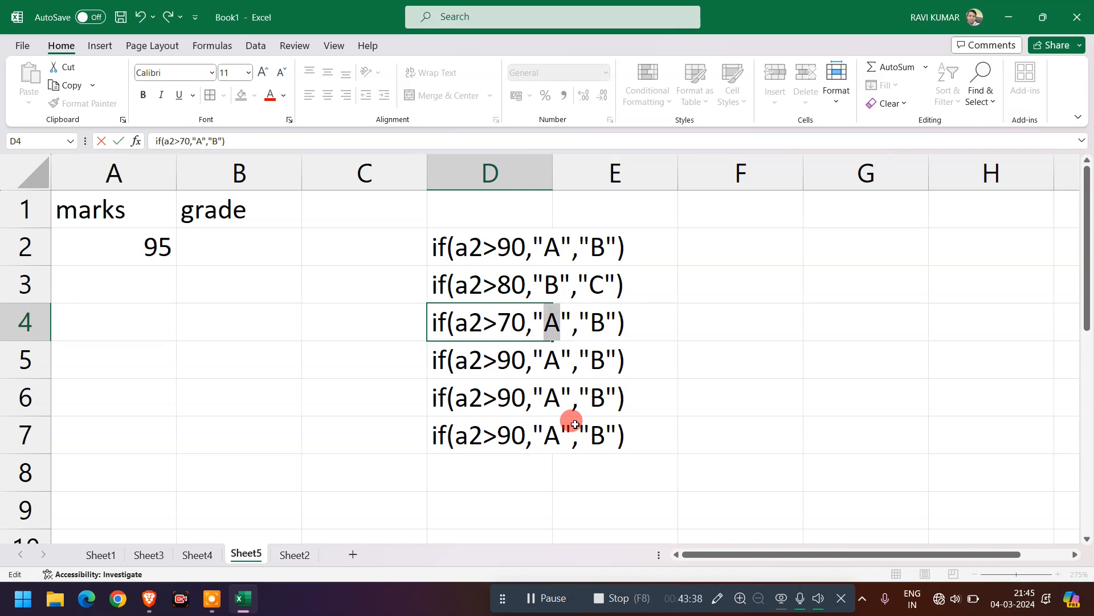
text(C)
key(shift+Right)
text(D)
key(Return)
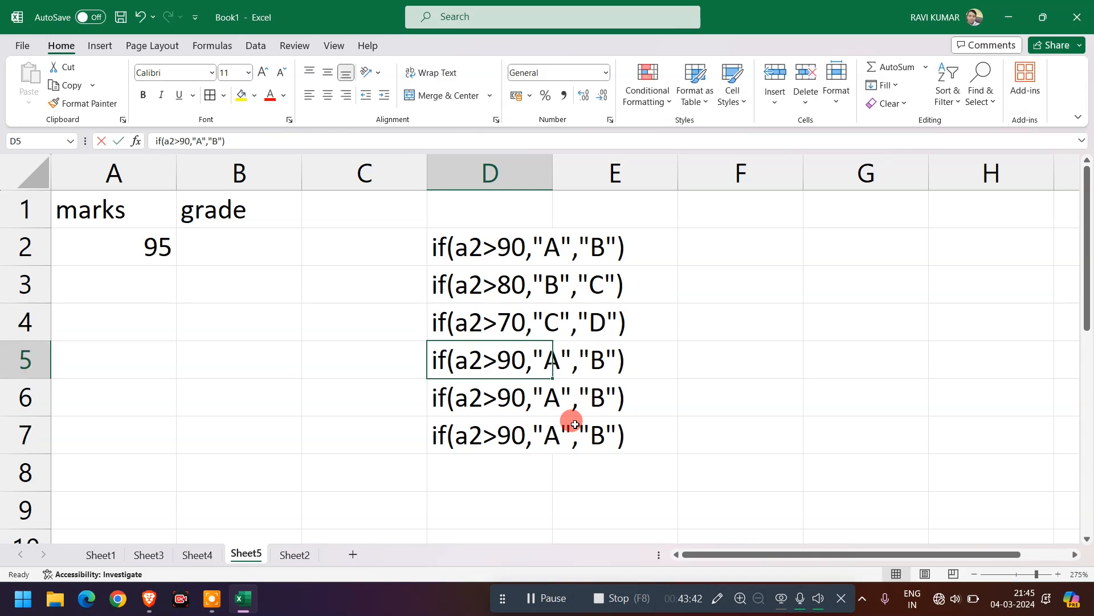
Step: Edit the IF text in D5 to test a2>60 with the results "D" and "E"
key(F2)
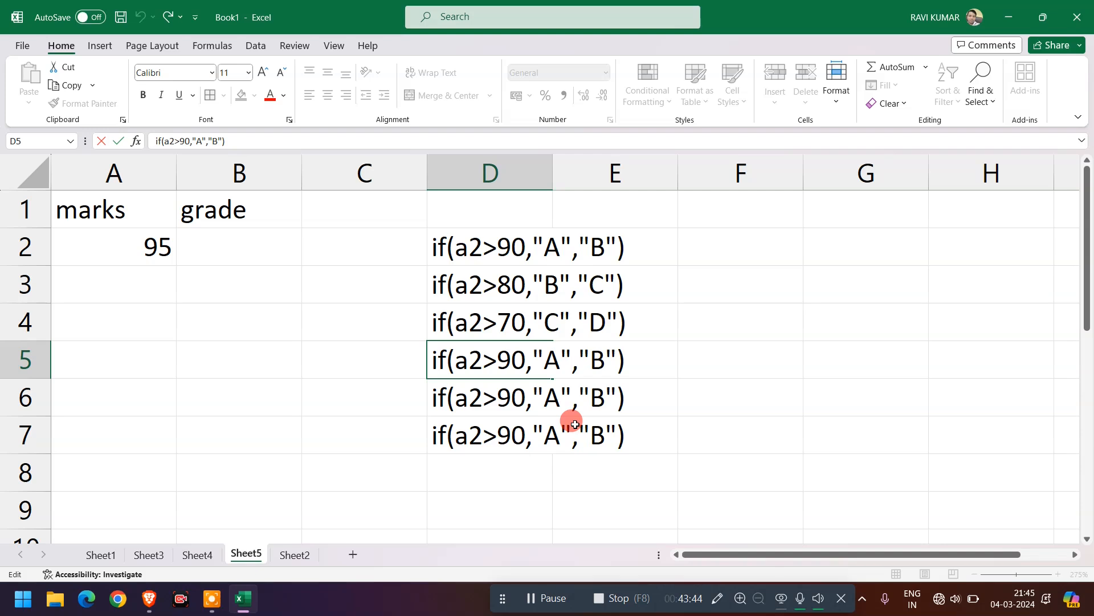
key(shift+Left)
text(6)
key(shift+Left)
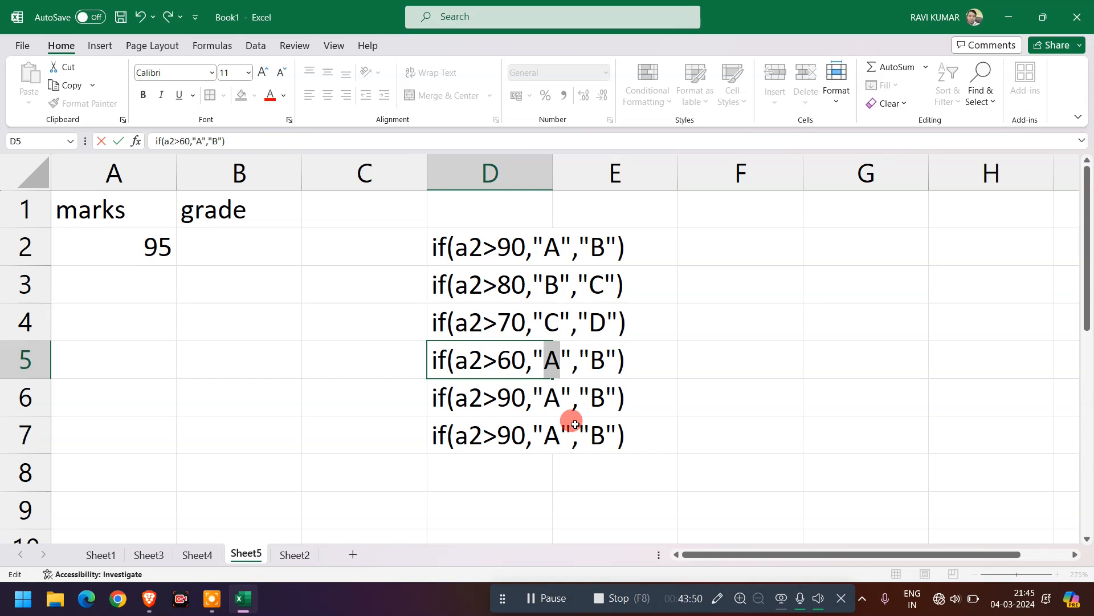
text(D)
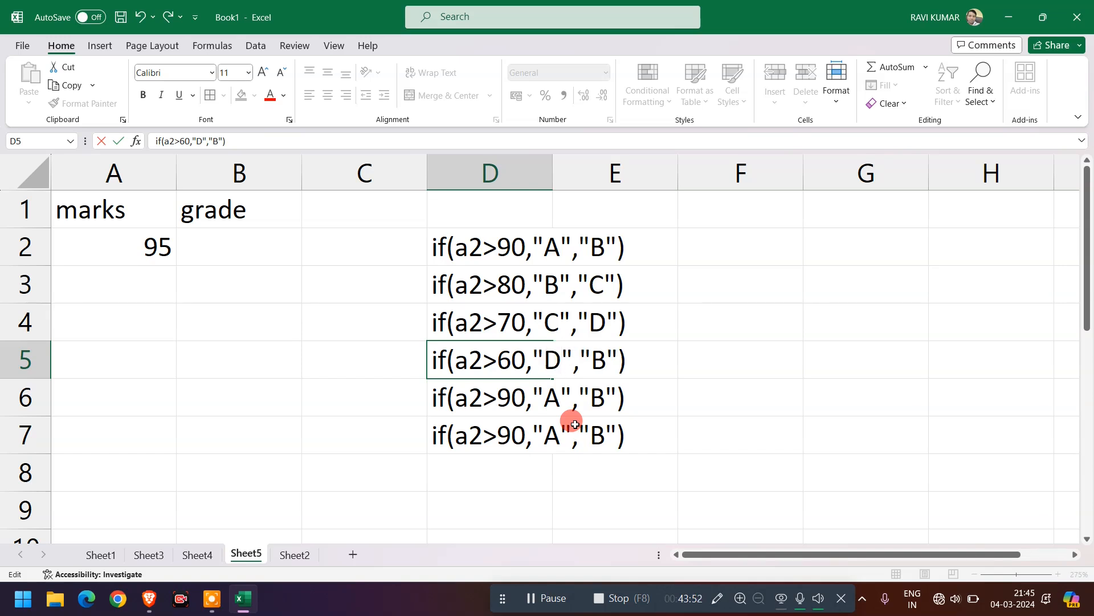
key(shift+Right)
text(E)
key(Return)
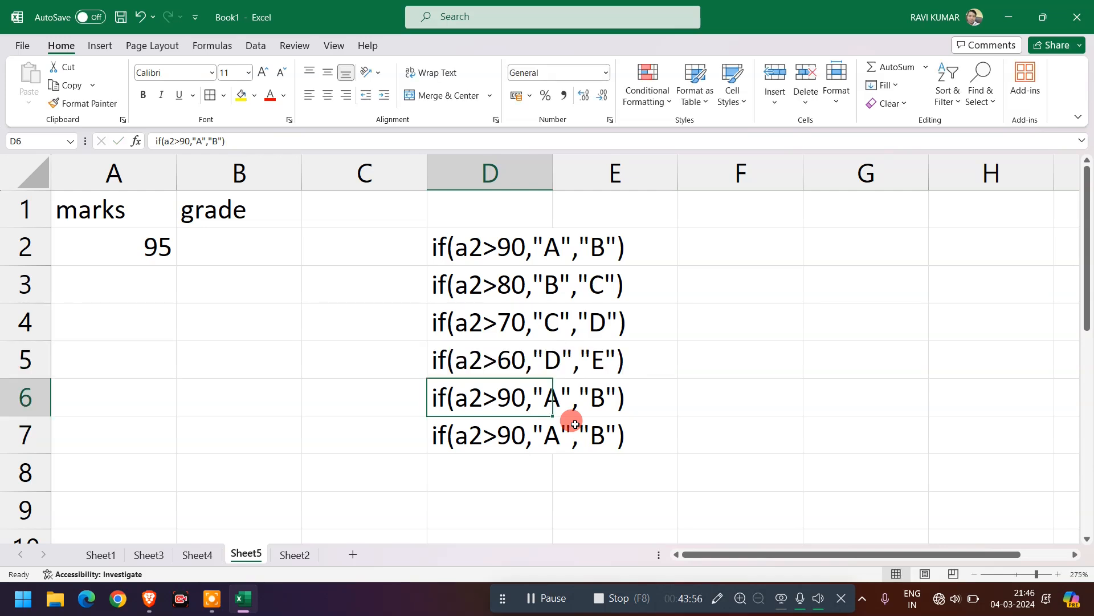
Step: Edit the IF text in D6 to test a2>50 with the results "E" and "F"
key(F2)
key(Left)
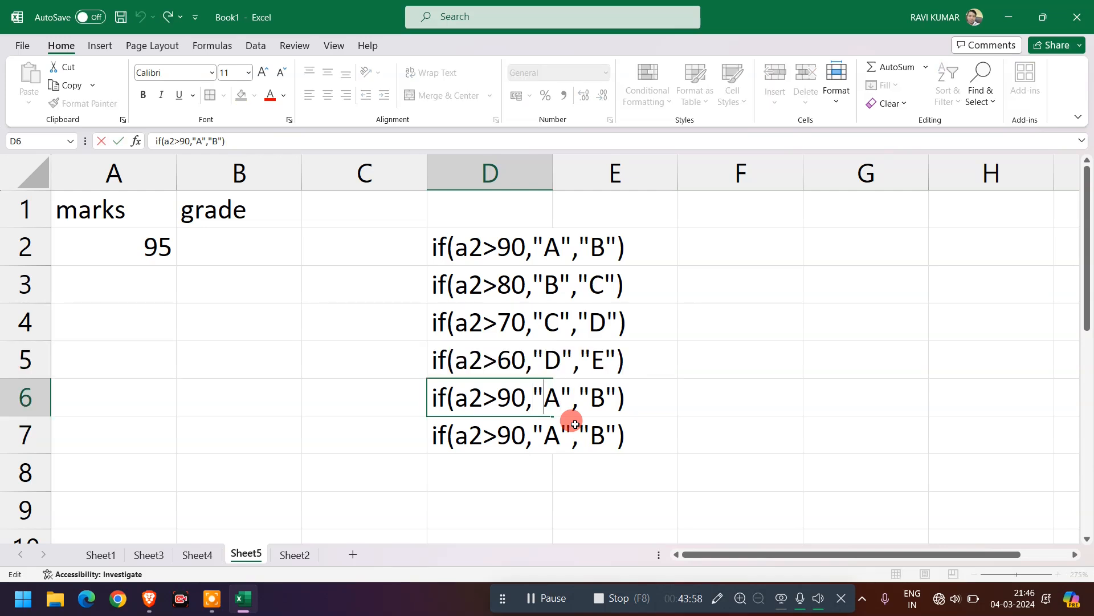
key(shift+Left)
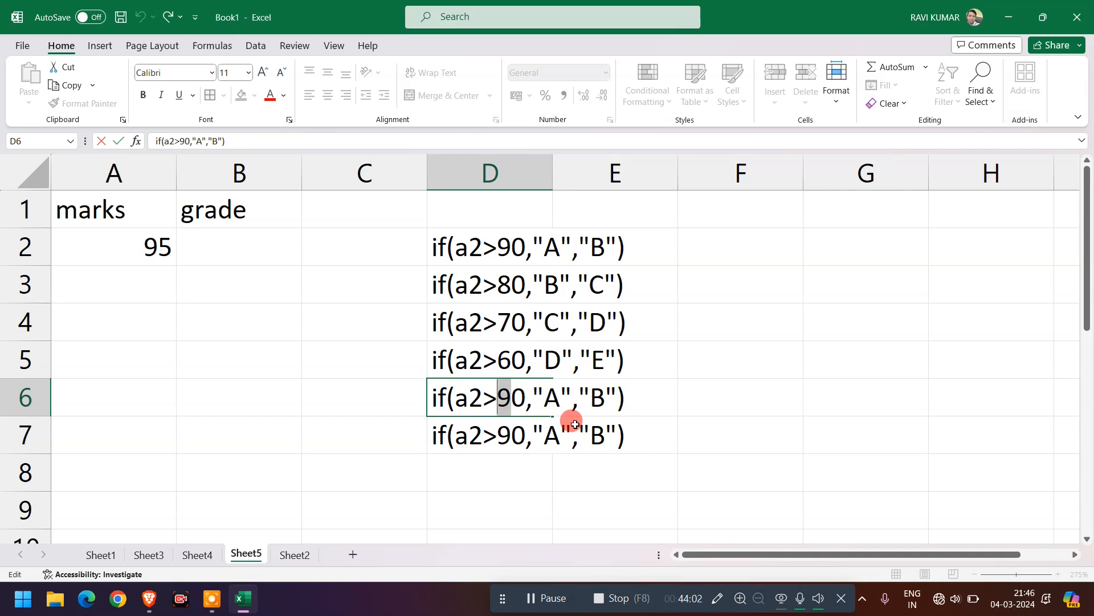
text(5)
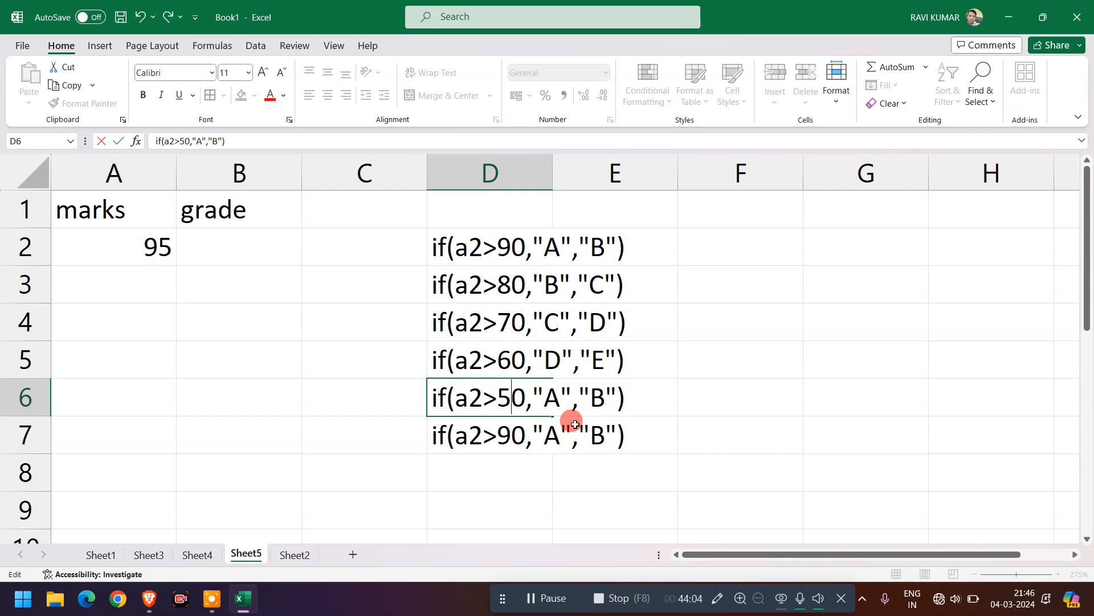
key(shift+Right)
text(E)
key(shift+Right)
text(F)
key(Return)
Step: Set the condition of the IF text in D7 to a2>40
key(F2)
key(Left)
key(Left)
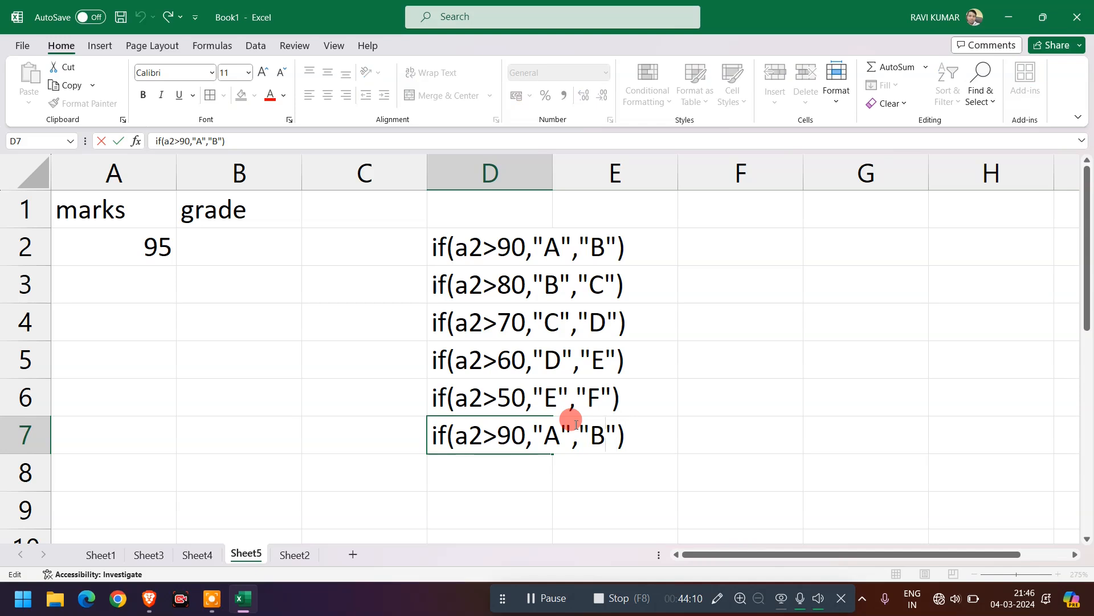
key(Left)
key(Left)
key(Left)
key(Left)
key(Left)
key(Left)
key(Left)
key(shift+Left)
text(4)
Step: Set the results of the IF text in D7 to "F" and "Useless"
key(shift+Right)
text(F)
key(Right)
key(Right)
key(Right)
key(shift+Right)
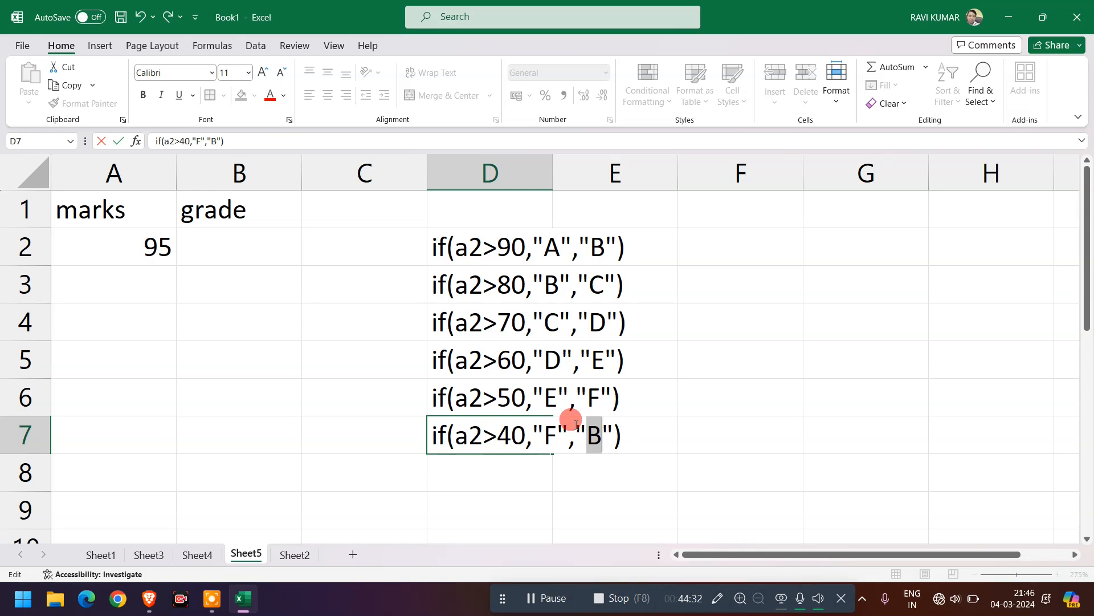
text(Useles)
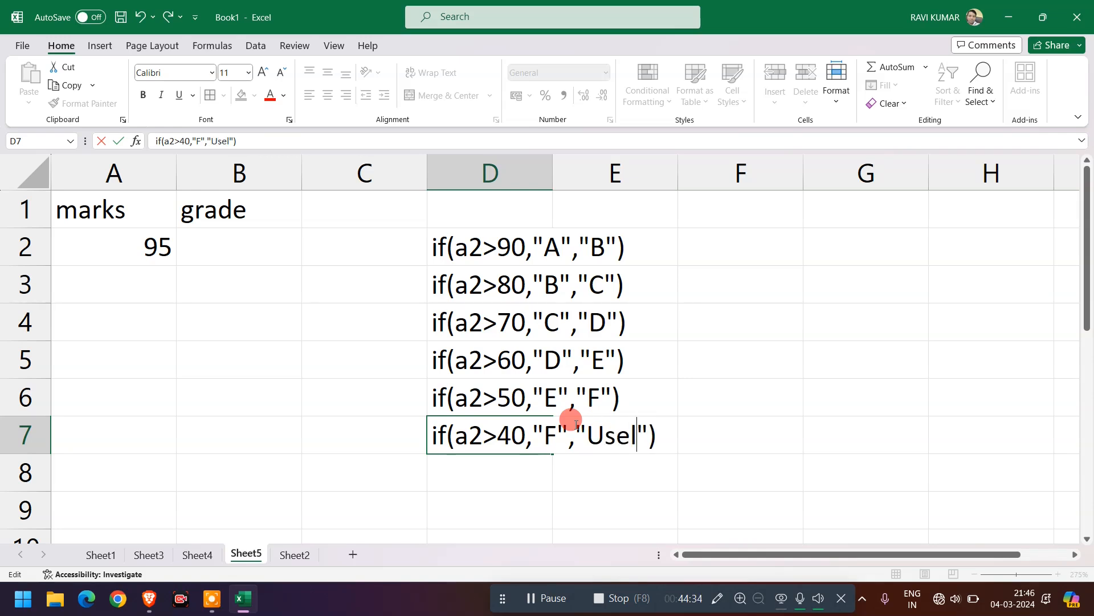
text(s)
key(Return)
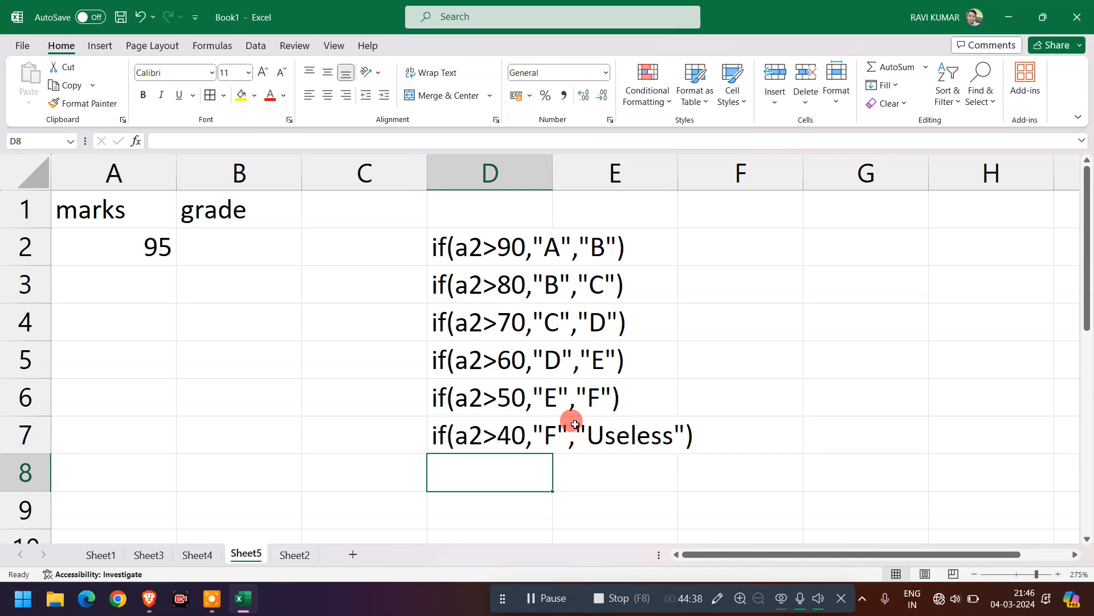
click(504, 255)
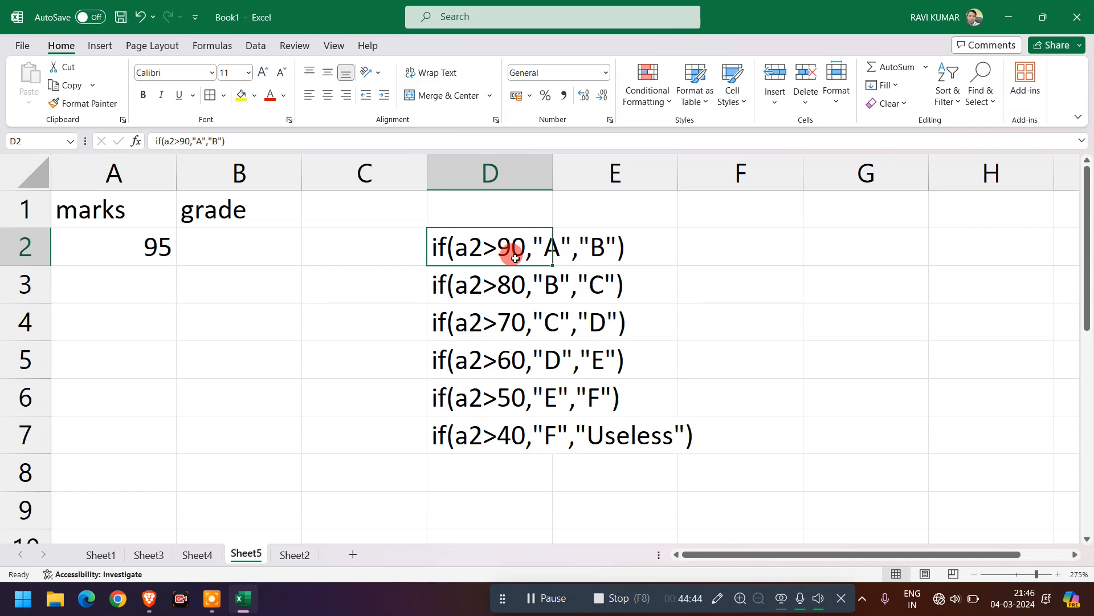
click(703, 278)
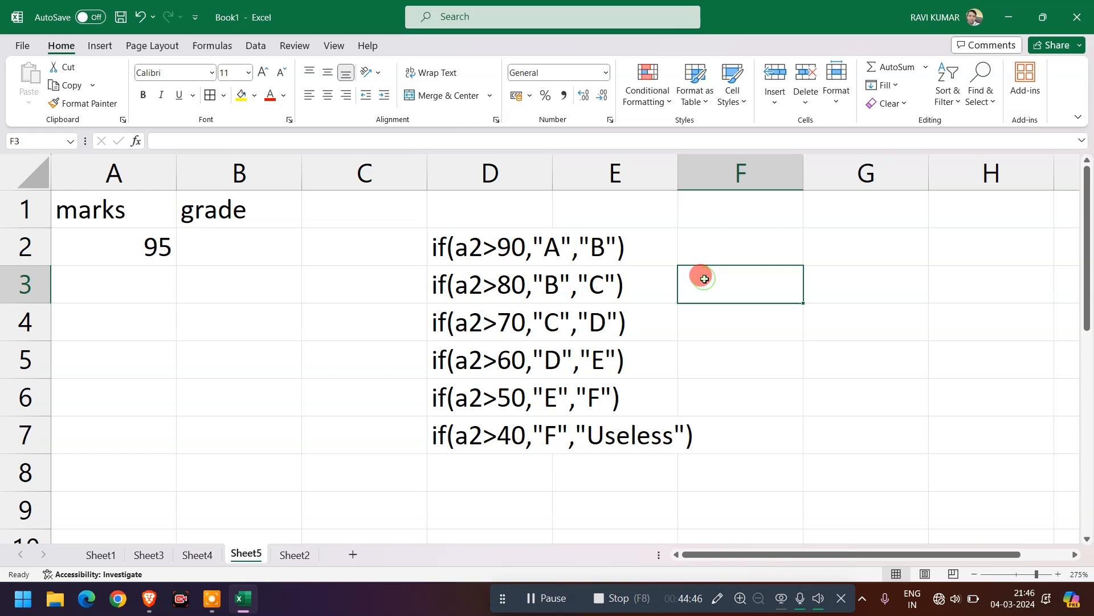
click(454, 244)
key(ctrl+c)
double_click(211, 238)
text(=)
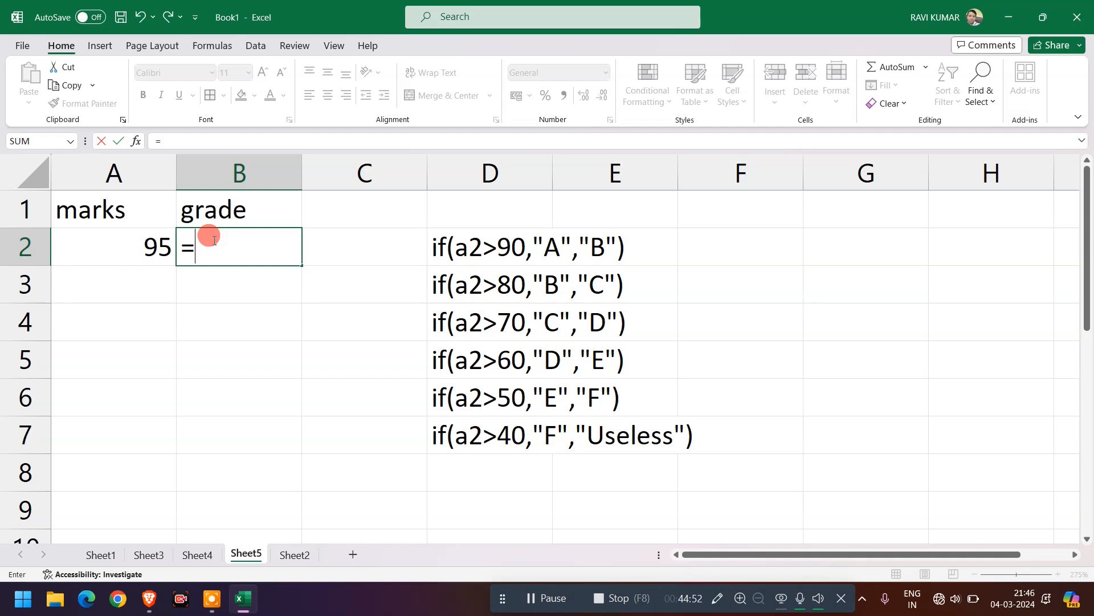
drag(500, 249, 494, 294)
key(Escape)
Step: Copy the six IF texts in D2:D7 and open Notepad
drag(489, 248, 488, 433)
key(ctrl+c)
key(super+r)
text(notepad)
key(Return)
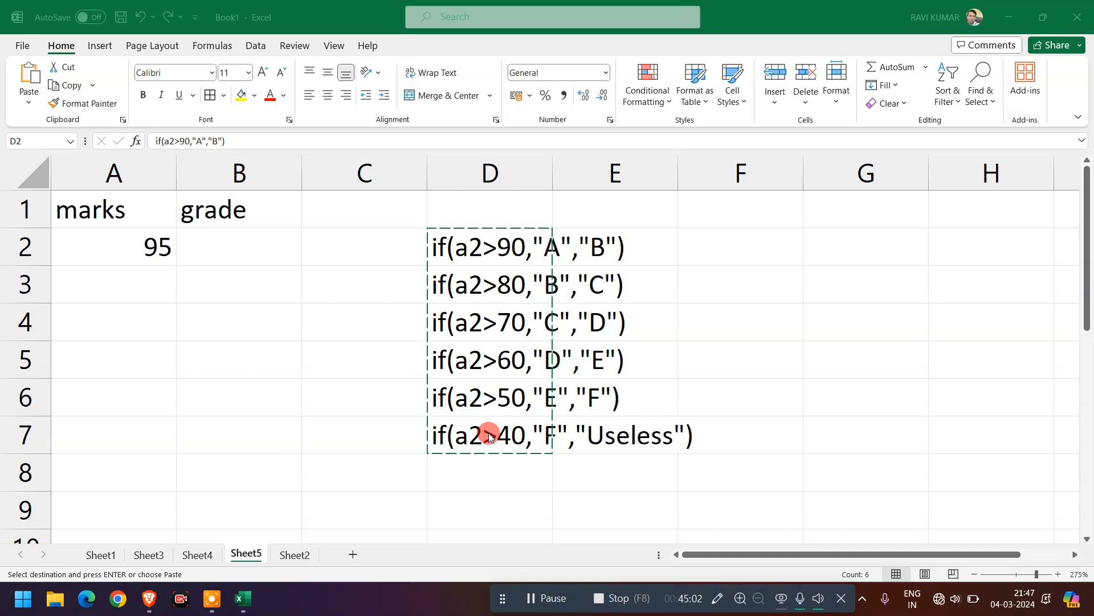
Step: Arrange the Excel and Notepad windows side by side, with Excel on the left half of the screen
key(super+Right)
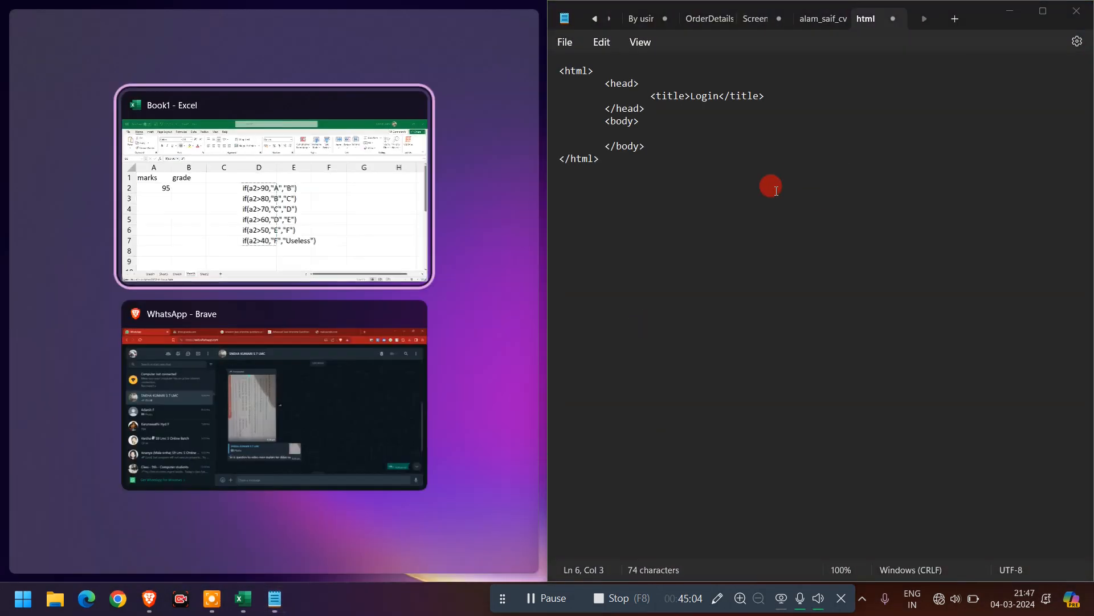
click(818, 197)
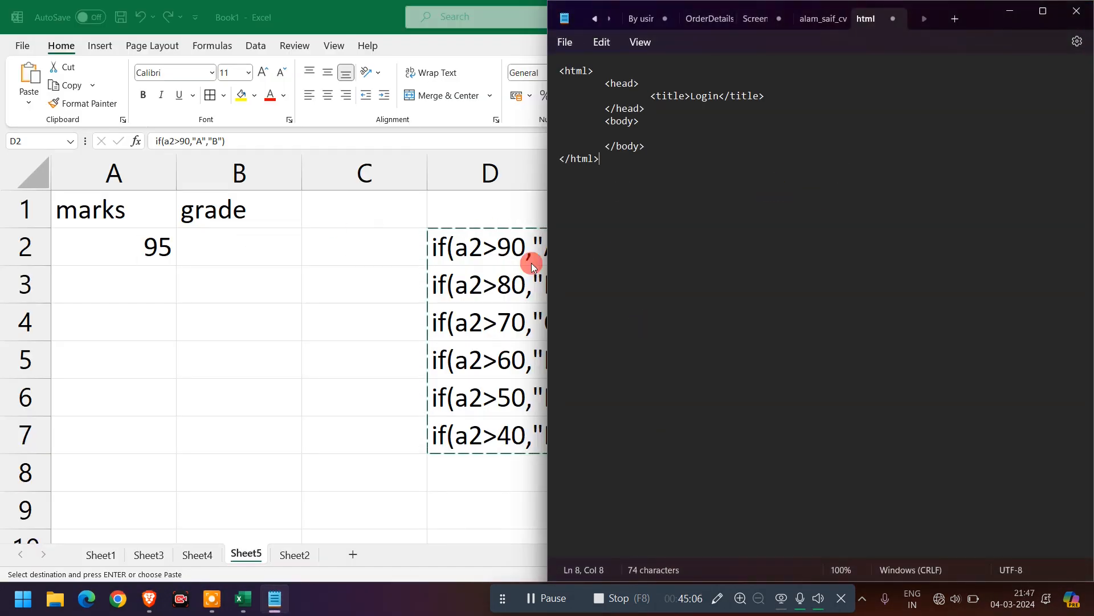
key(alt+Tab)
key(super+Left)
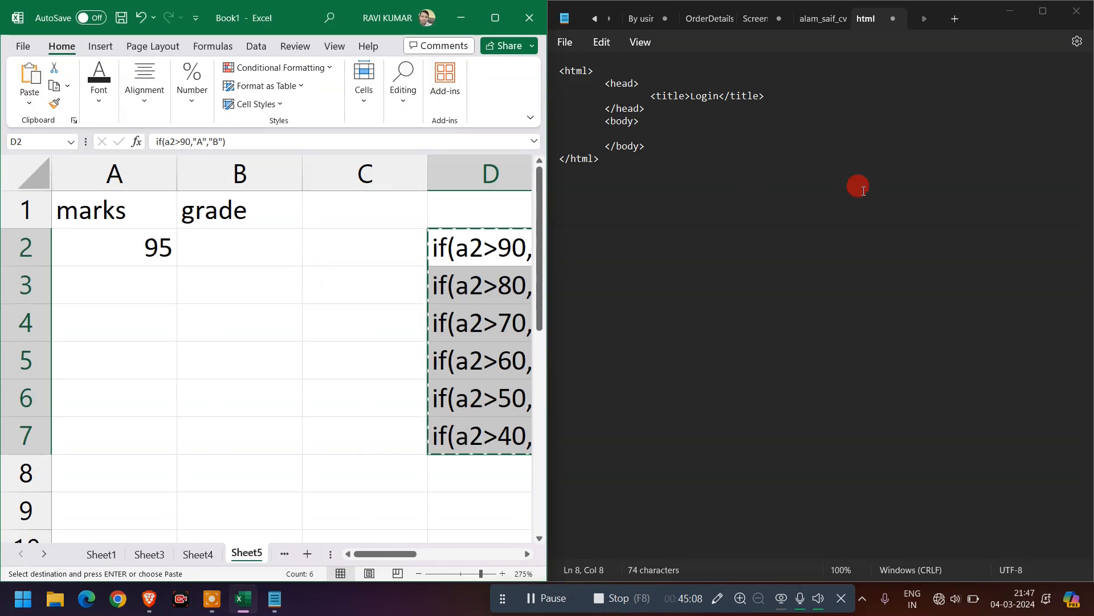
Step: Add blank lines below the HTML code in Notepad, enlarge the text and paste the copied IF texts there
click(778, 222)
key(Return)
key(Return)
key(Return)
key(Return)
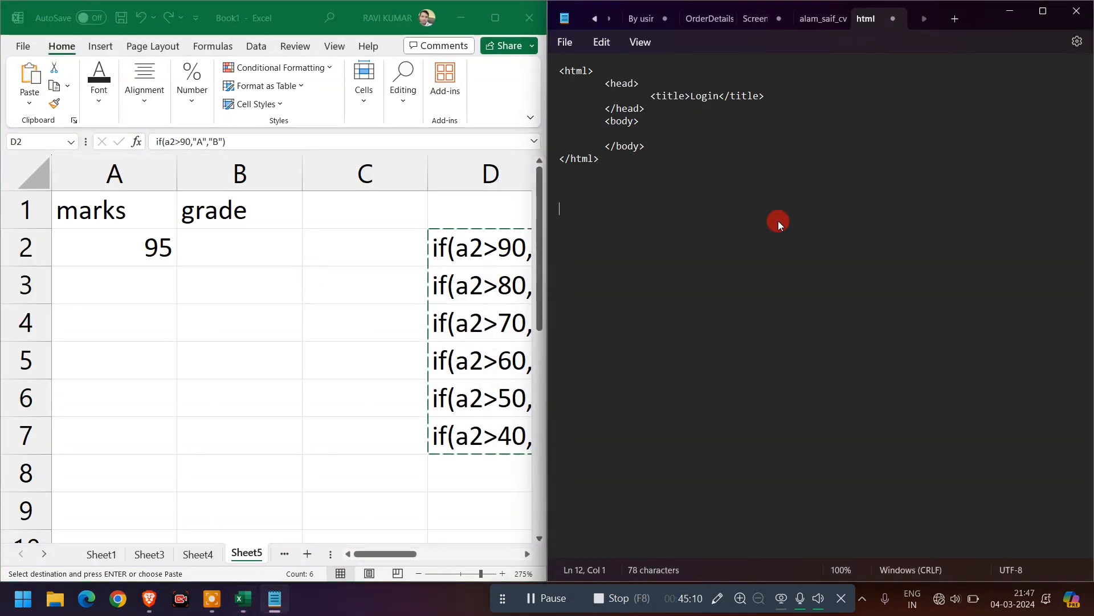
scroll(779, 224, up, 10)
scroll(779, 224, up, 6)
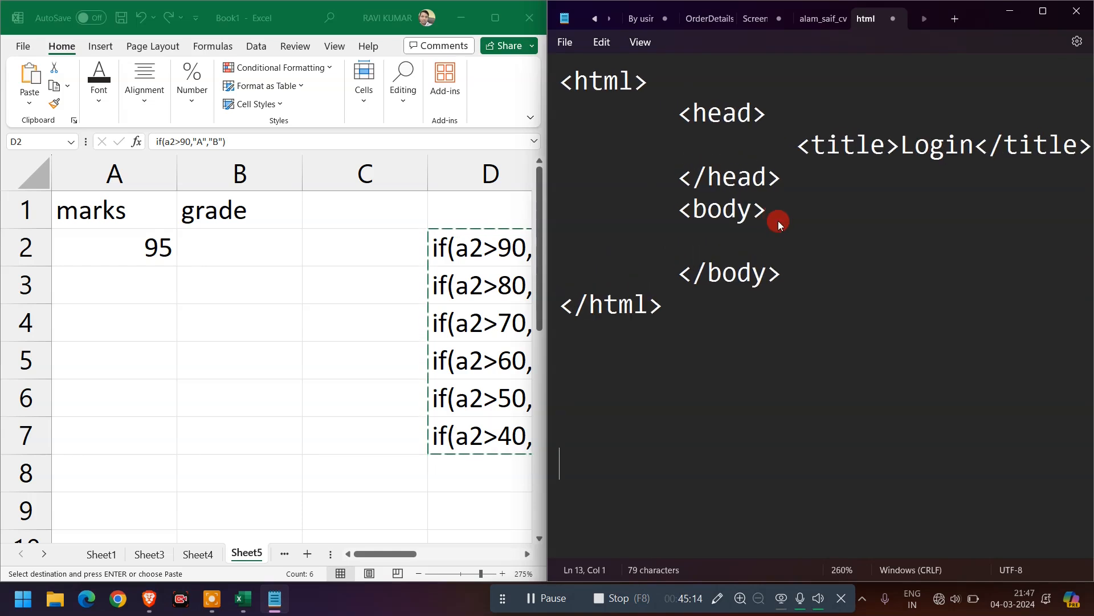
key(Return)
key(Return)
key(Return)
key(Return)
key(Return)
key(Return)
key(Return)
key(Return)
key(Return)
key(Return)
key(Return)
key(Return)
key(Return)
key(Return)
key(Return)
key(Return)
key(Return)
key(Return)
key(Return)
key(Return)
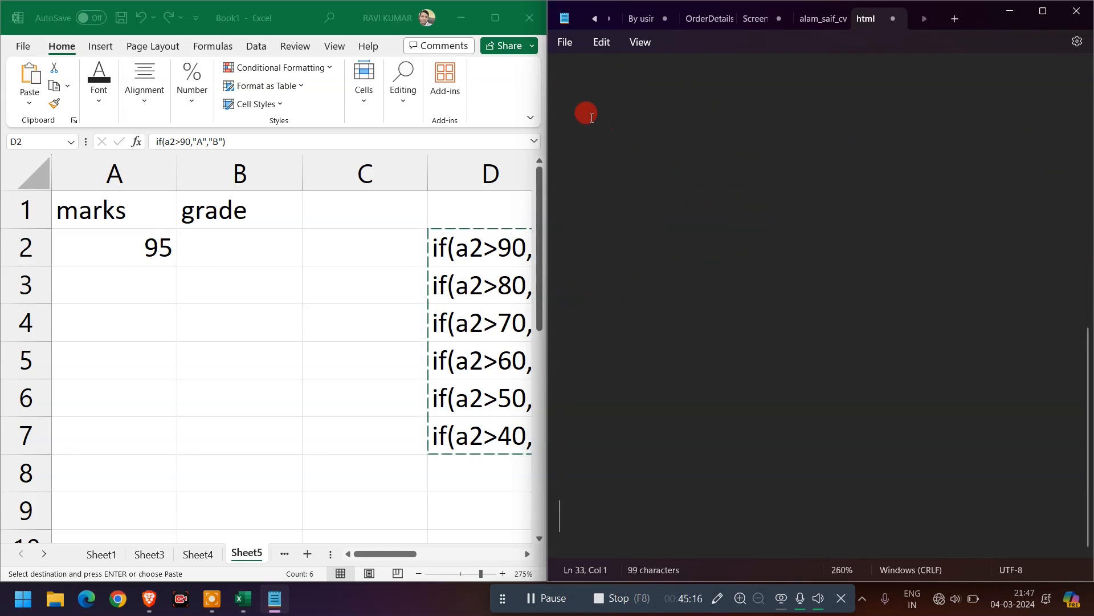
click(591, 119)
key(ctrl+v)
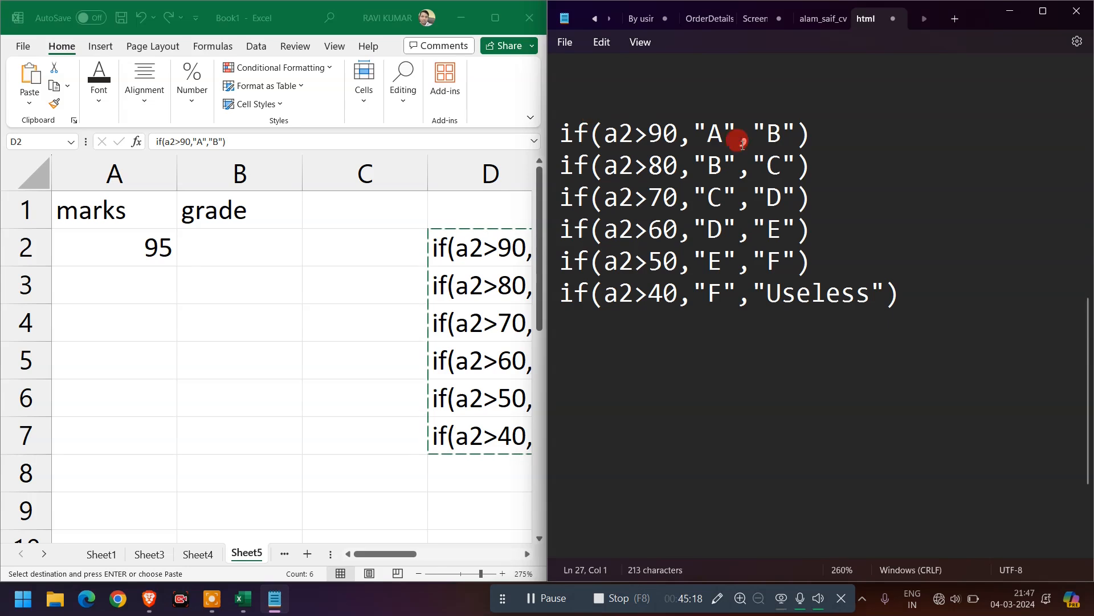
Step: Copy the line if(a2>90,"A","B") from Notepad and paste it into cell B2 in Excel
drag(812, 134, 597, 119)
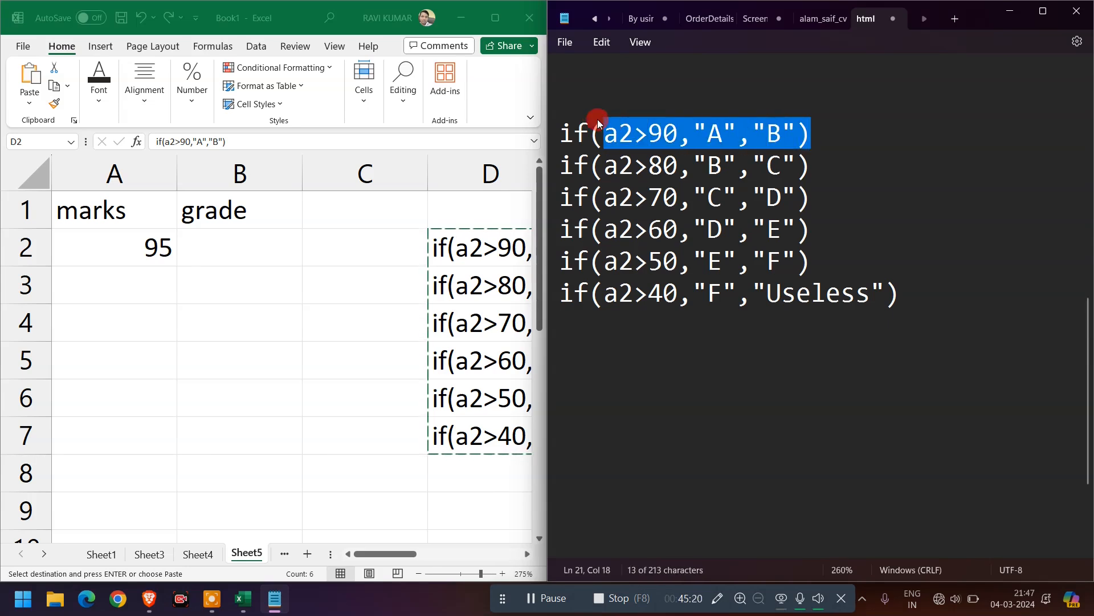
key(ctrl+c)
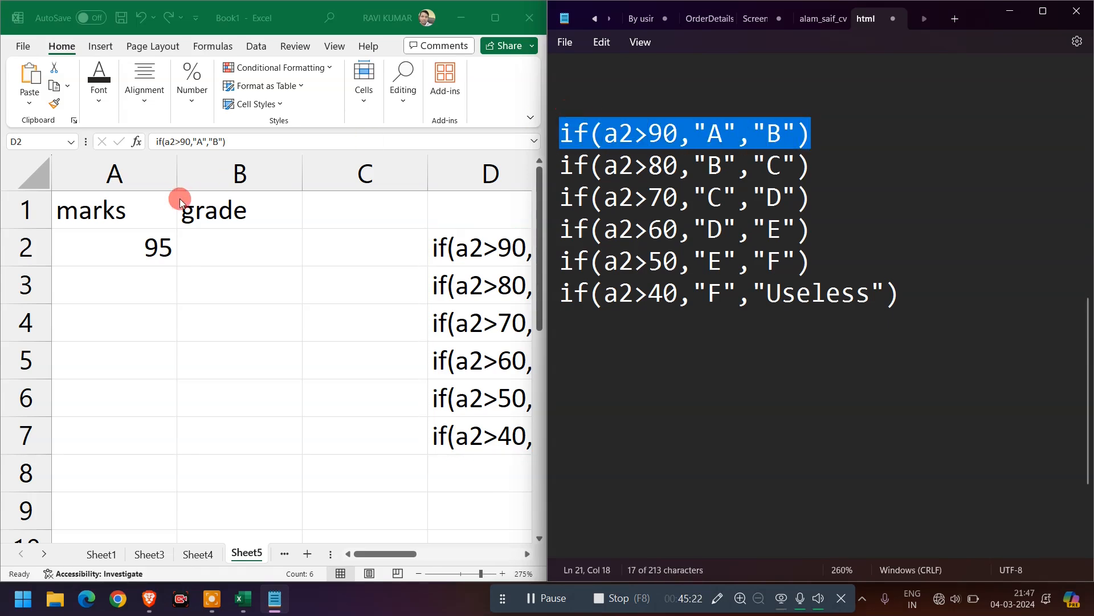
double_click(212, 240)
click(161, 238)
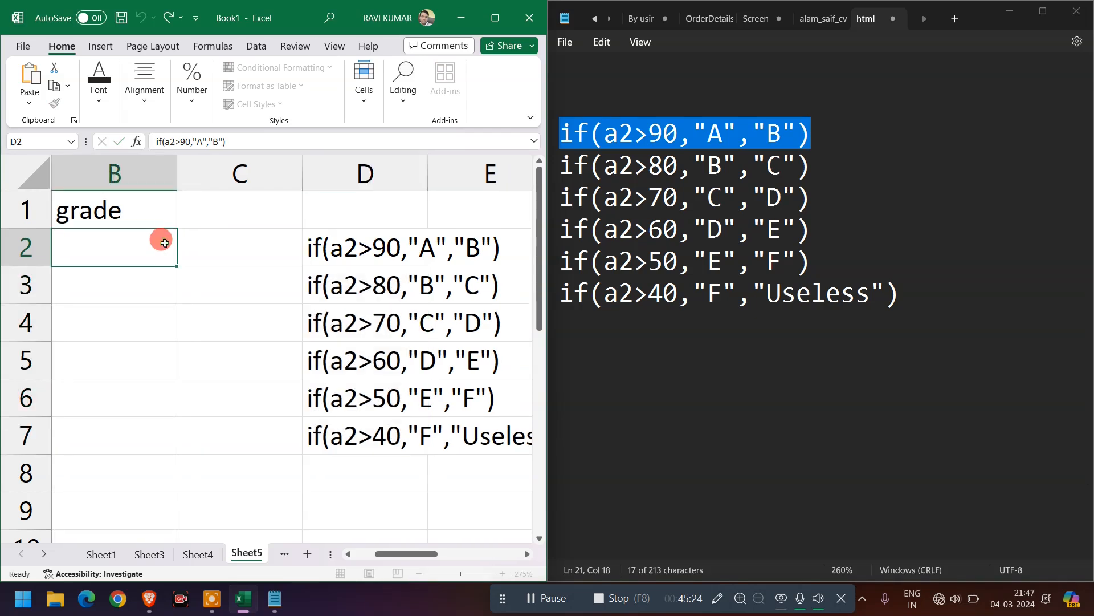
click(362, 551)
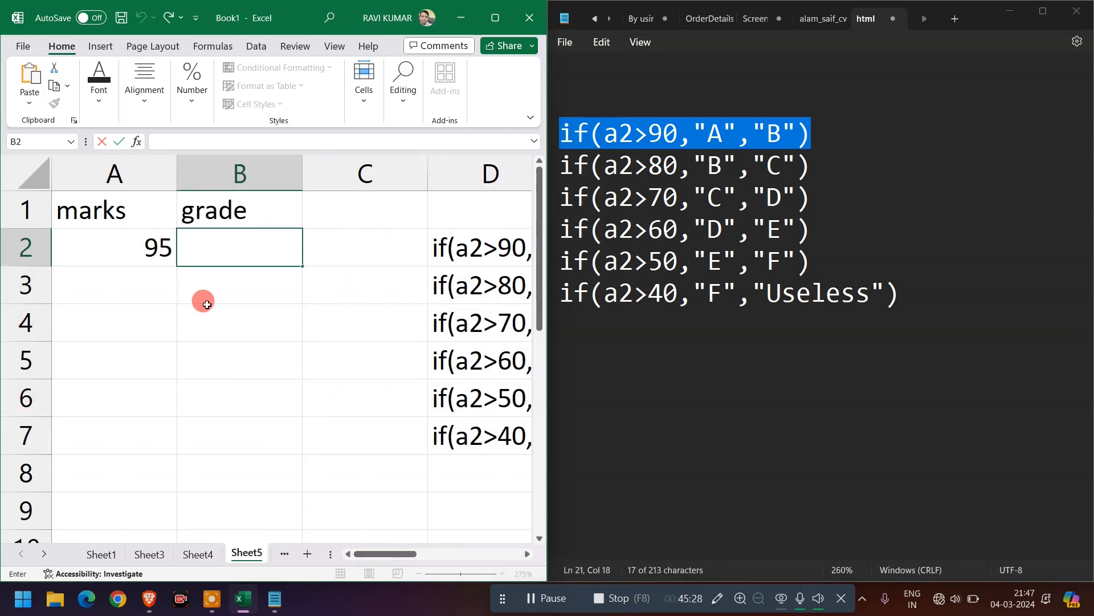
key(ctrl+v)
key(Return)
Step: Turn the IF text in B2 into a working formula by adding an equals sign in front of it
key(Up)
key(F2)
key(Left)
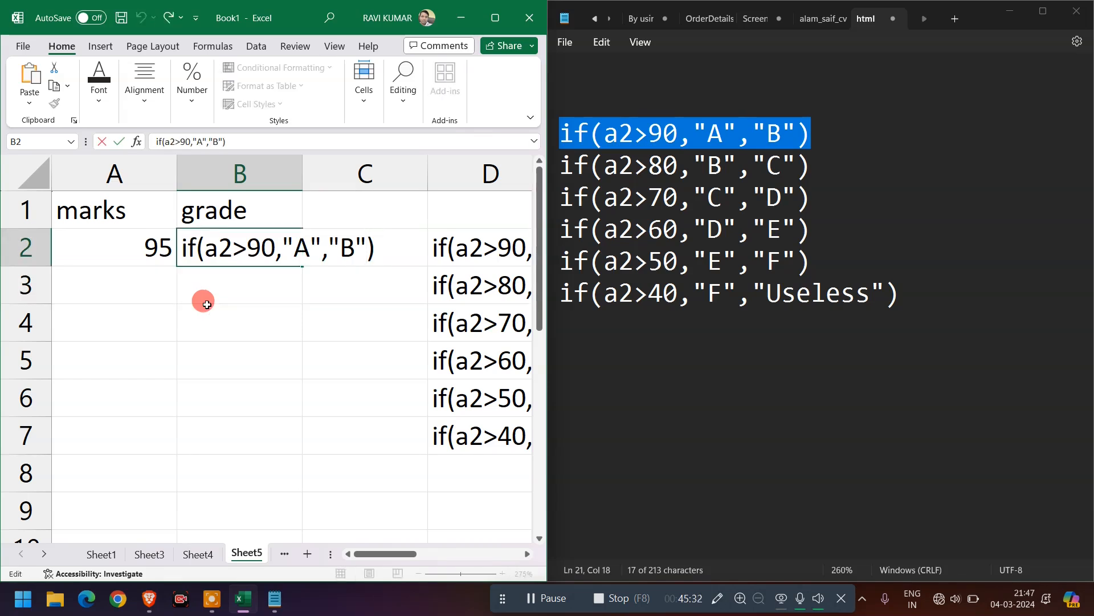
text(=)
key(Return)
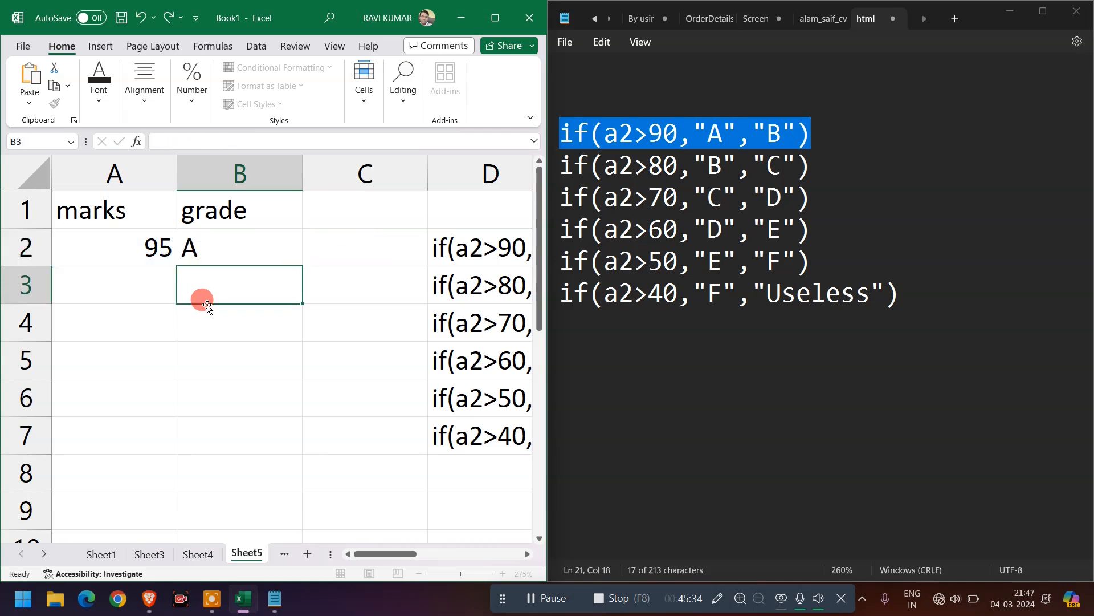
Step: Set the mark in A2 to 50 to test the grade formula
key(Up)
key(Left)
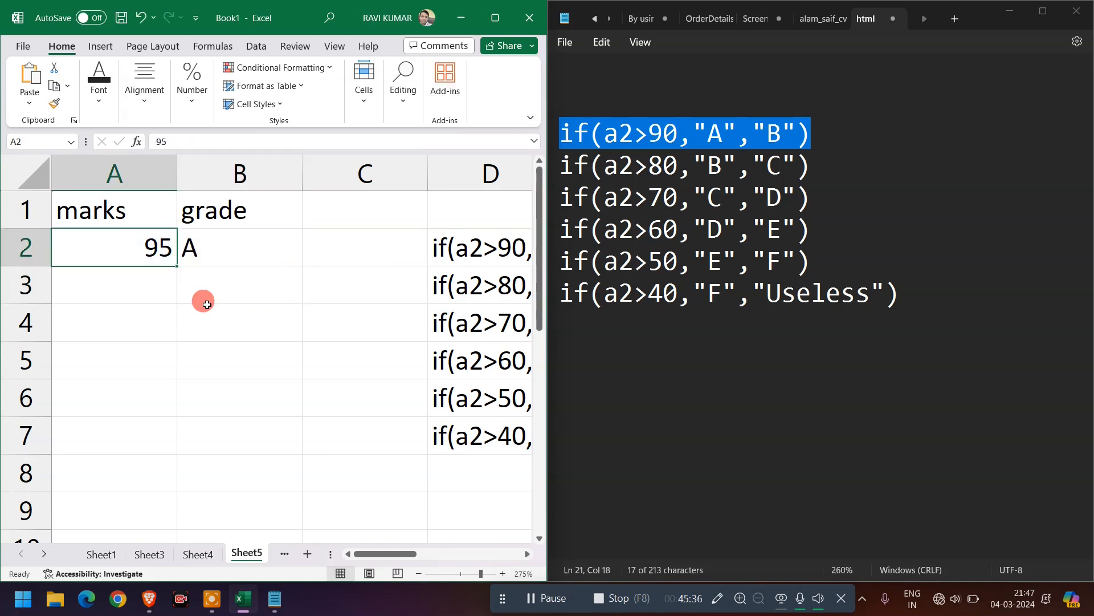
text(50)
key(Return)
key(Up)
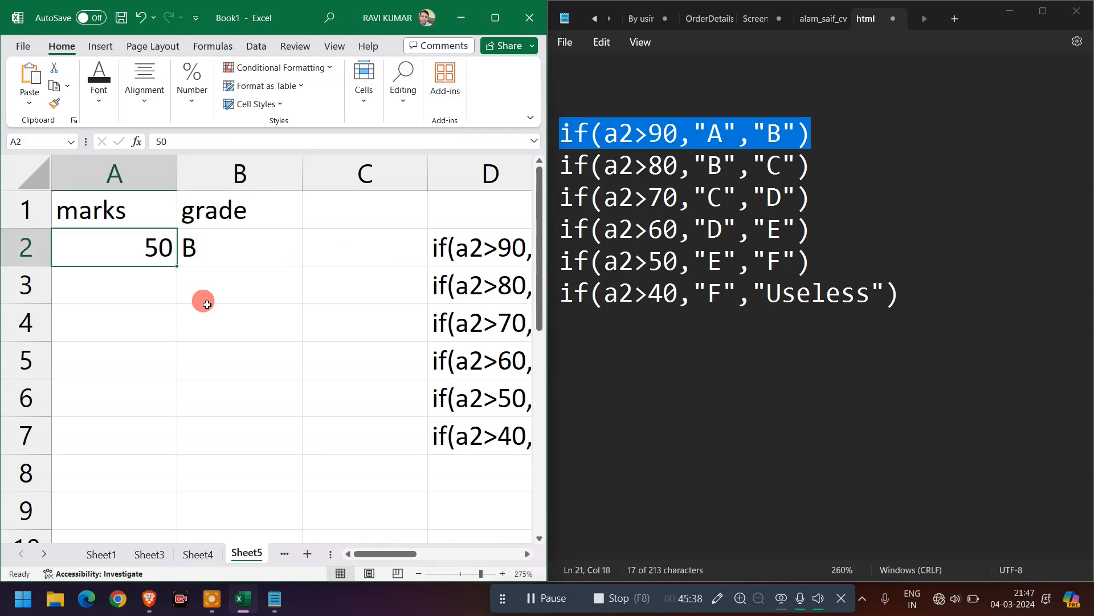
Step: Replace the false result "B" in the B2 formula with the Notepad line if(a2>80,"B","C")
key(Right)
key(F2)
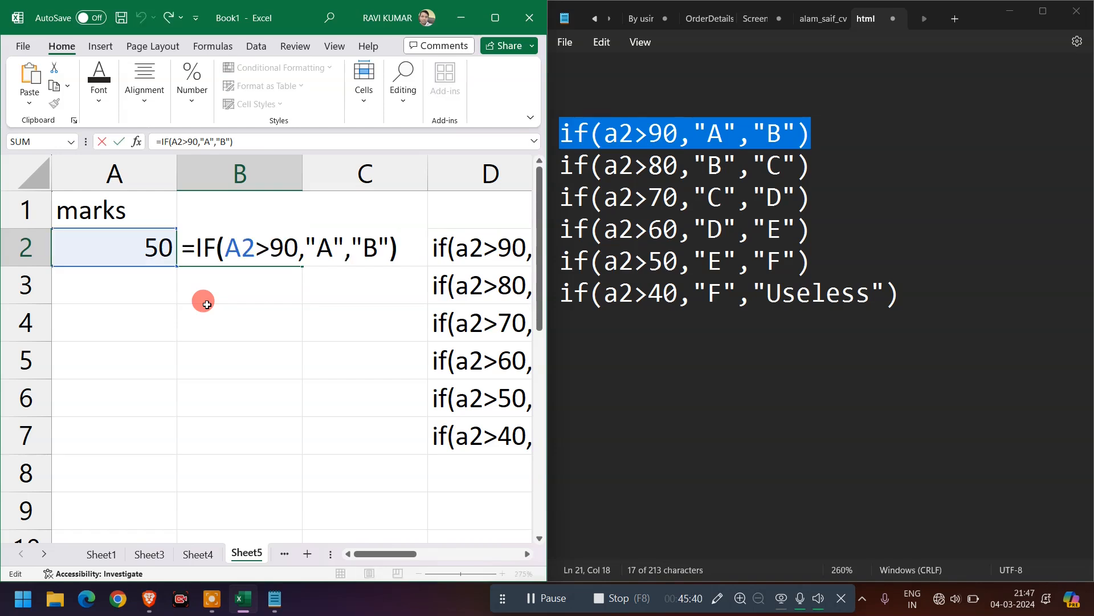
key(Left)
key(shift+Left)
key(shift+Left)
key(shift+Left)
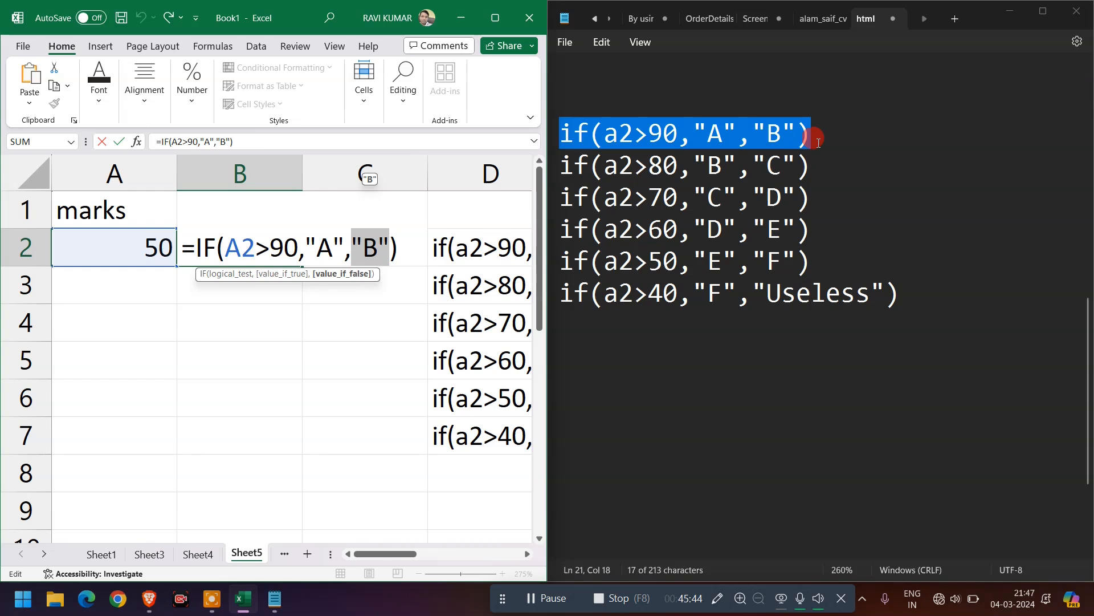
drag(815, 175, 567, 170)
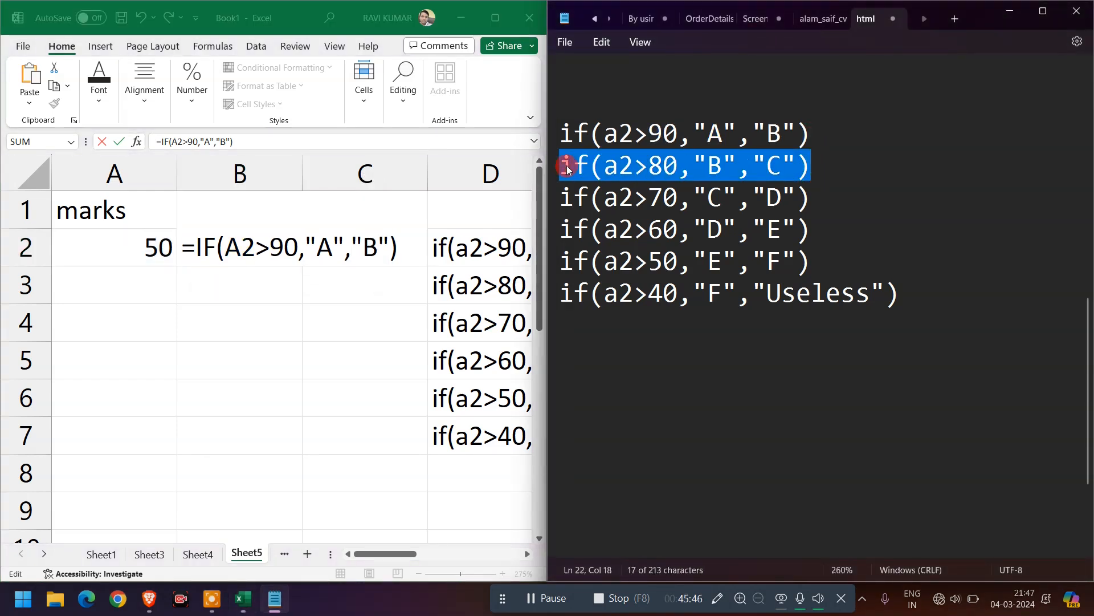
click(374, 237)
key(ctrl+v)
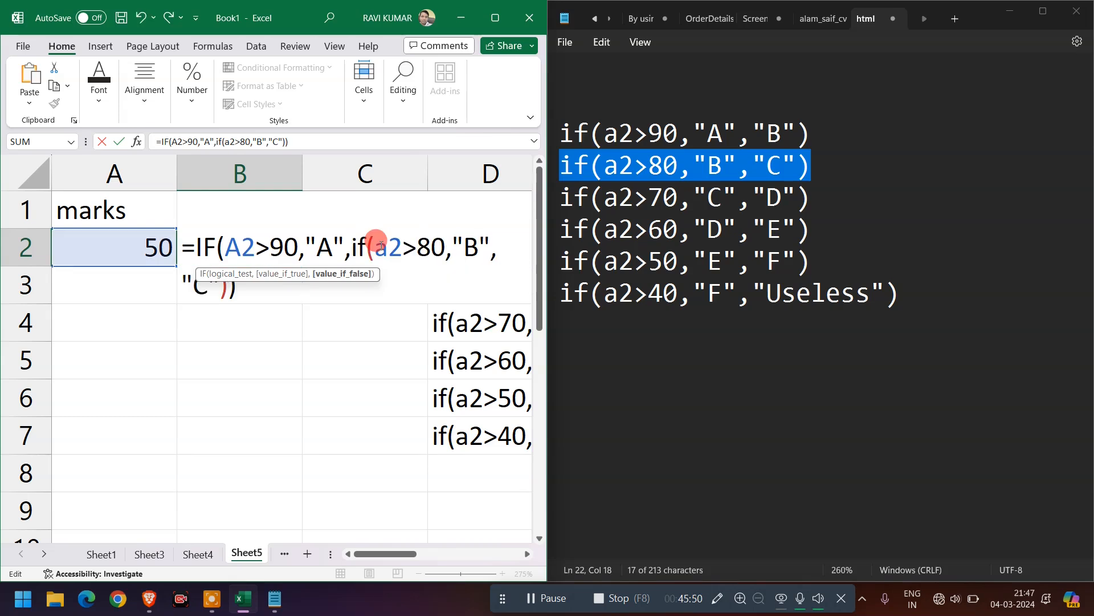
drag(819, 196, 721, 196)
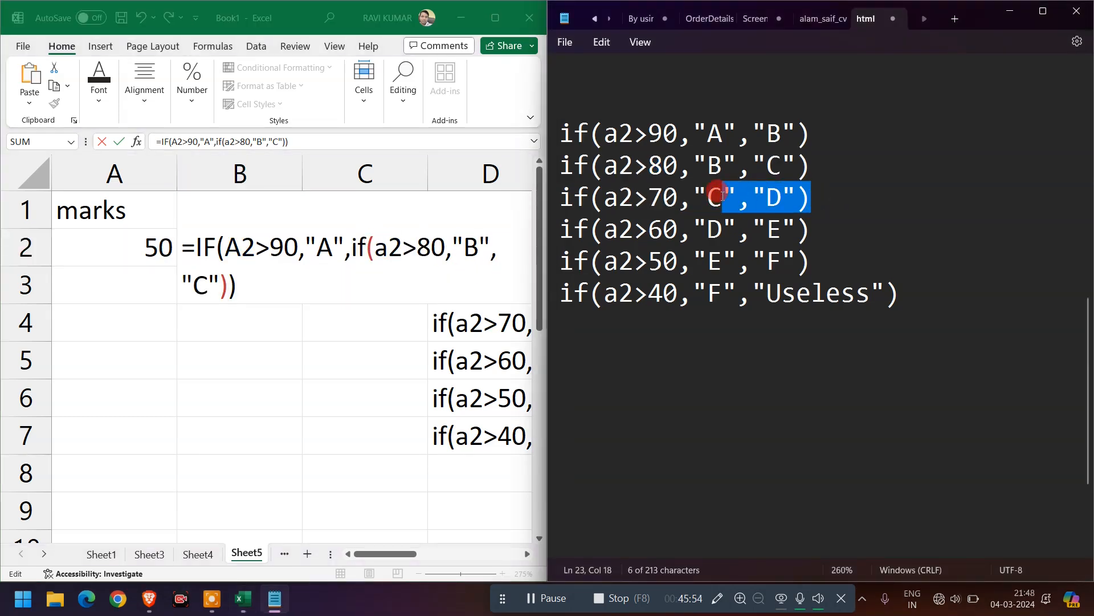
drag(592, 187, 164, 225)
click(187, 225)
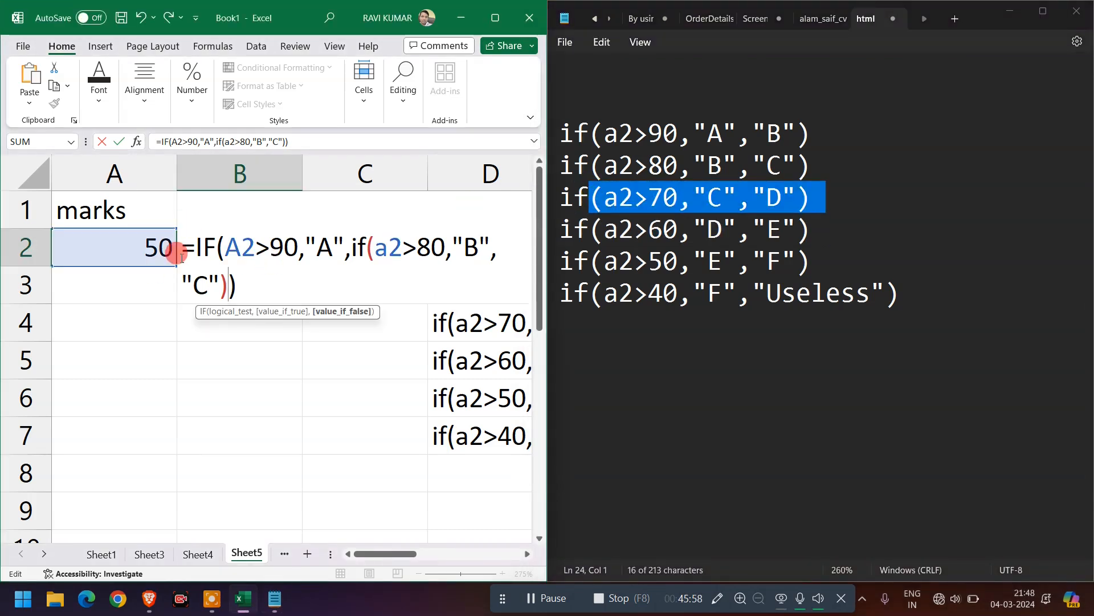
click(246, 249)
key(Return)
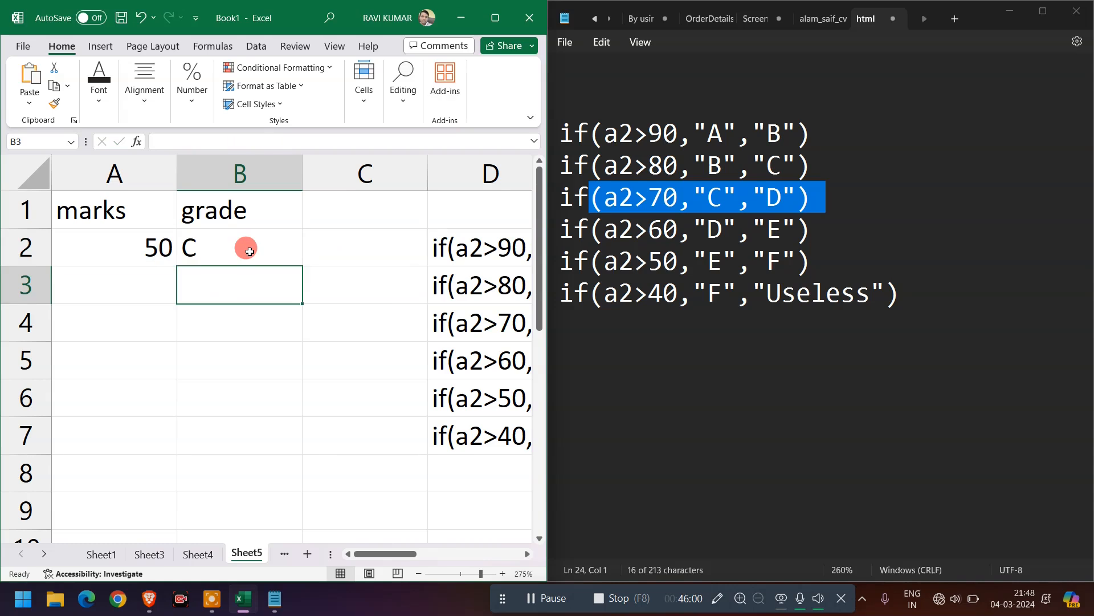
Step: Set the mark in A2 to 98 to test the two-level formula
key(Up)
key(Left)
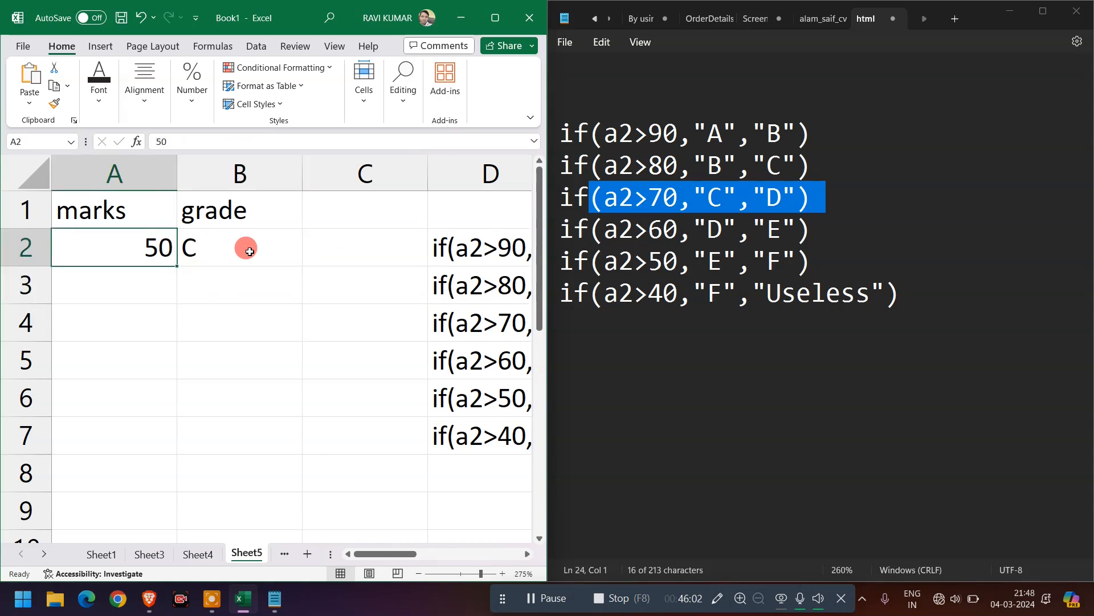
text(98)
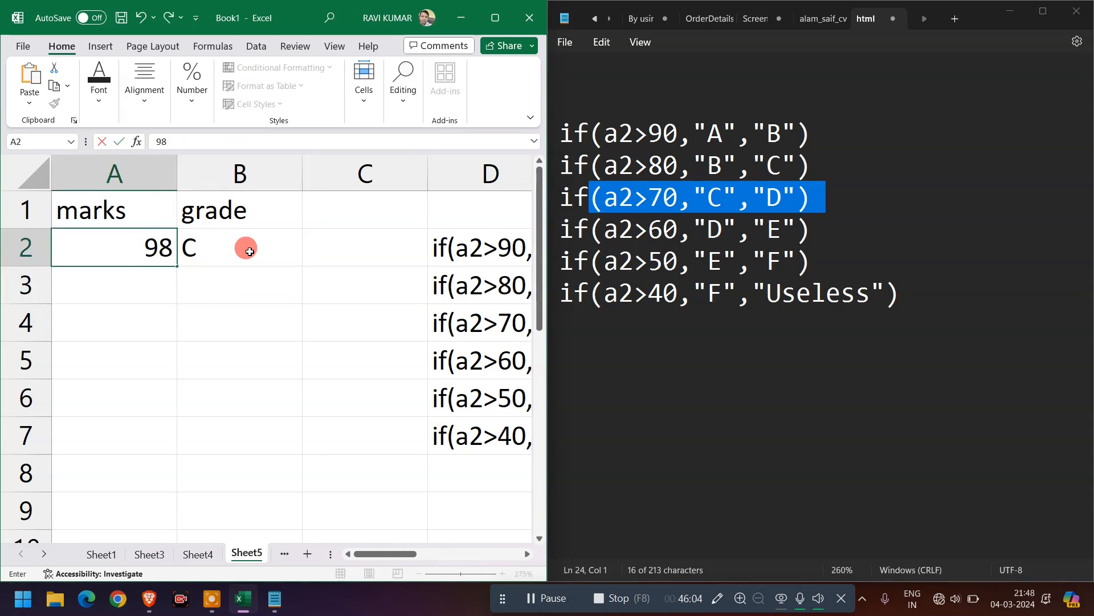
key(Return)
text(85)
key(Return)
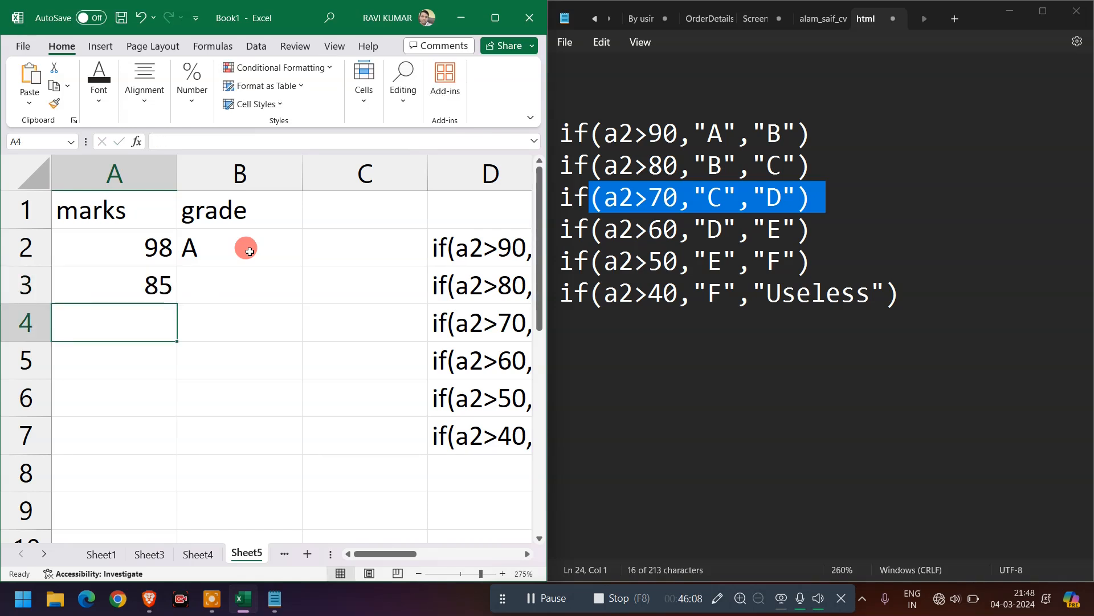
key(ctrl+z)
Step: Test the two-level formula with a mark of 85 in A2, followed by 75
key(Up)
text(85)
key(Return)
key(Up)
text(75)
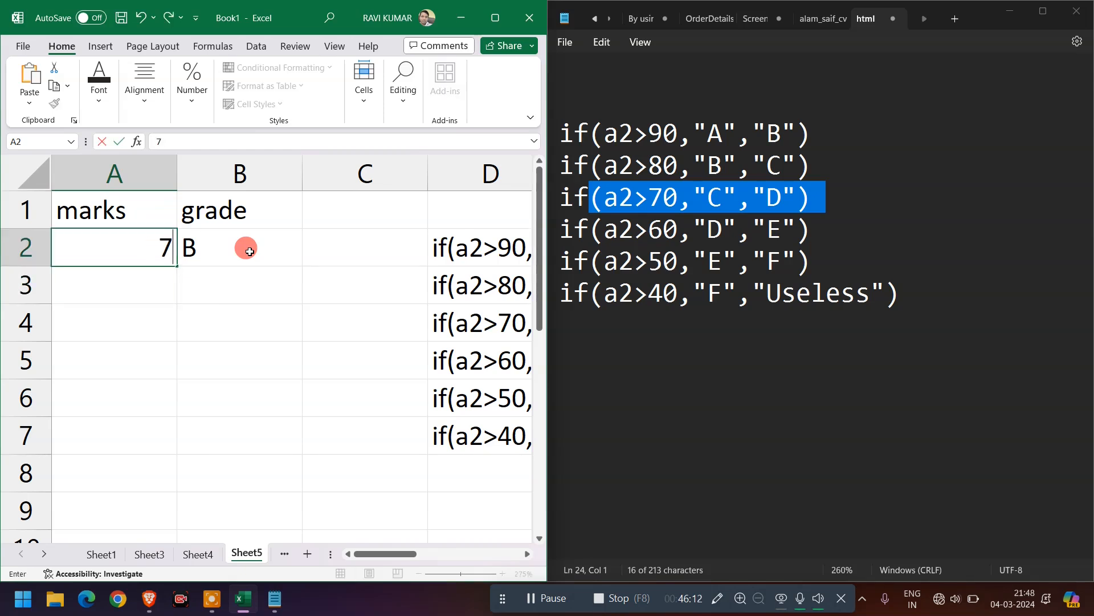
key(Return)
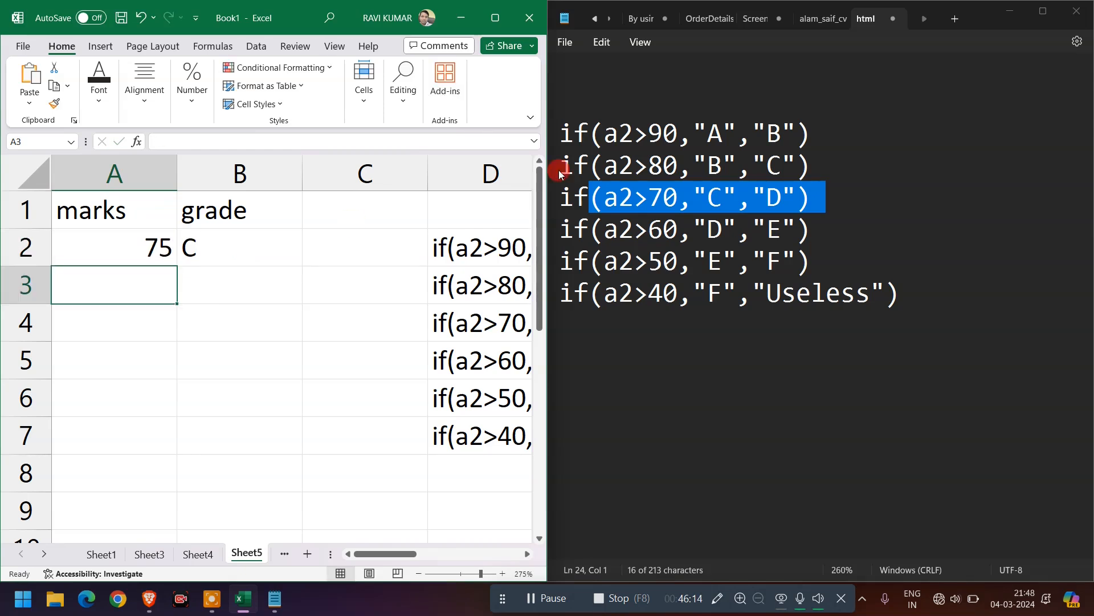
Step: Replace the false result "C" in the B2 formula with the Notepad line if(a2>70,"C","D")
click(834, 181)
drag(812, 197, 581, 188)
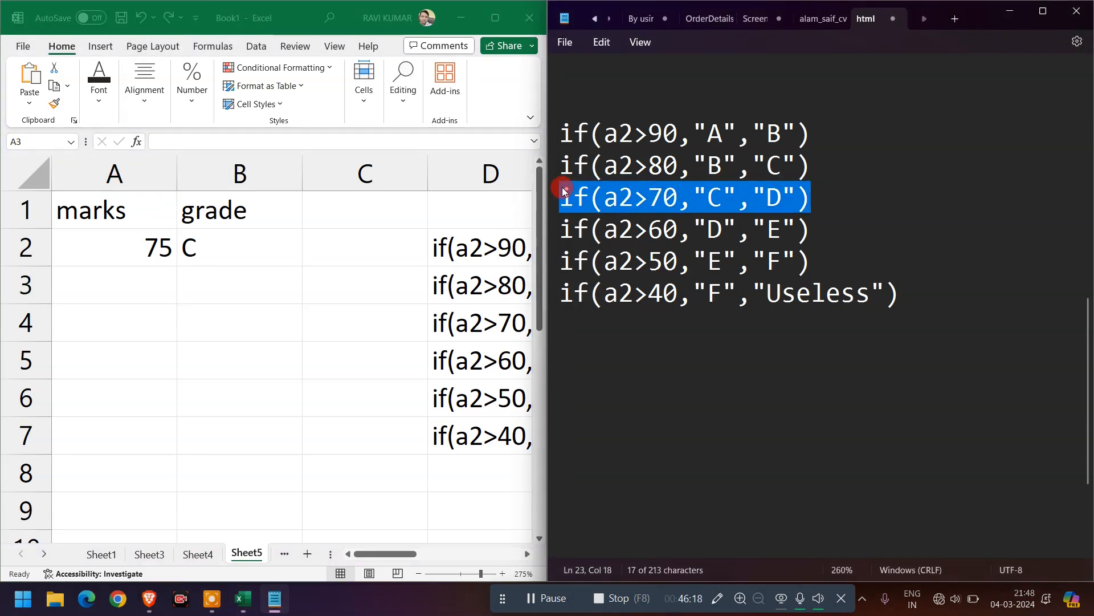
click(192, 244)
double_click(192, 244)
click(219, 285)
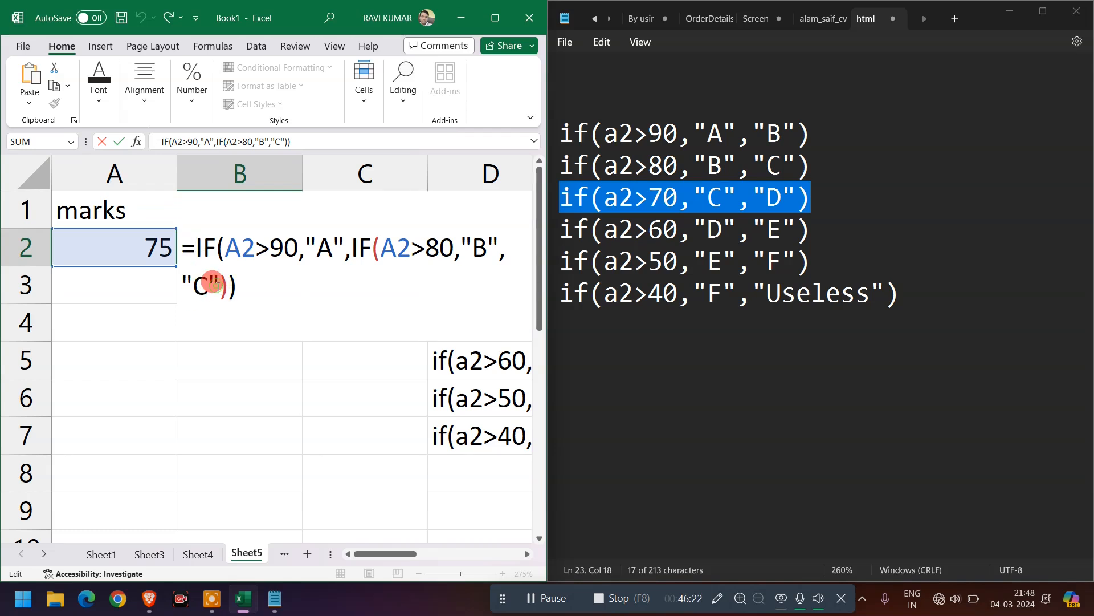
key(BackSpace)
key(BackSpace)
key(BackSpace)
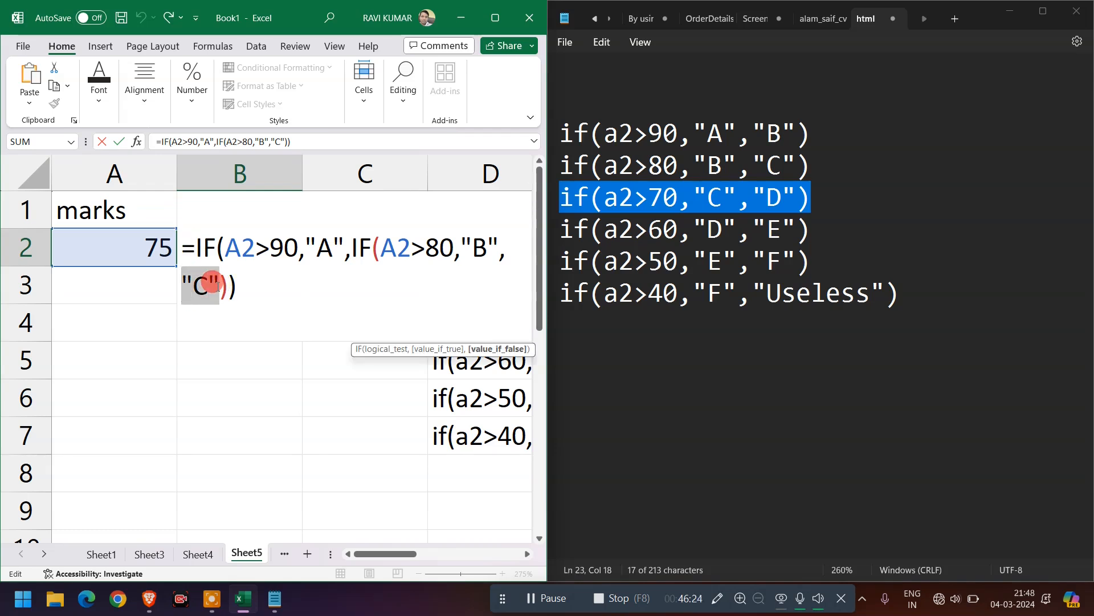
text(if(a2>70,"C","D"))
key(Left)
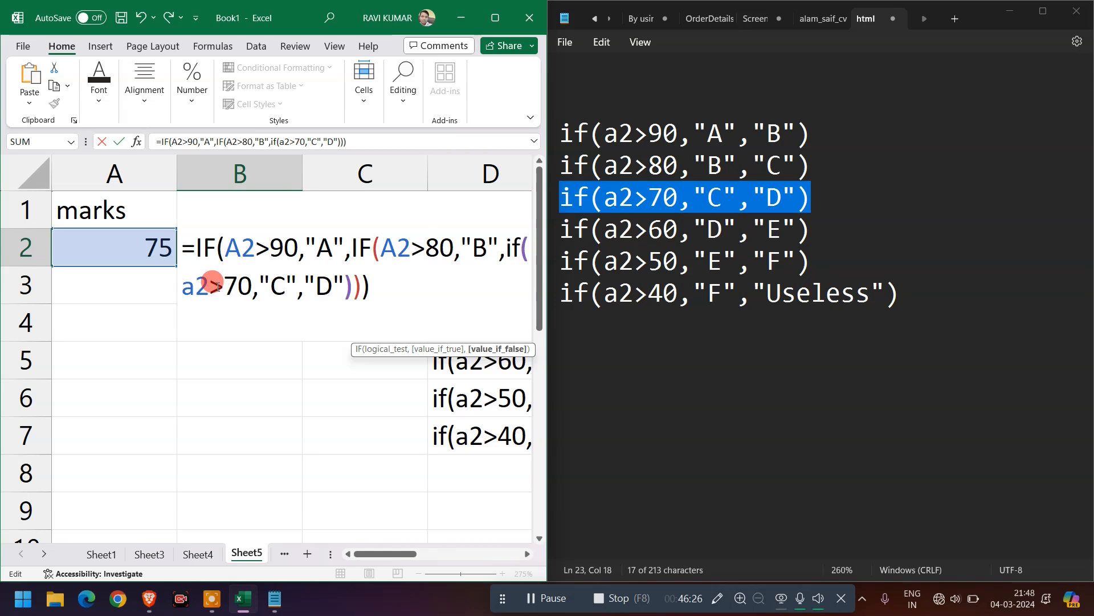
Step: Replace the false result "D" in the B2 formula with the Notepad line if(a2>60,"D","E")
key(shift+Left)
key(shift+Left)
key(shift+Left)
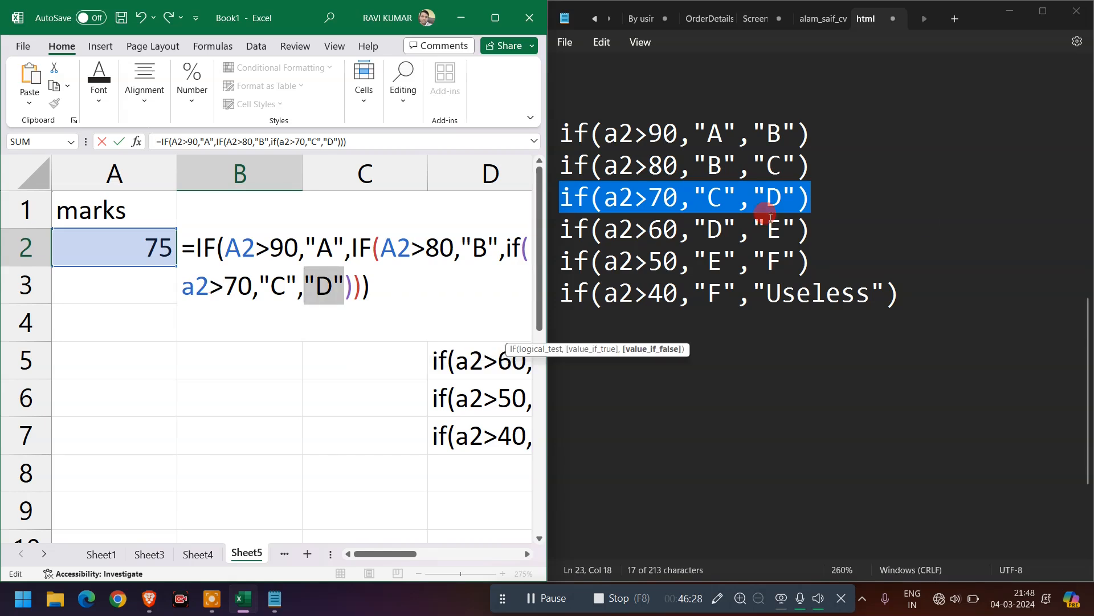
click(823, 234)
drag(823, 233, 534, 228)
key(ctrl+c)
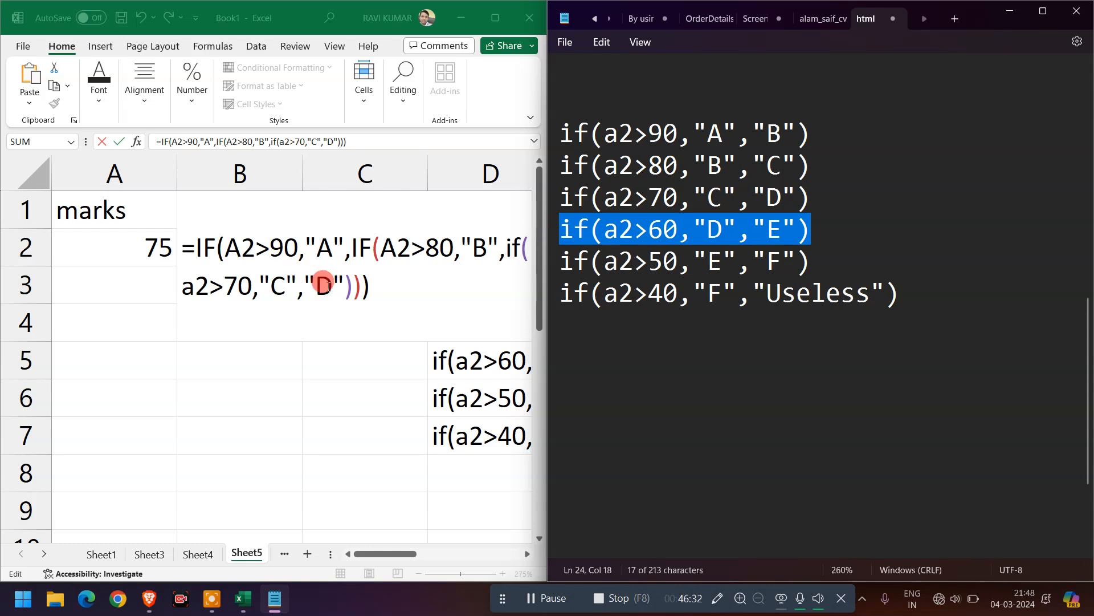
click(302, 278)
key(ctrl+v)
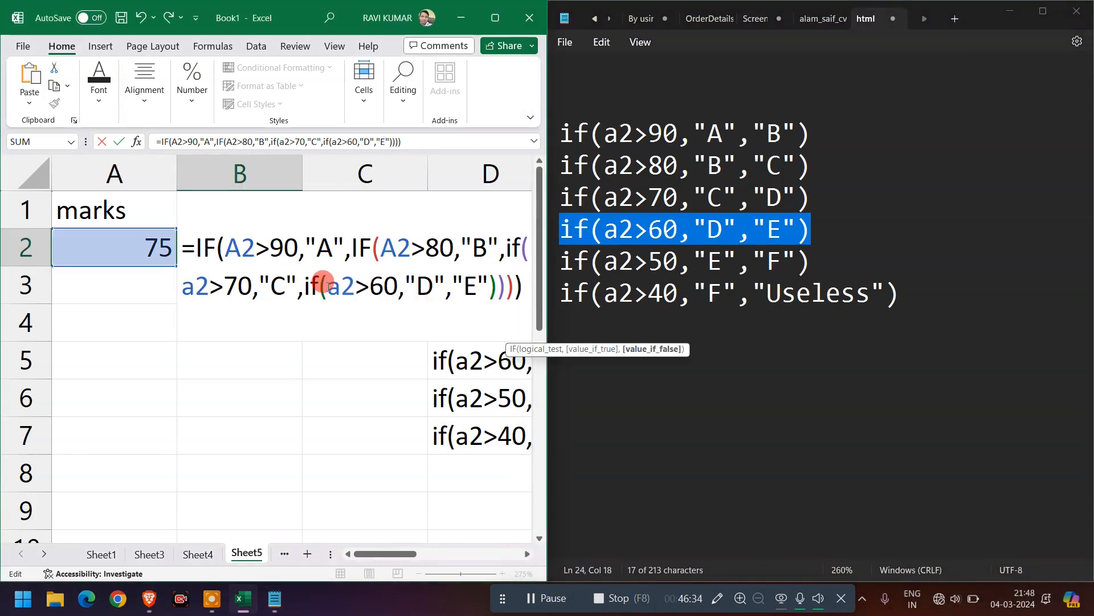
Step: Replace the false result "E" in the B2 formula with the Notepad line if(a2>50,"E","F")
drag(821, 251, 542, 257)
key(ctrl+c)
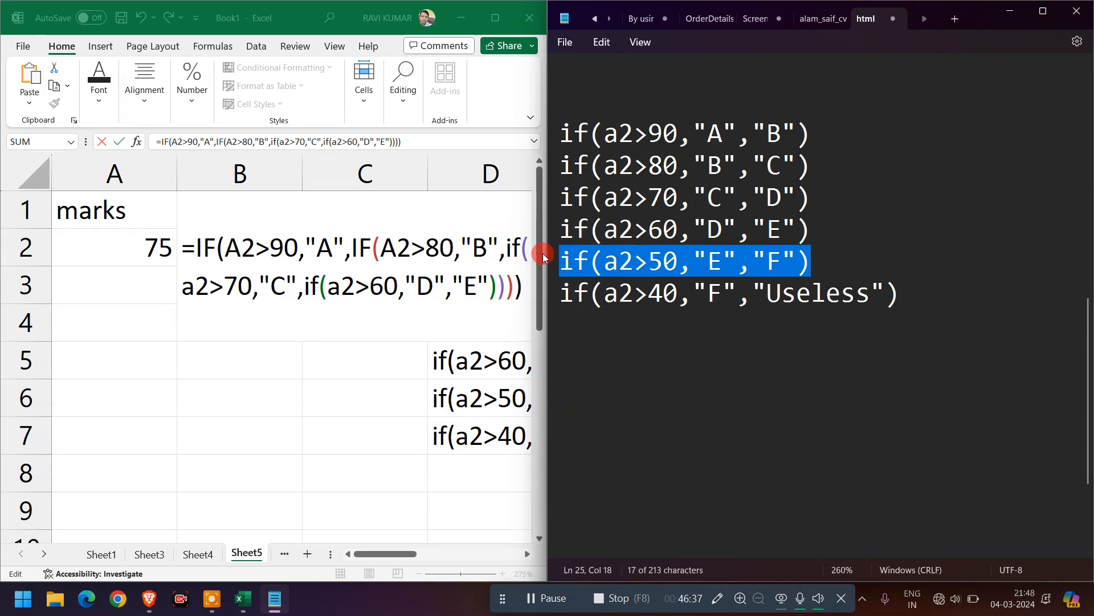
click(492, 286)
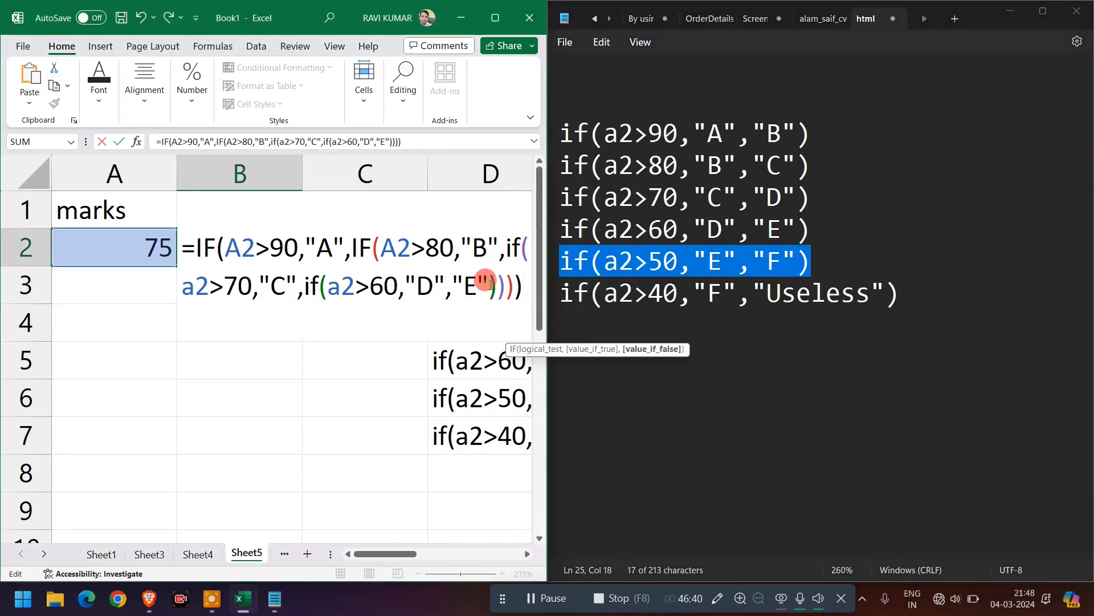
key(Left)
key(shift+Left)
key(shift+Left)
key(shift+Left)
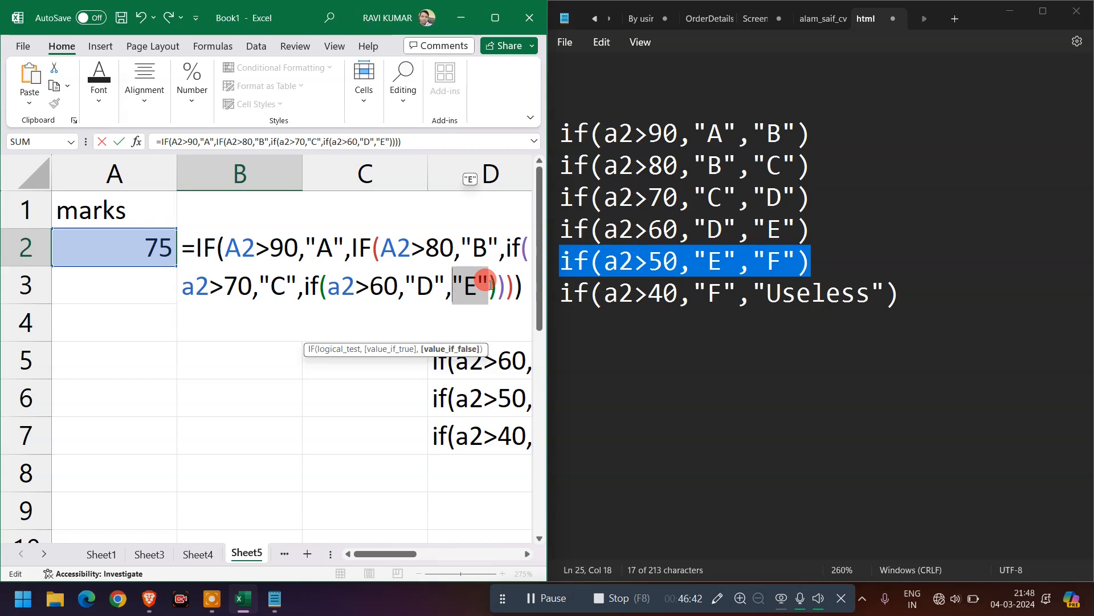
key(ctrl+v)
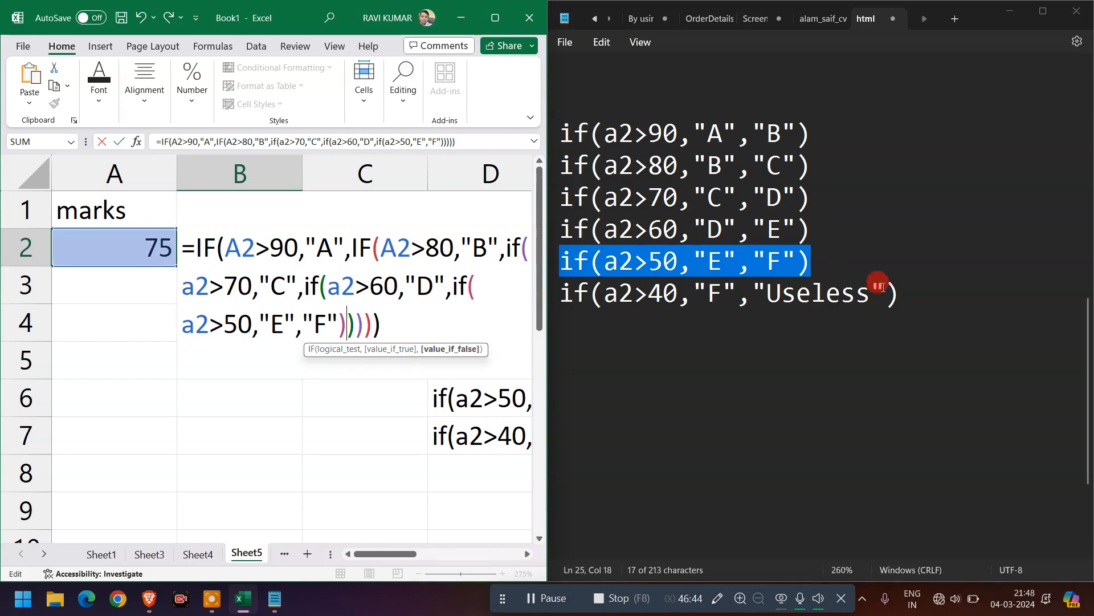
Step: Replace the false result "F" in the B2 formula with the Notepad line if(a2>40,"F","Useless") and enter the completed formula
key(shift+Left)
key(shift+Left)
key(shift+Left)
key(shift+Left)
key(shift+Left)
key(shift+Left)
key(shift+Left)
key(shift+Left)
key(shift+Left)
key(shift+Left)
key(shift+Left)
key(shift+Left)
key(shift+Left)
key(shift+Left)
key(shift+Left)
key(shift+Left)
key(shift+Left)
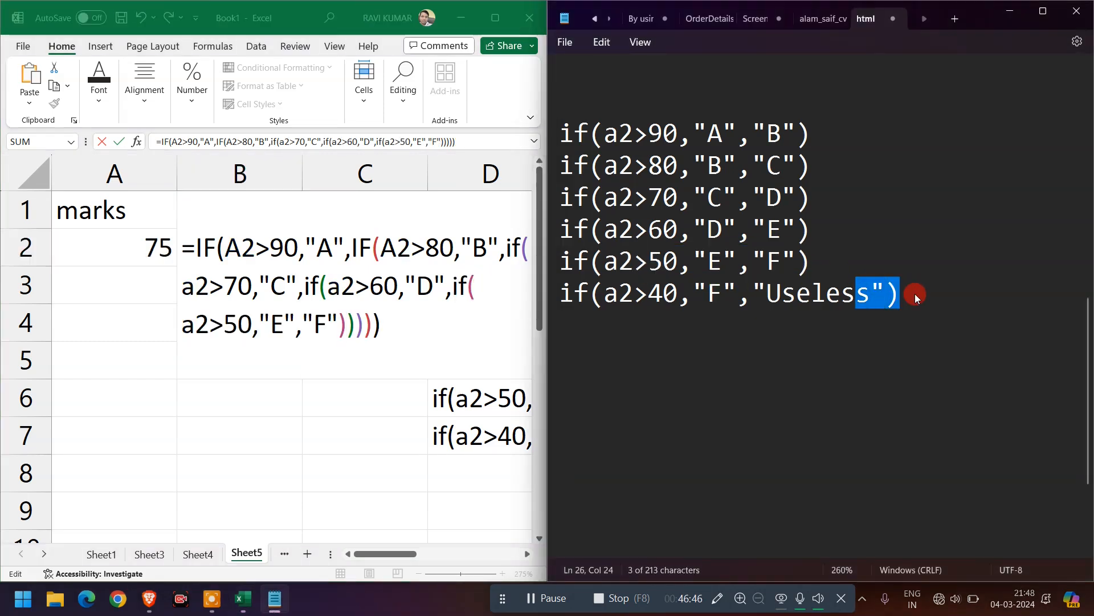
key(shift+Left)
key(shift+Left)
key(shift+Left)
key(shift+Left)
key(shift+Left)
key(ctrl+c)
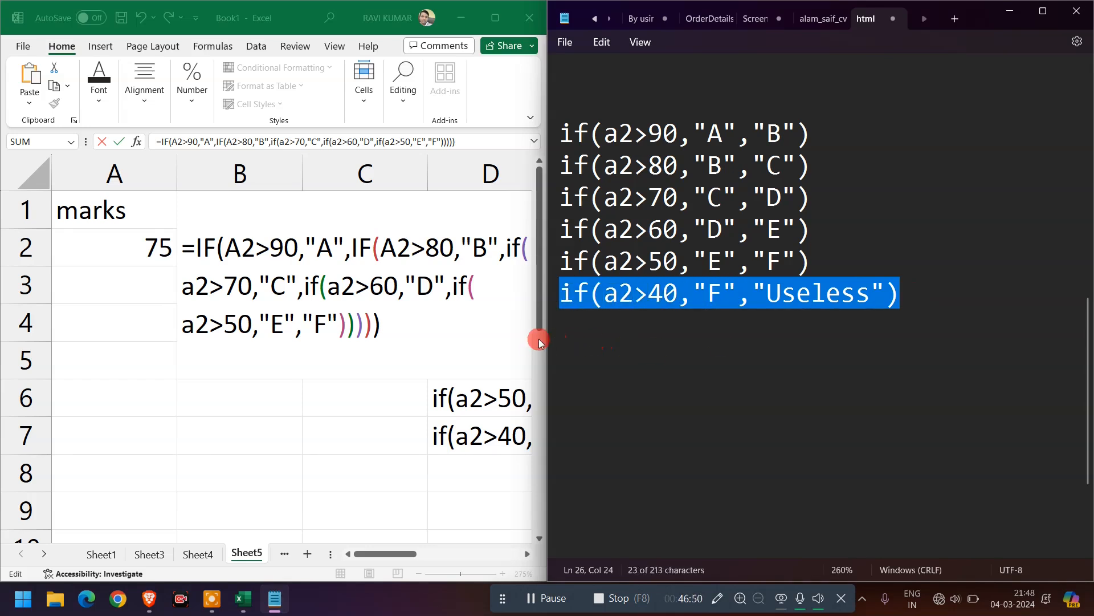
click(342, 319)
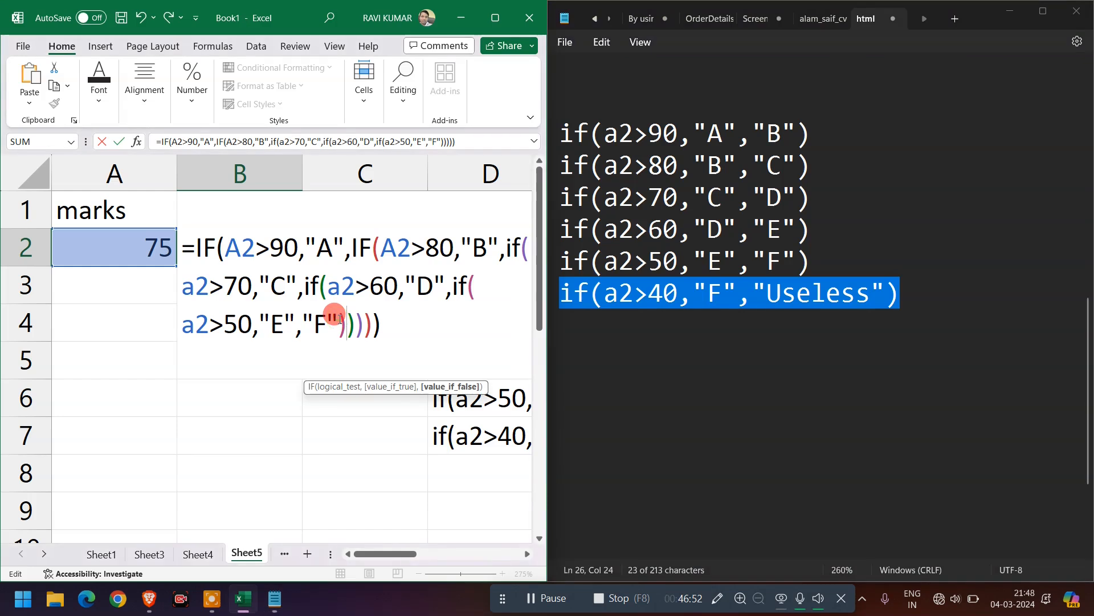
key(Left)
key(shift+Left)
key(shift+Left)
key(shift+Left)
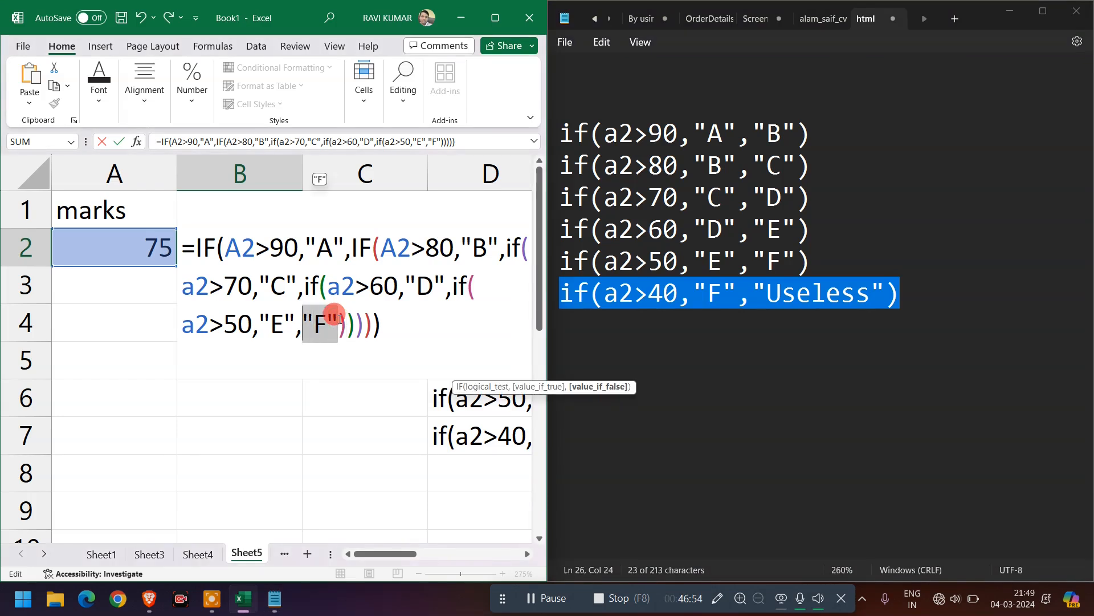
key(ctrl+v)
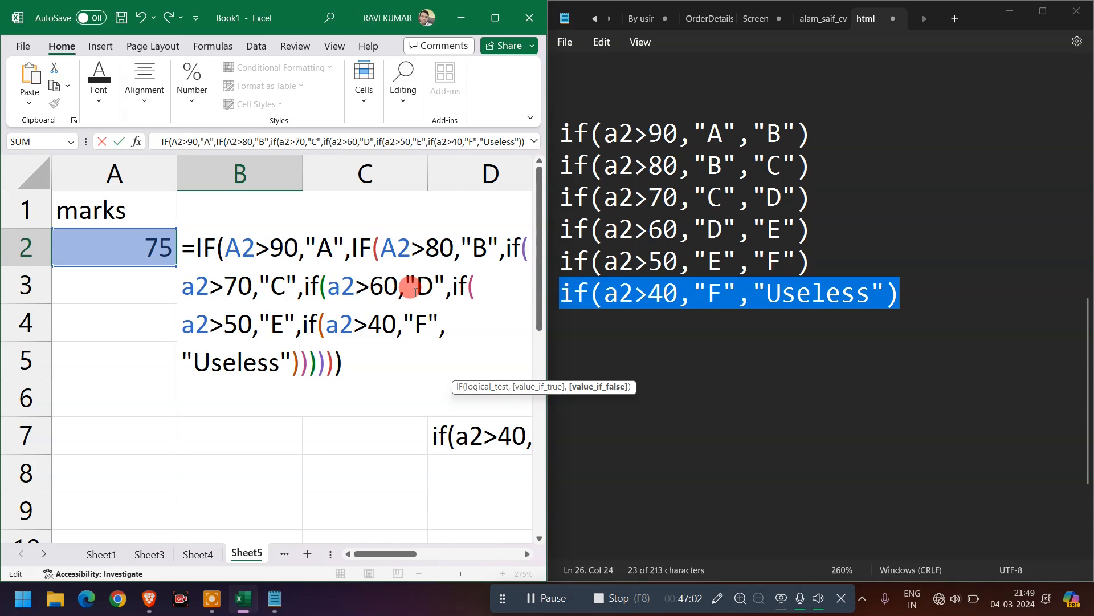
key(Return)
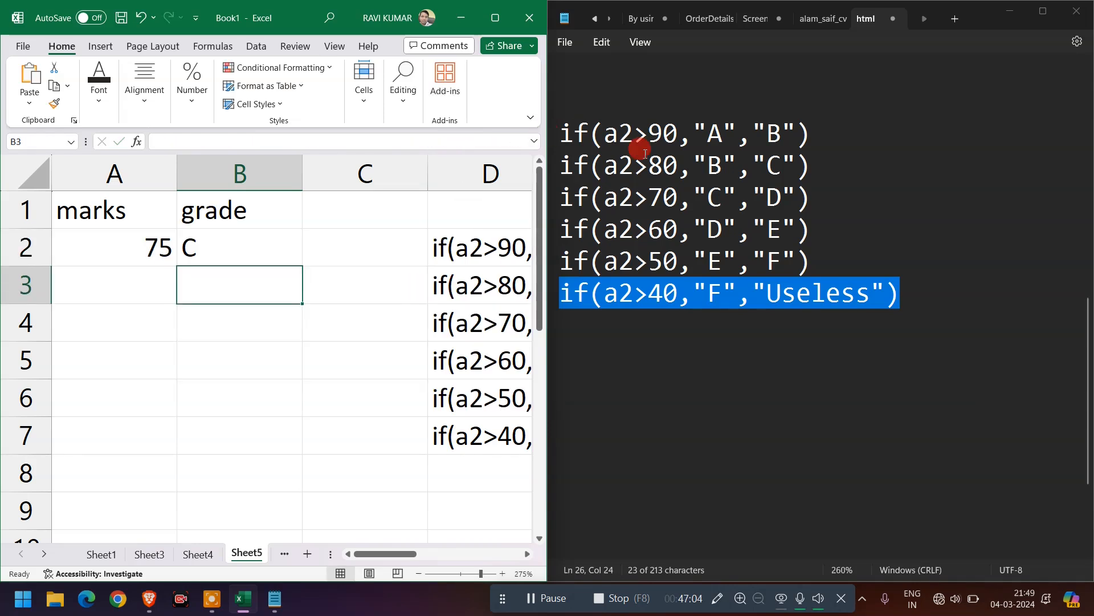
Step: Clear the six IF lines out of Notepad and close it, leaving the Excel workbook maximized
drag(936, 308, 568, 136)
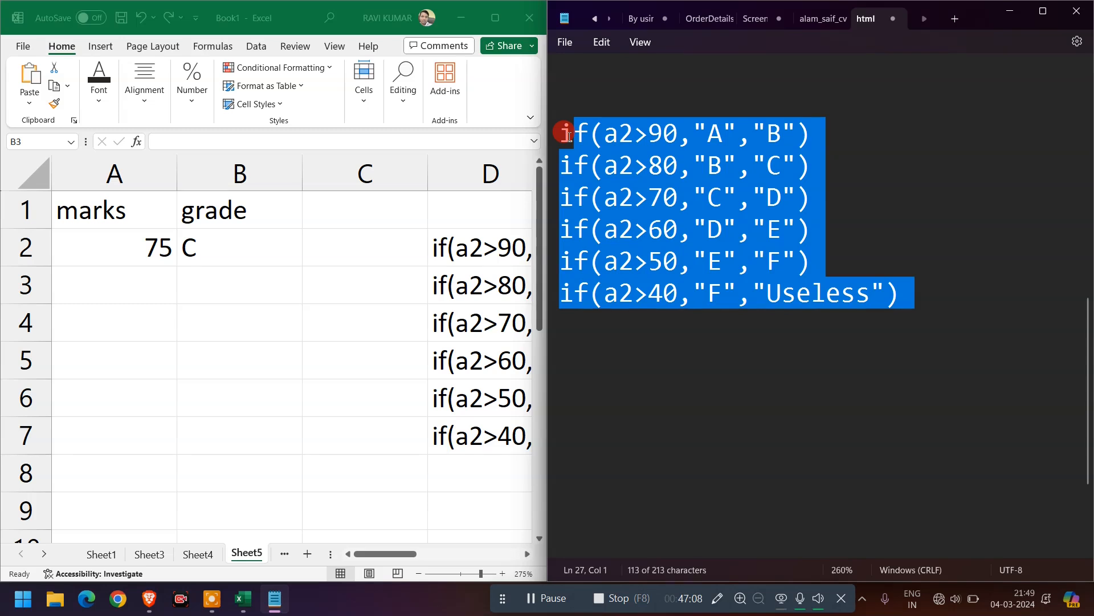
key(Delete)
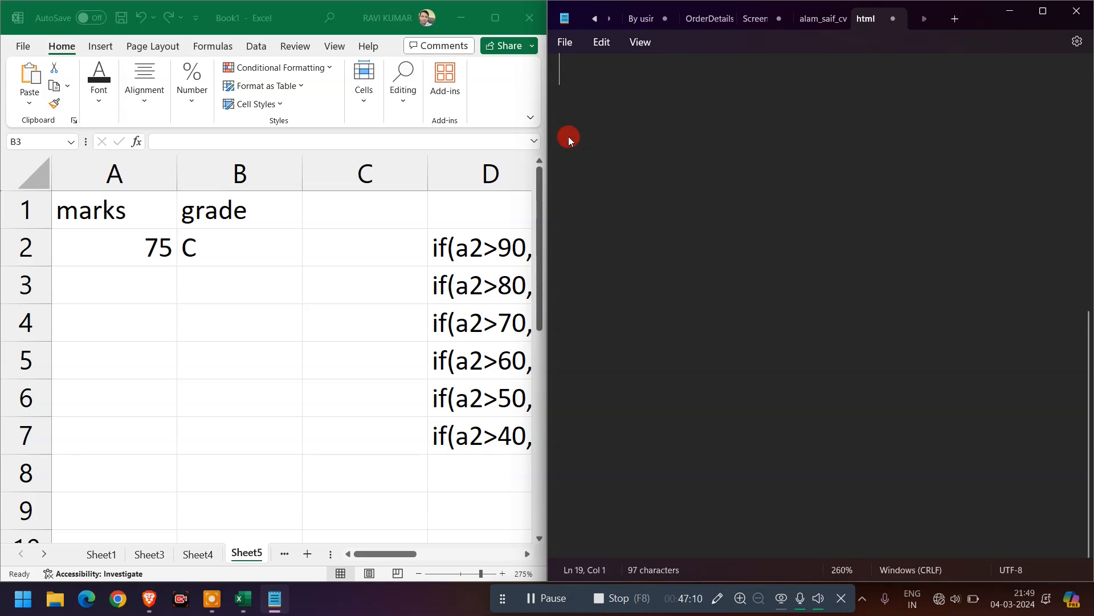
click(1077, 11)
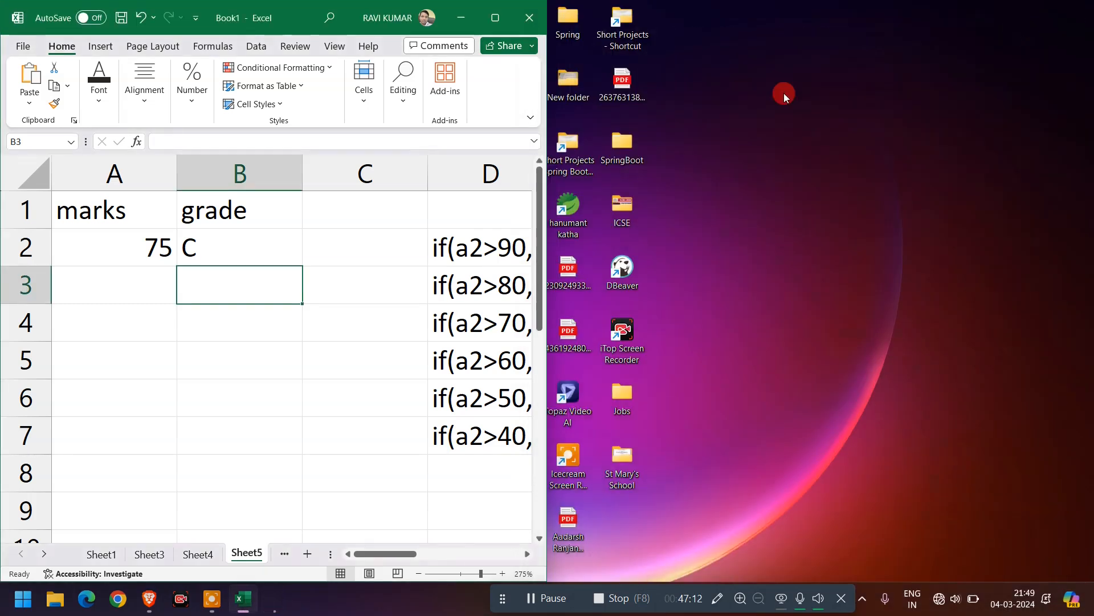
click(494, 16)
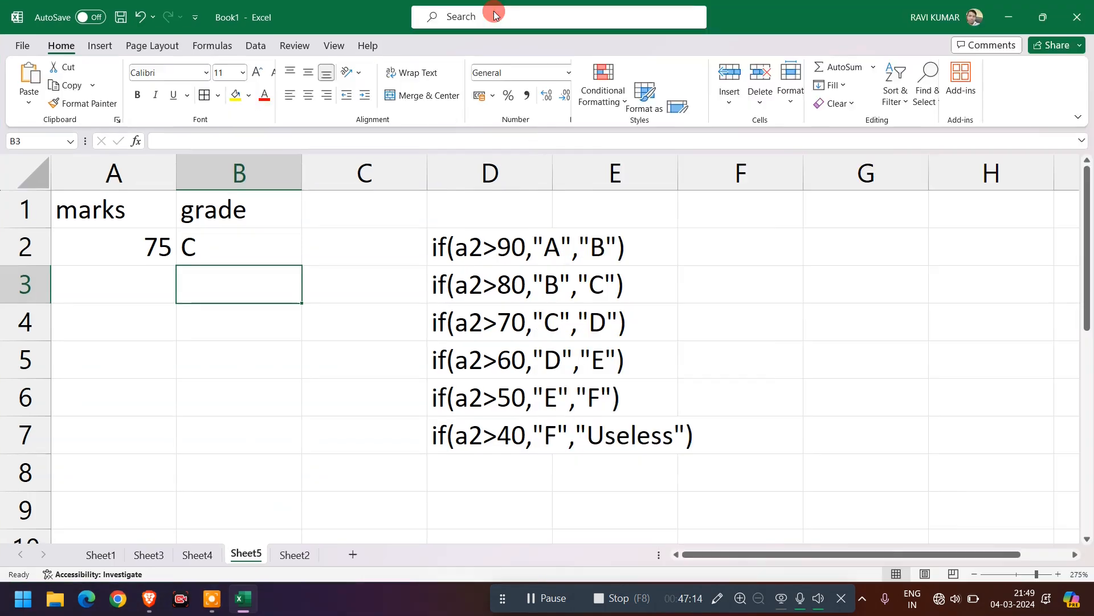
click(226, 234)
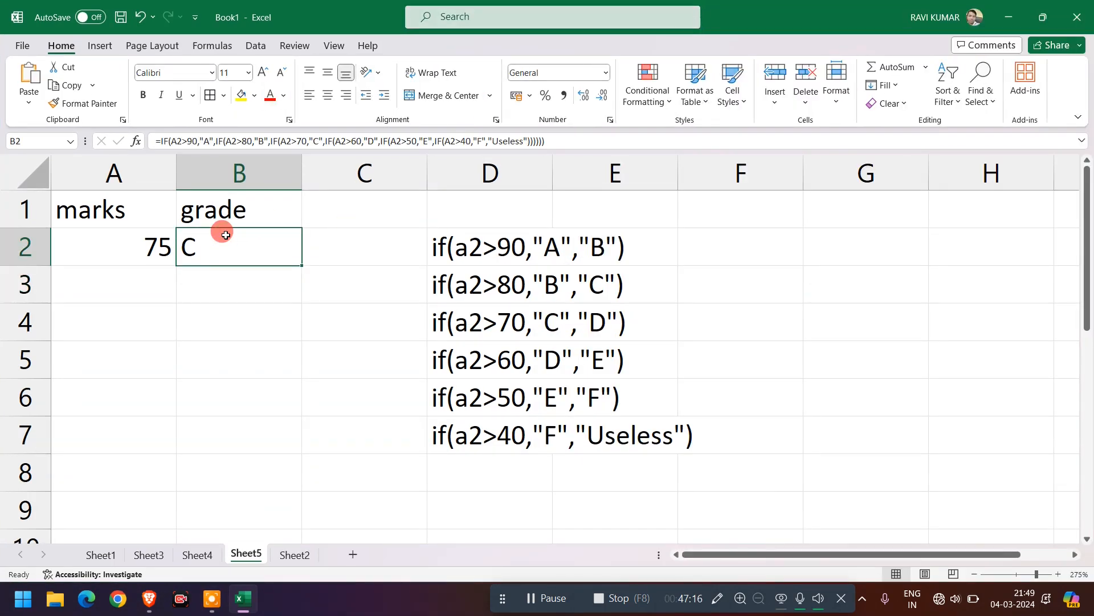
text(97)
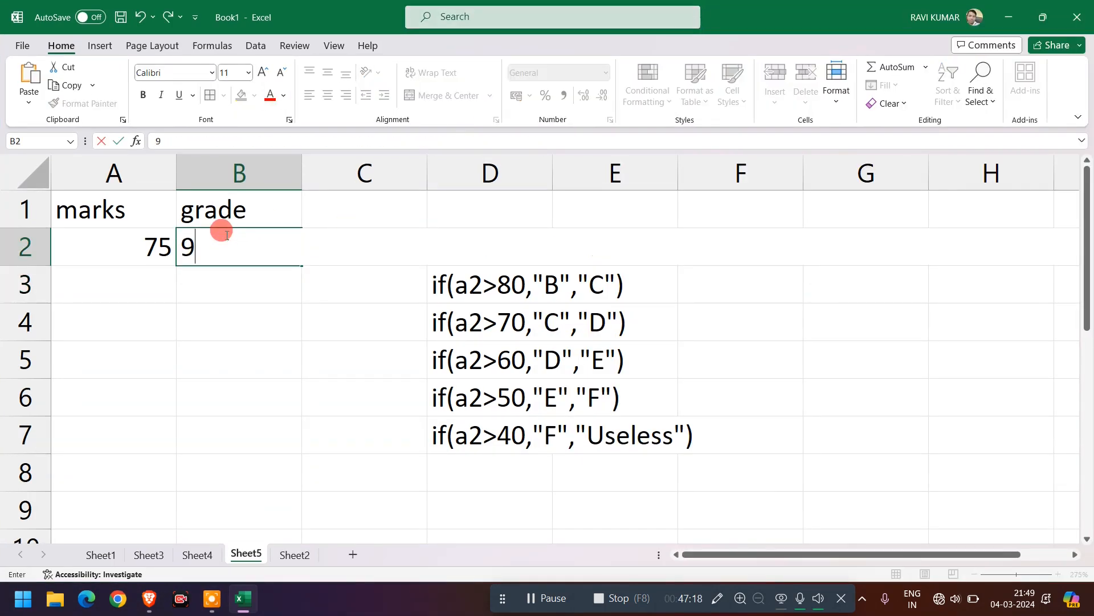
key(Return)
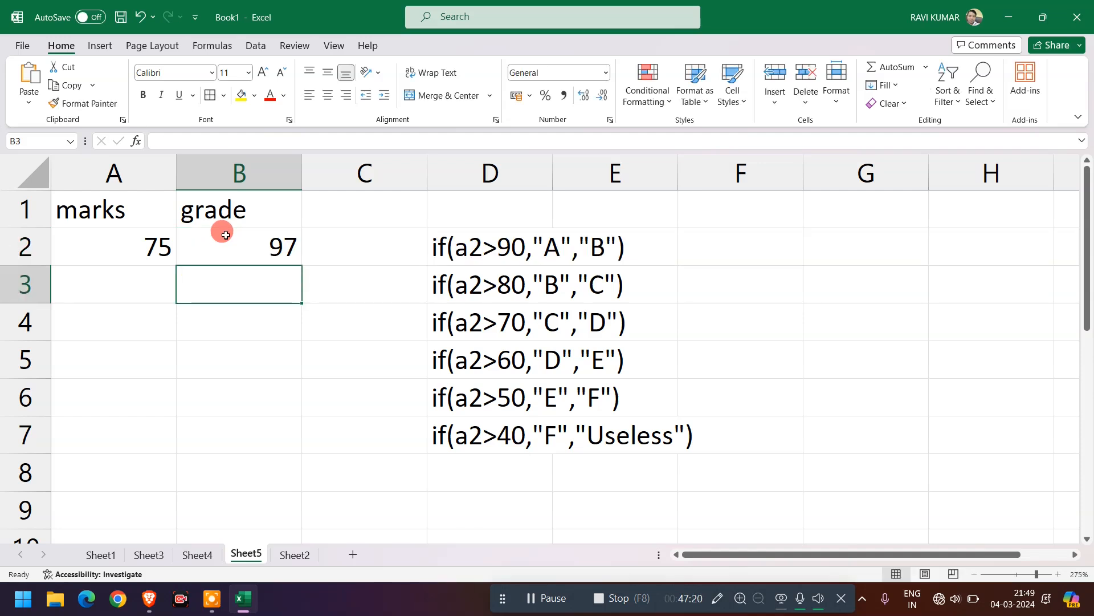
click(226, 235)
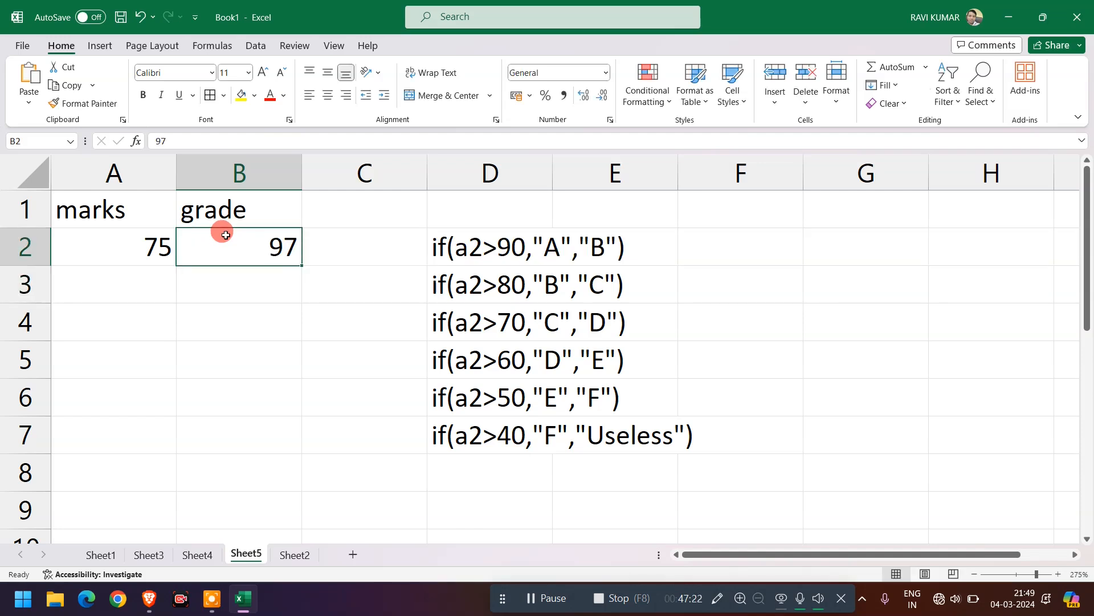
text(81)
key(Return)
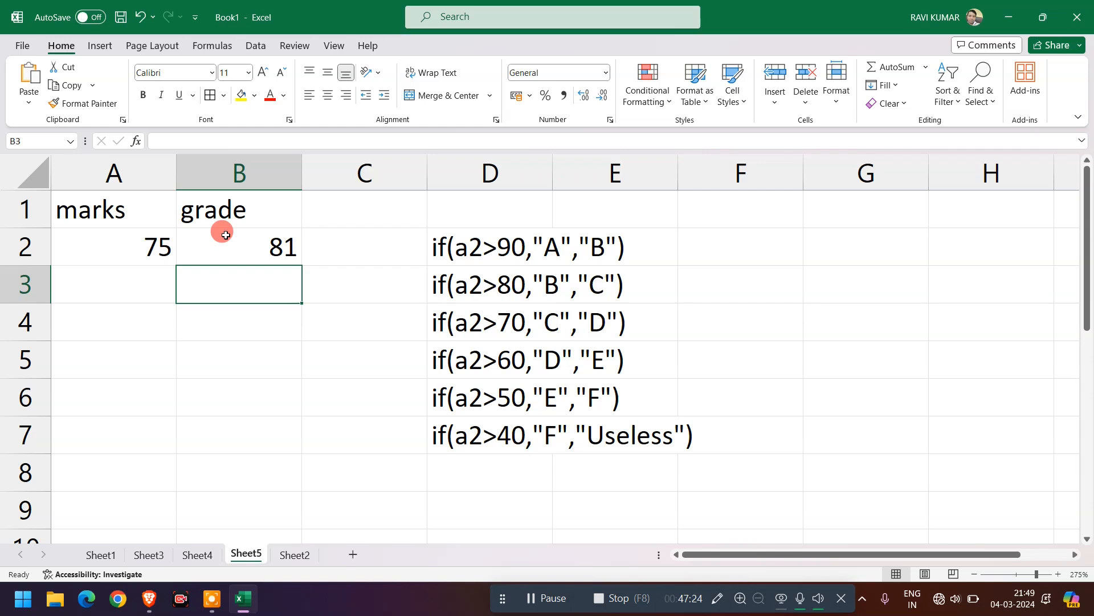
key(ctrl+z)
key(ctrl+z)
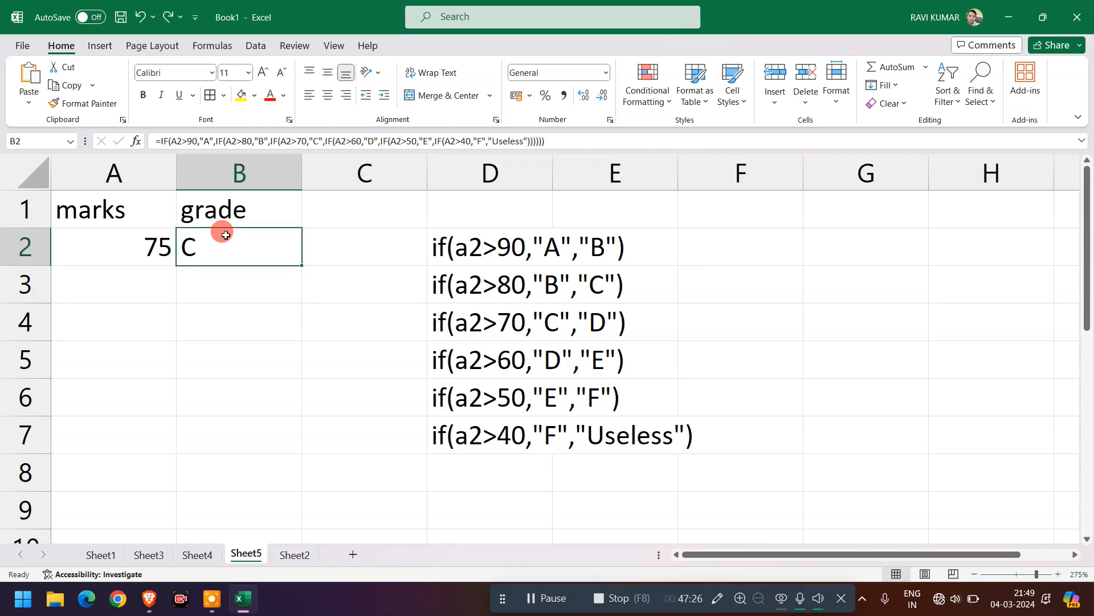
Step: Test the full grade formula by entering marks of 91, 87, 75, 60, 50, 45 and 35 in A2 one after another
key(Left)
text(91)
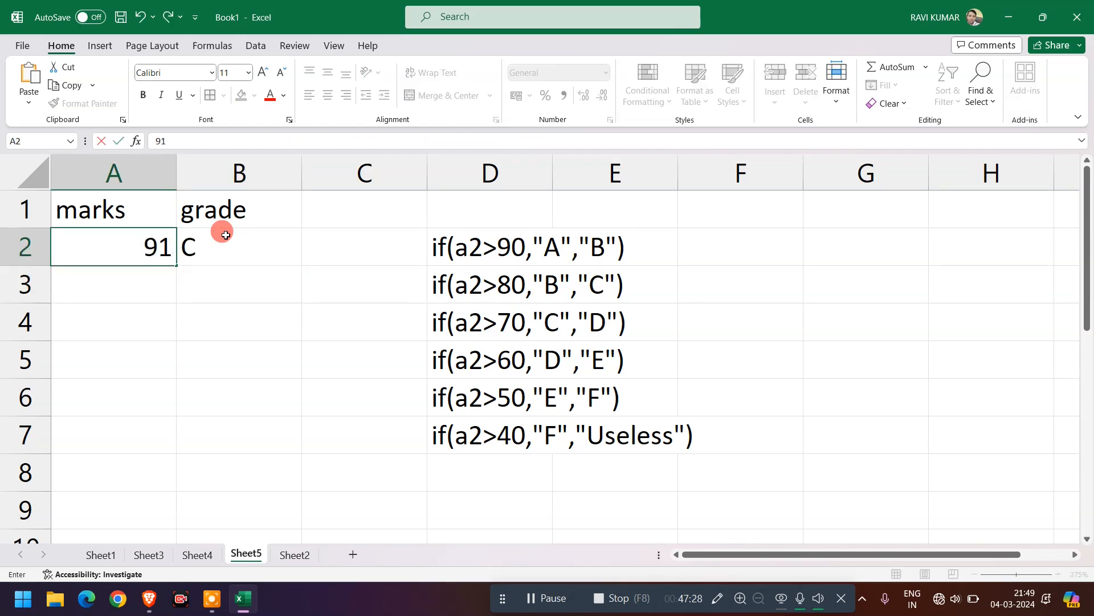
key(Return)
key(Up)
text(87)
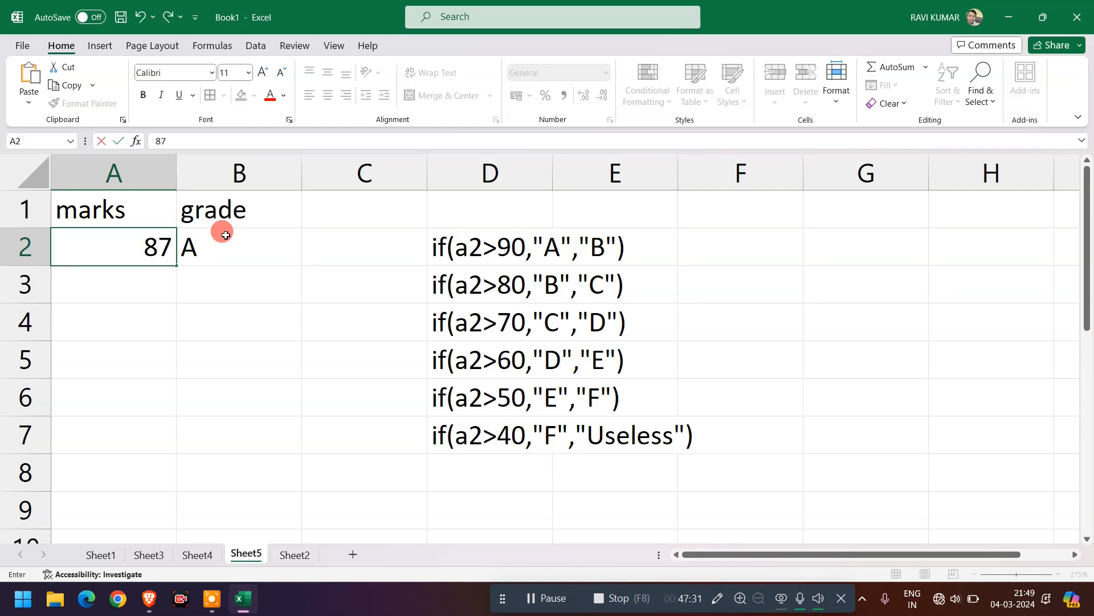
key(Return)
key(Up)
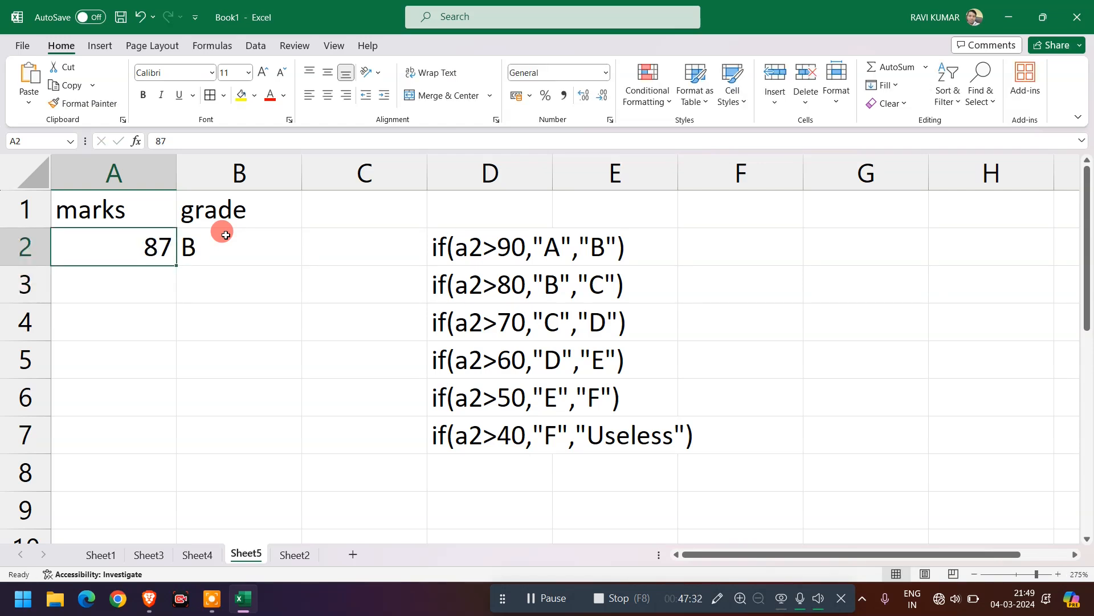
text(75)
key(Return)
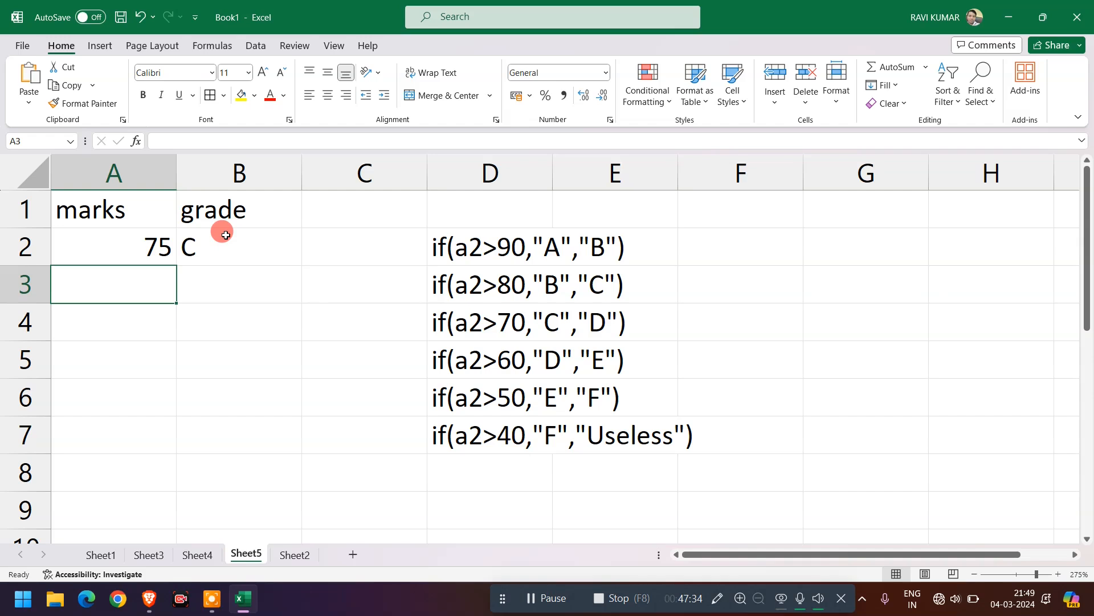
key(Up)
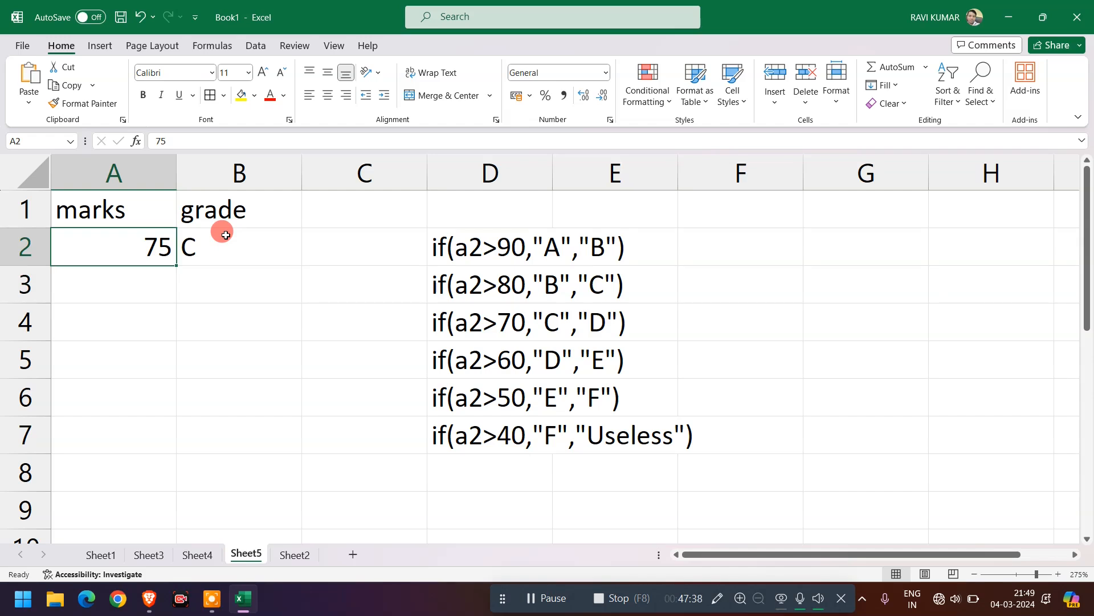
text(60)
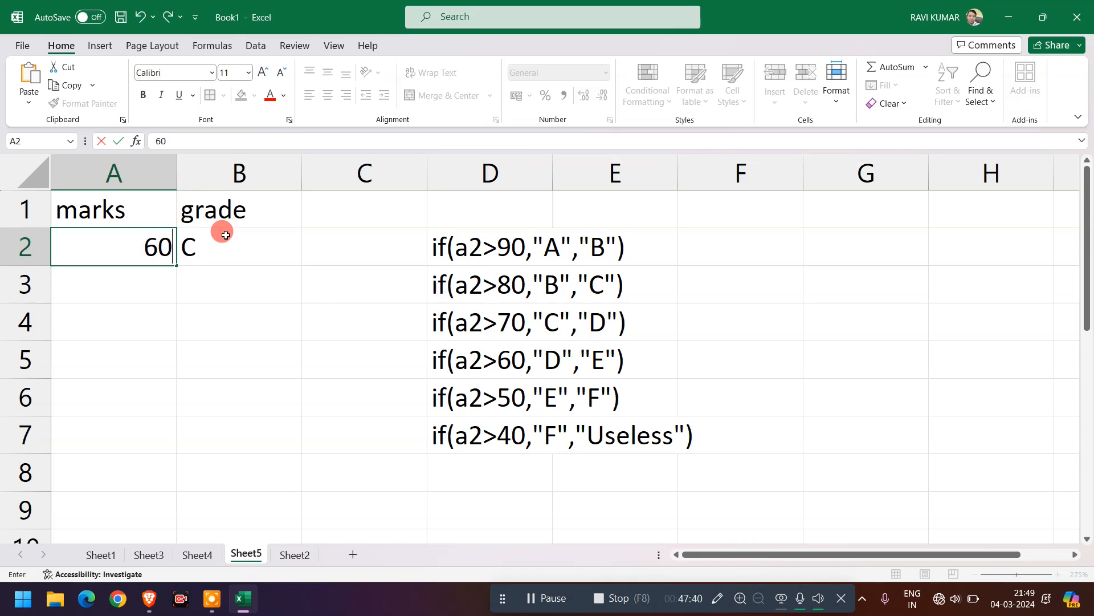
key(Return)
key(Up)
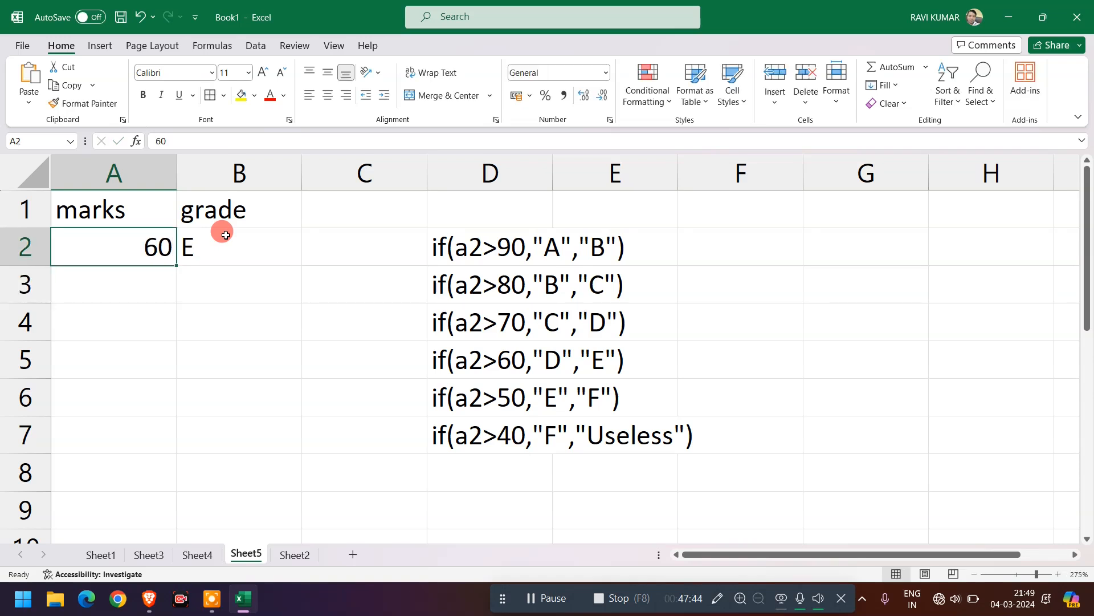
text(50)
key(Return)
key(Up)
text(45)
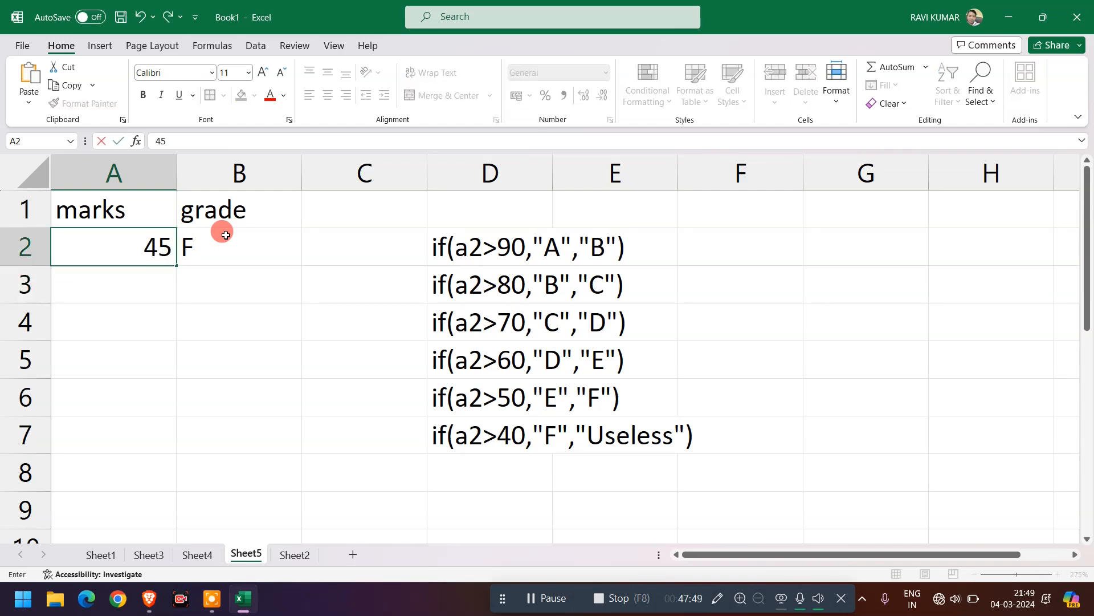
key(Return)
key(Up)
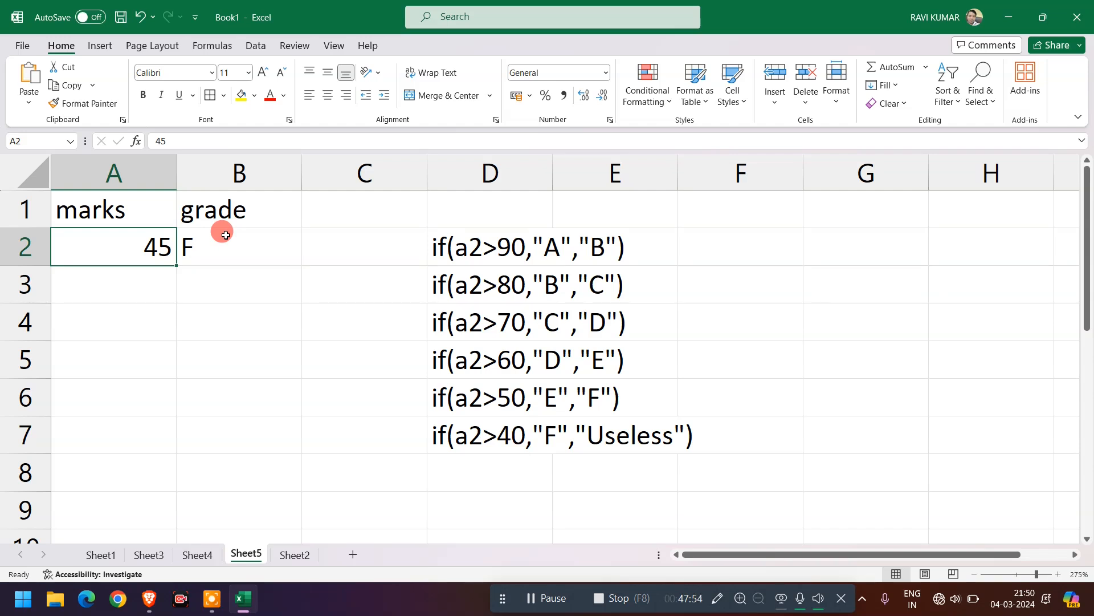
text(35)
key(Return)
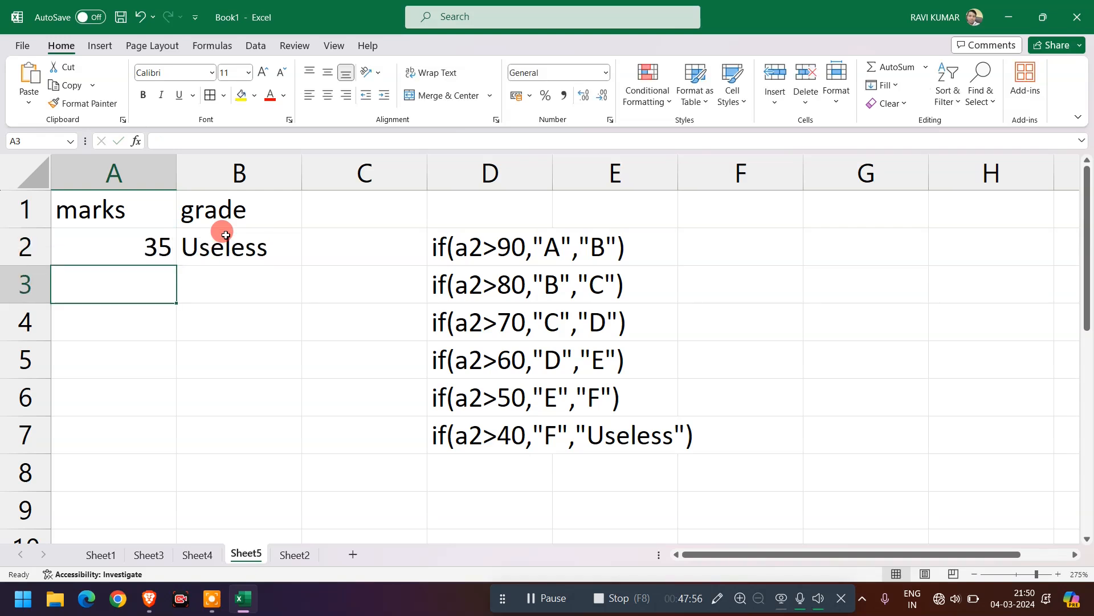
Step: Open the nested IF formula in B2 to review its conditions and closing brackets, and leave it without changes
click(143, 242)
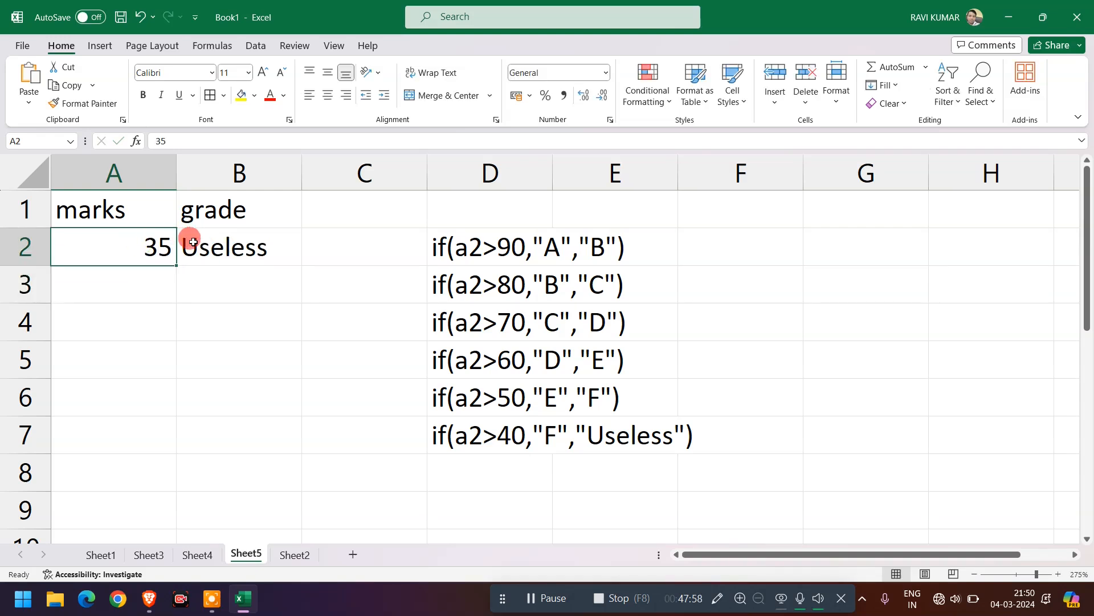
click(209, 245)
double_click(208, 245)
click(354, 286)
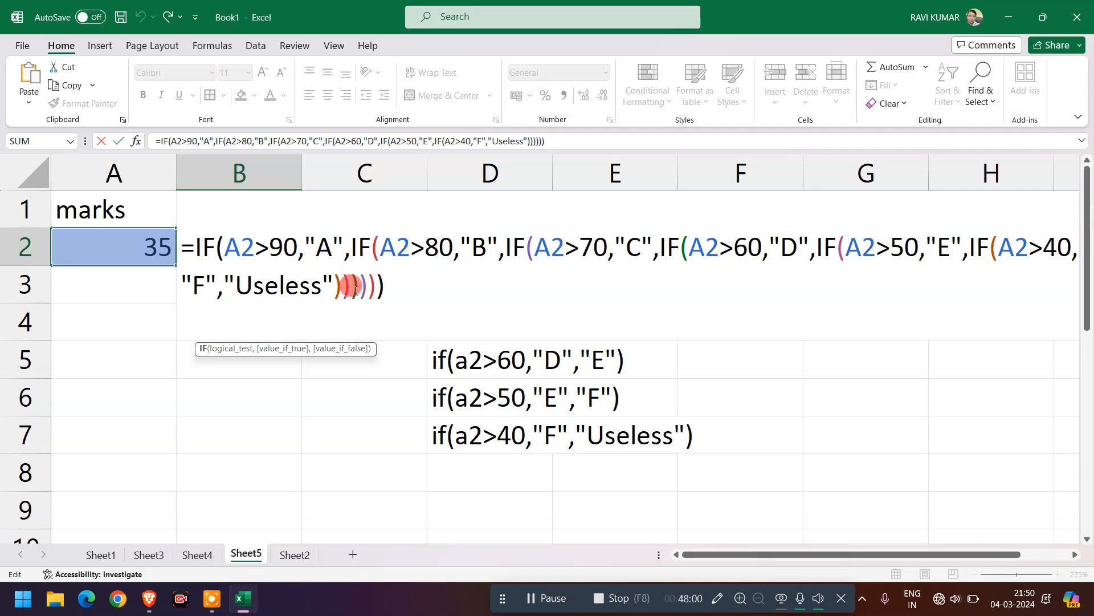
click(228, 327)
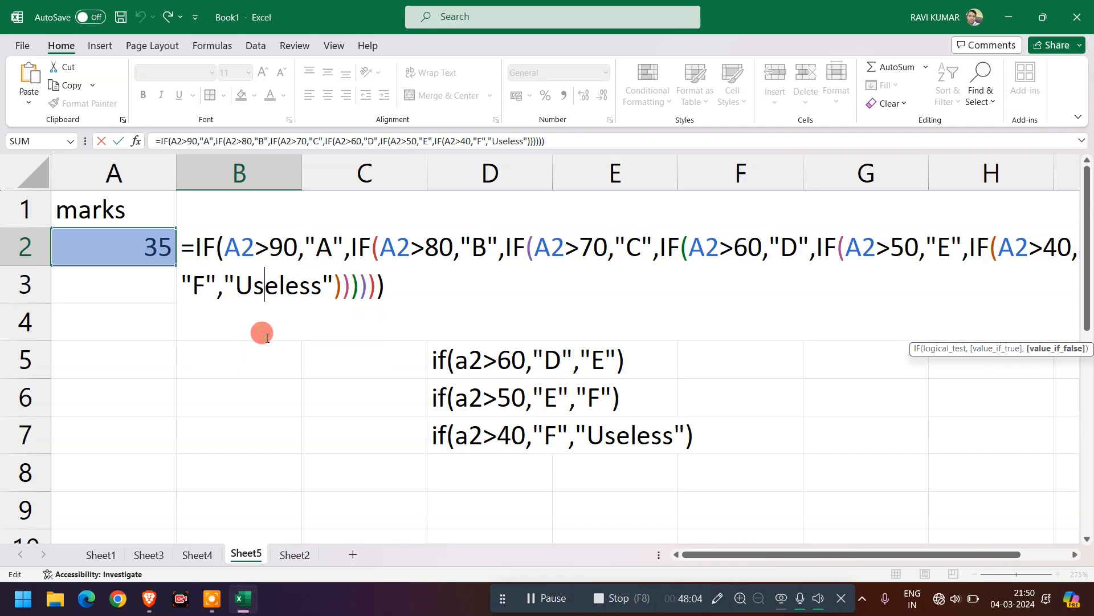
key(Escape)
Step: Highlight the IF lines in D2:D7 and draw temporary arrows from each line's end to the false result of the line above
drag(451, 244, 508, 434)
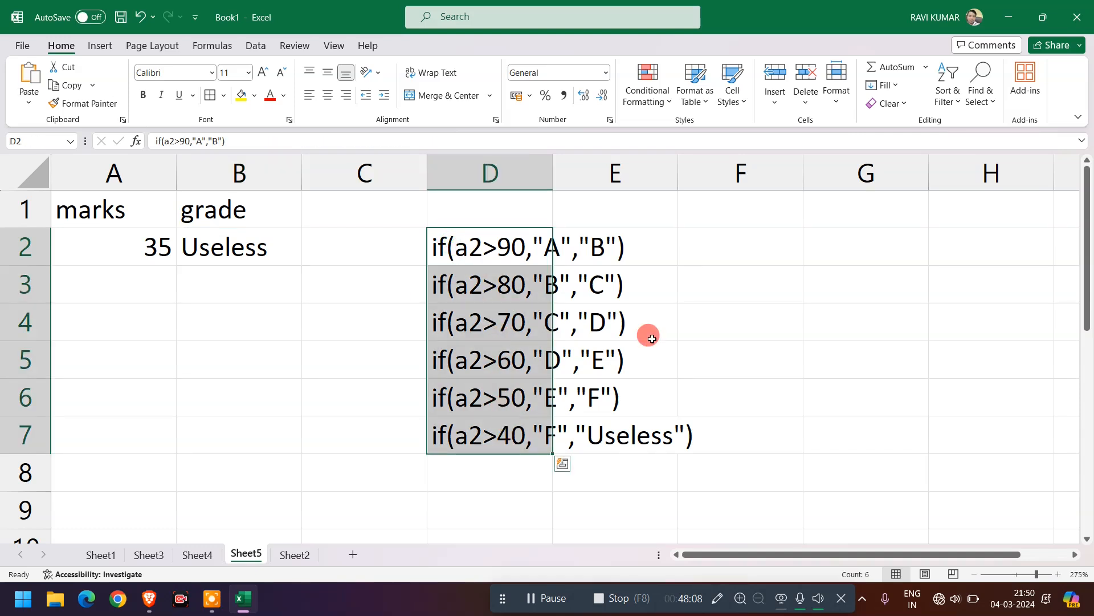
click(660, 333)
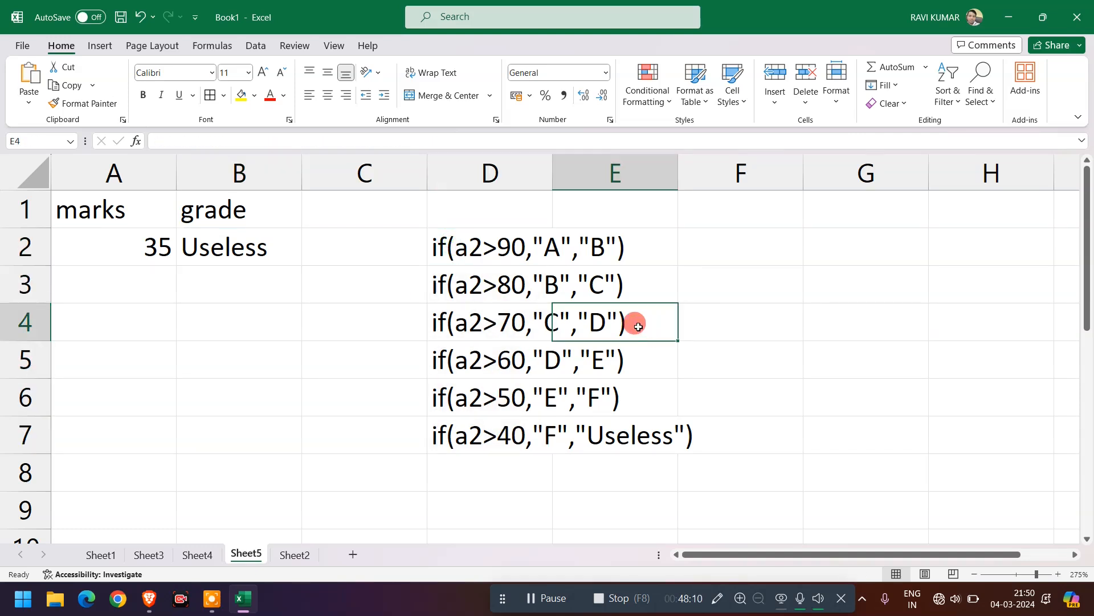
click(782, 289)
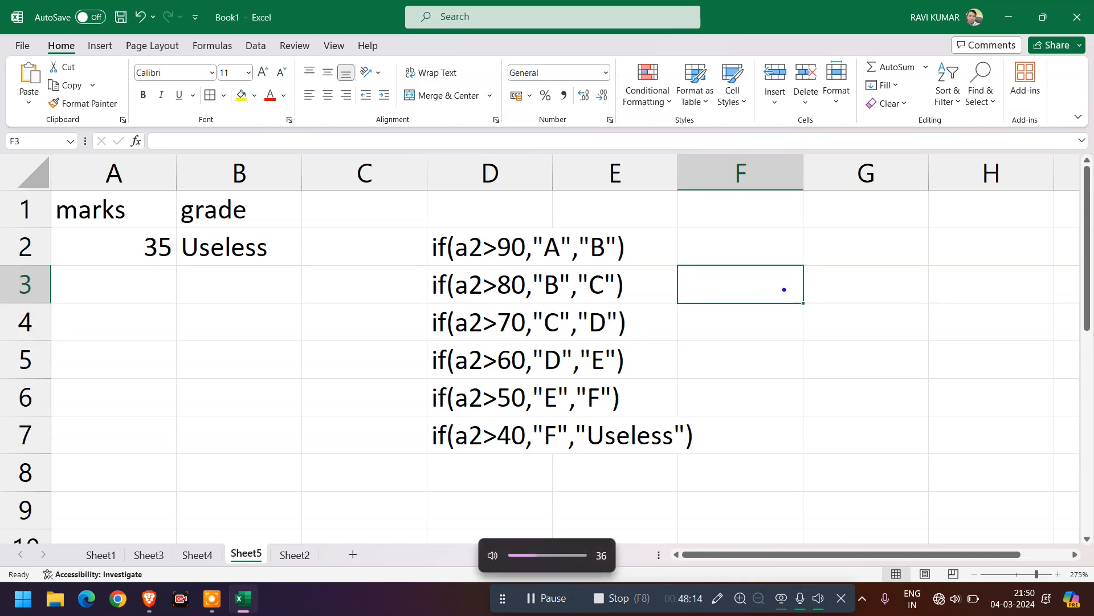
mouse_move(621, 281)
mouse_down()
mouse_move(648, 239)
mouse_move(597, 209)
mouse_move(592, 226)
mouse_move(608, 222)
mouse_up()
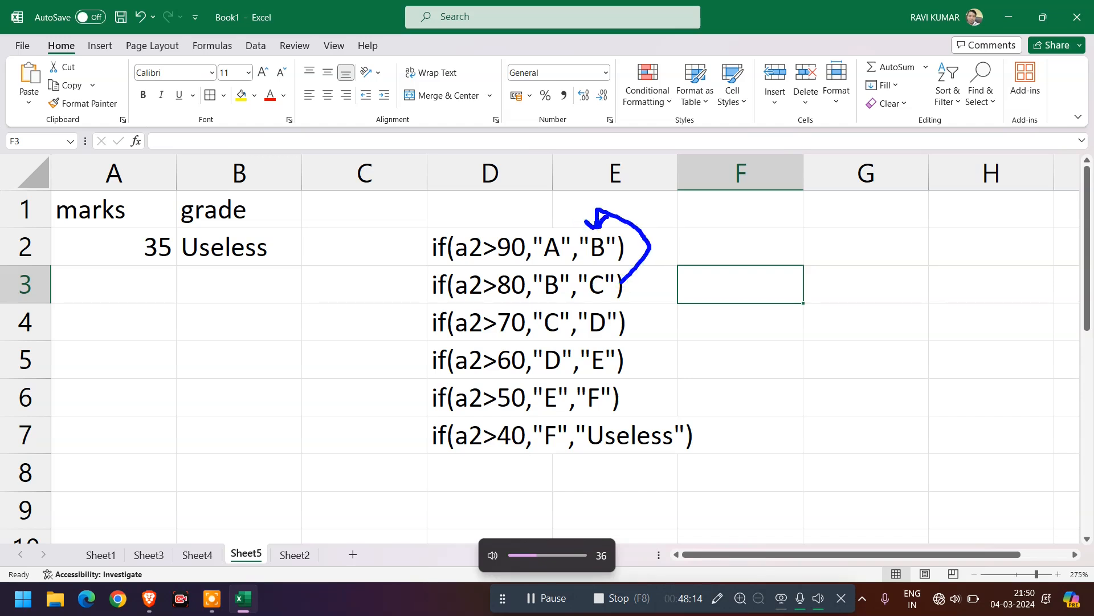
mouse_move(625, 324)
mouse_down()
mouse_move(642, 285)
mouse_move(613, 262)
mouse_move(608, 277)
mouse_up()
mouse_move(620, 365)
mouse_down()
mouse_move(641, 338)
mouse_move(616, 301)
mouse_move(597, 313)
mouse_move(609, 310)
mouse_up()
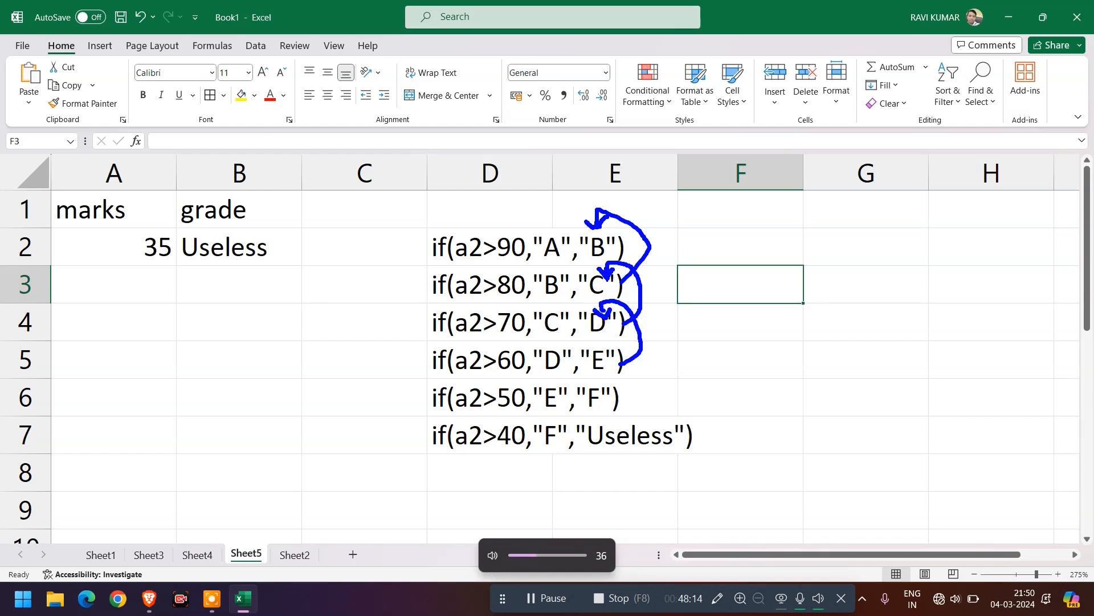
mouse_move(615, 398)
mouse_down()
mouse_move(606, 399)
mouse_move(634, 349)
mouse_move(601, 342)
mouse_move(600, 358)
mouse_move(612, 359)
mouse_up()
mouse_move(694, 430)
mouse_down()
mouse_move(635, 385)
mouse_move(599, 379)
mouse_move(599, 391)
mouse_move(602, 377)
mouse_move(617, 386)
mouse_up()
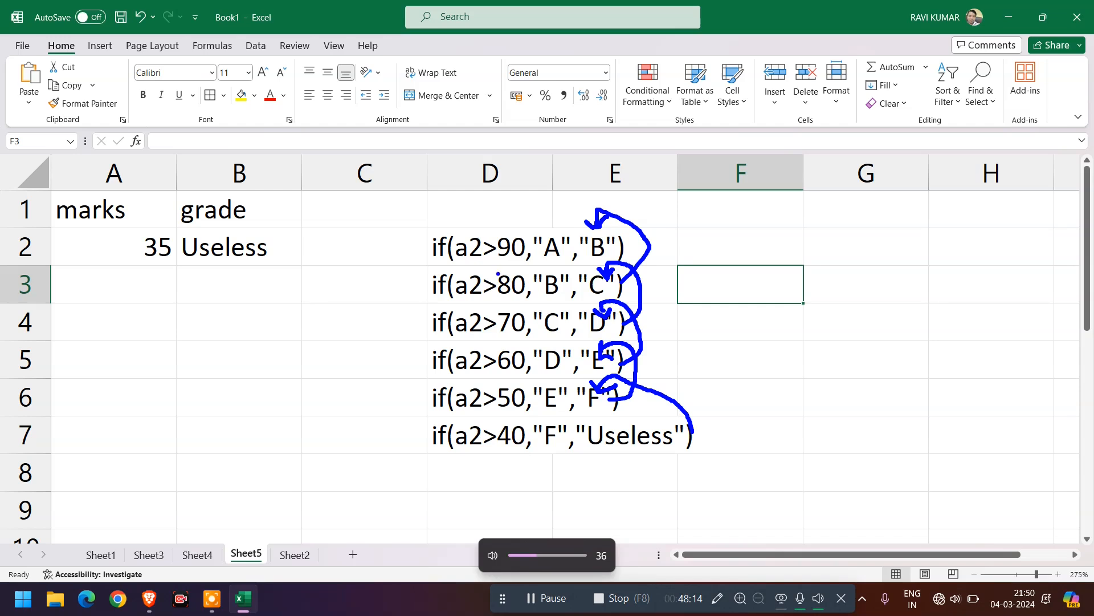
mouse_move(445, 211)
mouse_down()
mouse_move(408, 190)
mouse_move(484, 235)
mouse_up()
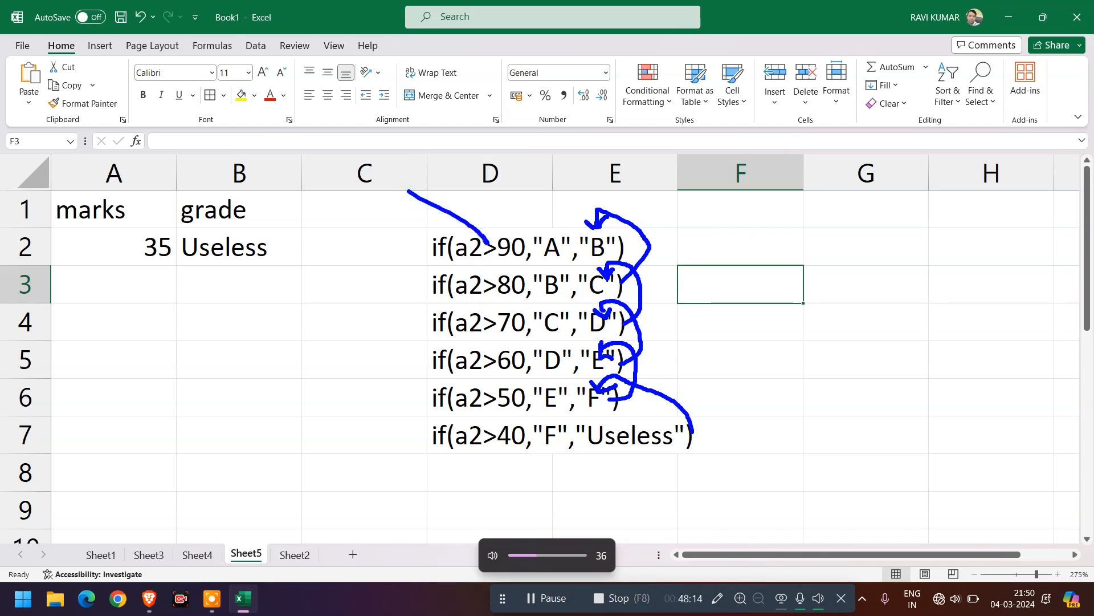
key(ctrl+z)
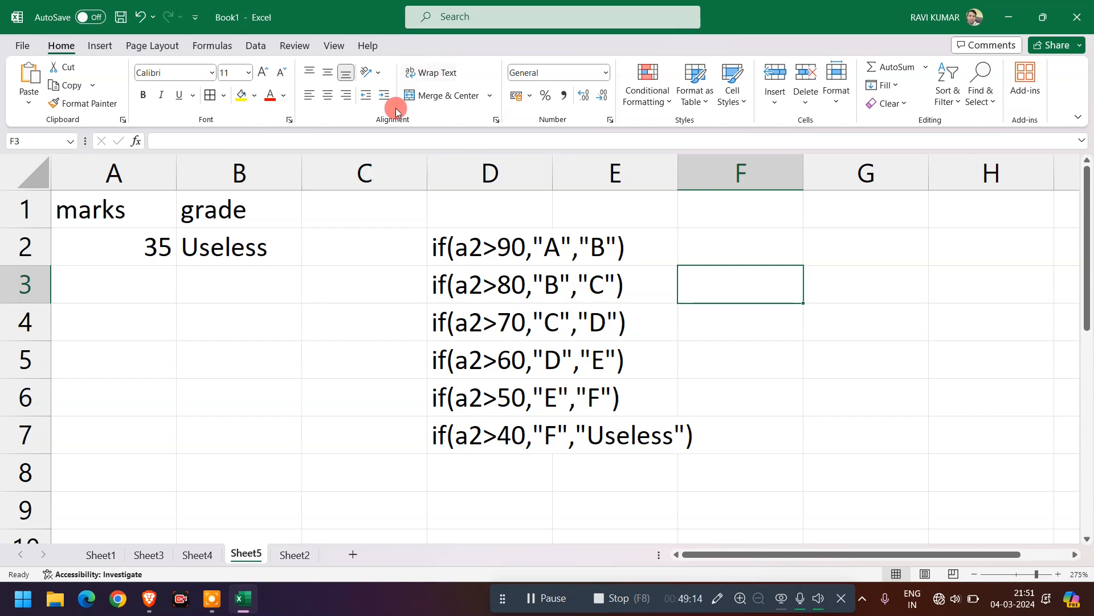
Step: Close the Book1 workbook without saving the changes
click(412, 233)
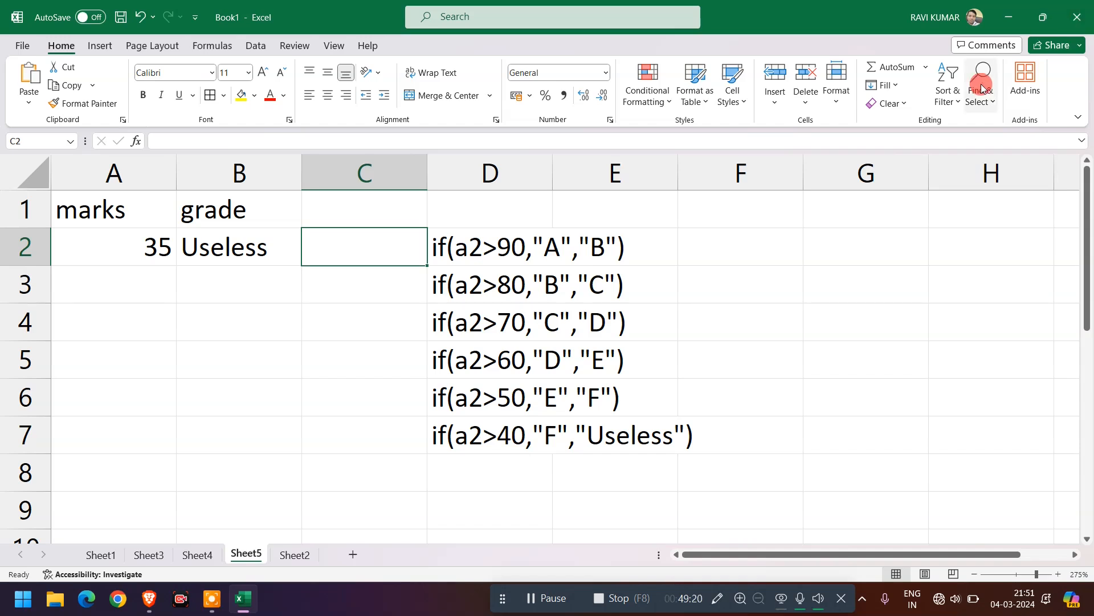
click(878, 287)
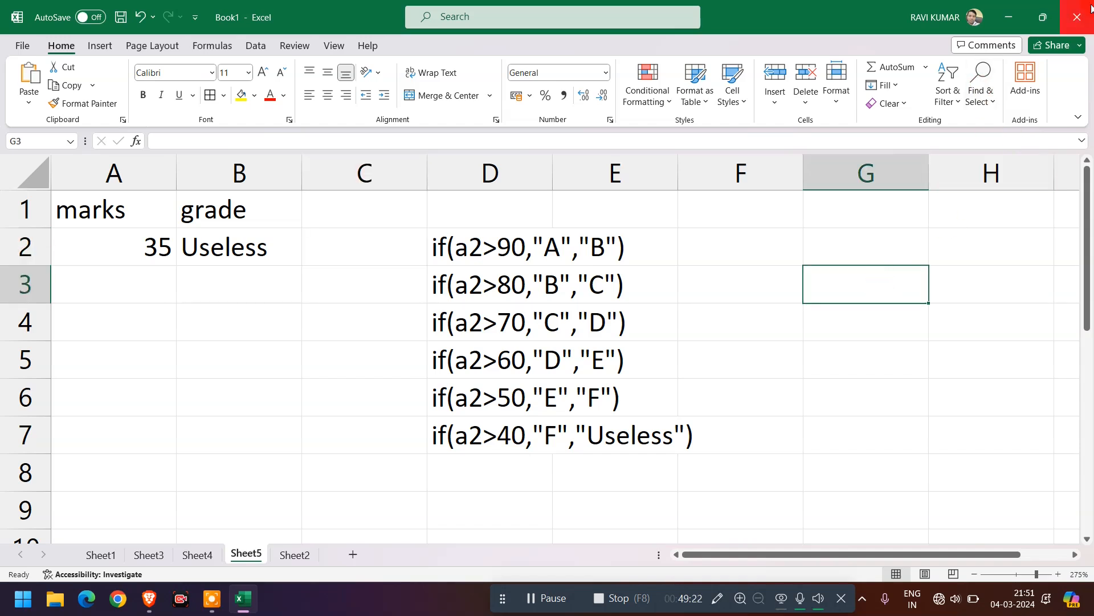
click(1077, 17)
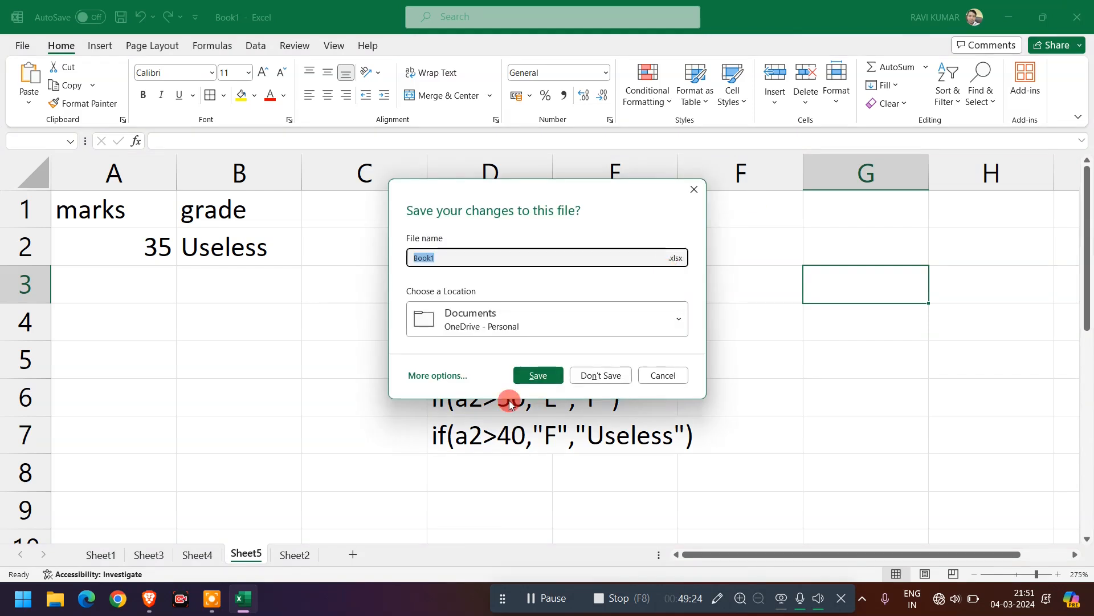
click(587, 371)
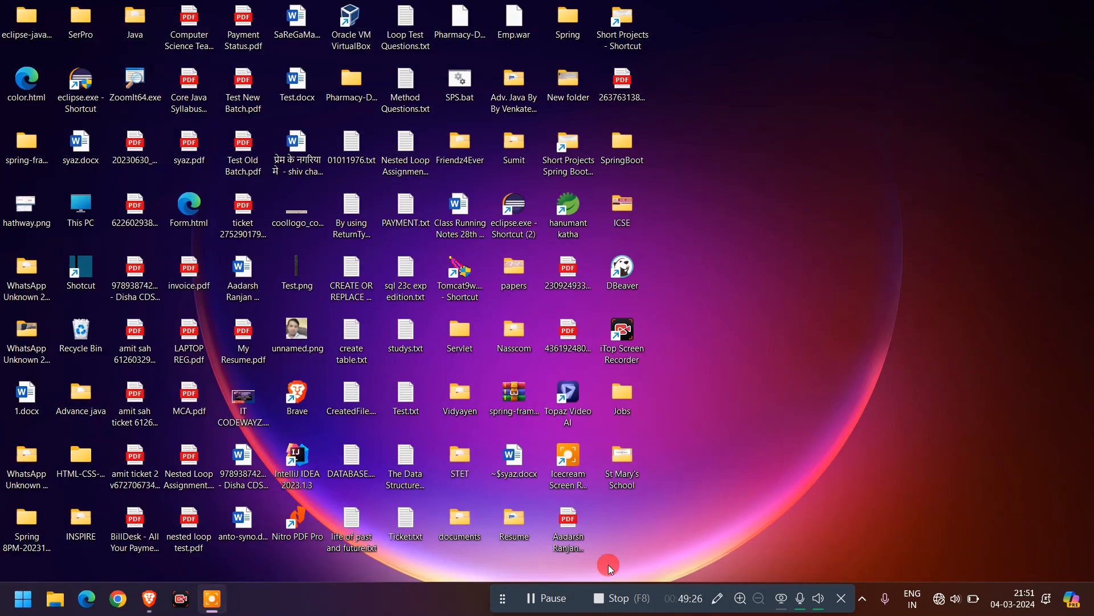